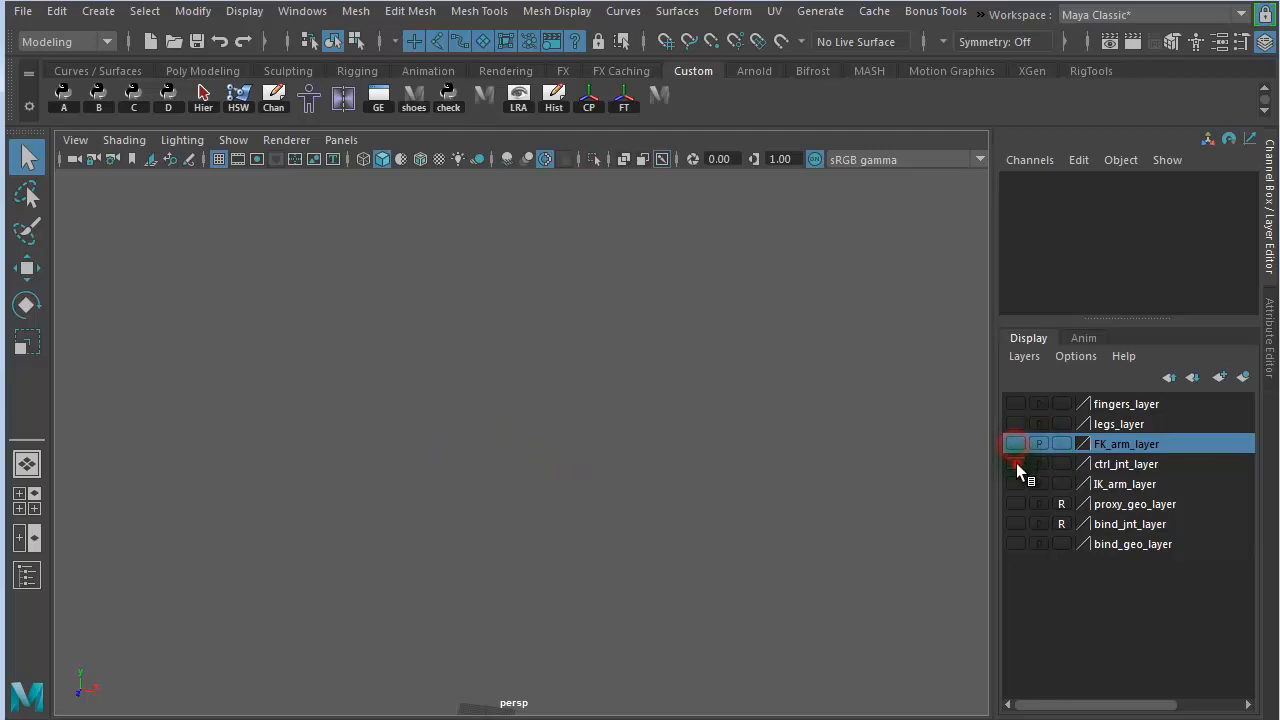
- Make the ctrl_jnt_layer visible and inspect the control skeleton in the viewport and the Outliner
left_click(1016, 464)
right_click_drag(491, 517, 885, 566, "alt")
middle_click_drag(627, 596, 652, 488, "alt")
left_click_drag(637, 443, 700, 412, "alt")
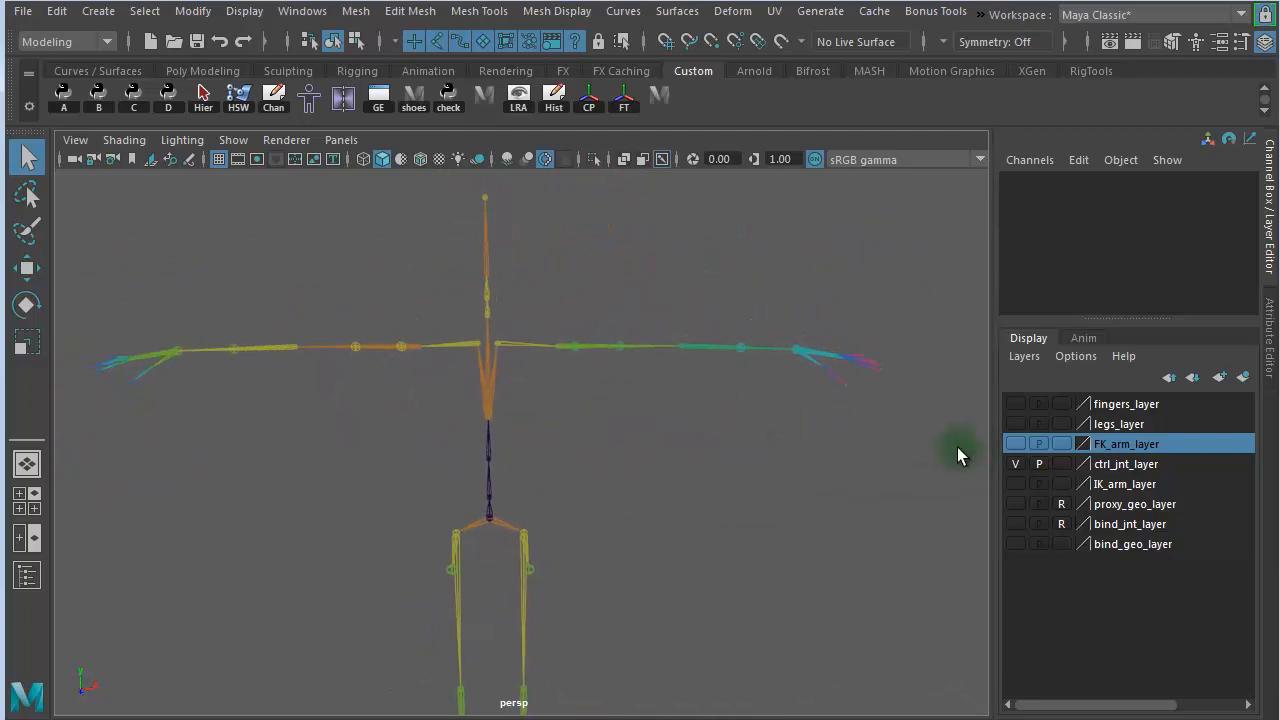
left_click(27, 577)
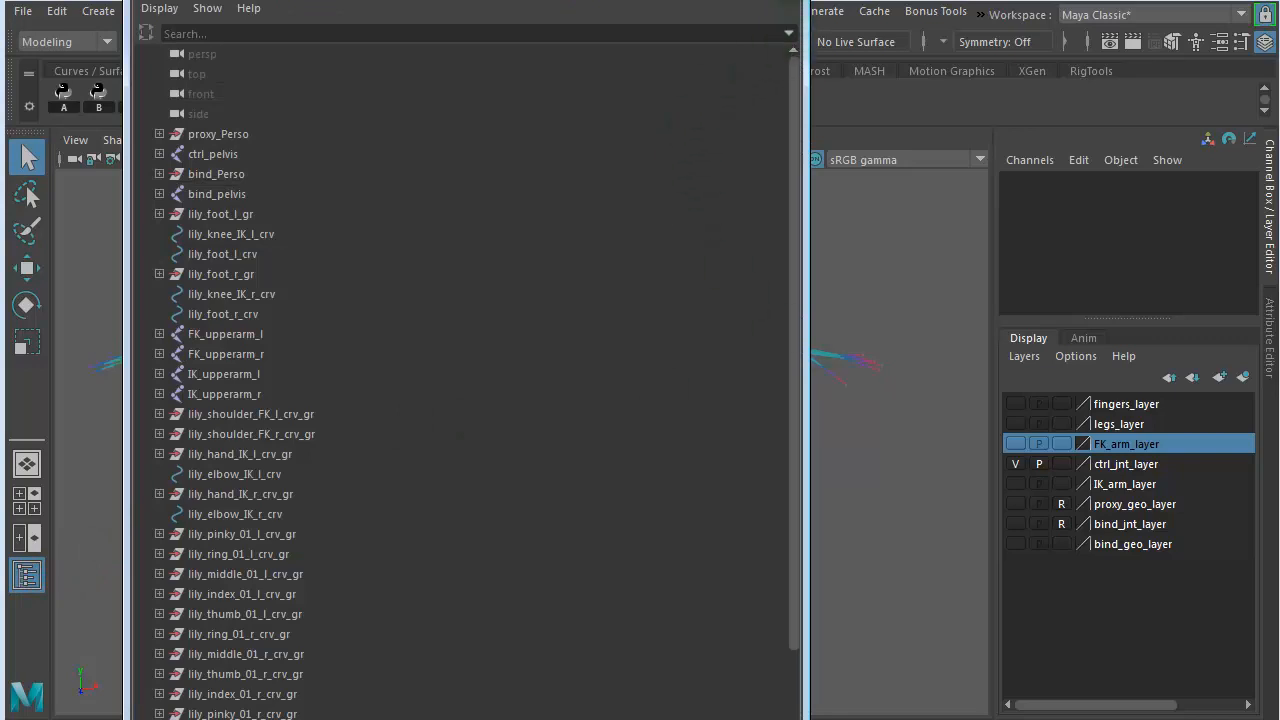
left_click(782, 1)
left_click_drag(690, 465, 718, 460, "alt")
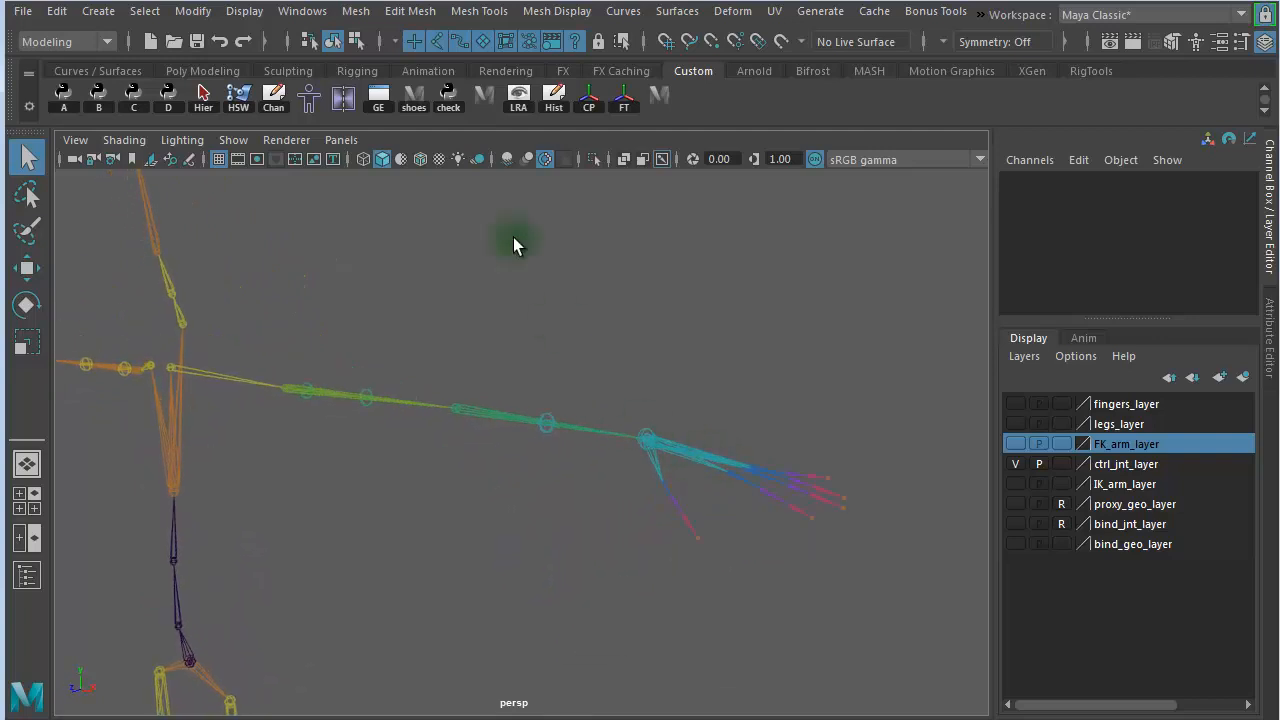
right_click_drag(693, 264, 300, 204, "alt")
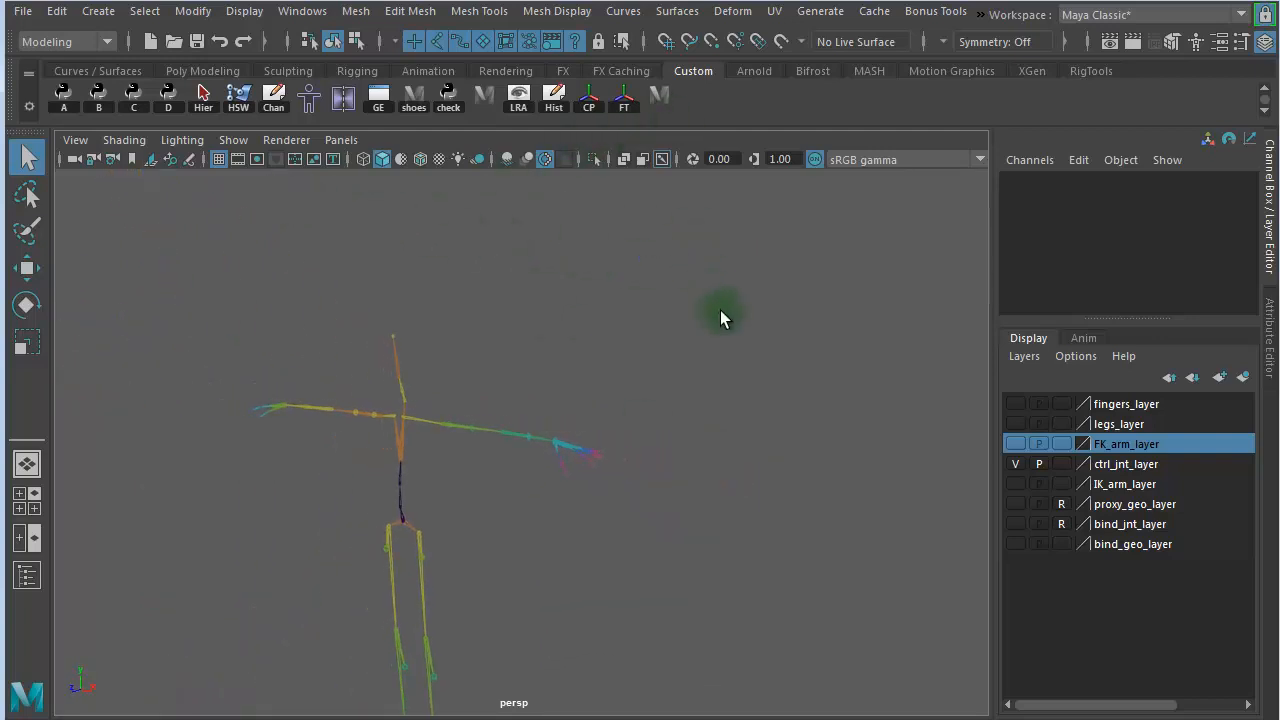
left_click_drag(720, 318, 668, 351, "alt")
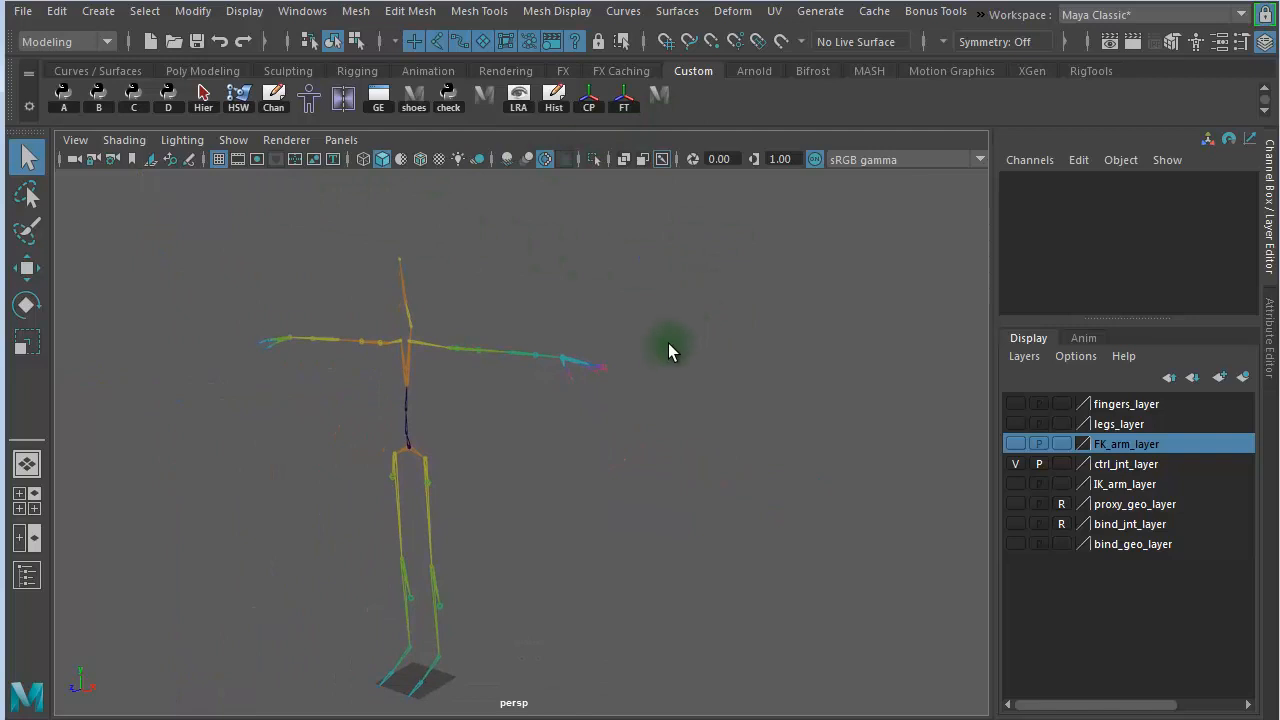
- Create a Nail curve controller from the special shapes of the Rigging 101 wireControllers tool, and close the tool
left_click(662, 104)
left_click_drag(622, 120, 488, 126)
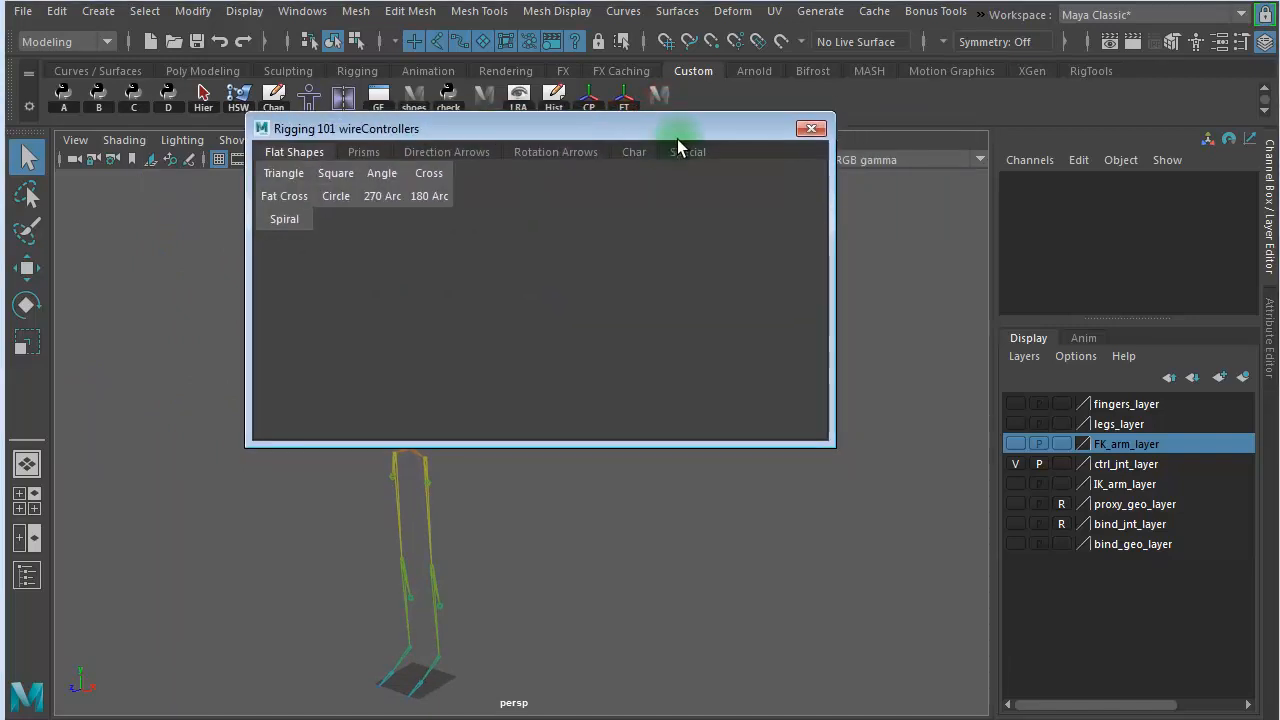
left_click(688, 152)
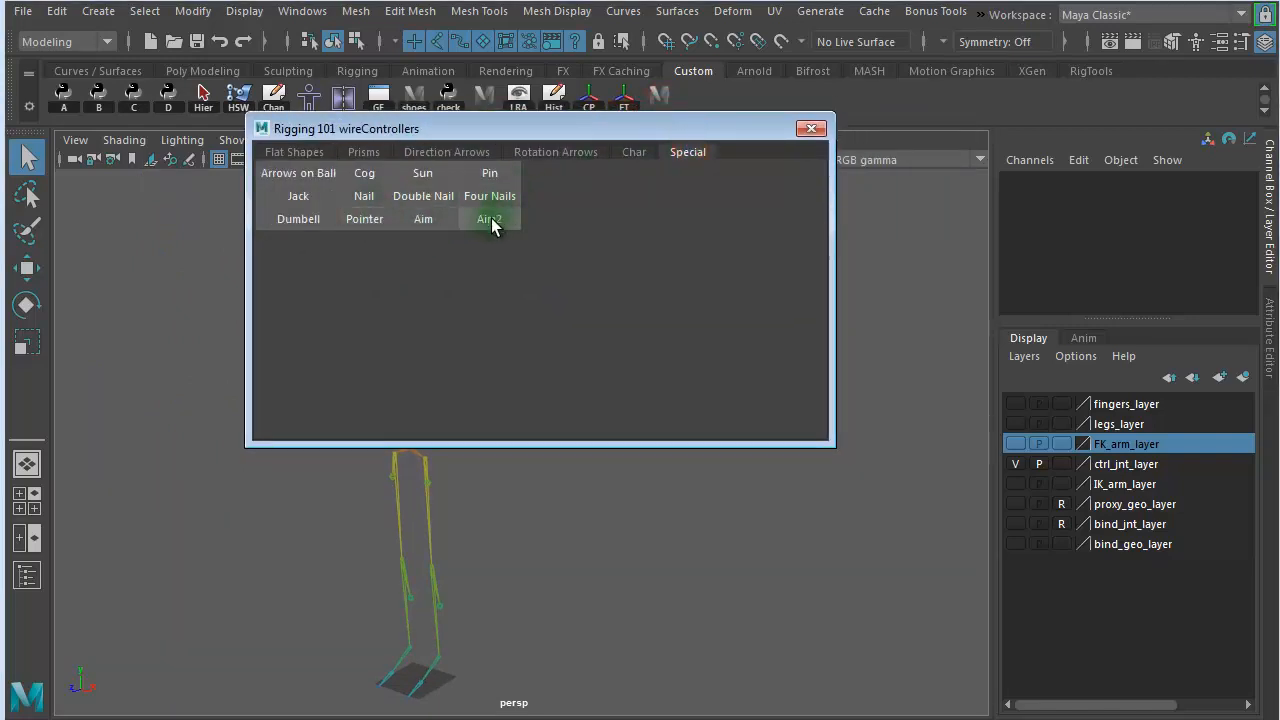
left_click(362, 196)
left_click(810, 128)
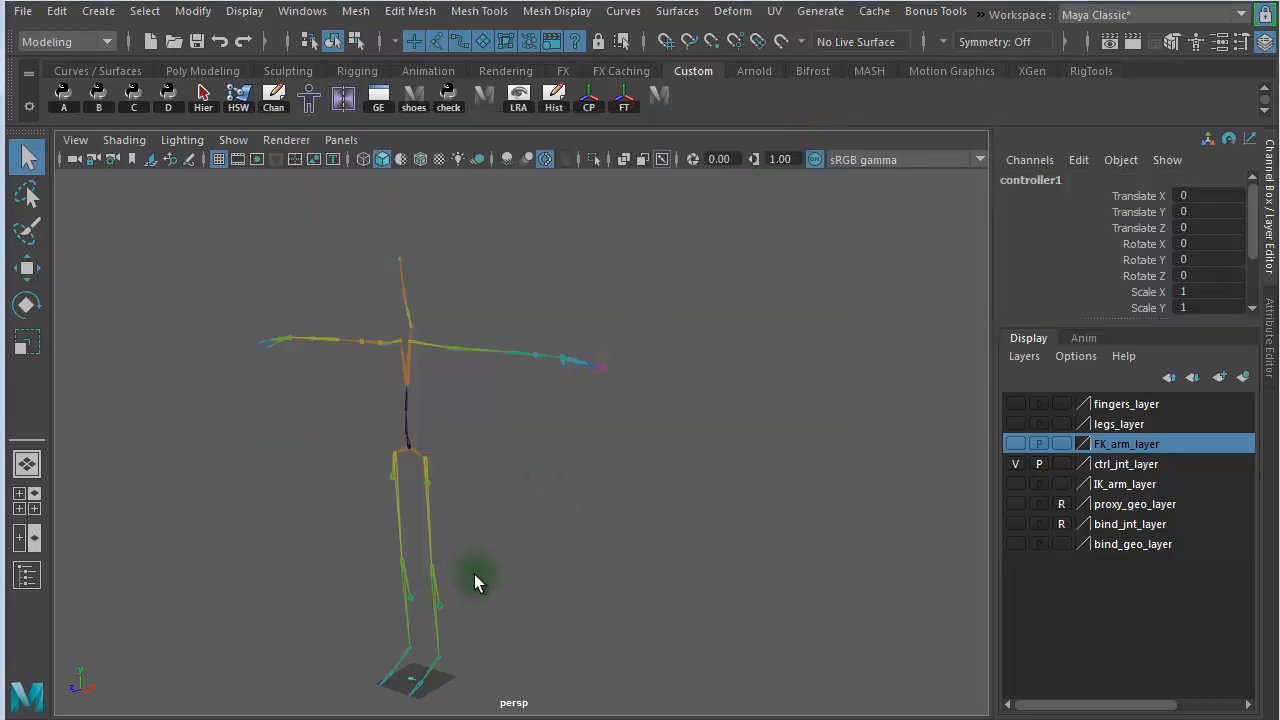
- Scale the new nail controller up uniformly to about 5.04
key("w")
key("e")
key("w")
key("e")
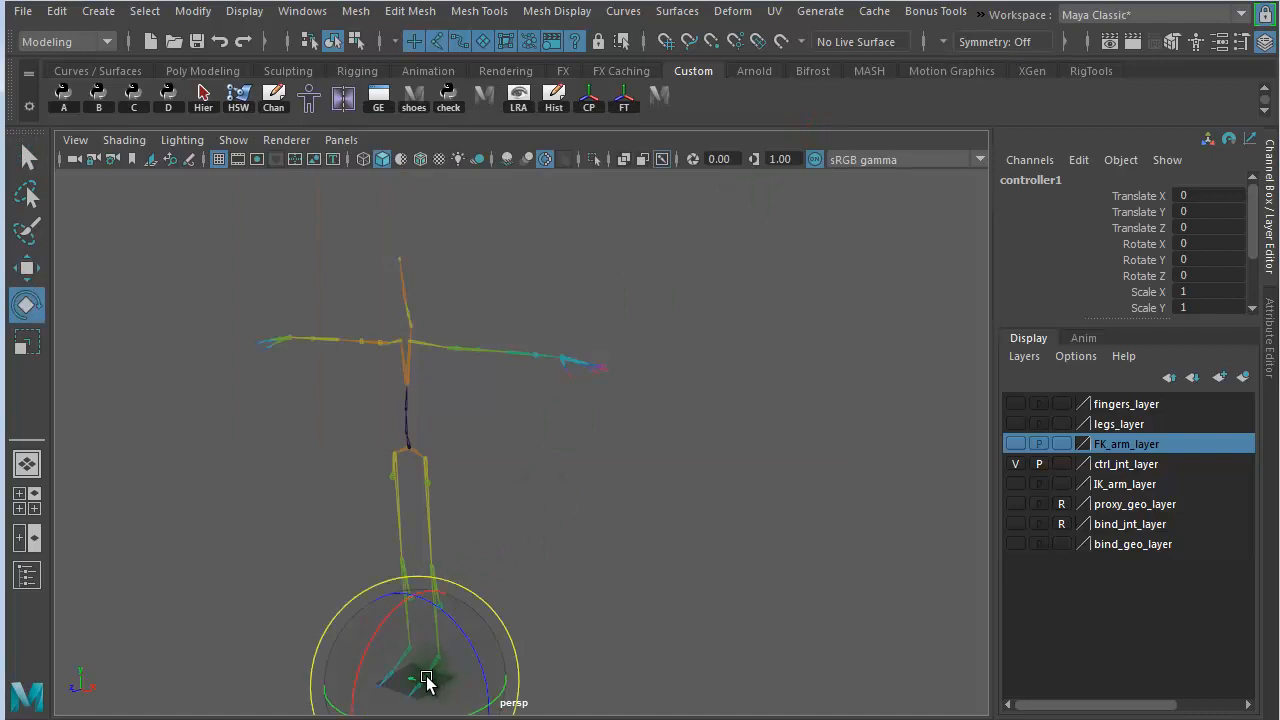
key("w")
key("e")
key("r")
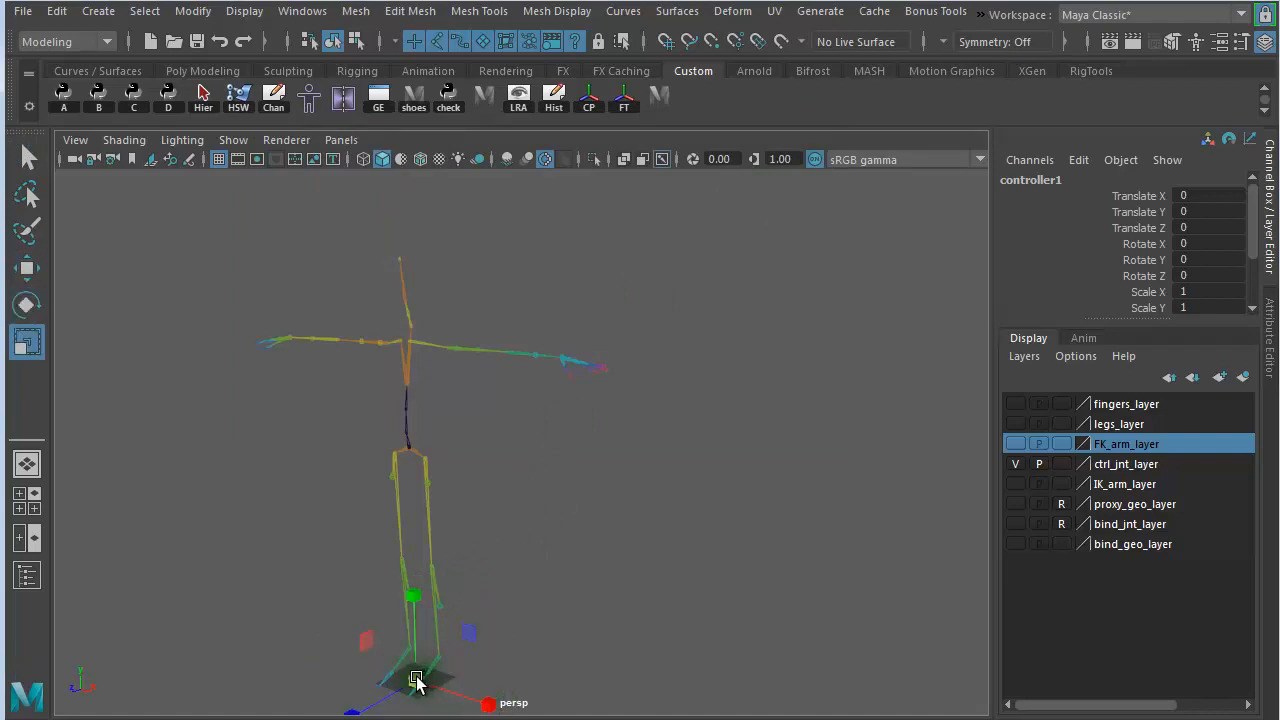
left_click_drag(418, 679, 535, 337)
- Move the nail controller to the character's left arm and snap it onto the wrist joint
key("w")
right_click_drag(477, 366, 945, 412, "alt")
middle_click_drag(670, 290, 586, 554, "alt")
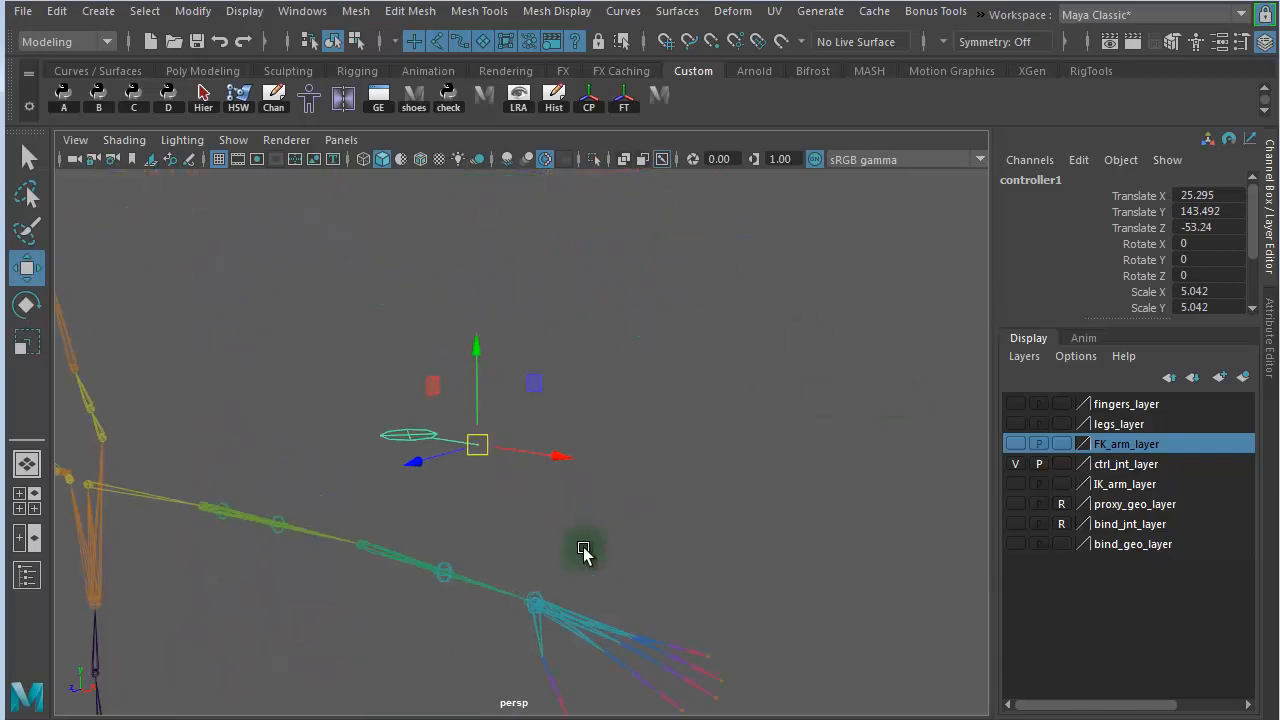
right_click_drag(511, 522, 593, 508, "alt")
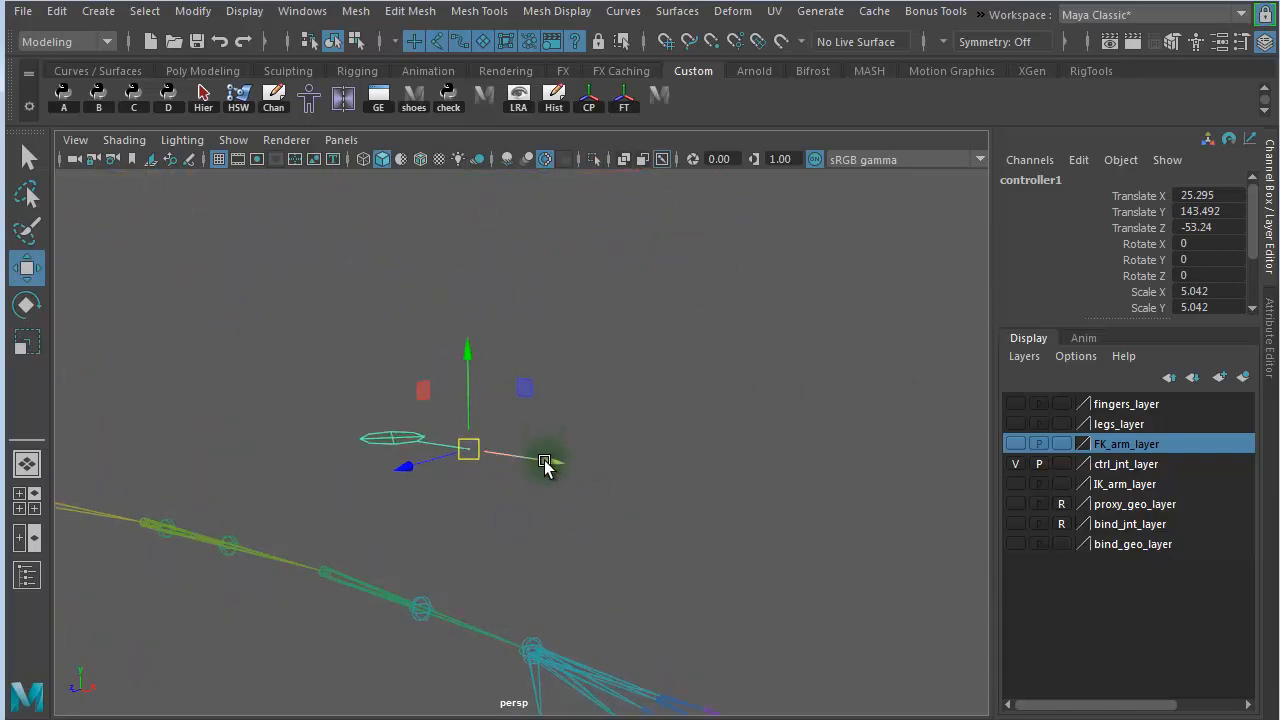
key("v")
middle_click_drag(532, 592, 537, 617)
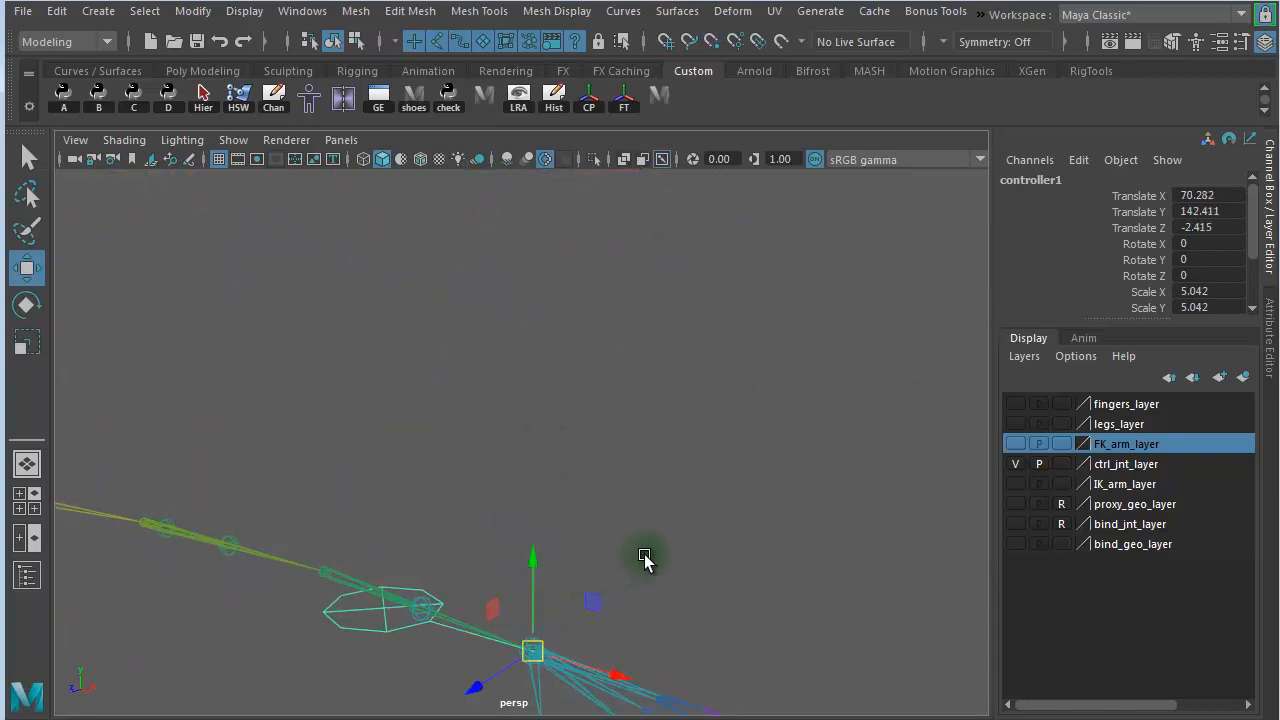
- Rotate the nail controller about -87° in Z and about 82° in X so it stands above the wrist facing front
right_click_drag(646, 557, 443, 517, "alt")
key("e")
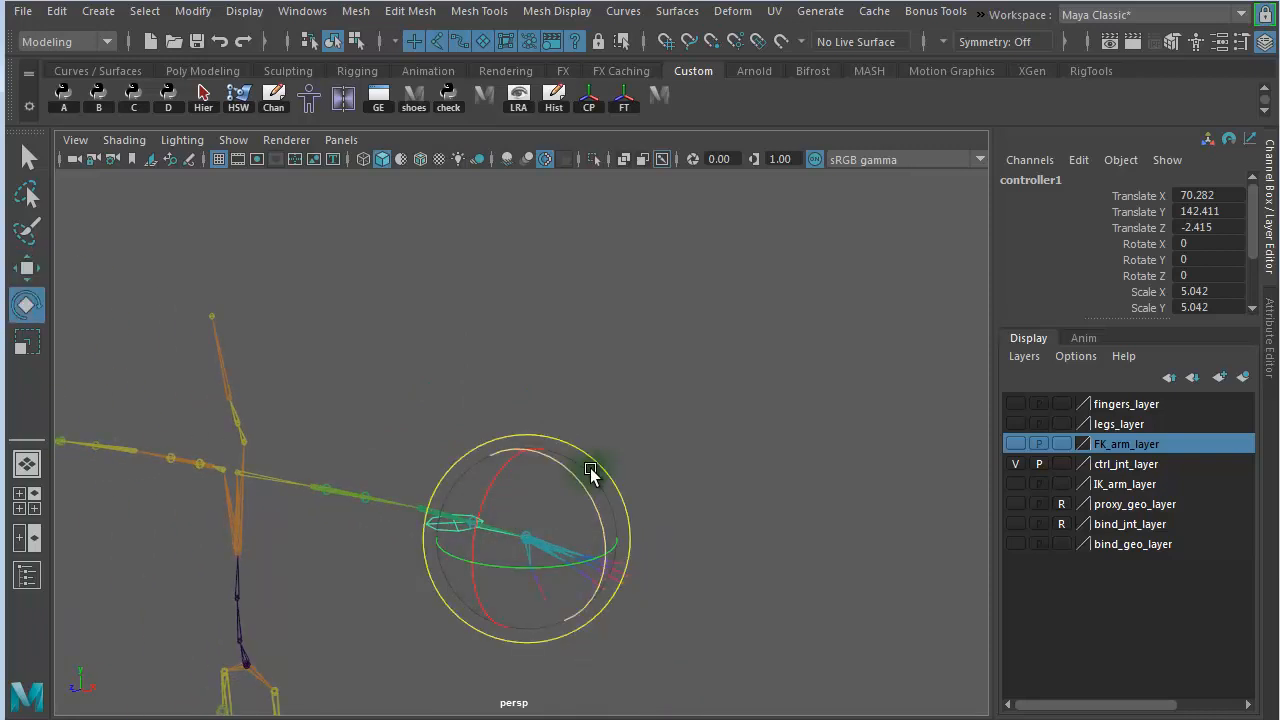
left_click_drag(586, 477, 678, 712)
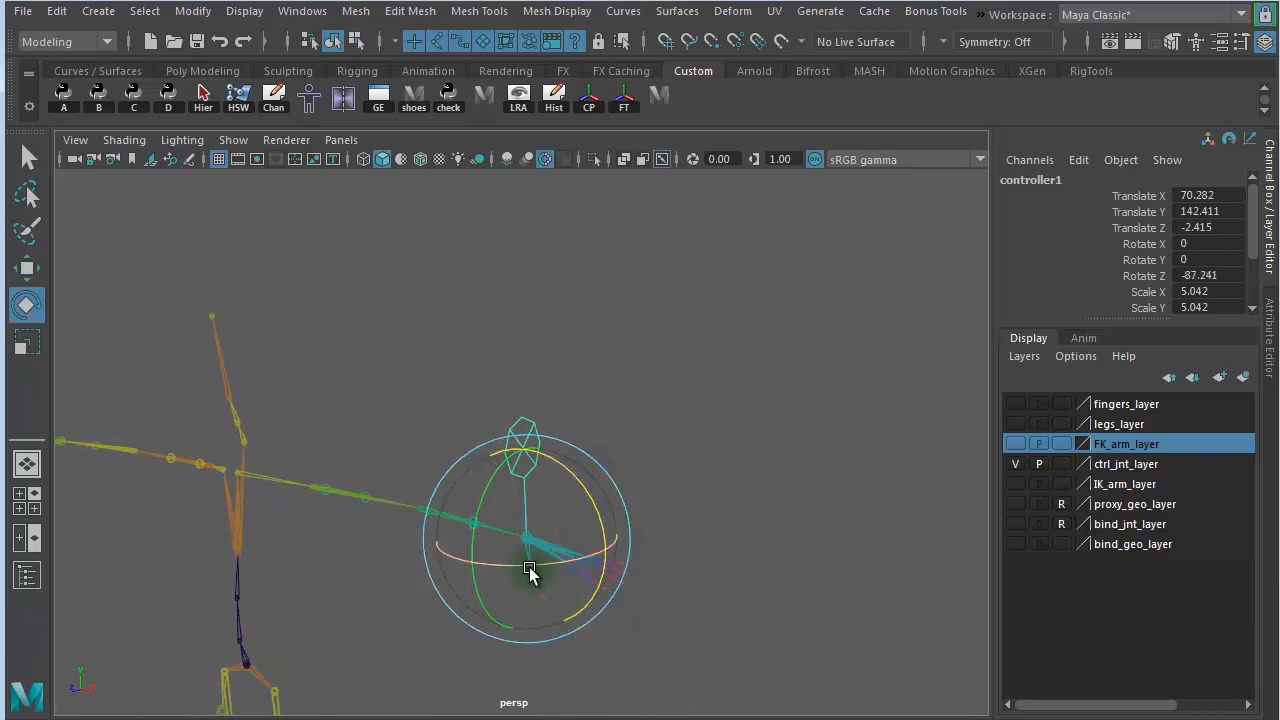
left_click_drag(529, 571, 740, 410)
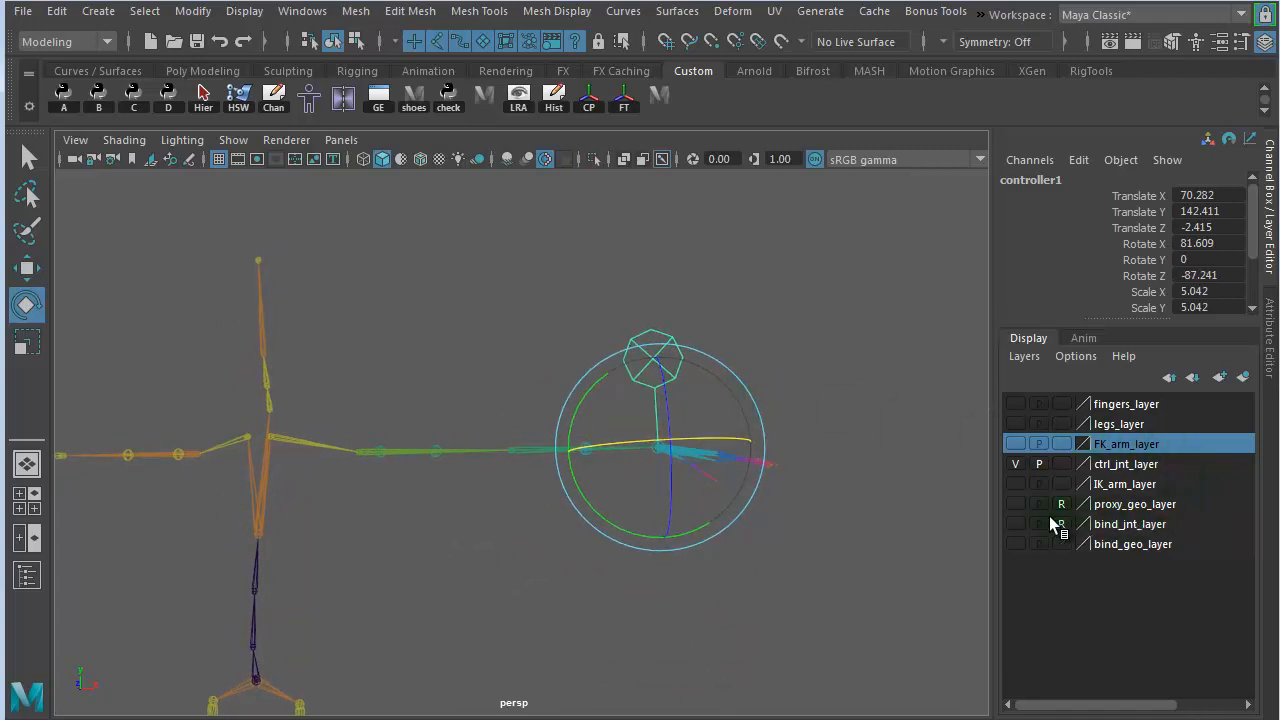
- Show the bind_geo_layer and scale the wrist controller down uniformly to about 3.21 to suit the character mesh
left_click(1017, 543)
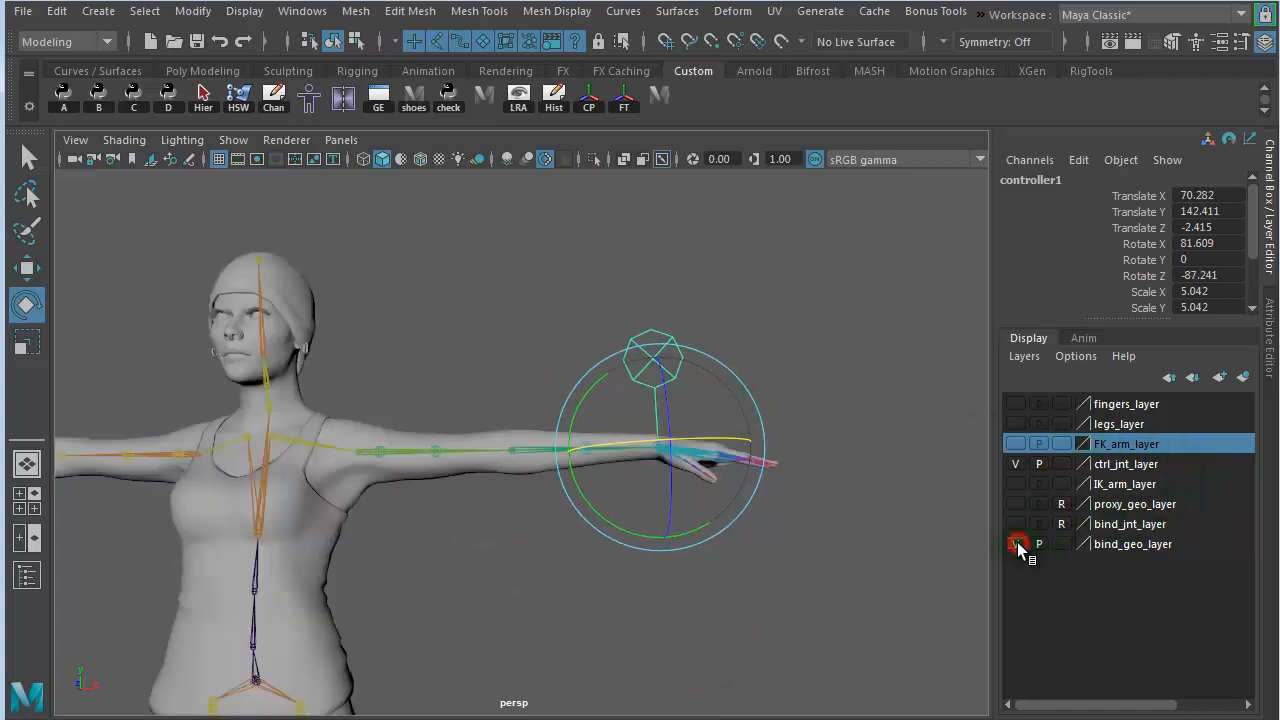
right_click_drag(603, 437, 784, 430, "alt")
right_click_drag(643, 420, 580, 400, "alt")
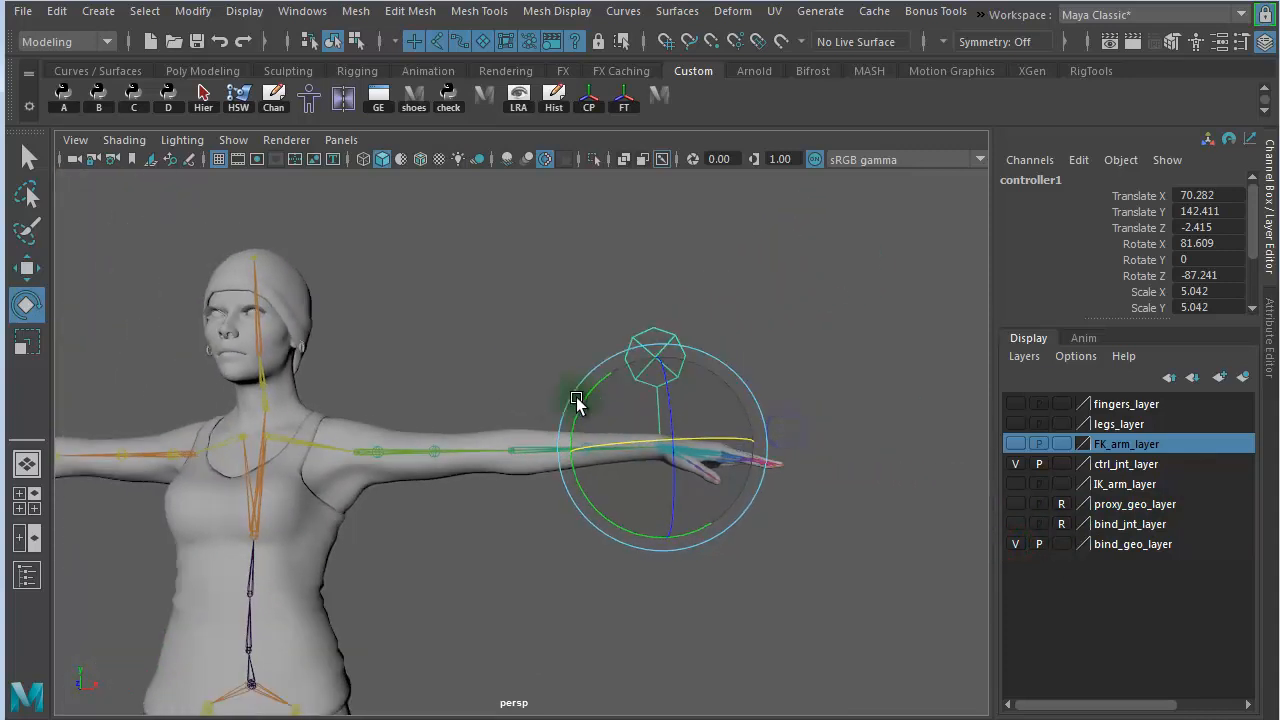
key("r")
middle_click_drag(816, 403, 760, 395)
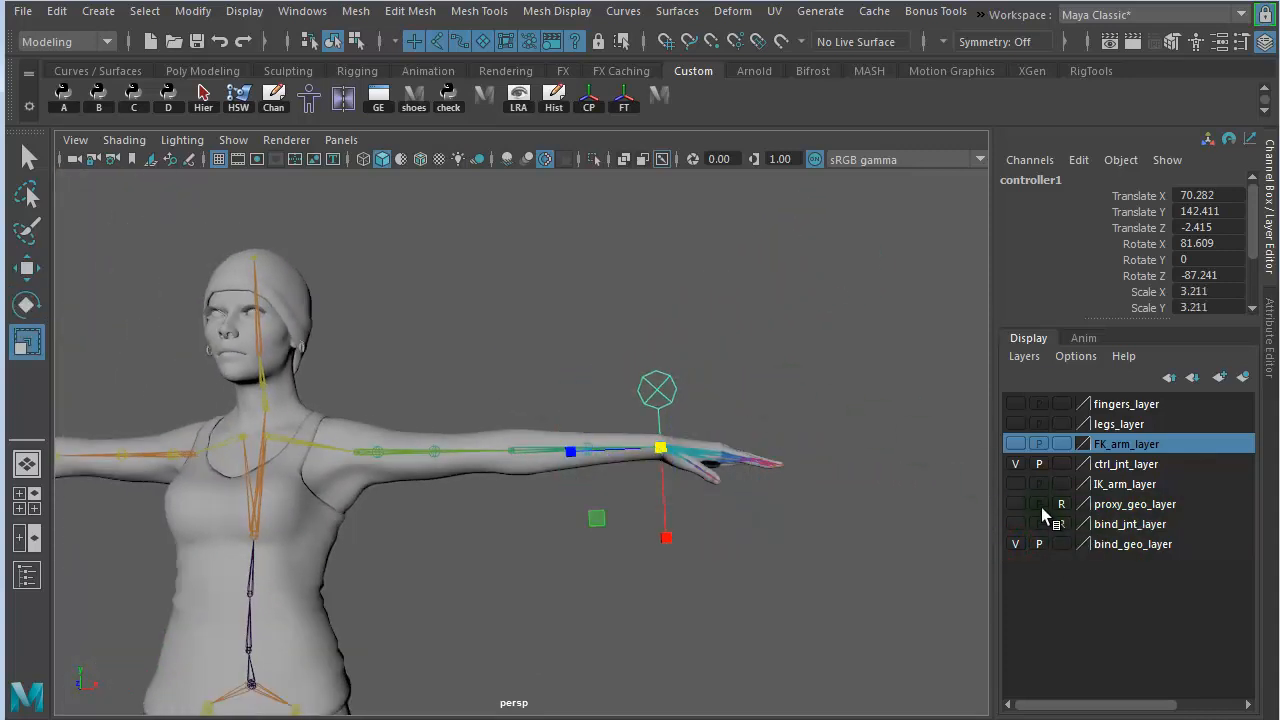
- Show the IK_arm_layer and FK_arm_layer and compare the nail controller with the existing arm controls
left_click(1015, 484)
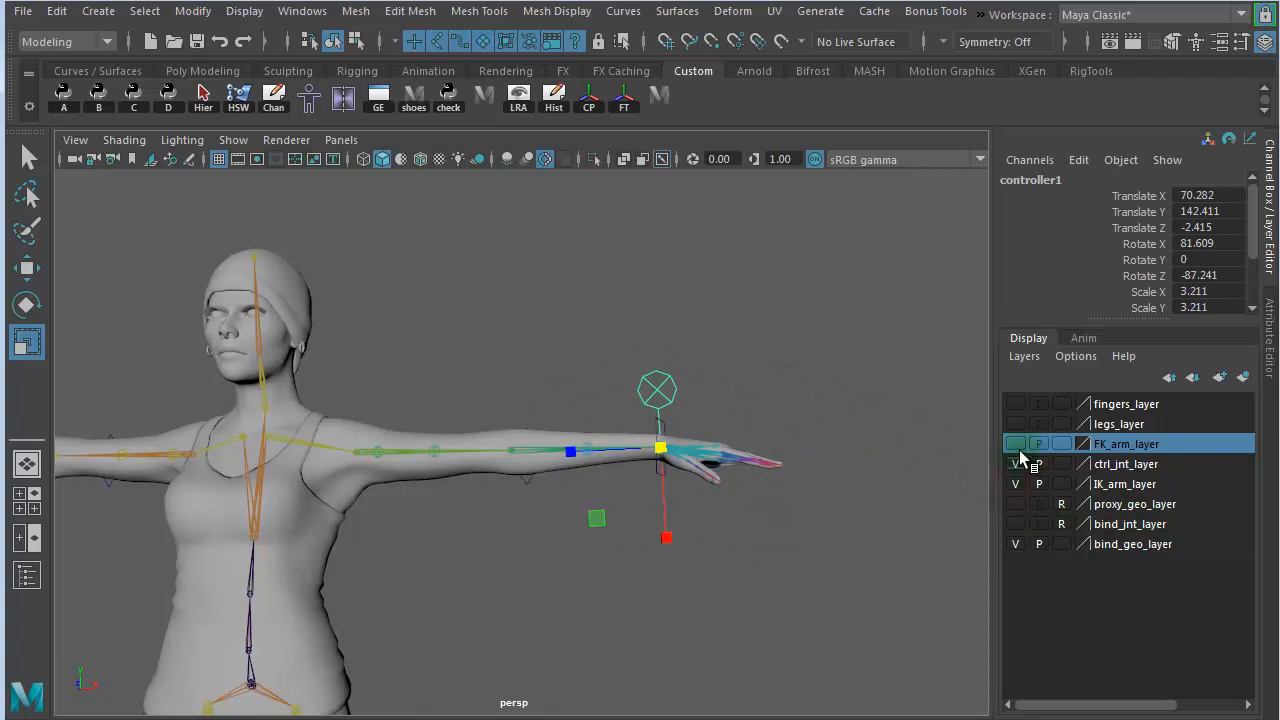
left_click(1015, 445)
left_click_drag(406, 440, 367, 455, "alt")
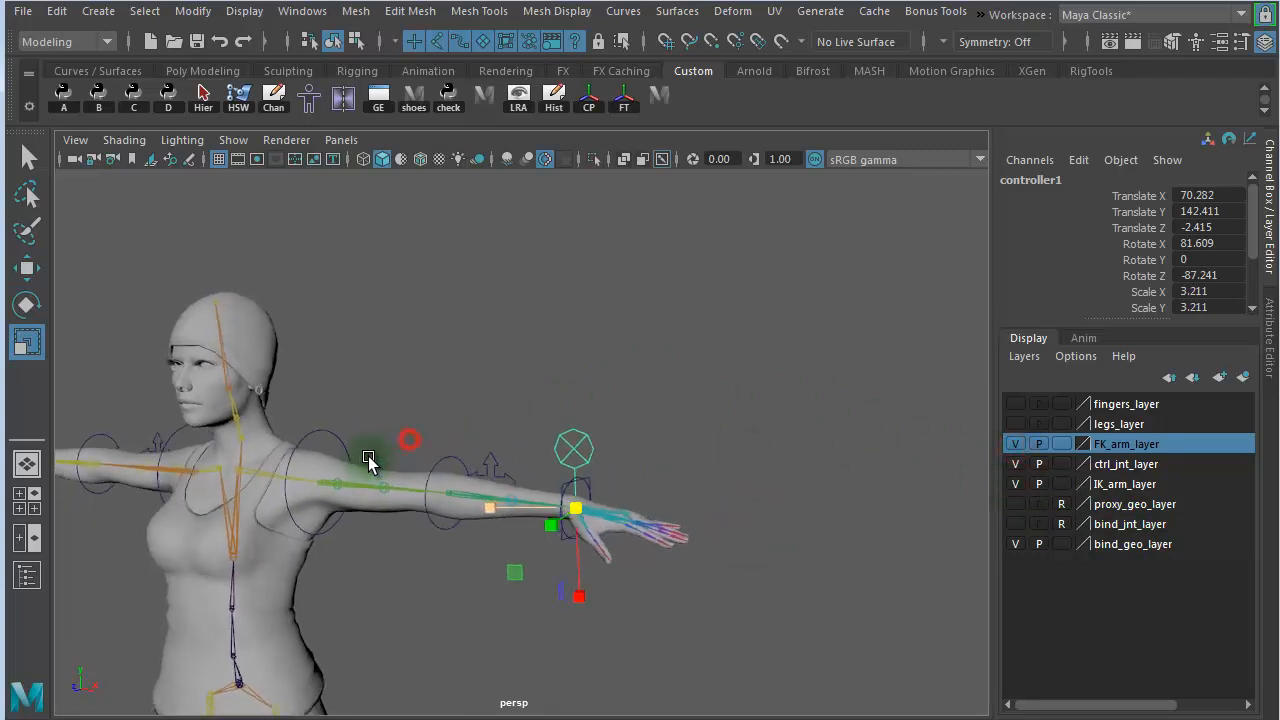
right_click_drag(457, 454, 804, 590, "alt")
middle_click_drag(804, 590, 757, 352, "alt")
left_click_drag(718, 371, 757, 394, "alt")
right_click_drag(757, 394, 520, 354, "alt")
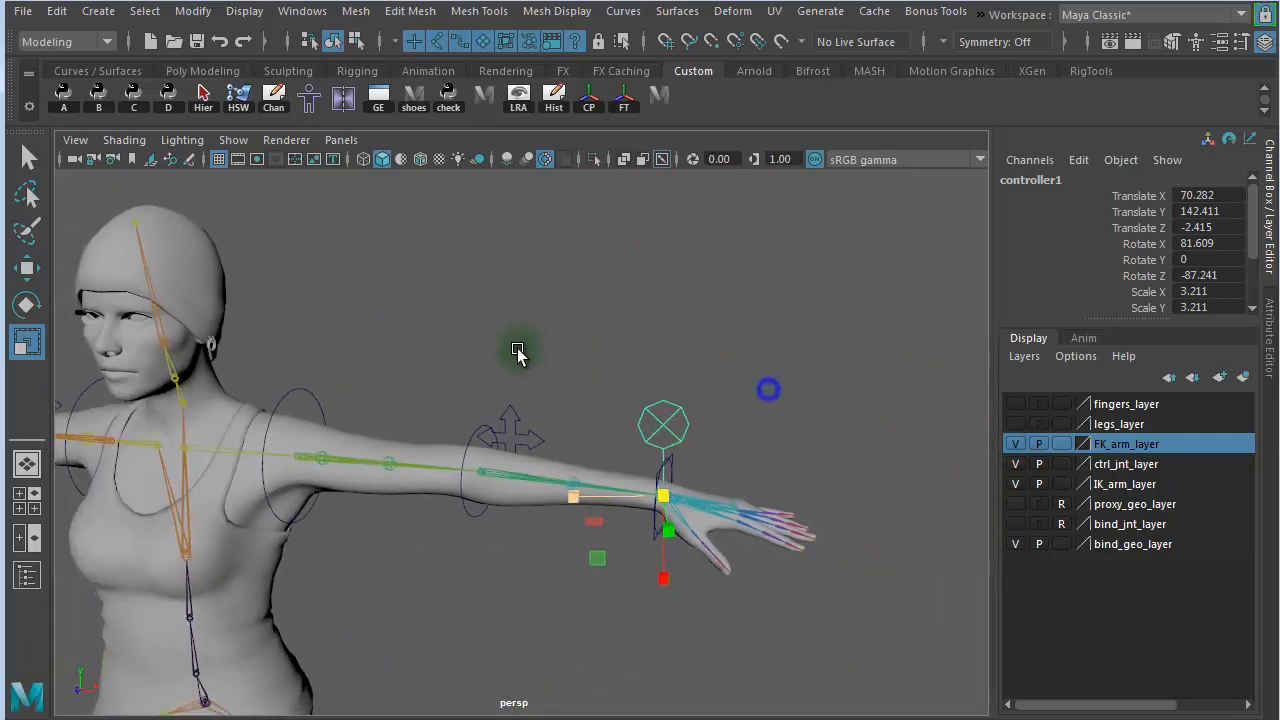
left_click_drag(722, 373, 760, 383, "alt")
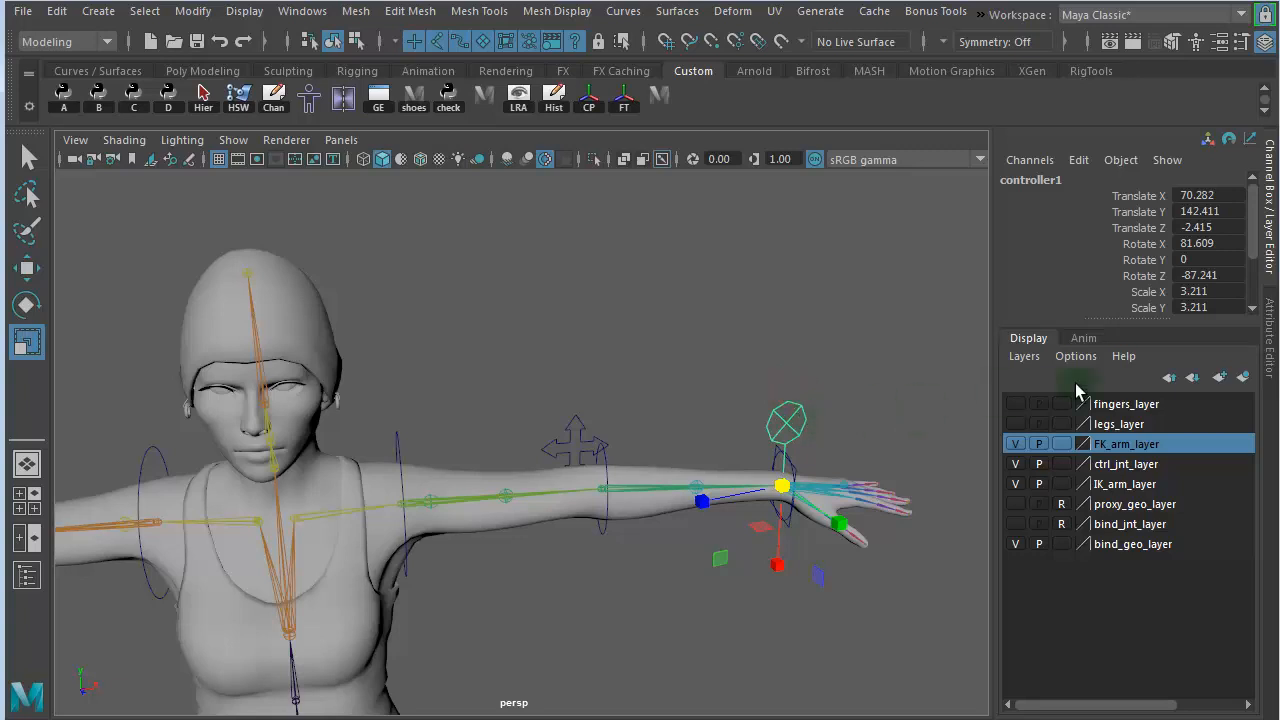
- Set the nail controller's Rotate X to 90 and Rotate Z to -90
double_click(1222, 245)
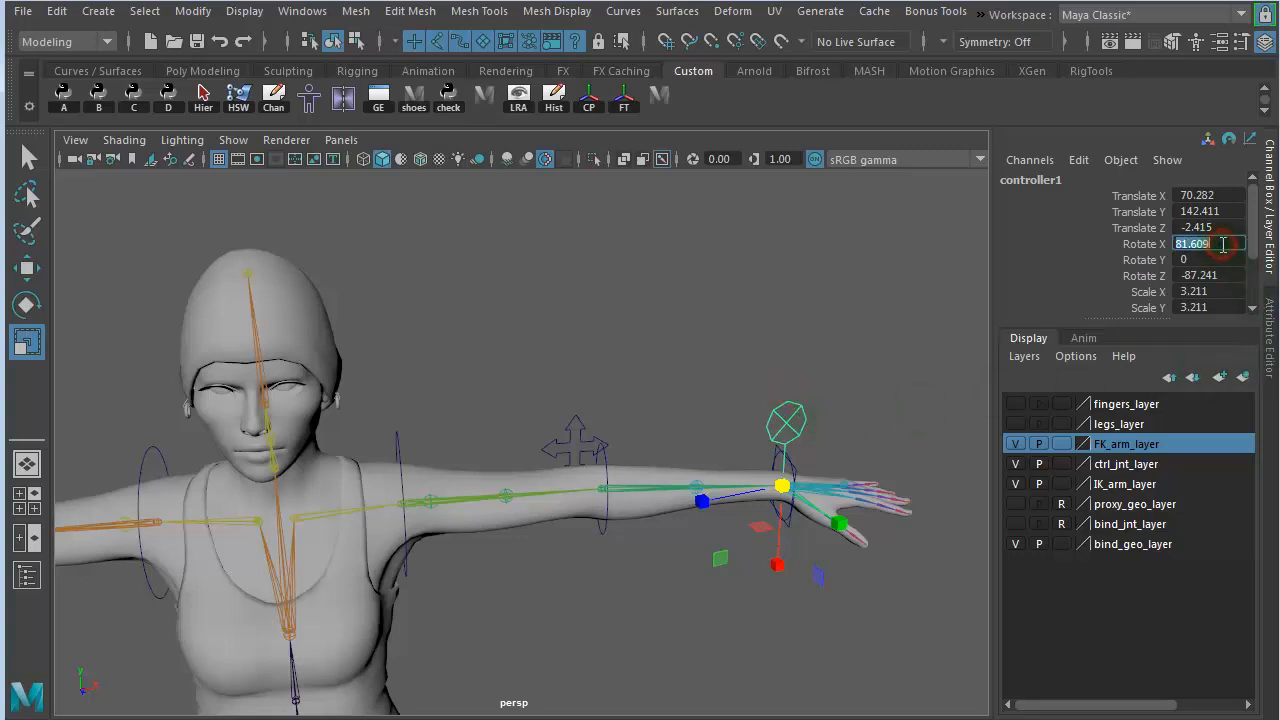
type("90")
key("Return")
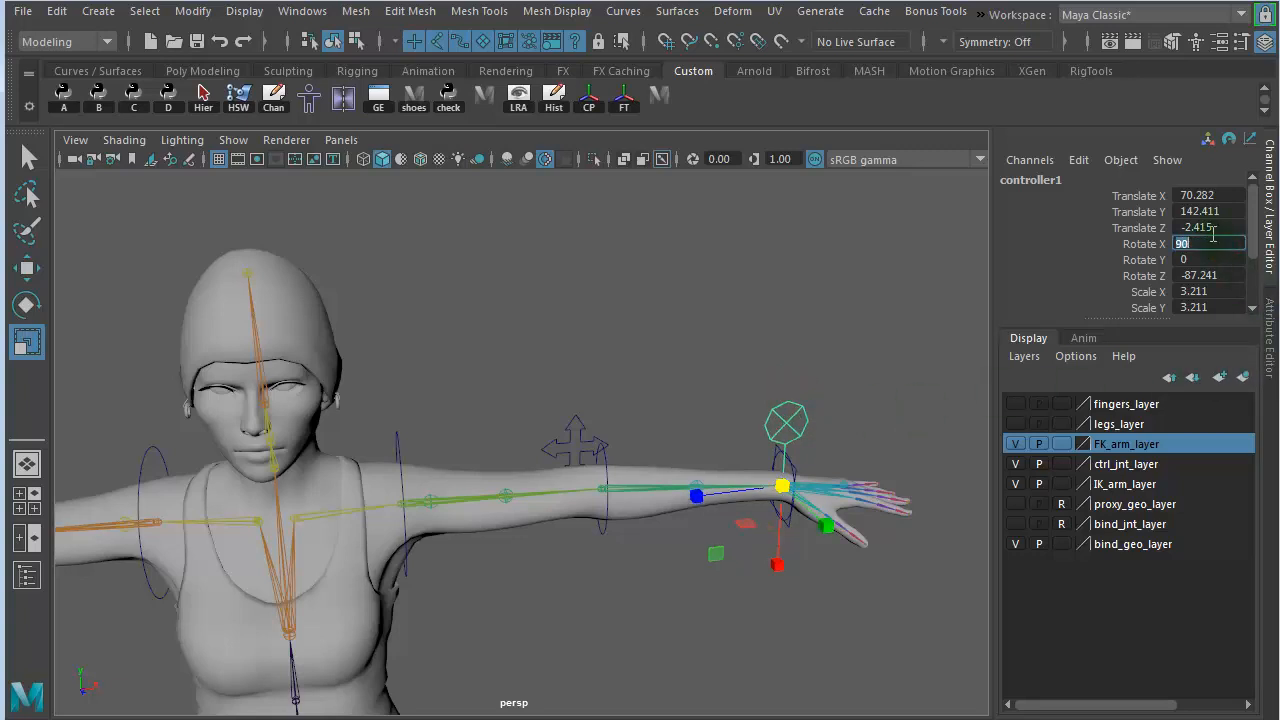
double_click(1208, 275)
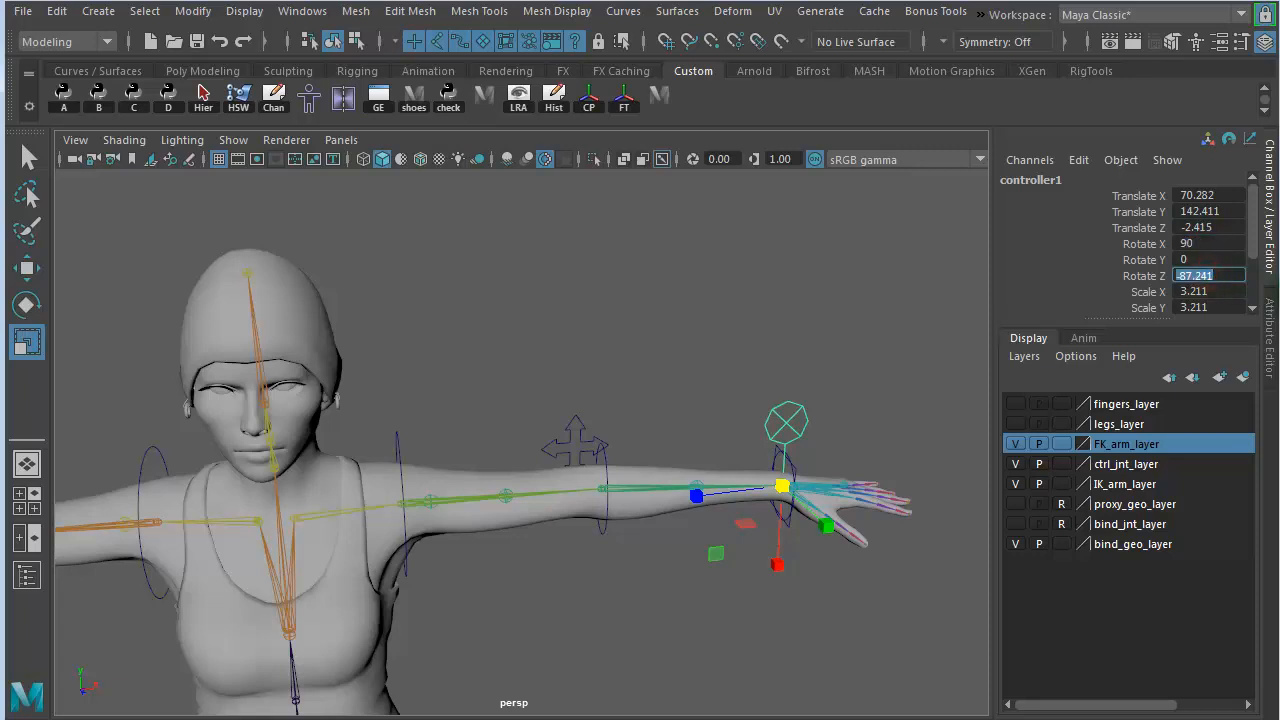
type("-90")
key("Return")
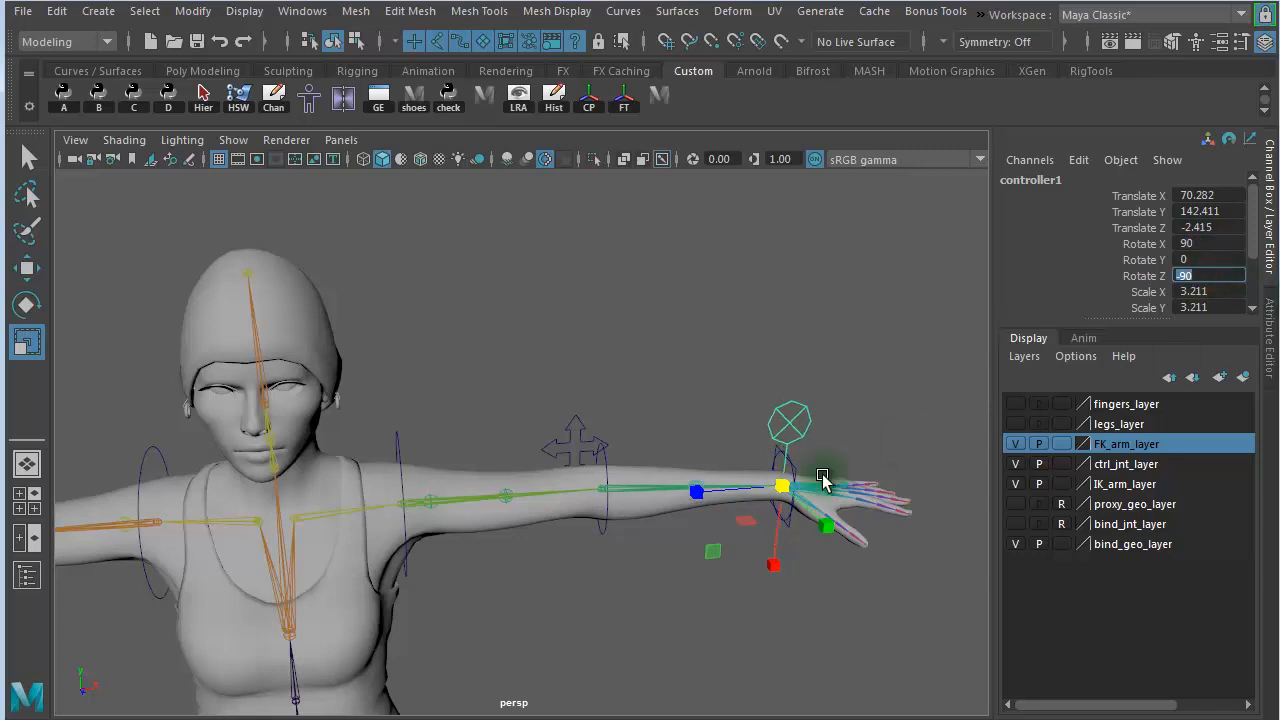
- Scale the nail controller down slightly to about 2.96 uniformly and deselect it
left_click_drag(820, 477, 557, 437, "alt")
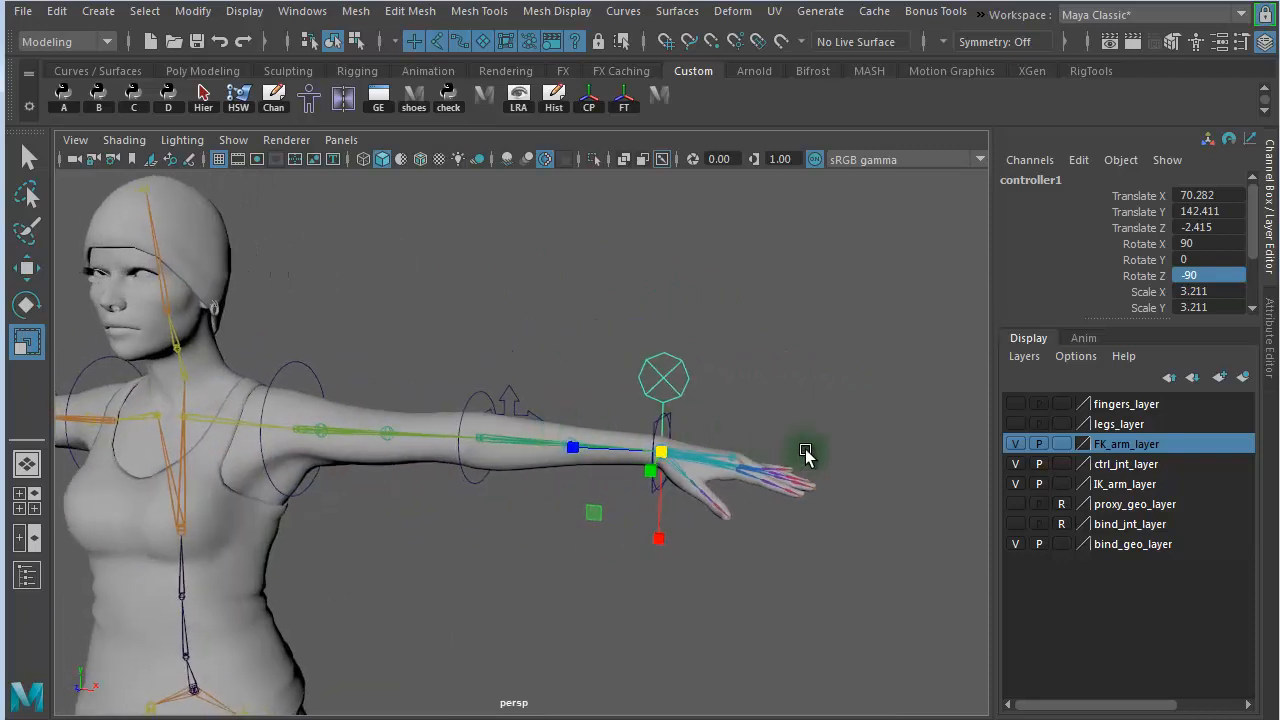
key("w")
key("e")
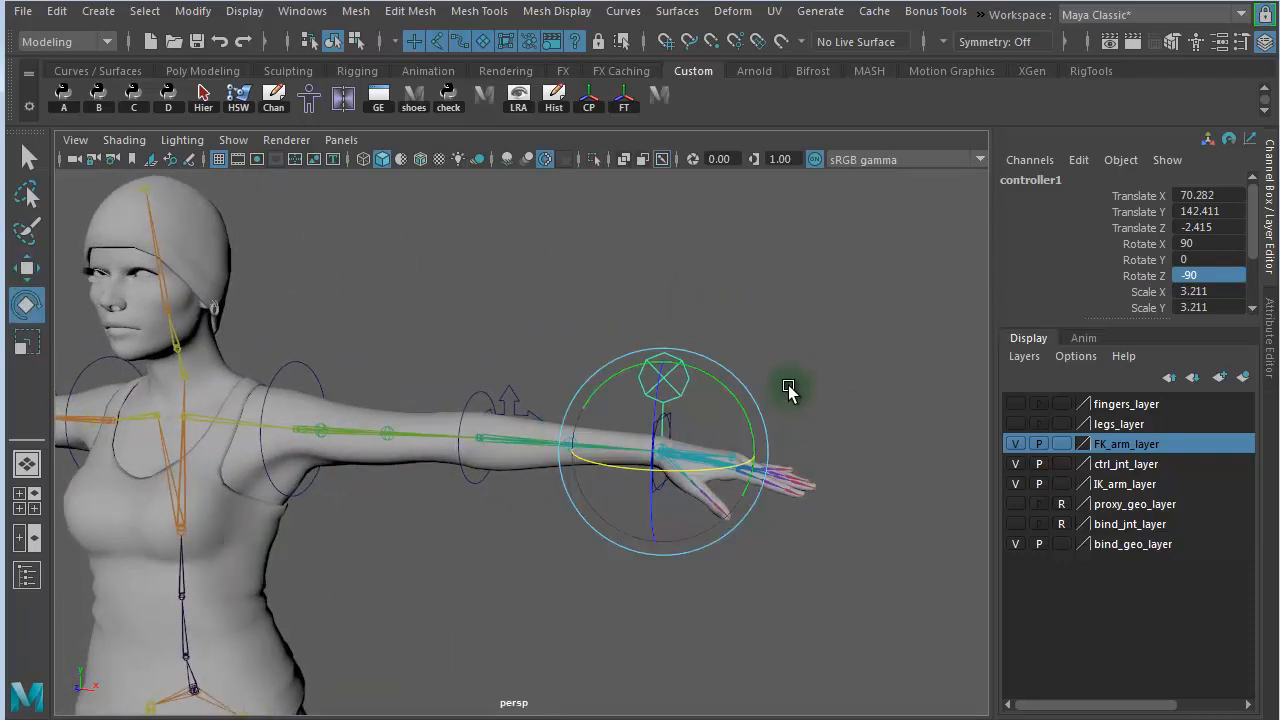
key("w")
key("e")
key("r")
middle_click_drag(789, 368, 775, 373)
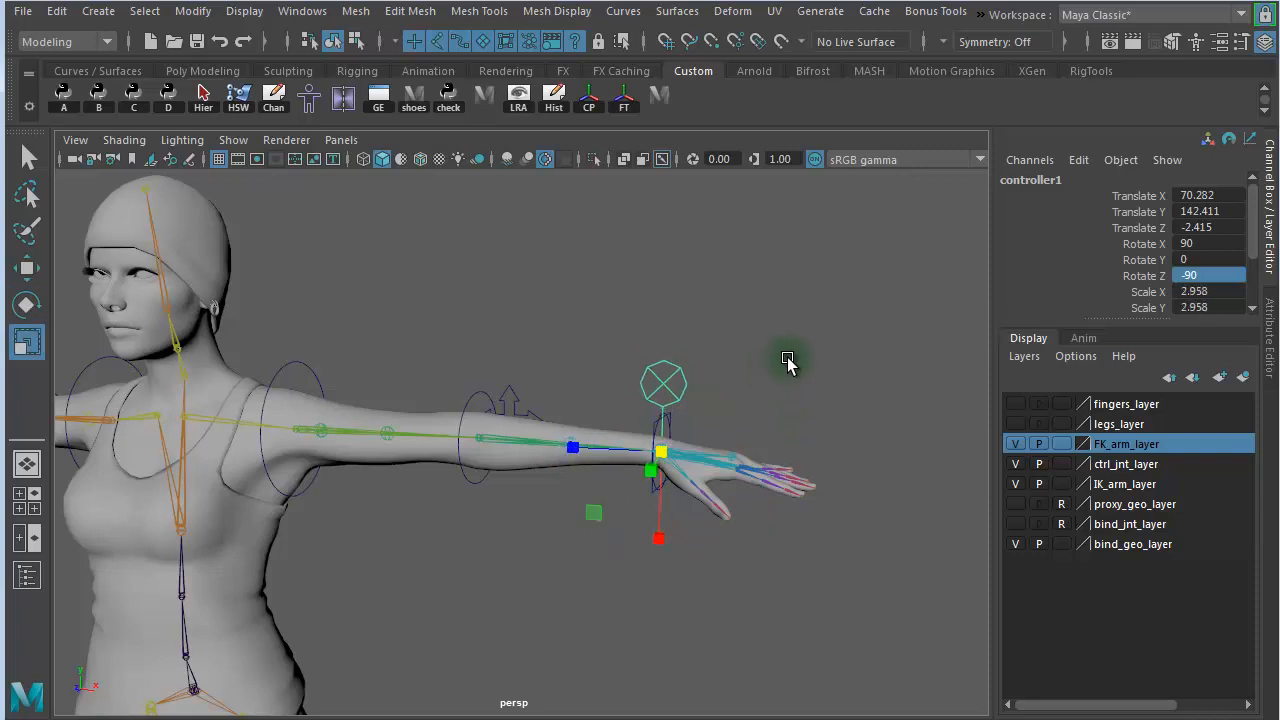
left_click(789, 360)
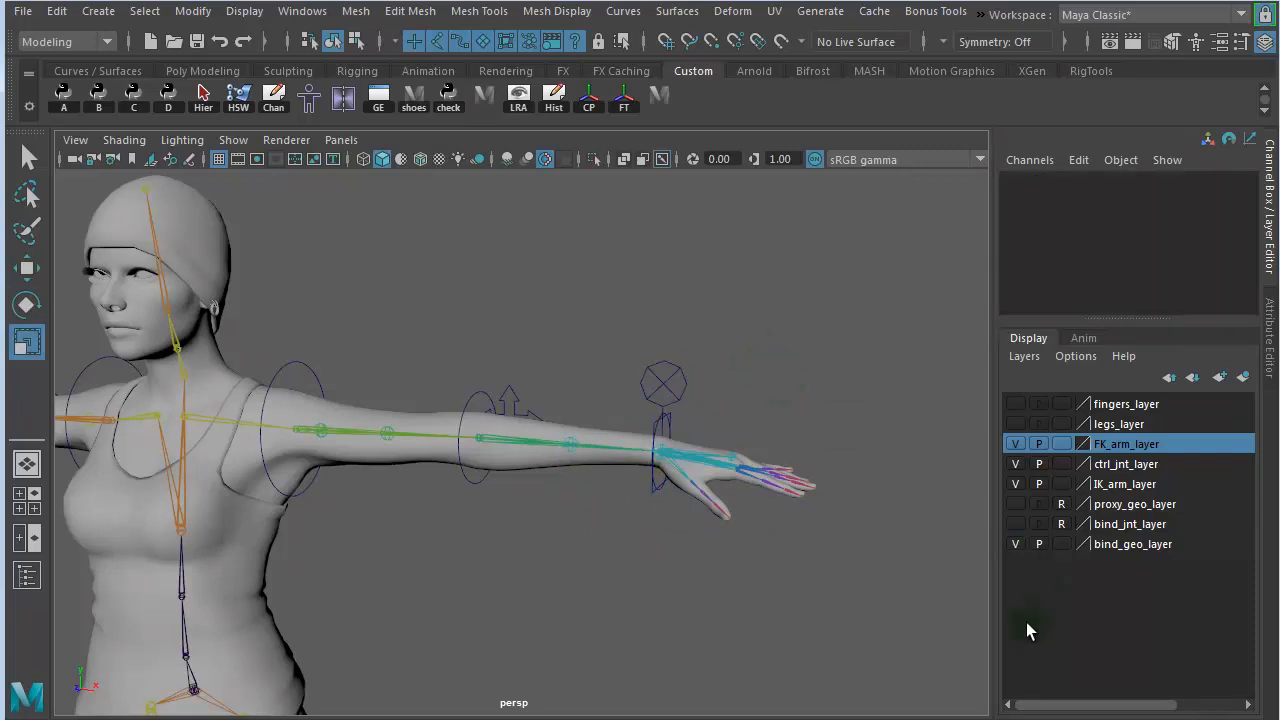
- Hide the IK_arm_layer, FK_arm_layer and bind_geo_layer, leaving the control joints and nail controller displayed
left_click(1016, 484)
left_click(1015, 444)
left_click(1015, 444)
right_click_drag(572, 505, 466, 486, "alt")
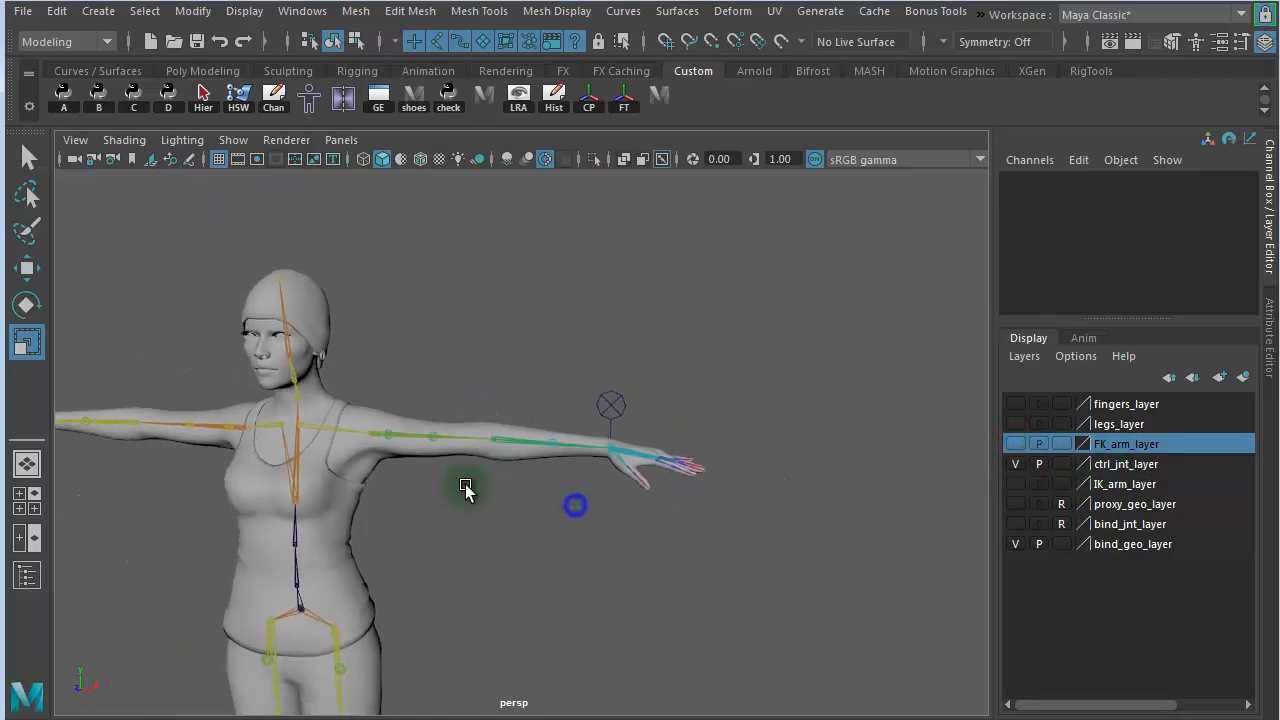
left_click(1015, 544)
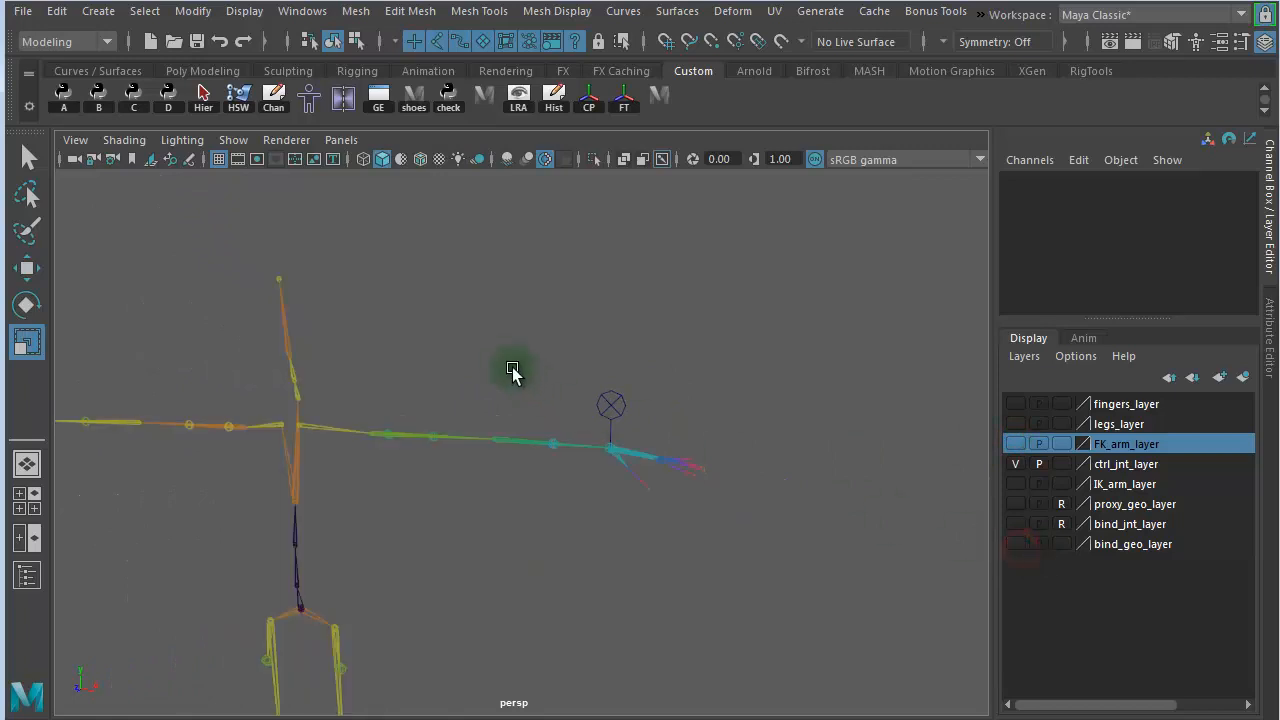
- Select the left wrist's nail controller, enlarge the channel list to show all its attributes, and duplicate the controller
left_click_drag(514, 371, 650, 405)
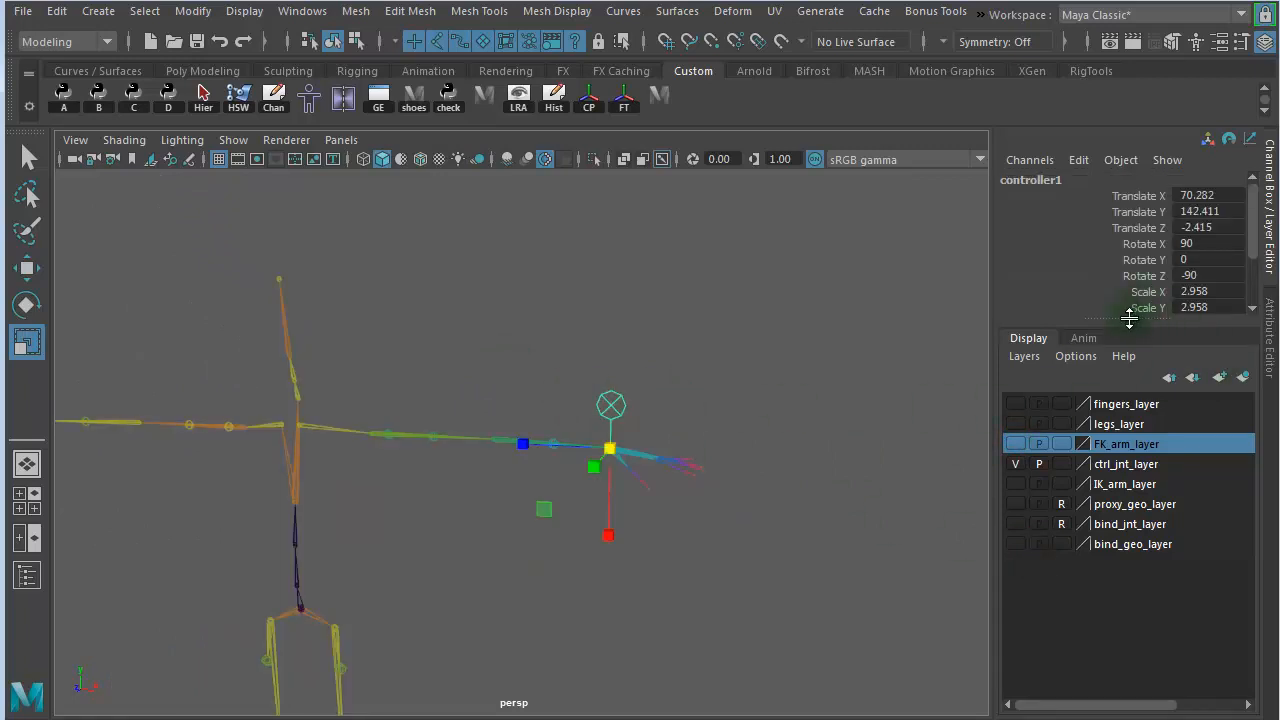
left_click_drag(1125, 318, 1152, 420)
left_click_drag(725, 468, 730, 372, "alt")
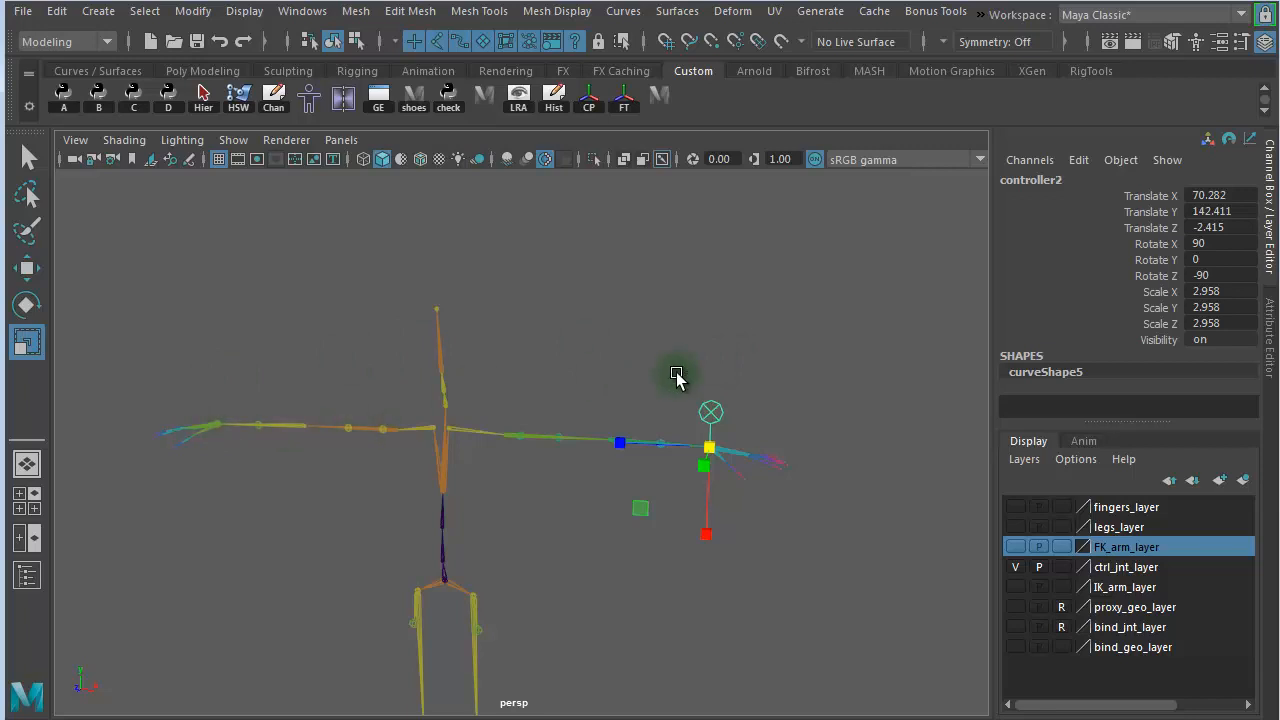
- Move the duplicated nail controller across the skeleton and snap it onto the right wrist joint
key("w")
left_click_drag(709, 451, 584, 292)
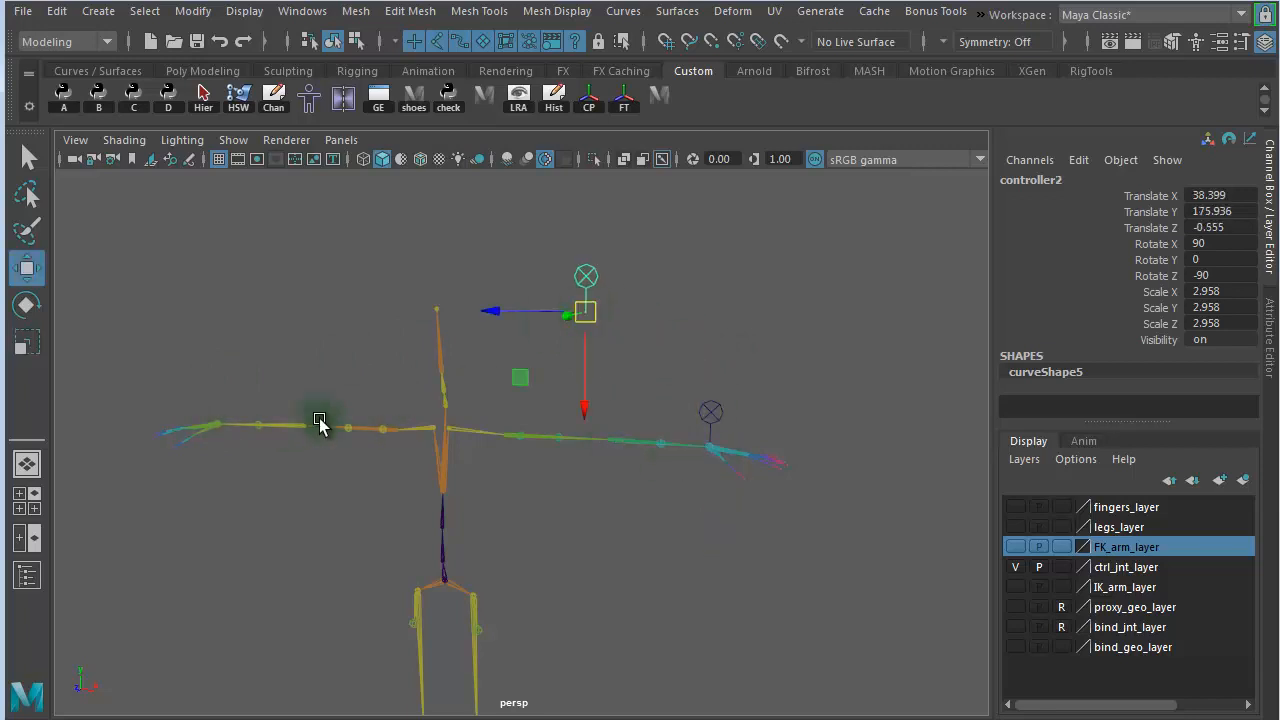
middle_click_drag(261, 438, 590, 495, "alt")
left_click_drag(491, 508, 646, 506, "alt")
right_click_drag(503, 514, 620, 518, "alt")
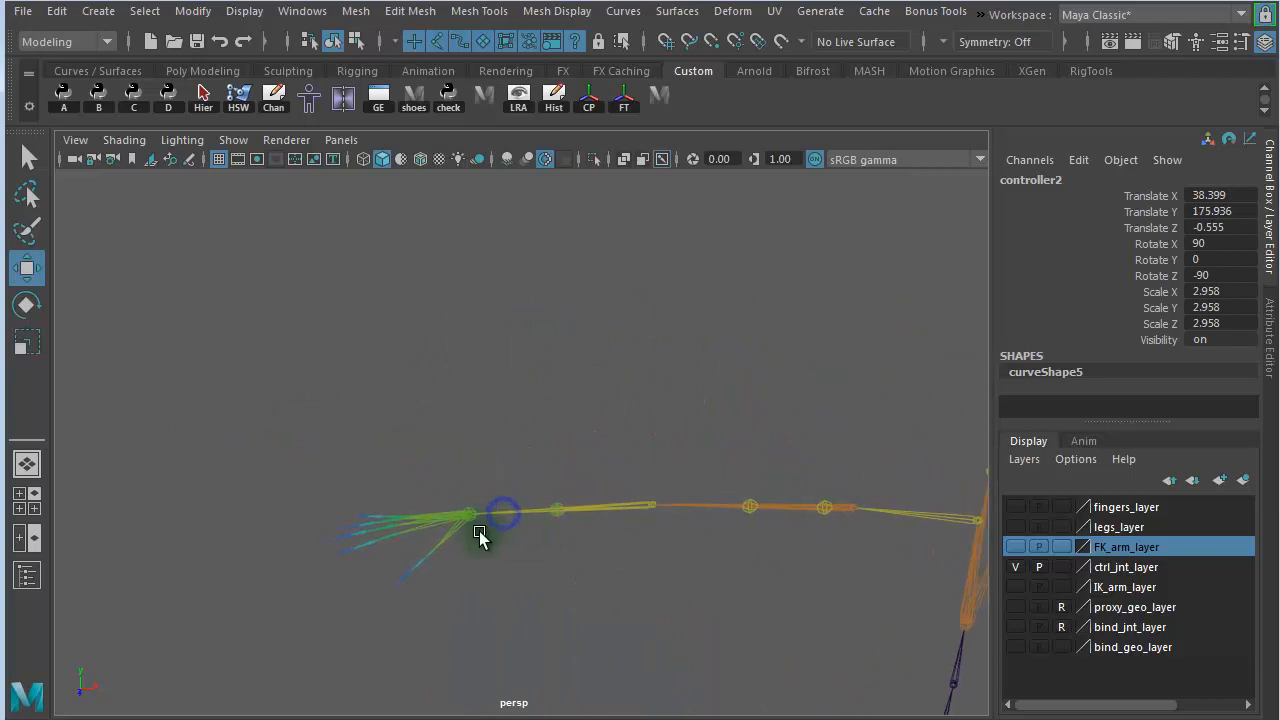
key("v")
middle_click(470, 520)
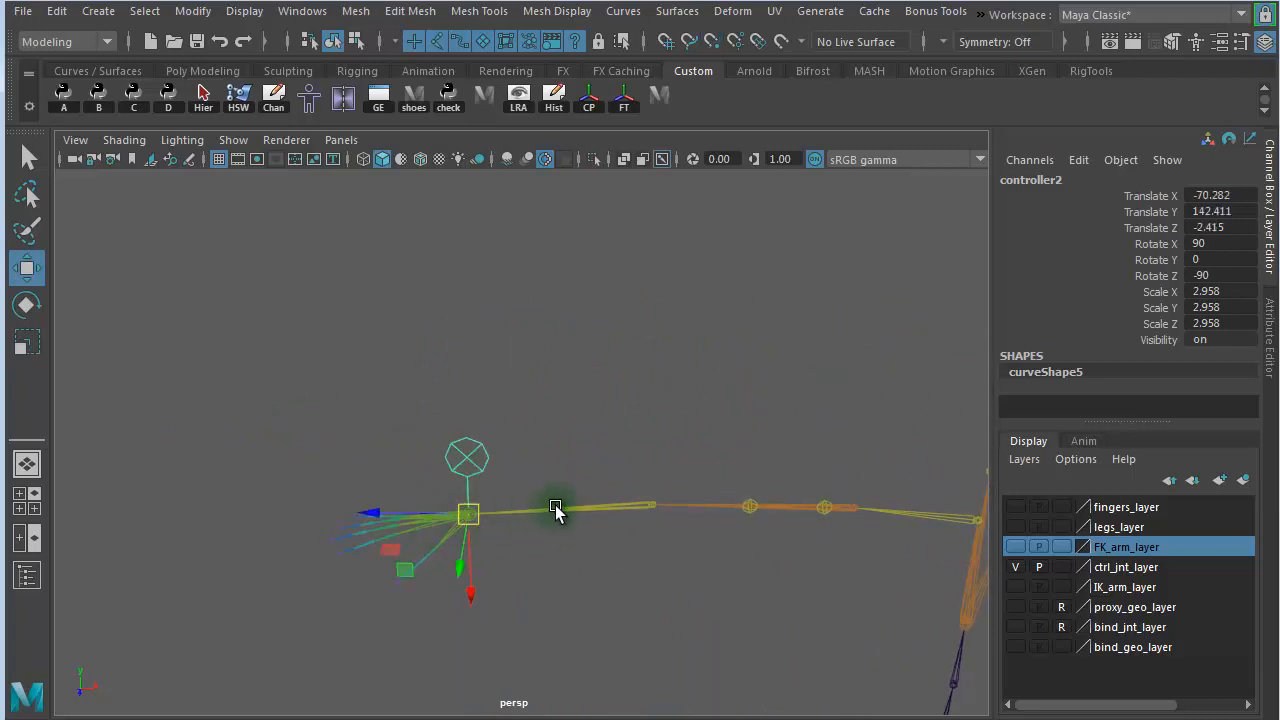
- Freeze the transformations of the left wrist's nail controller
left_click_drag(642, 482, 522, 404, "alt")
left_click_drag(604, 410, 589, 369, "alt")
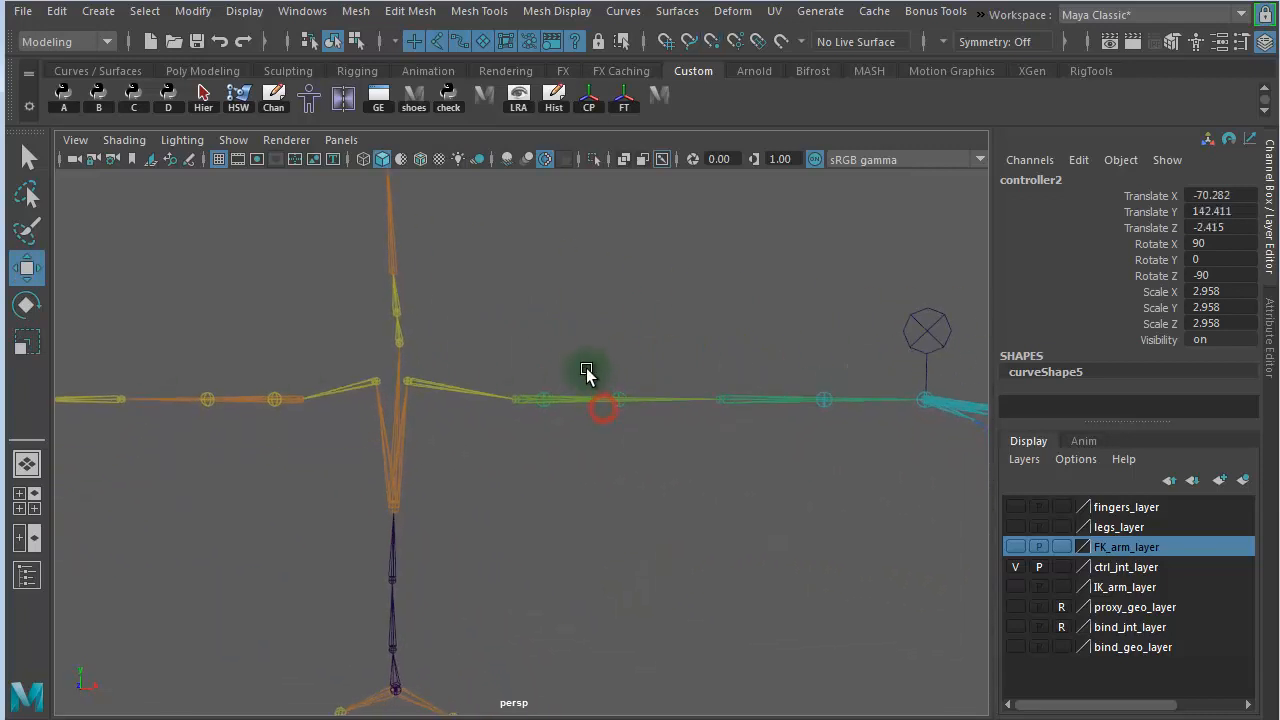
left_click_drag(675, 392, 380, 428, "alt")
left_click(545, 362)
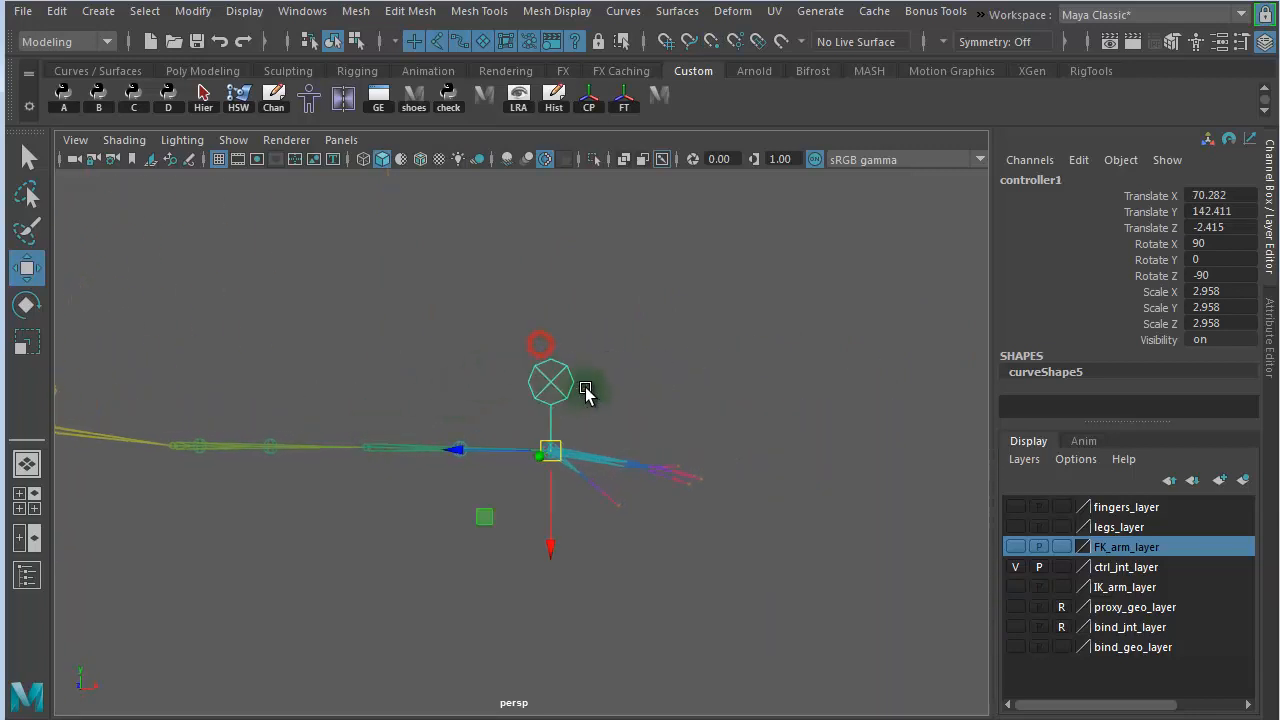
left_click(198, 14)
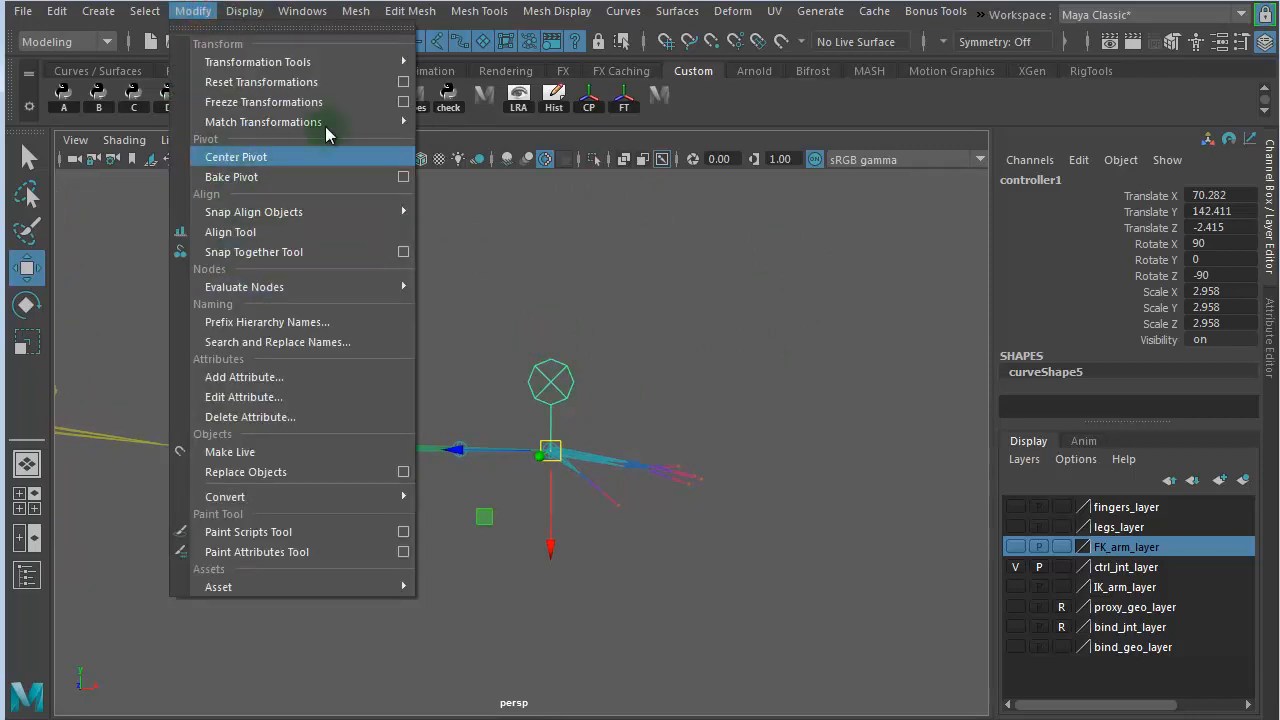
left_click(622, 100)
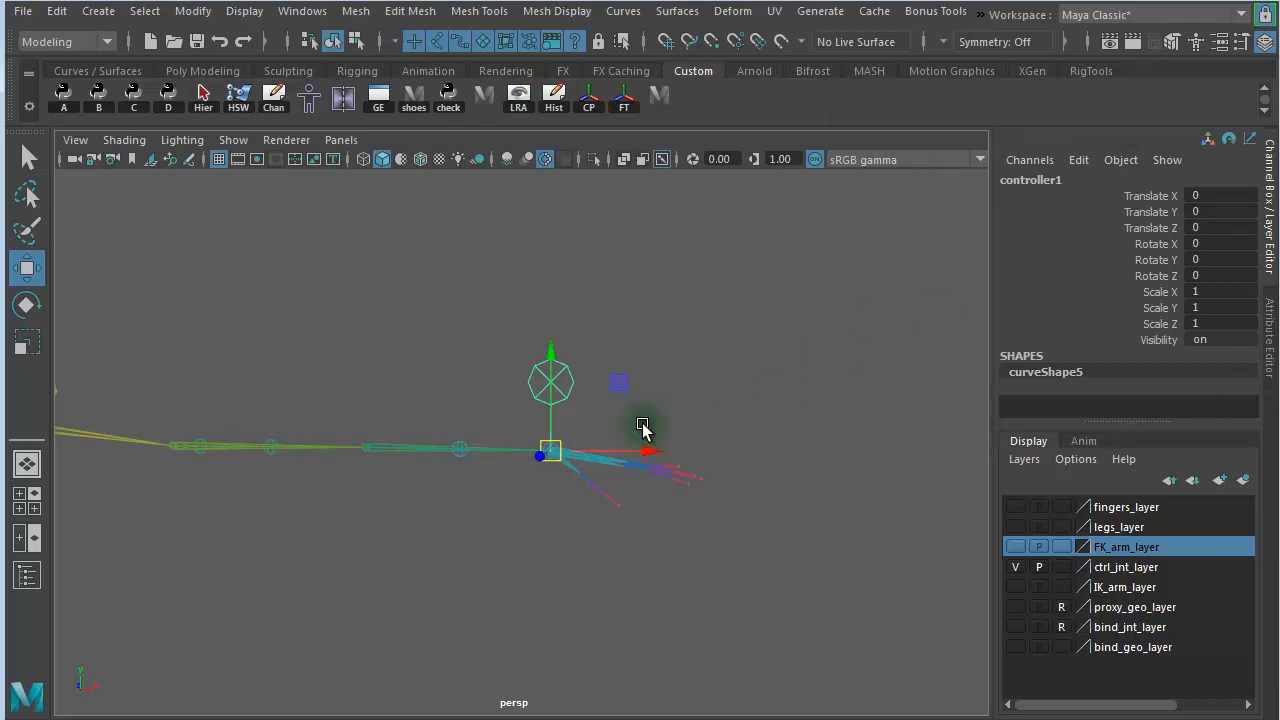
- Rename the left wrist's nail controller to switch_IKFK_lk_ctrl and deselect it
right_click_drag(666, 405, 975, 396, "alt")
middle_click_drag(790, 362, 659, 416, "alt")
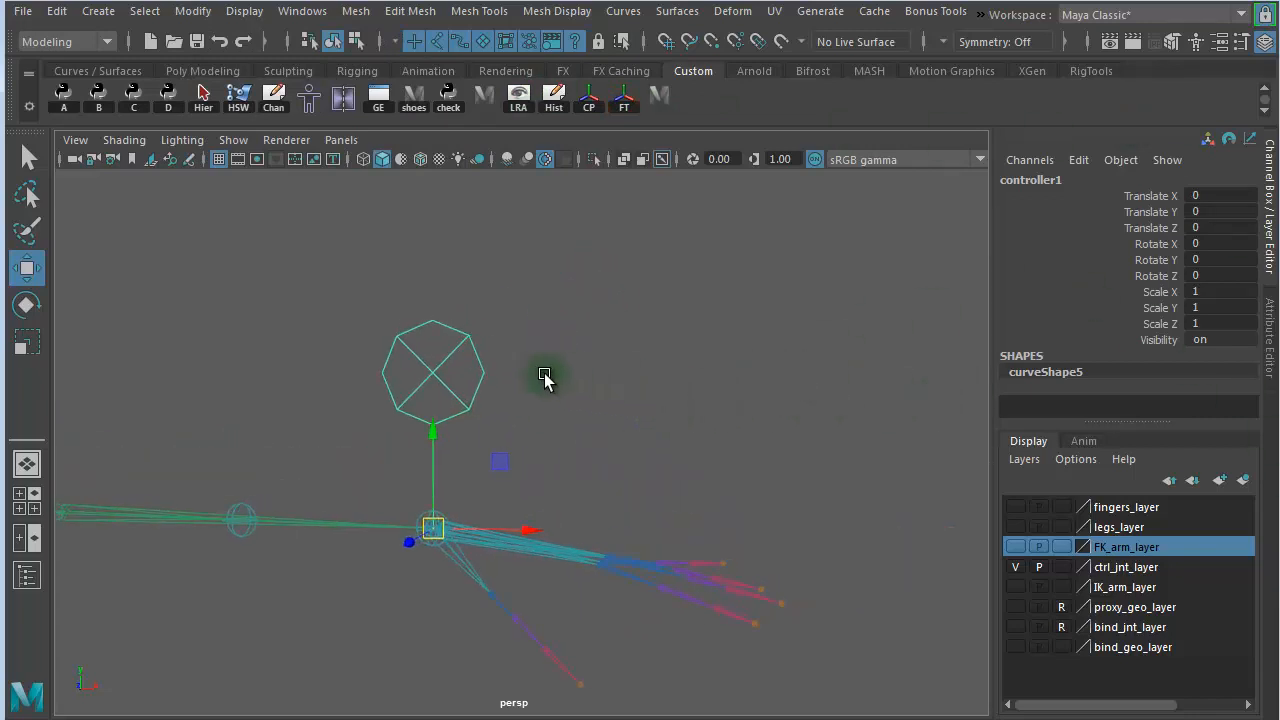
left_click(1030, 180)
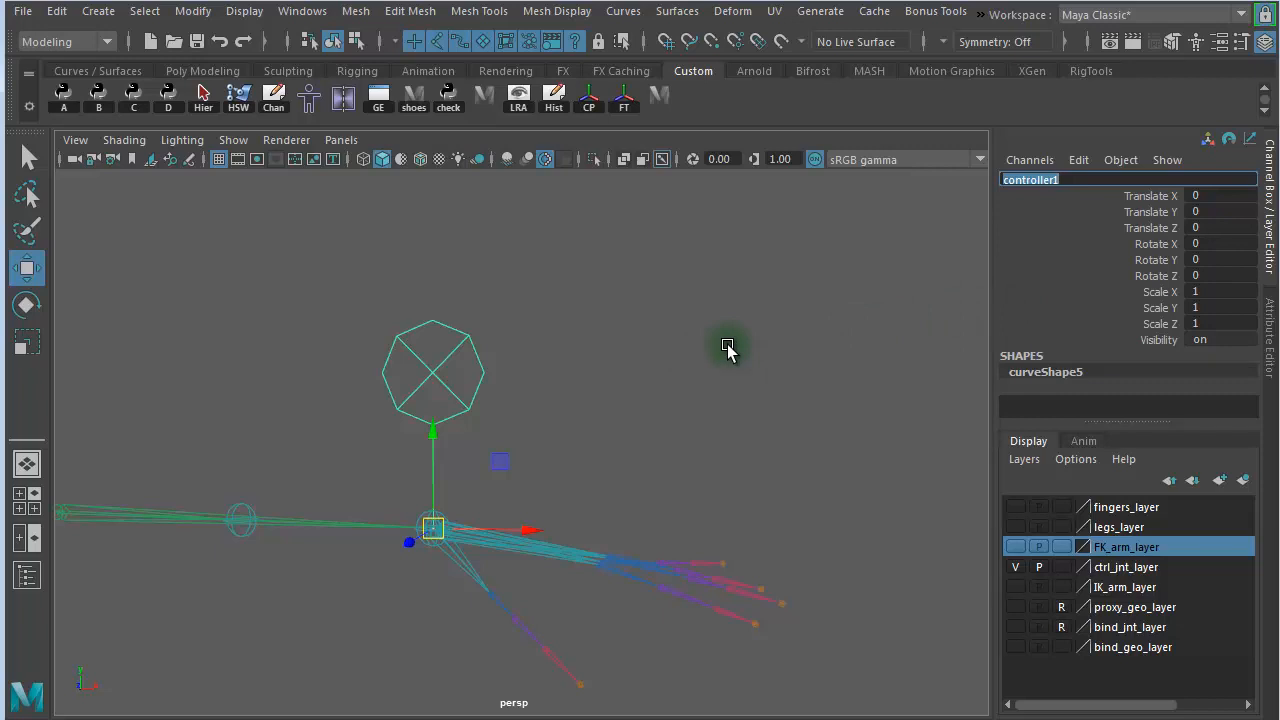
type("switch_IKFK_Ik_ctrl")
key("Return")
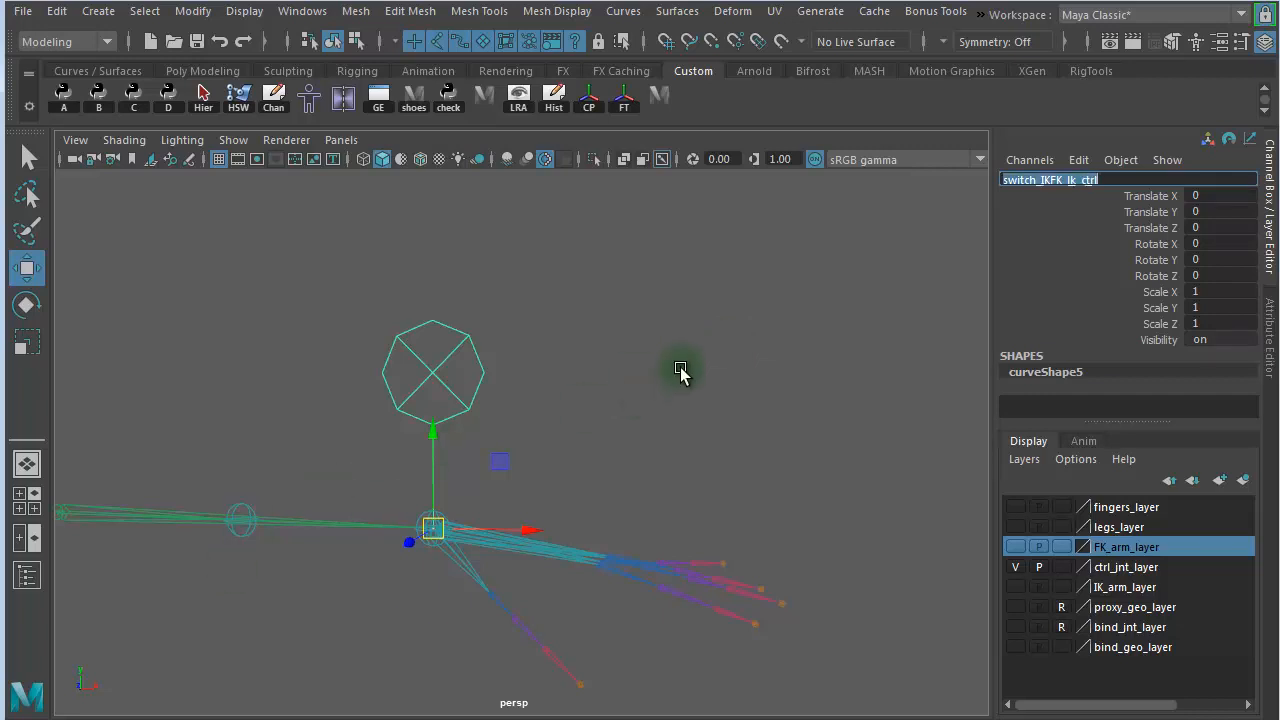
left_click(691, 362)
left_click(453, 393)
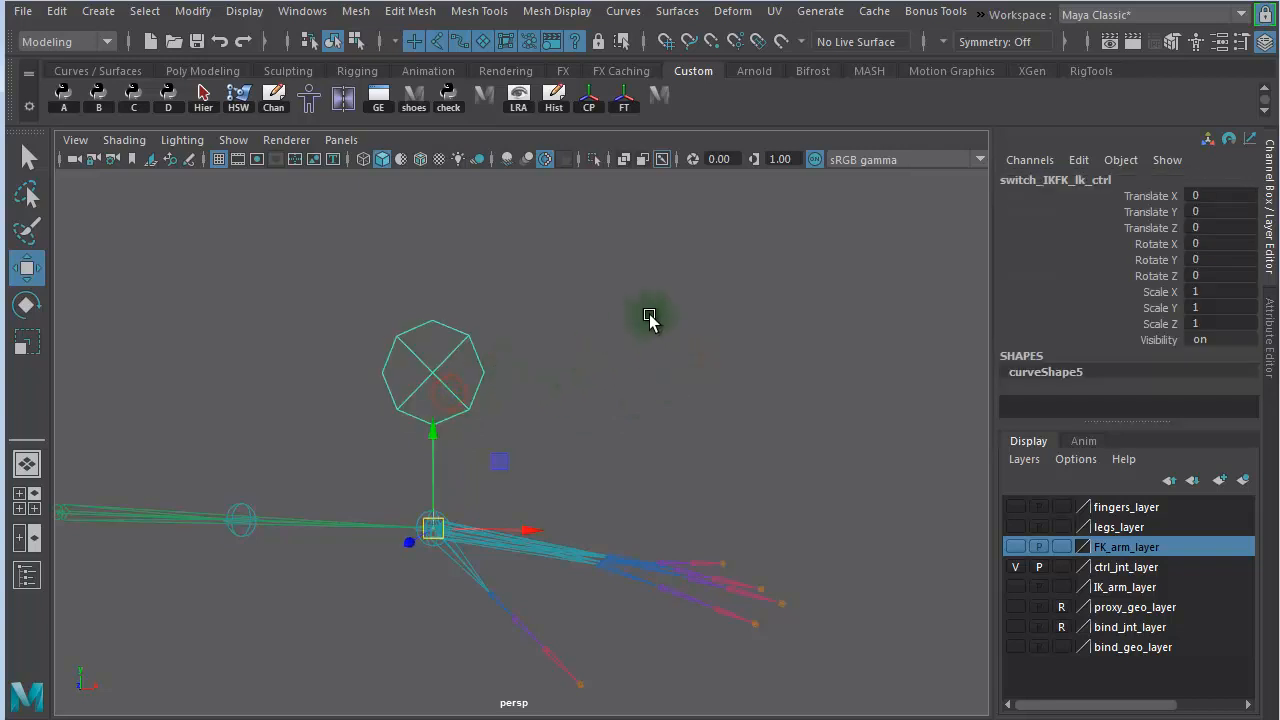
left_click(1100, 182)
left_click(652, 364)
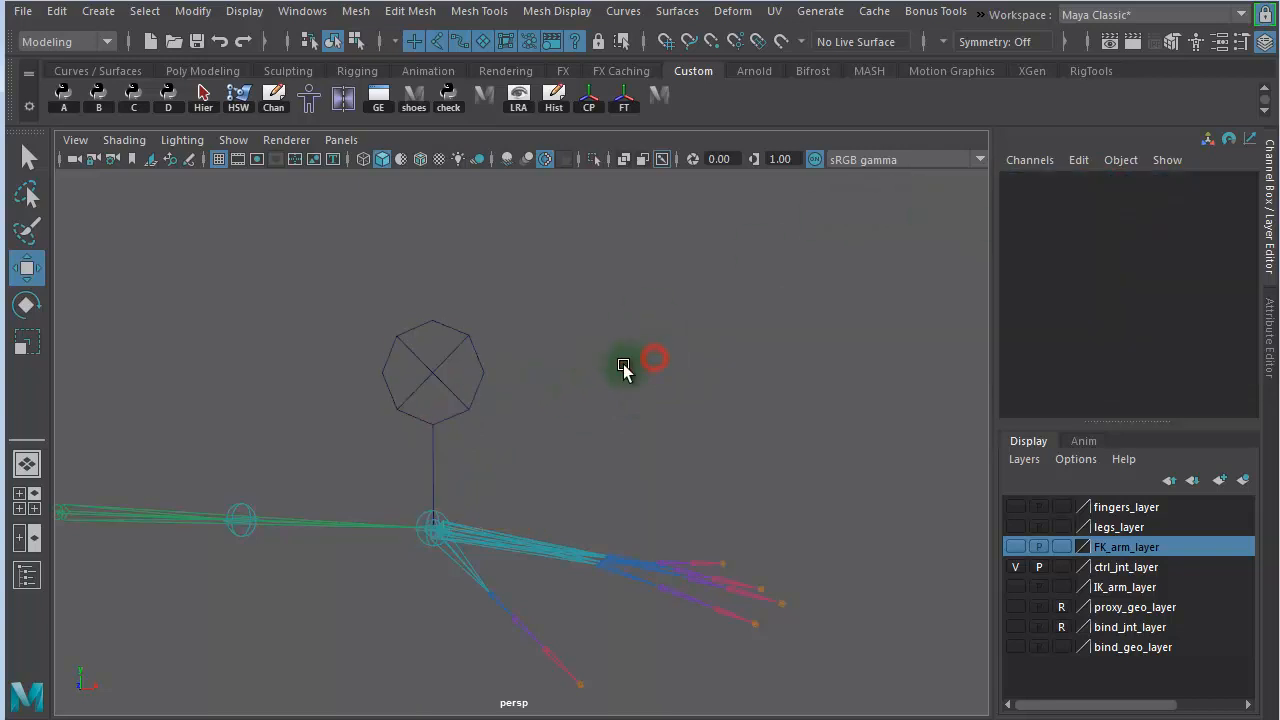
- Add a keyable float attribute named IKFK to the left switch controller, with minimum 0, maximum 1 and default 0
left_click(437, 378)
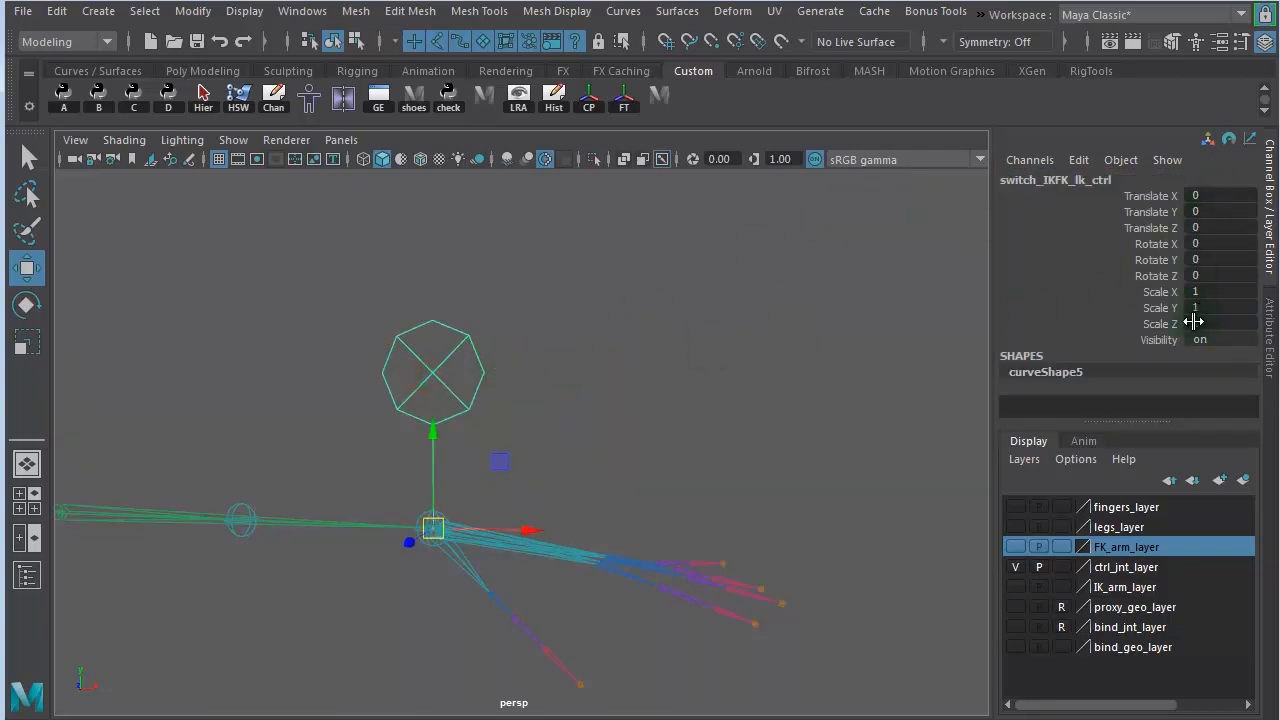
left_click(1078, 162)
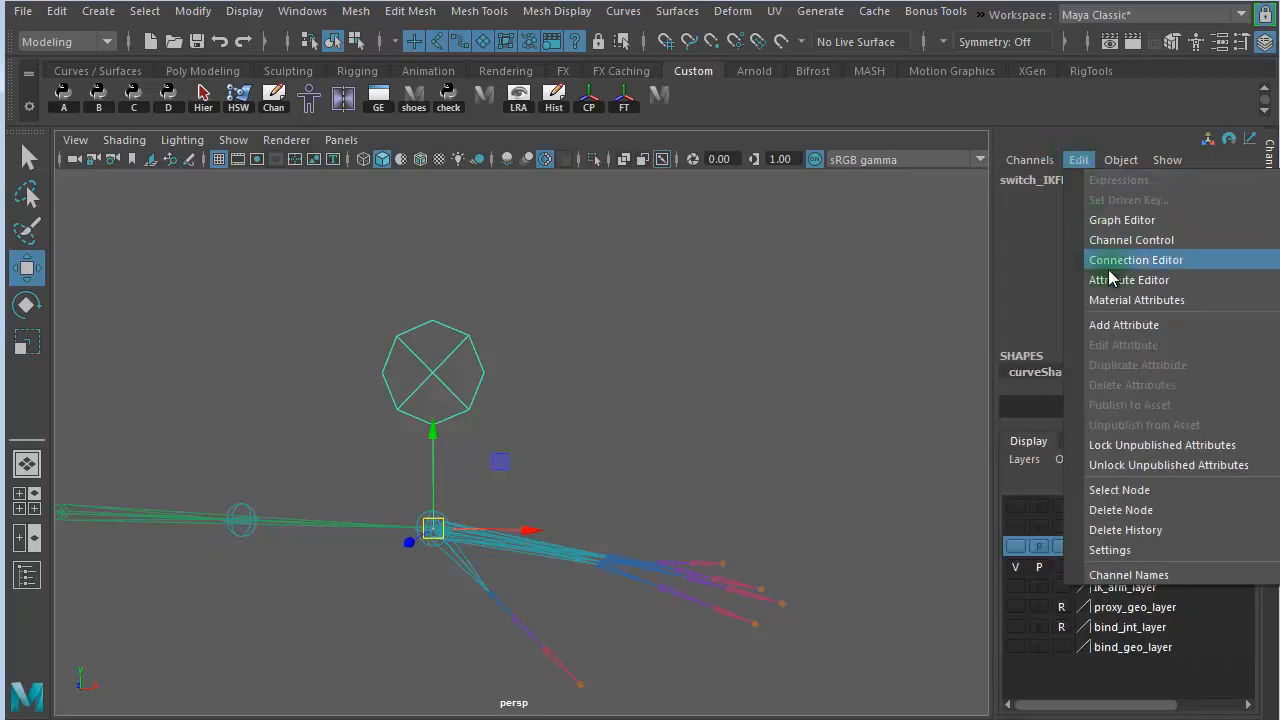
left_click(1122, 324)
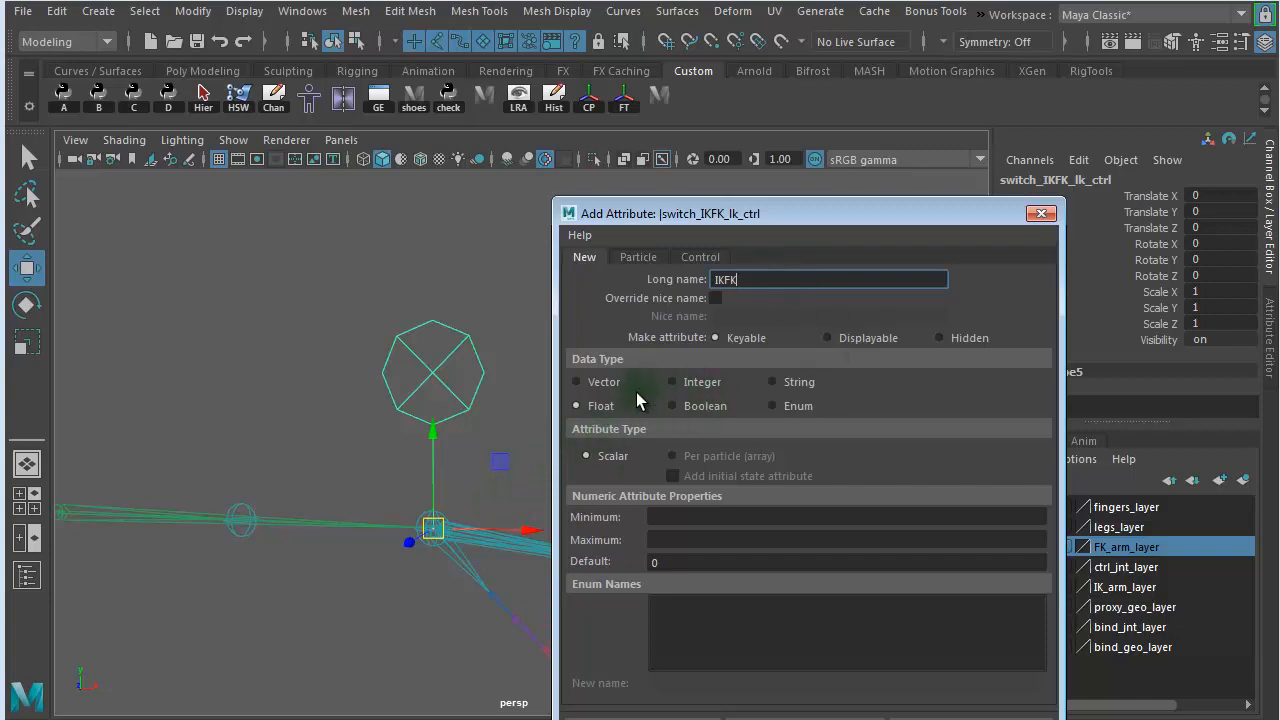
left_click(653, 566)
left_click(680, 517)
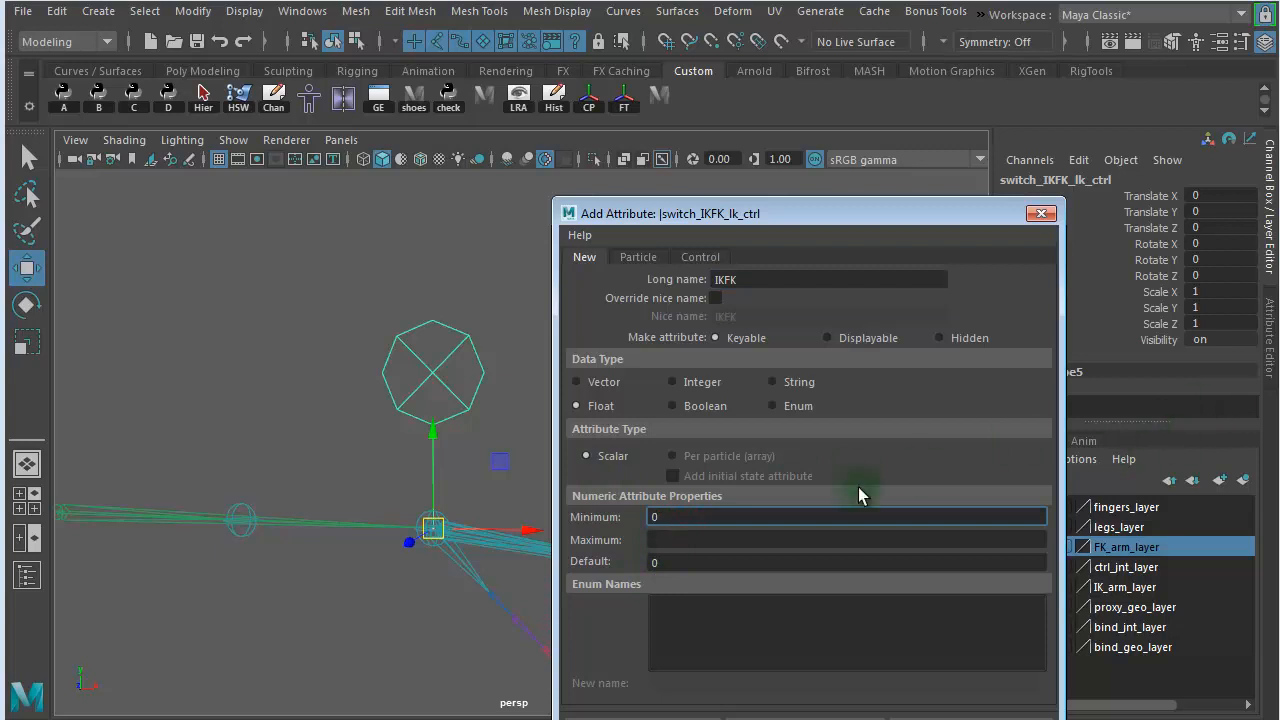
type("0")
left_click(717, 541)
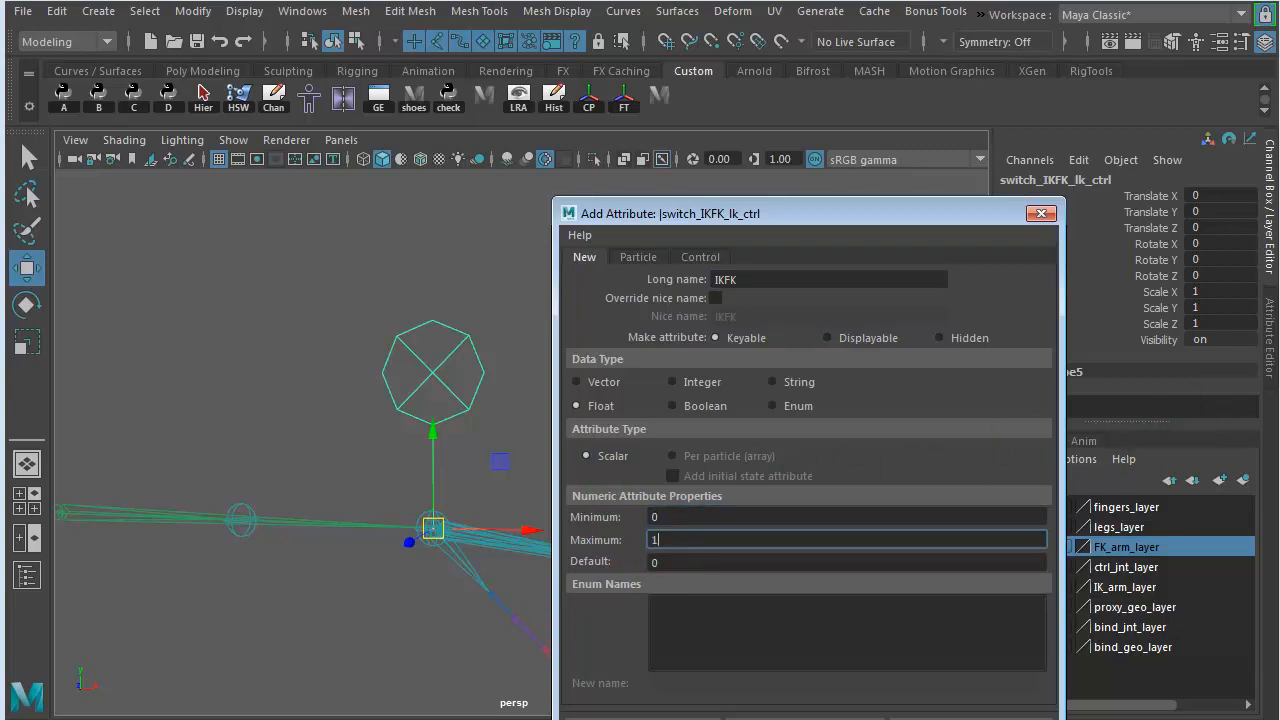
left_click_drag(875, 211, 875, 97)
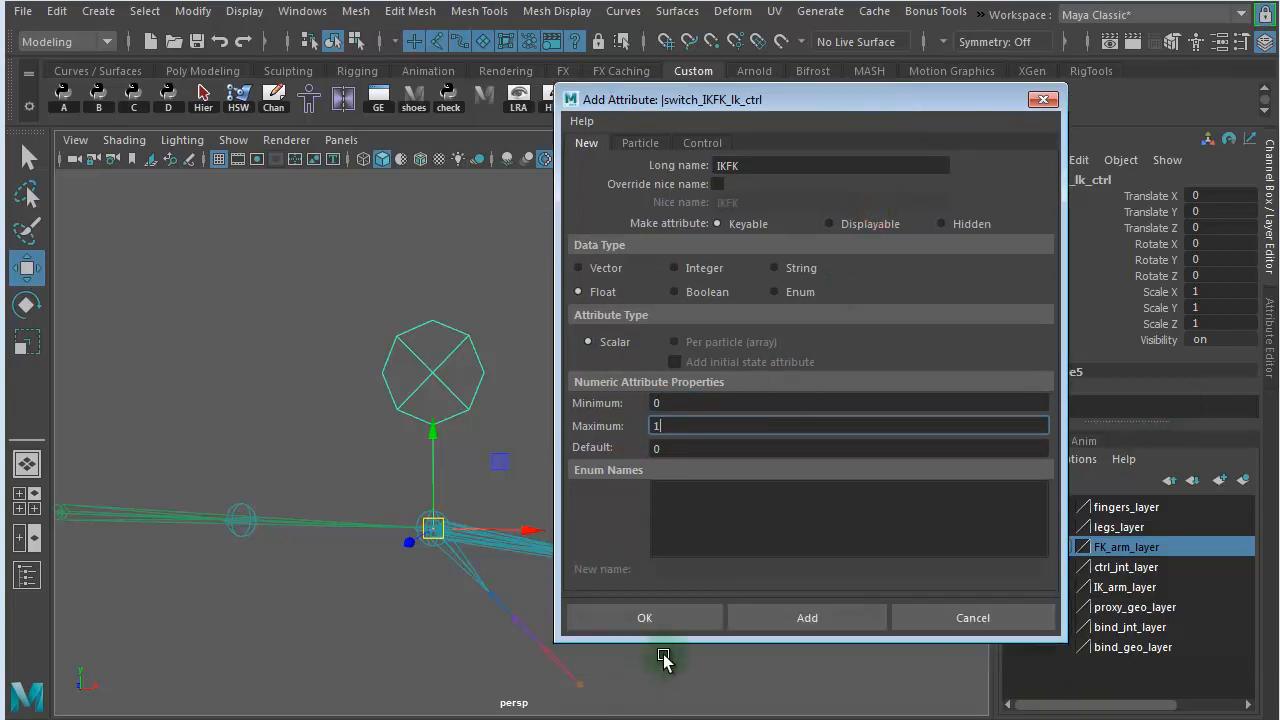
left_click(660, 617)
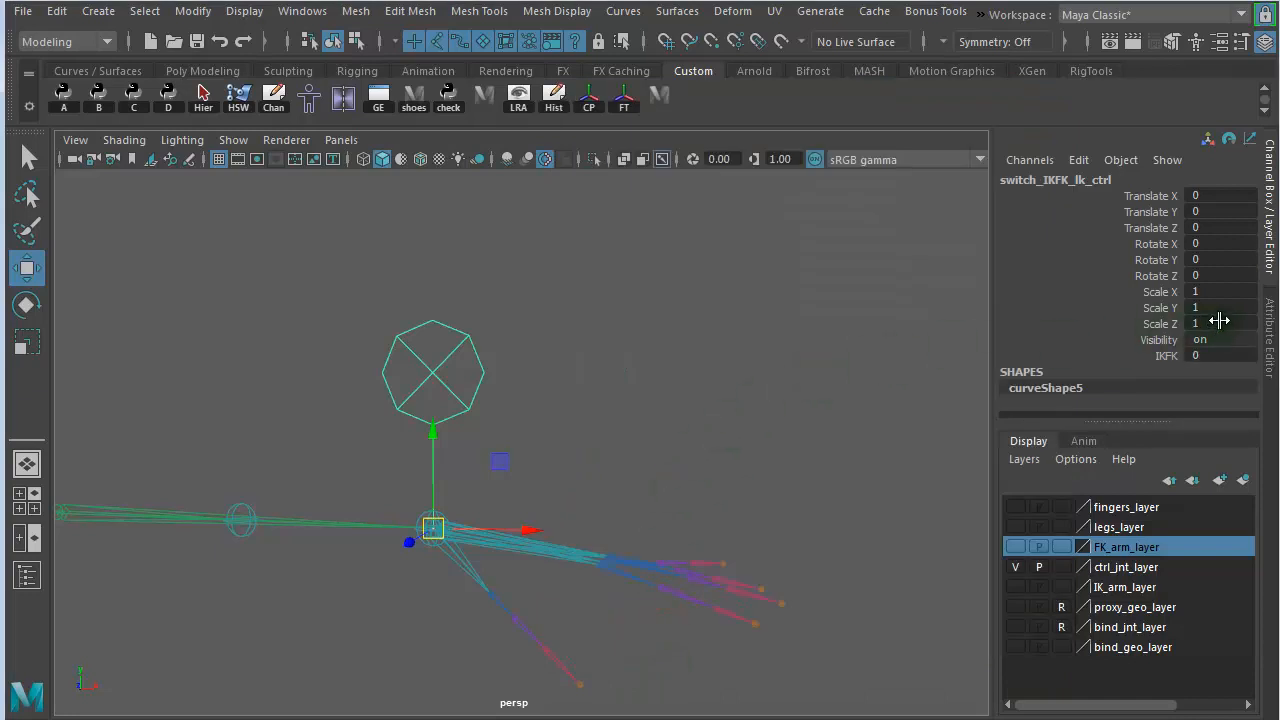
left_click(1086, 333)
left_click_drag(1137, 294, 1137, 326)
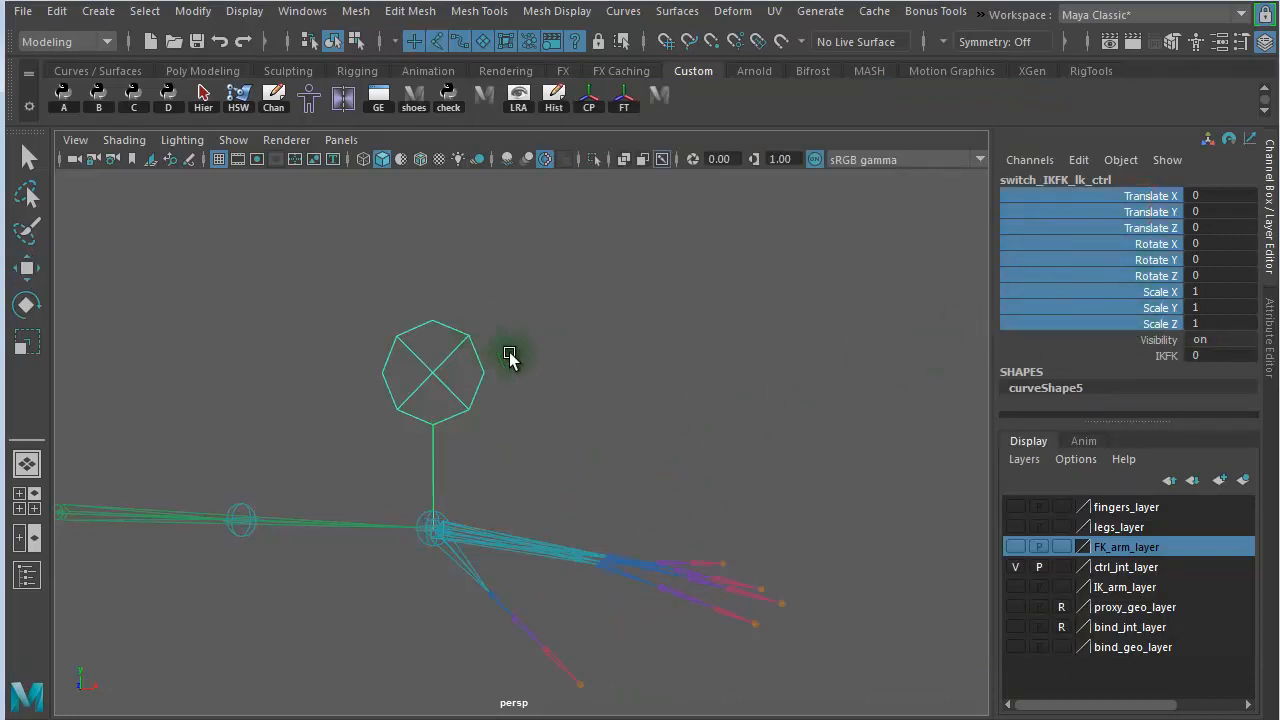
left_click(620, 338)
left_click(454, 396)
left_click_drag(750, 380, 457, 323, "alt")
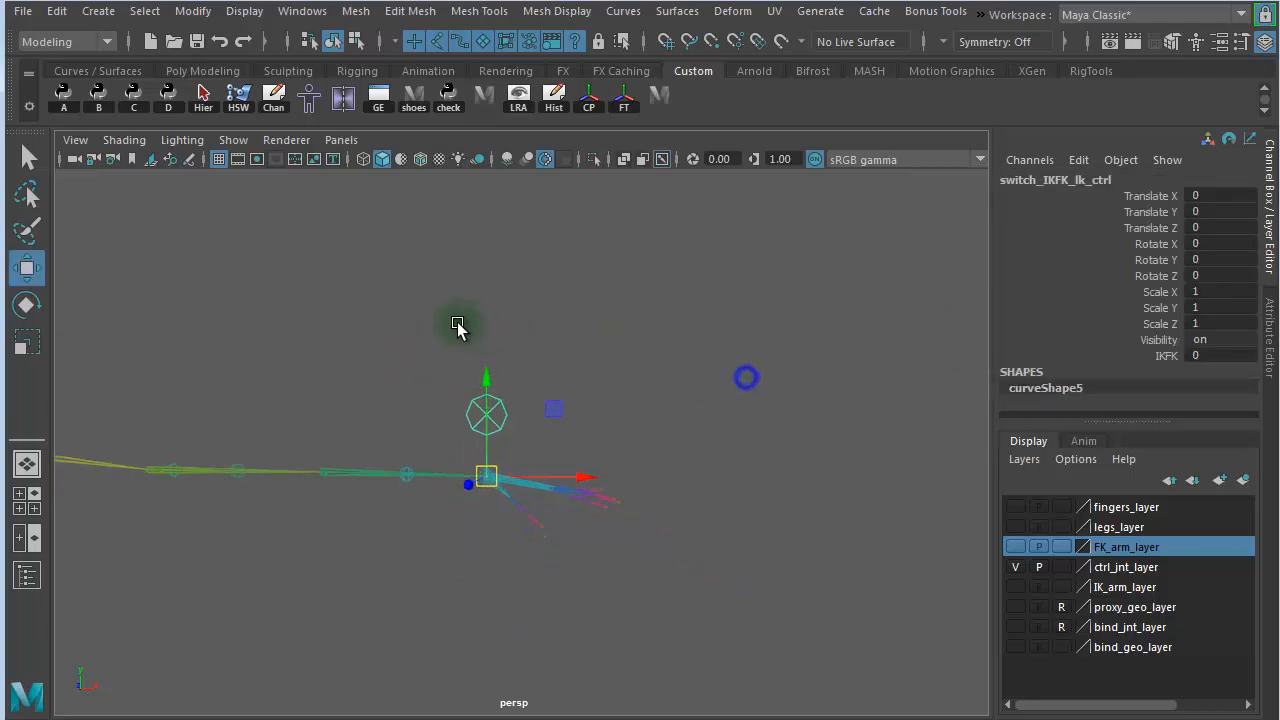
- Lock and hide all translate, rotate and scale channels of the left switch controller, and reselect it to check
left_click(1149, 354)
left_click_drag(1151, 324, 1146, 198)
right_click(1077, 288)
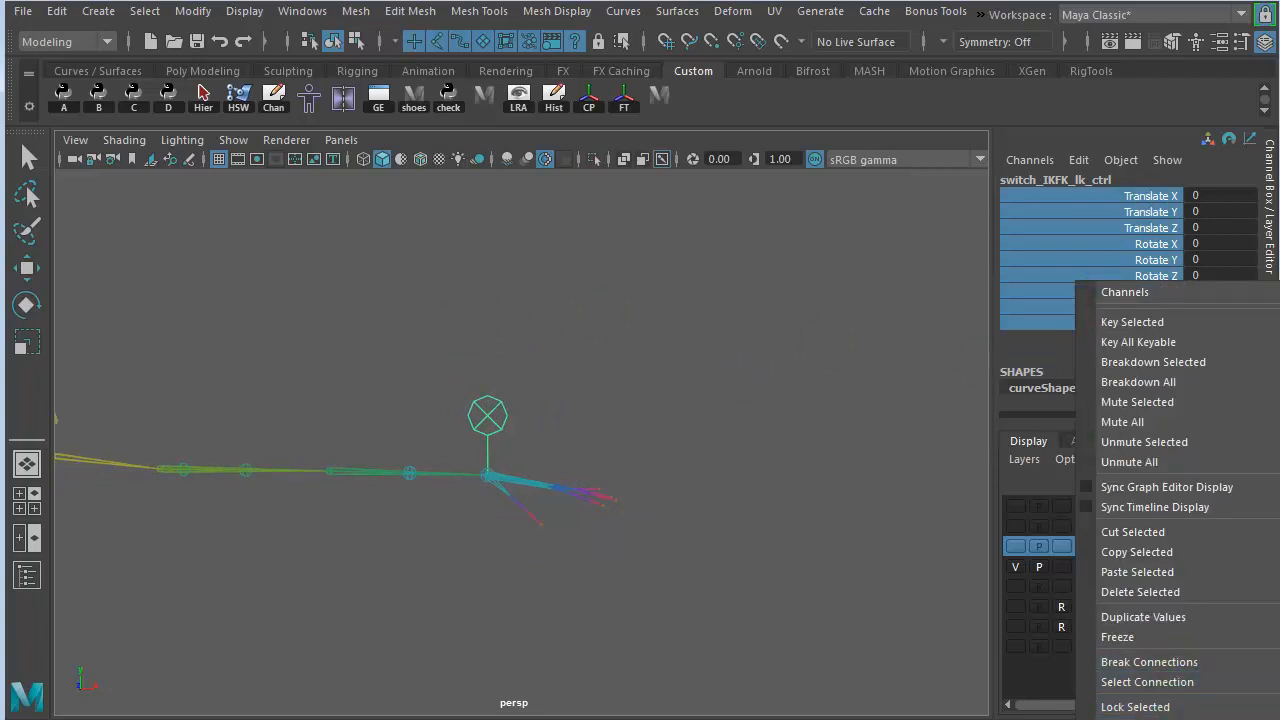
left_click(1178, 719)
left_click(855, 381)
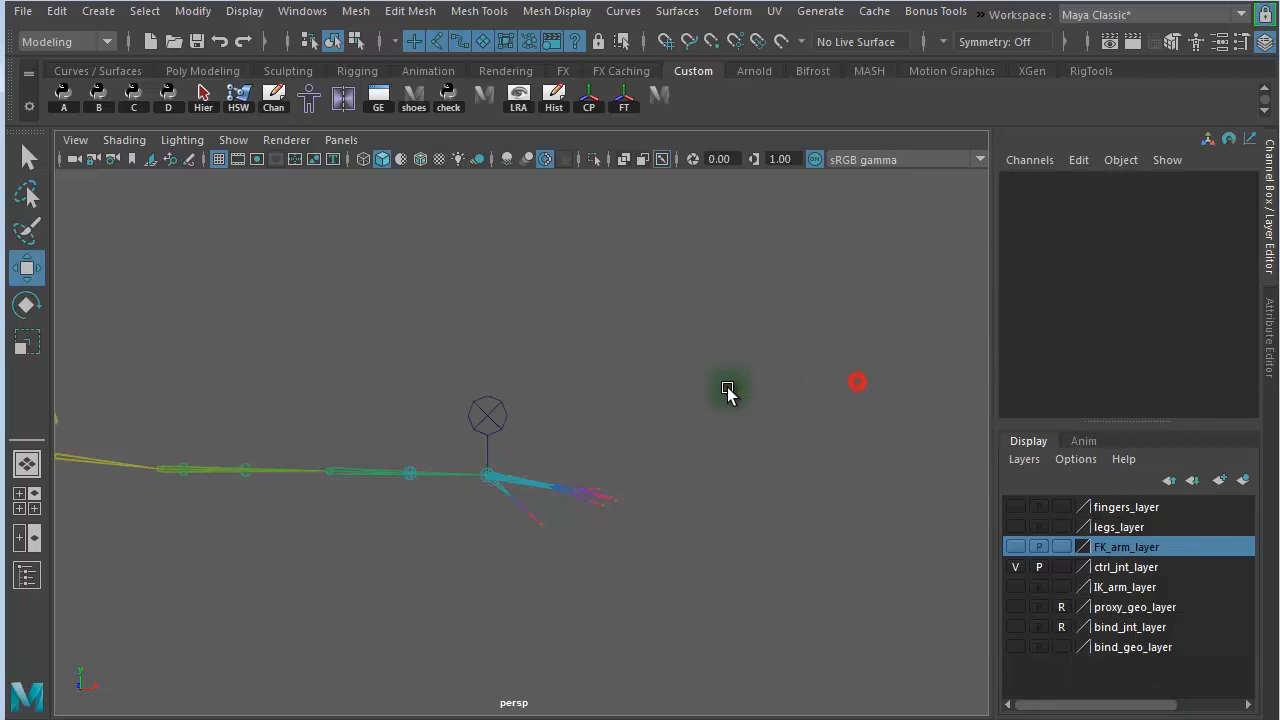
left_click_drag(682, 382, 498, 432)
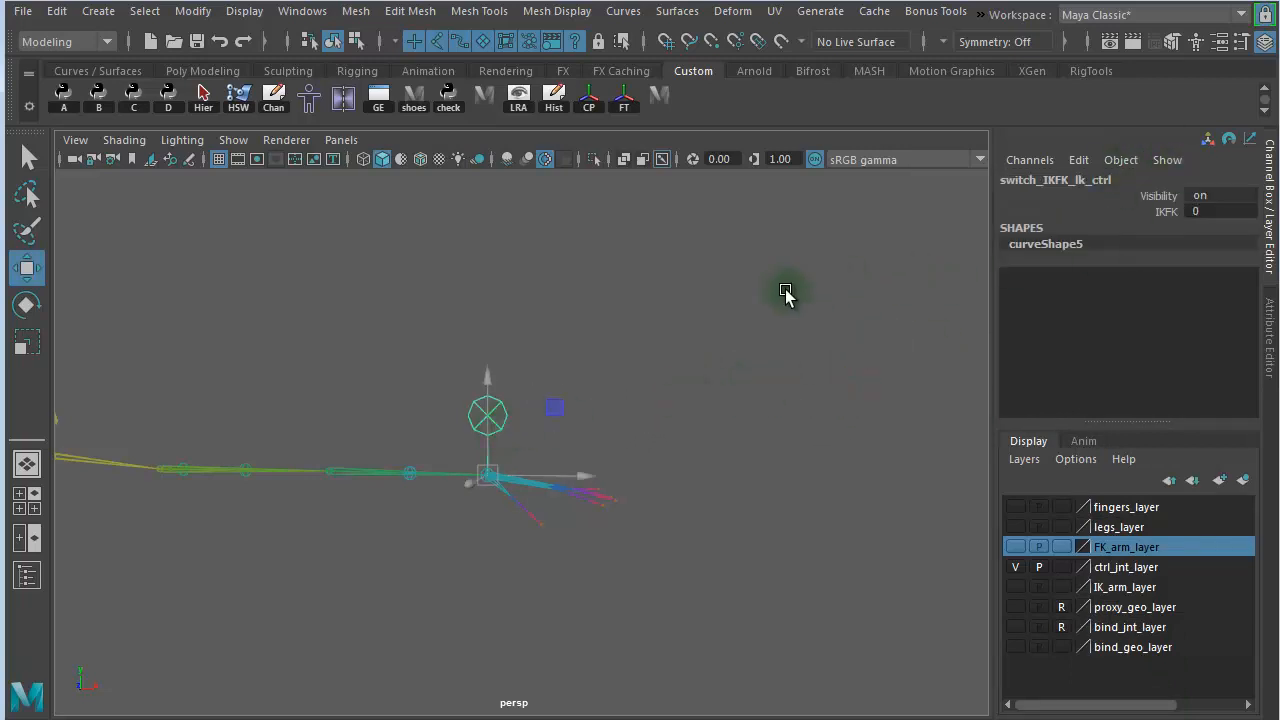
- Undo the locking and hiding of the left switch controller's transform channels and reselect the controller
key("ctrl+z")
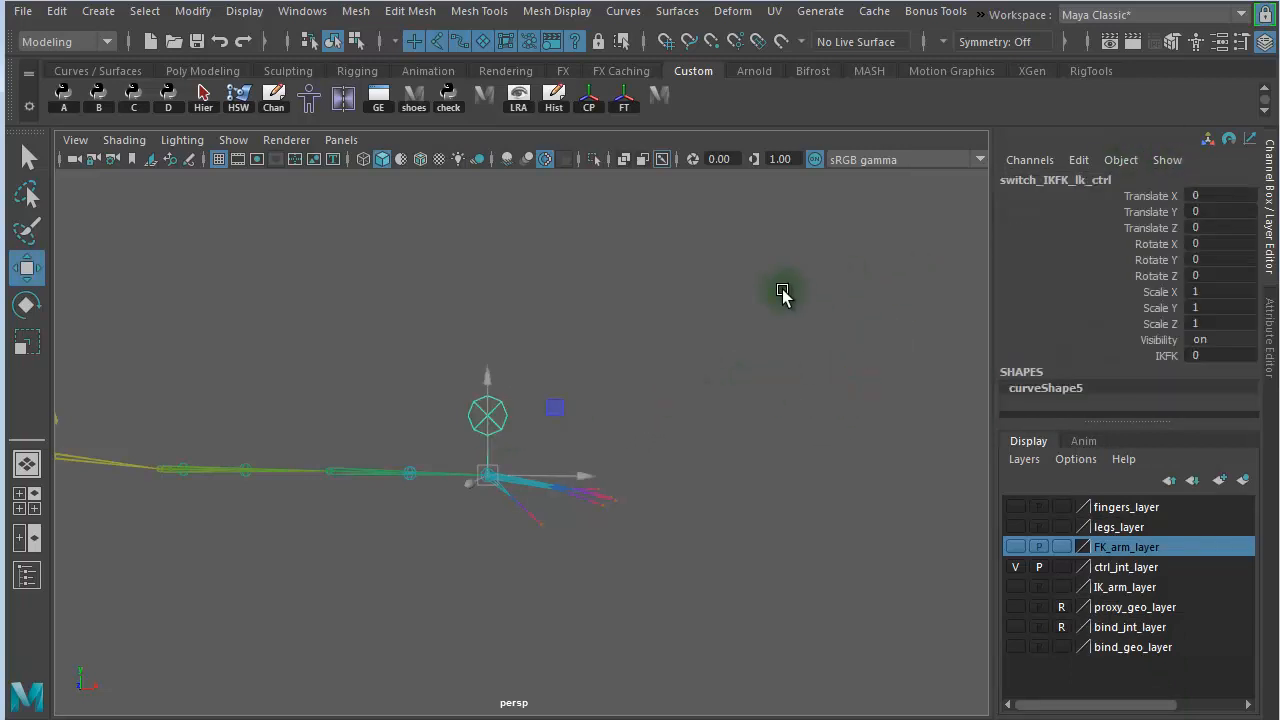
left_click(646, 343)
left_click(471, 429)
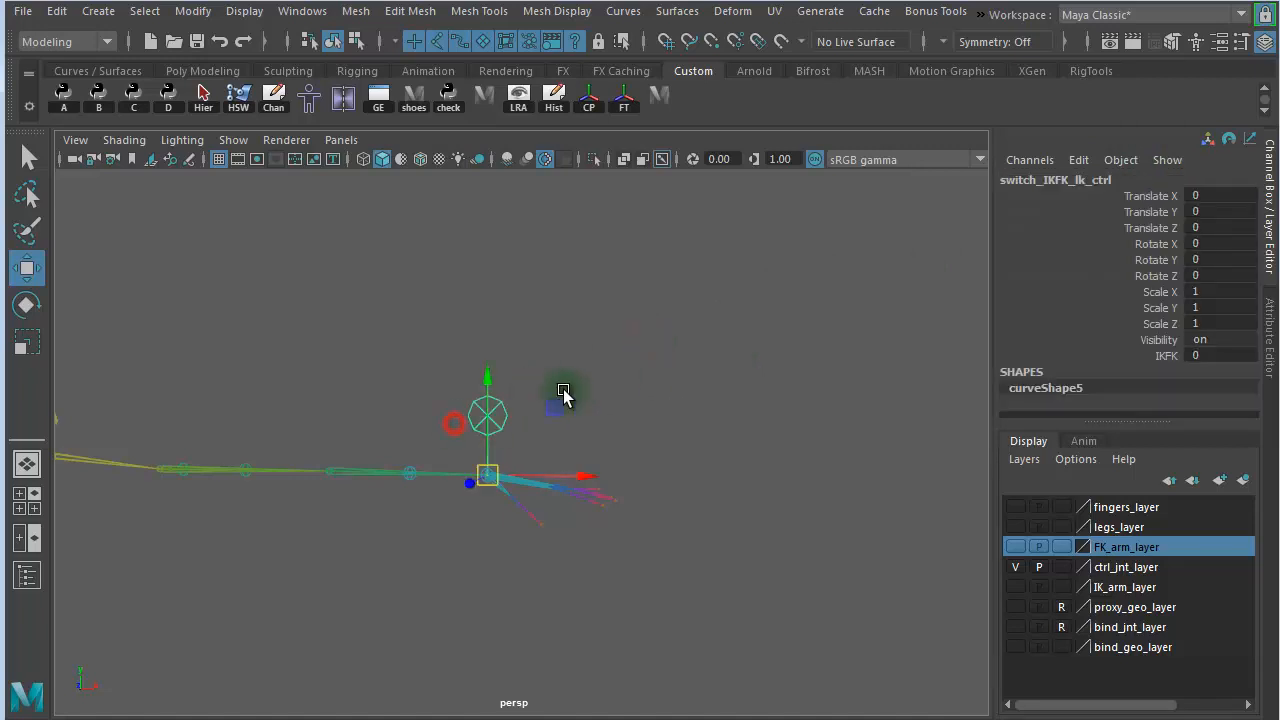
left_click_drag(623, 380, 737, 334, "alt")
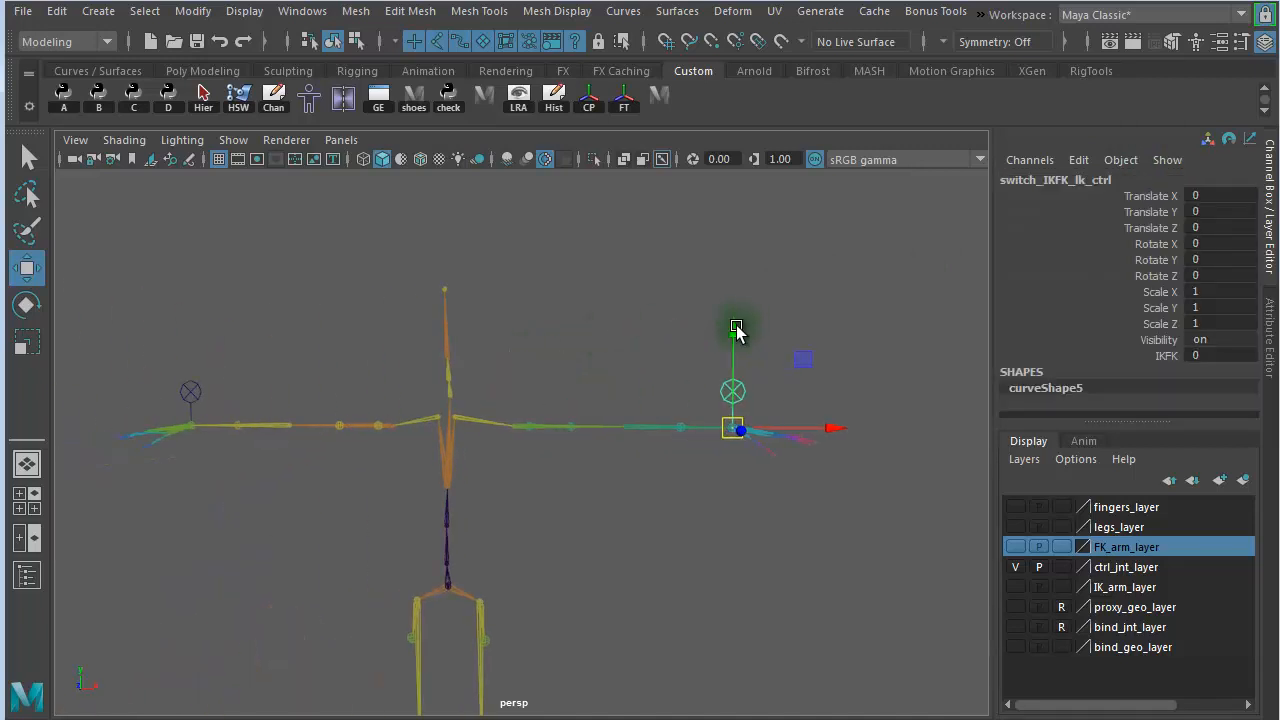
scroll(751, 312, "up", 2)
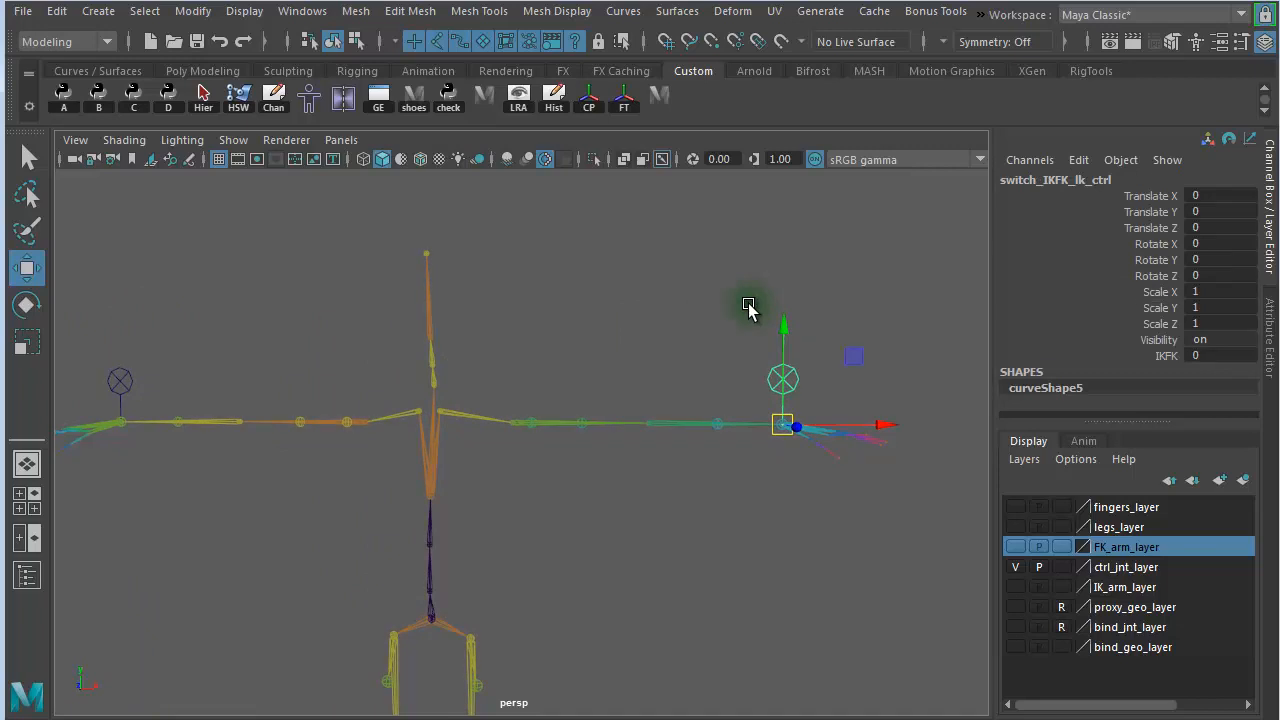
right_click_drag(630, 452, 797, 482, "alt")
left_click_drag(797, 482, 443, 457, "alt")
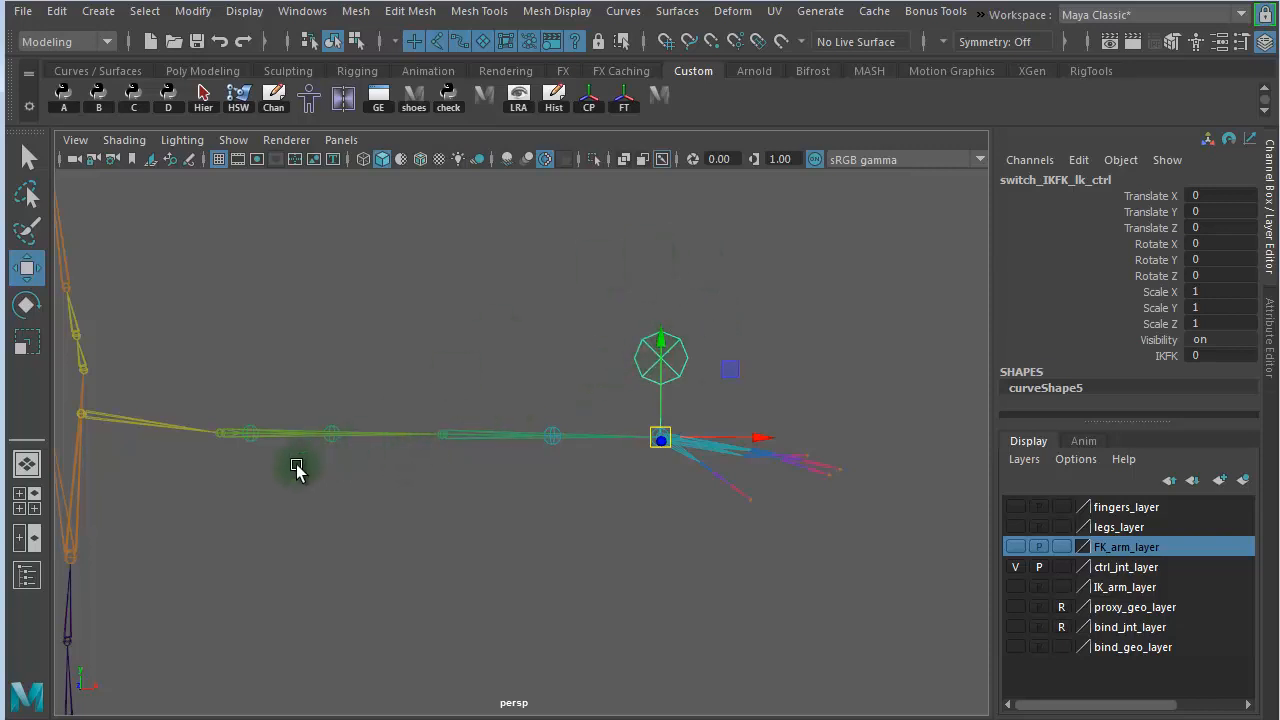
- Clear the selection and open the Node Editor, placing its window so the left clavicle joint stays accessible
left_click(609, 252)
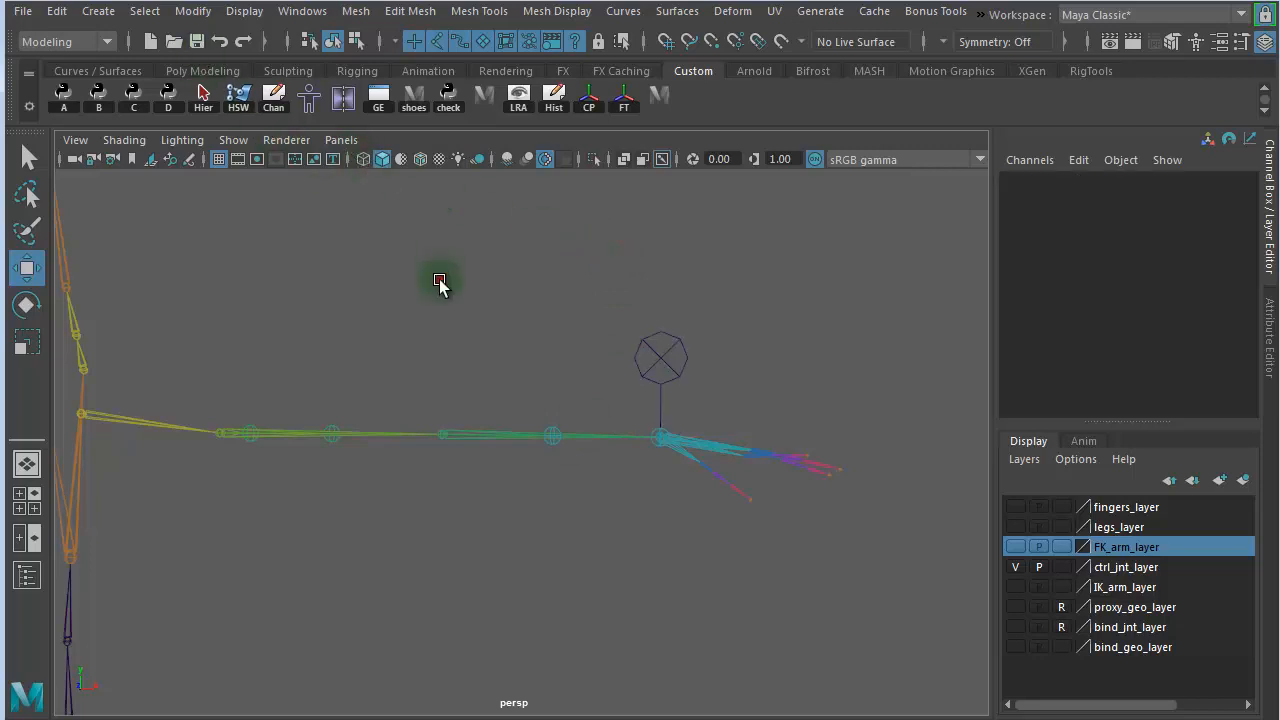
left_click(440, 280)
left_click(290, 11)
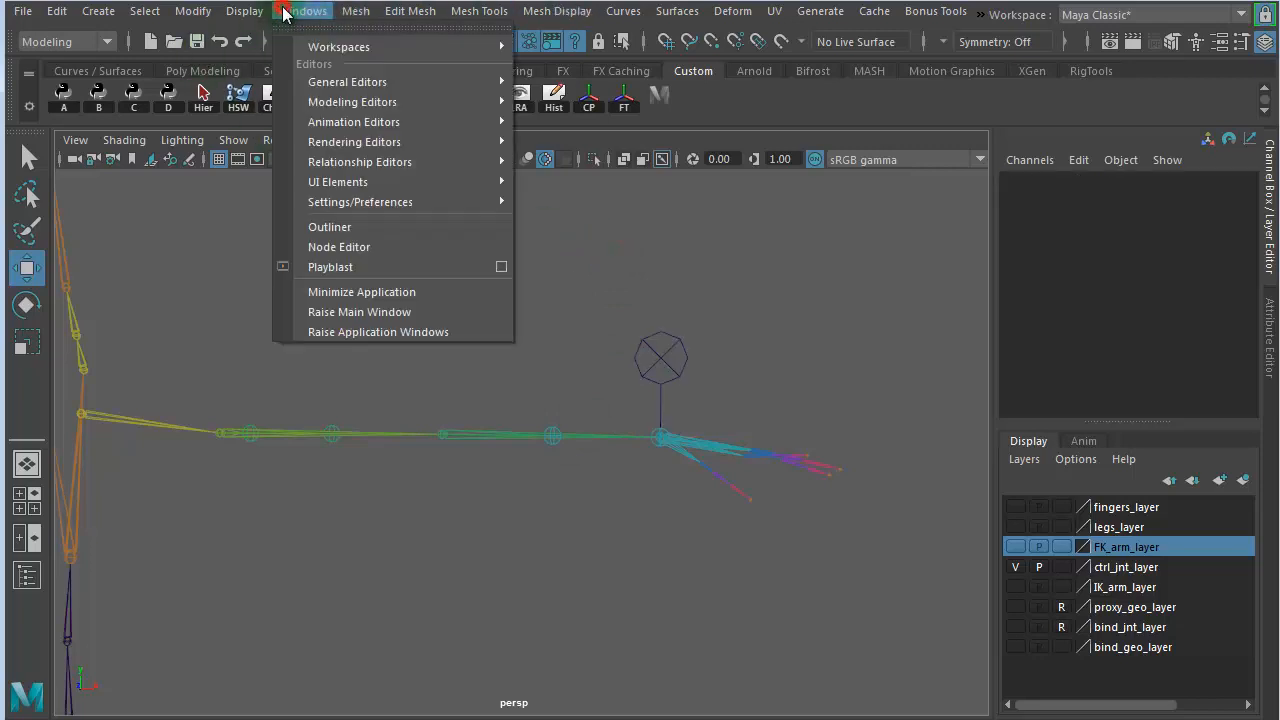
left_click(362, 248)
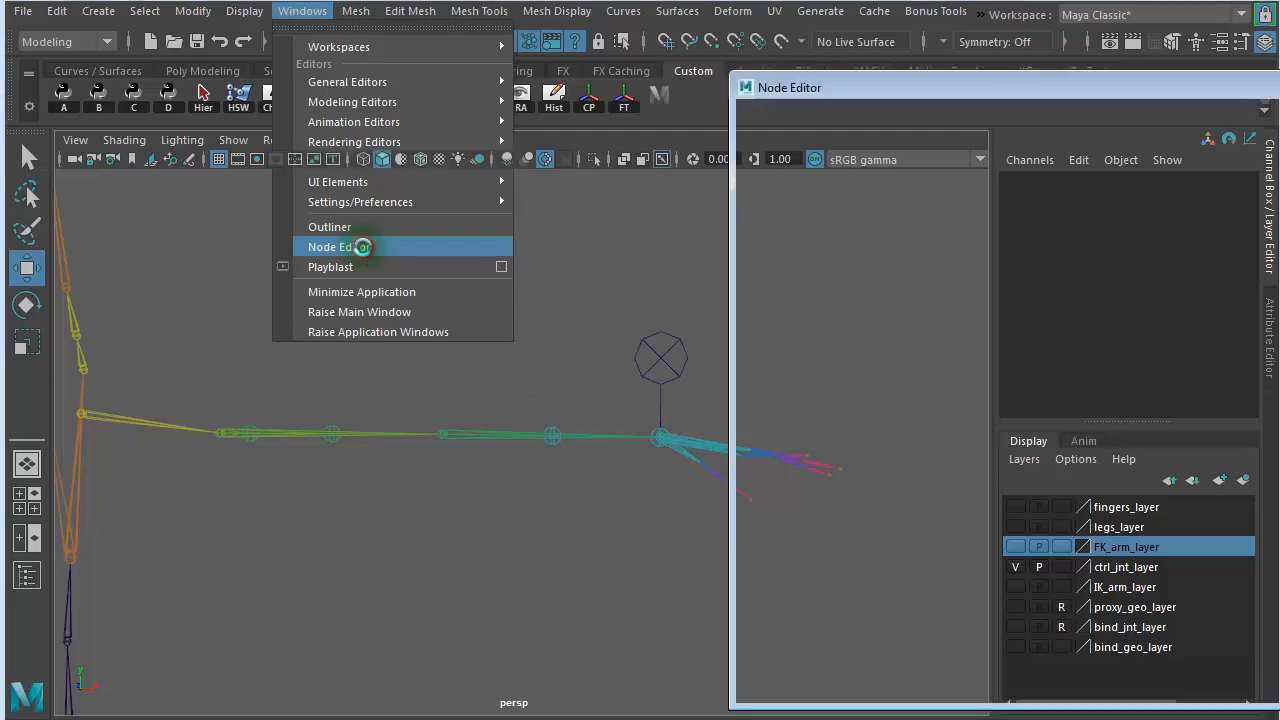
left_click_drag(993, 90, 514, 171)
- Add the left clavicle control joint to the Node Editor graph and clear the graph
left_click(180, 429)
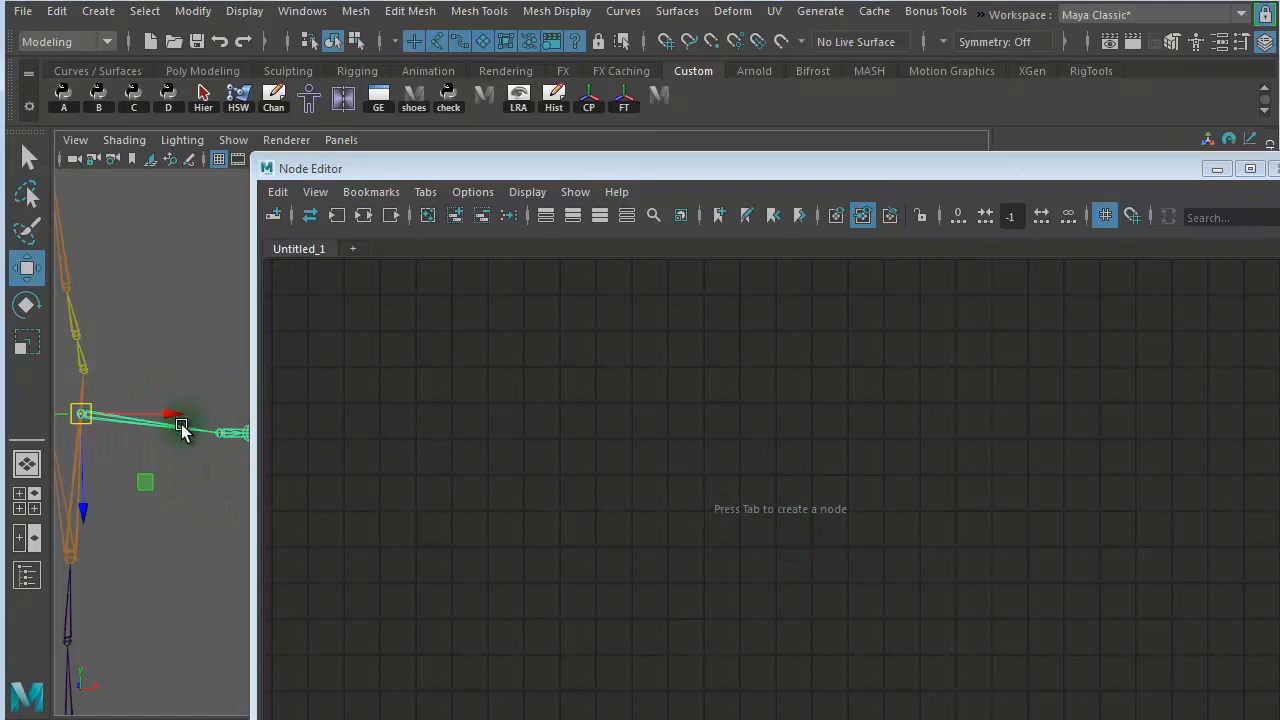
left_click(453, 218)
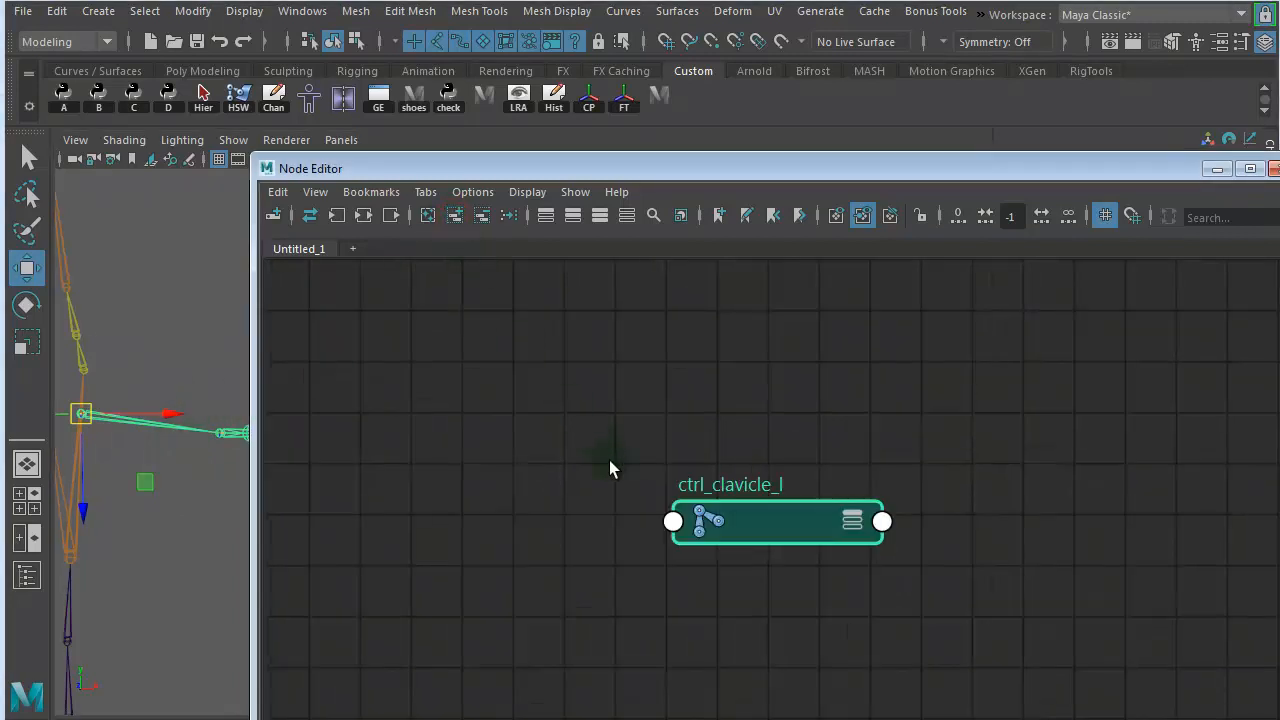
left_click(428, 218)
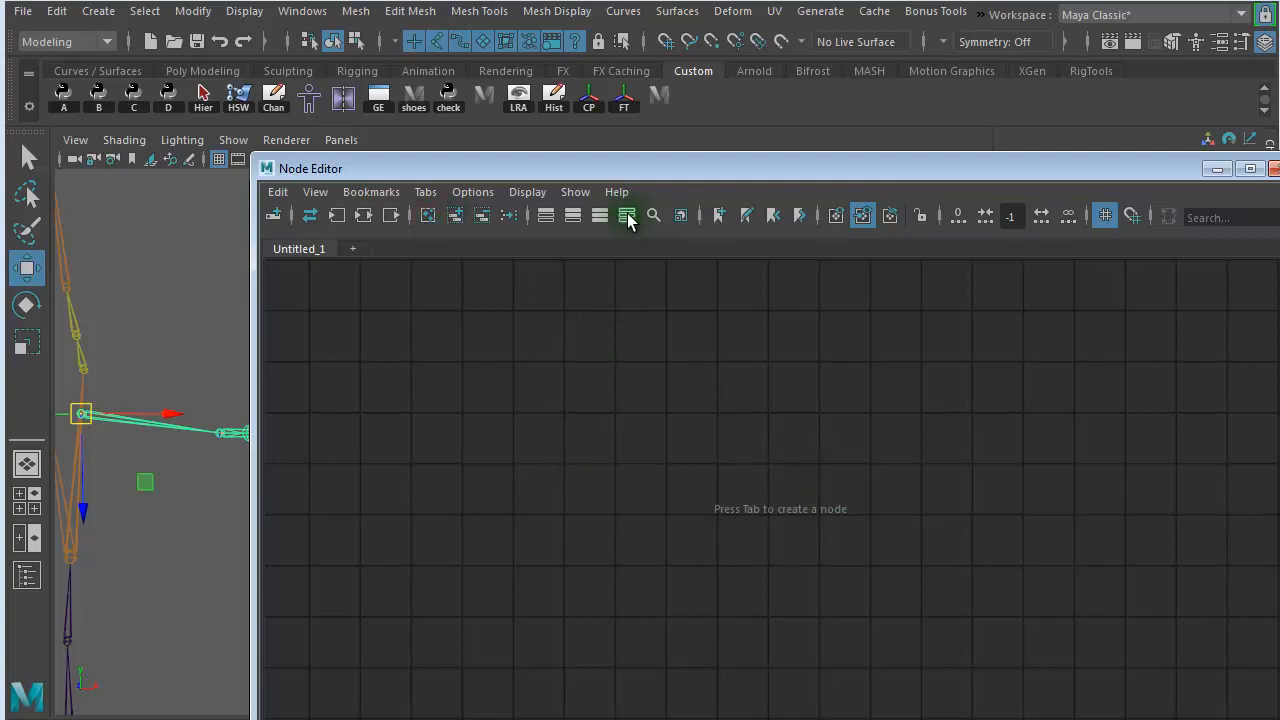
- Select the left IK/FK switch controller in the viewport and add it to the Node Editor graph
left_click_drag(689, 166, 557, 67)
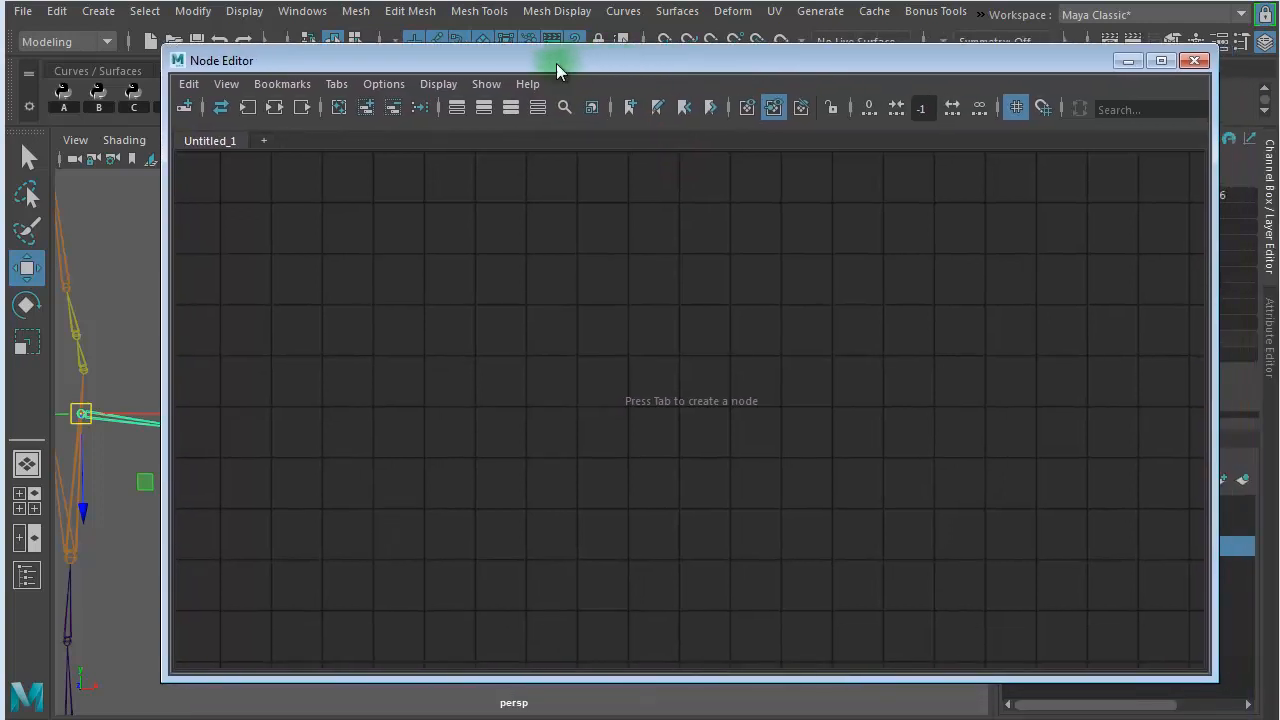
left_click_drag(471, 69, 1279, 60)
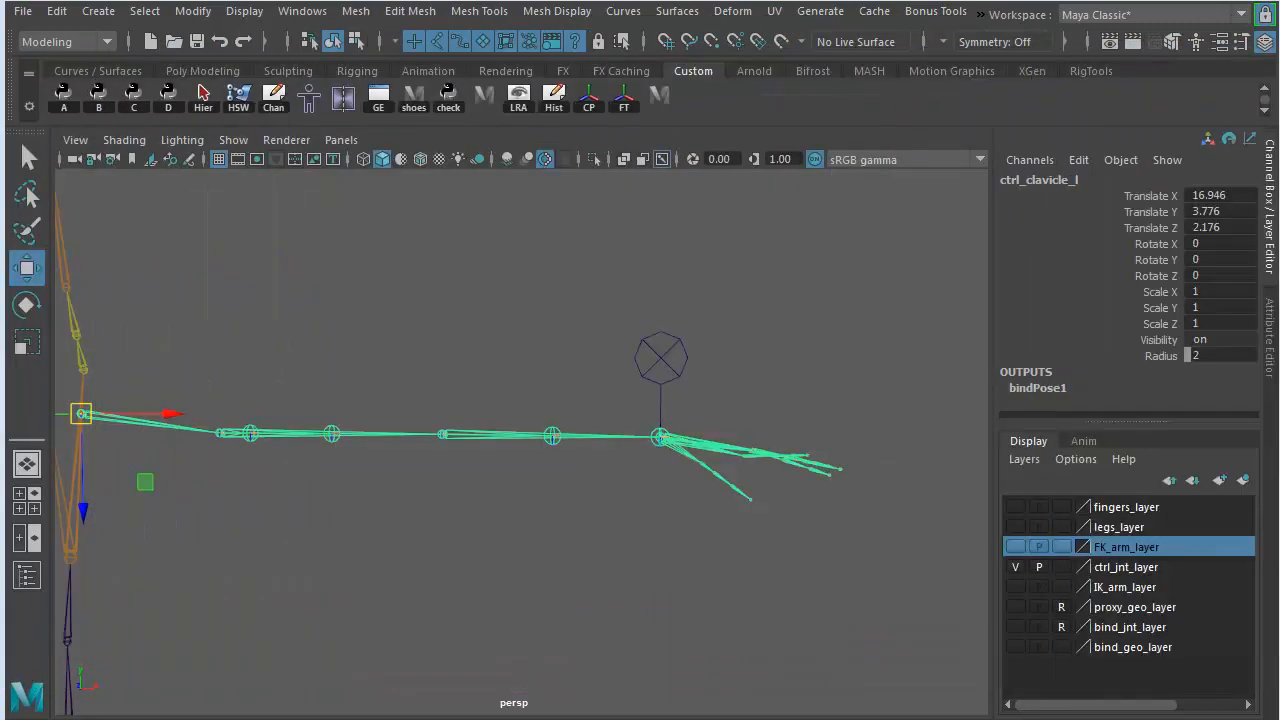
left_click(663, 545)
left_click_drag(629, 303, 703, 357)
left_click_drag(574, 574, 583, 563, "alt")
left_click_drag(1279, 50, 381, 67)
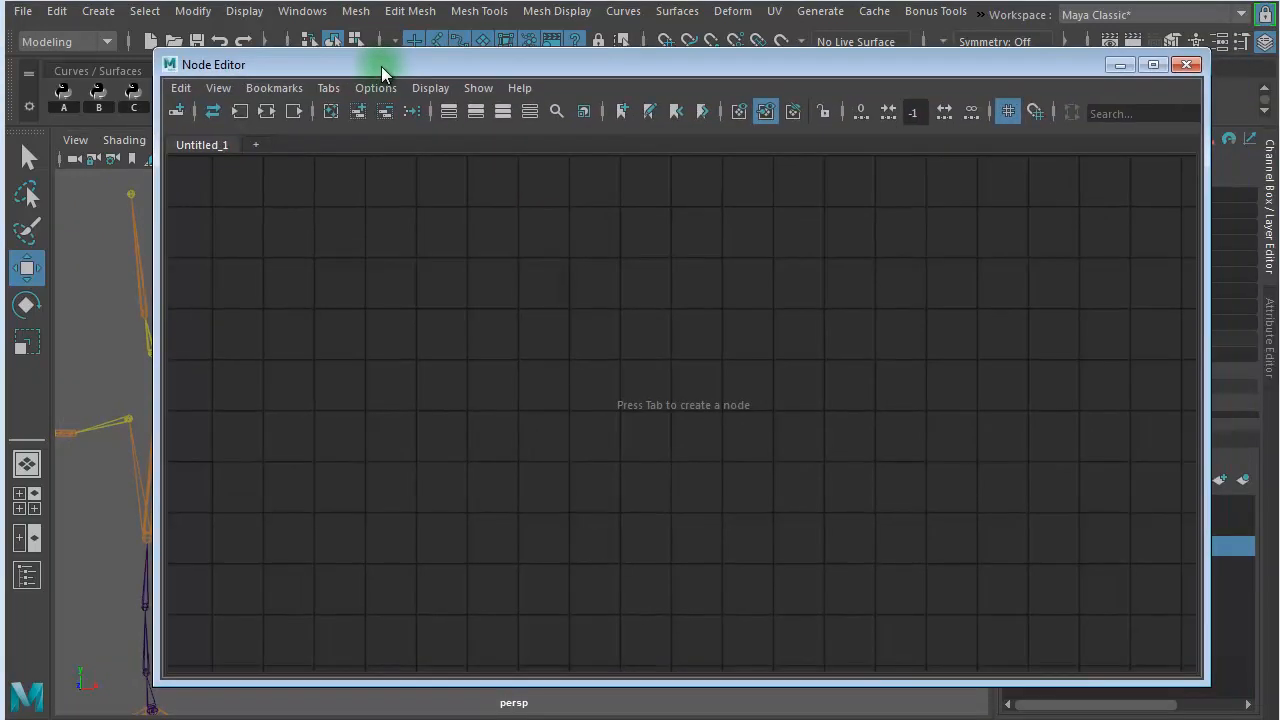
left_click(357, 112)
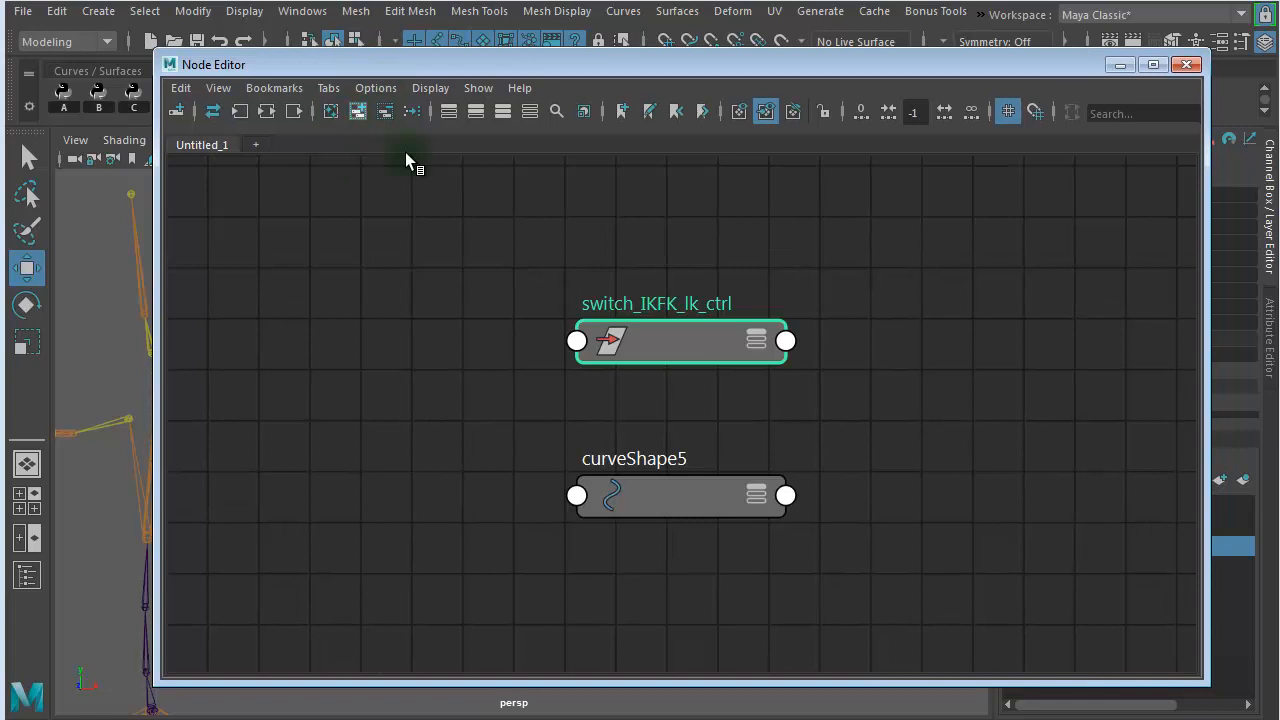
- Remove the curveShape5 node from the graph and move the switch_IKFK_lk_ctrl node to the graph's left side
left_click(971, 318)
left_click_drag(697, 342, 609, 292)
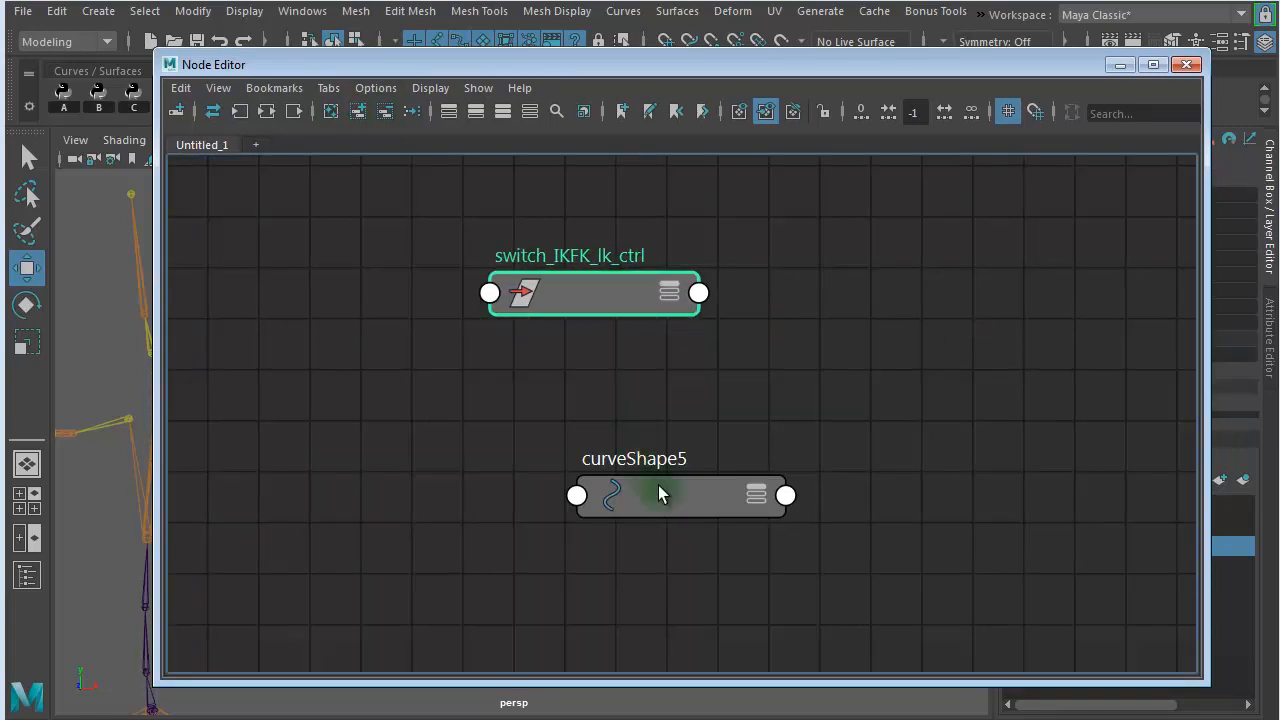
left_click_drag(659, 486, 607, 487)
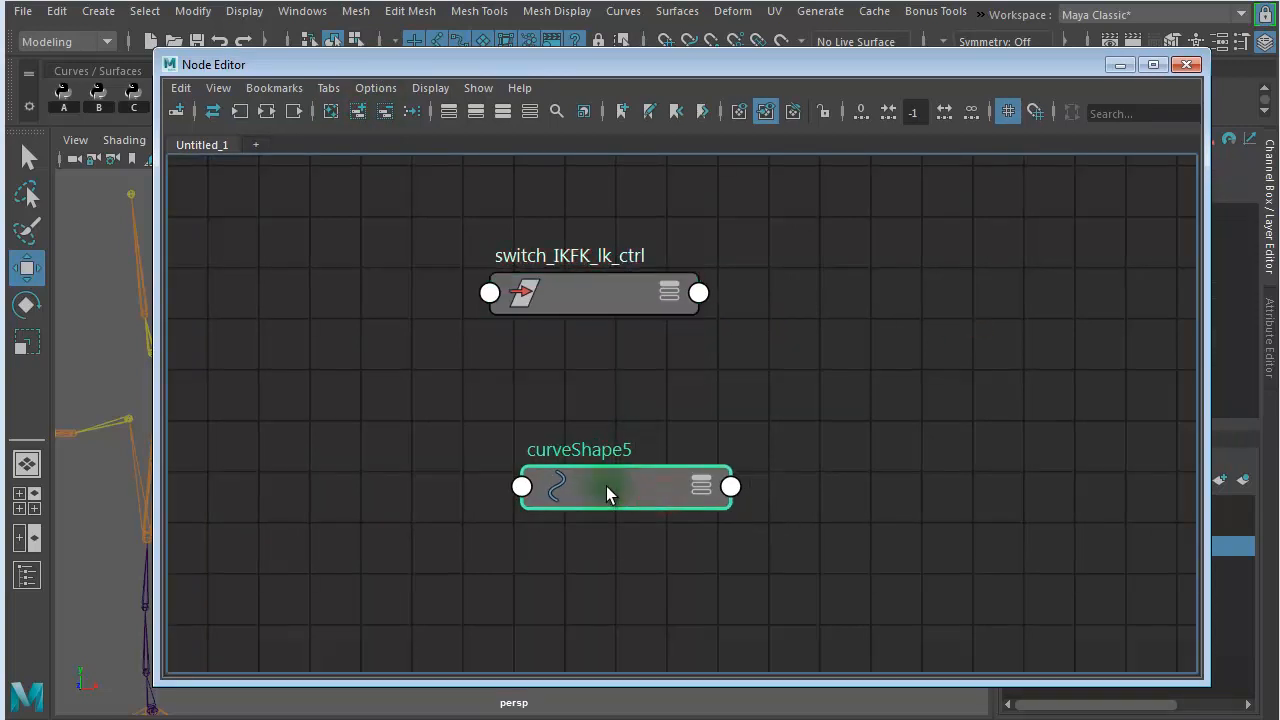
left_click(385, 112)
left_click_drag(576, 294, 498, 313)
- Move the Node Editor out of the way and open the Outliner, placing its window fully on screen
left_click_drag(437, 69, 1279, 116)
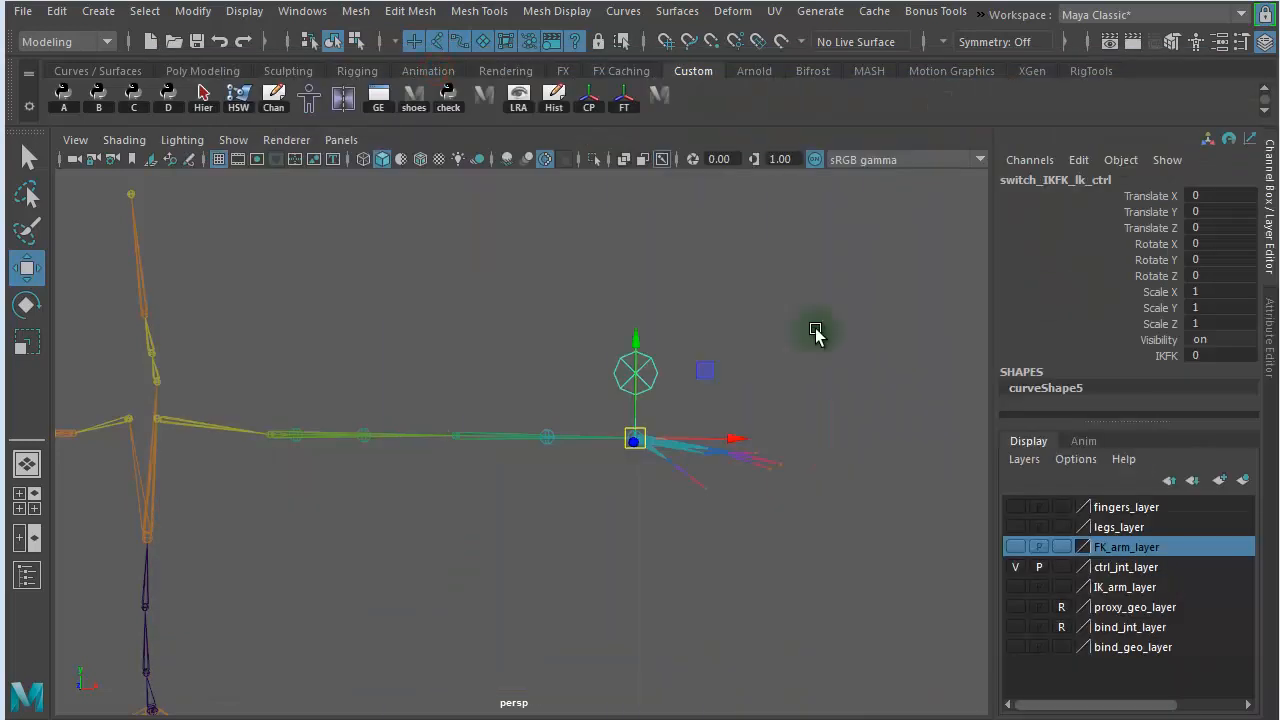
left_click(28, 580)
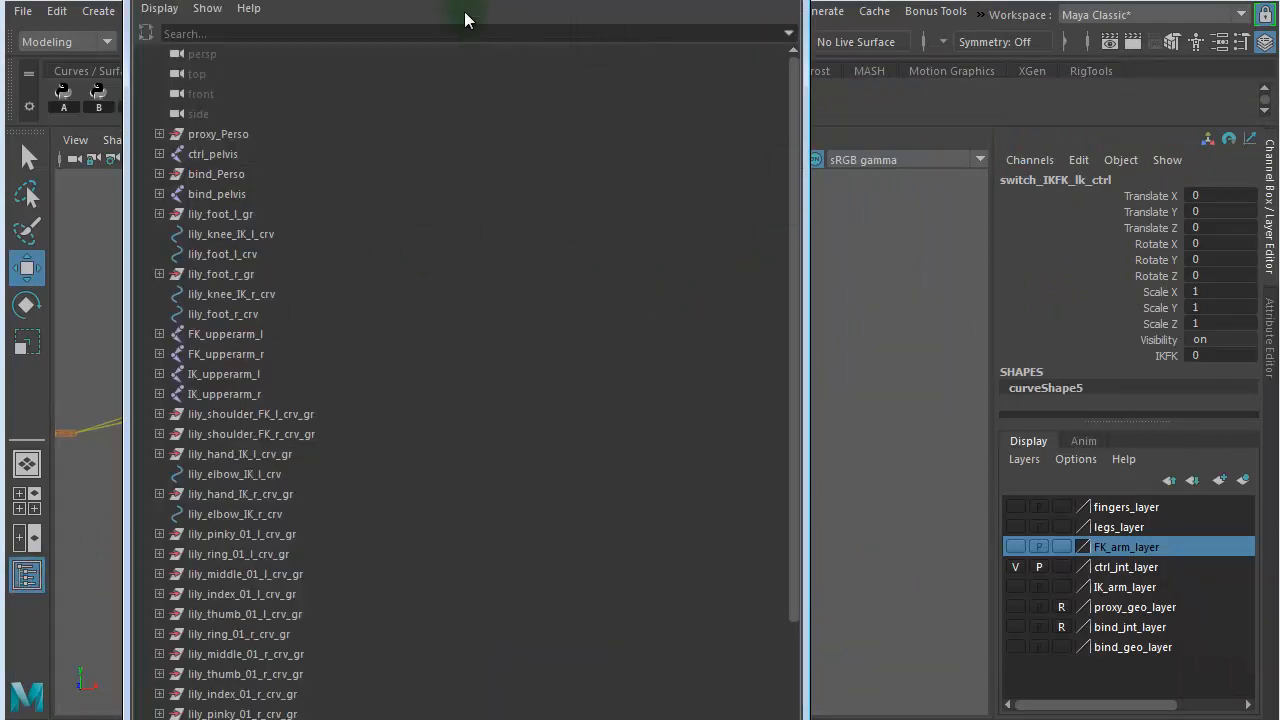
left_click_drag(125, 2, 296, 165)
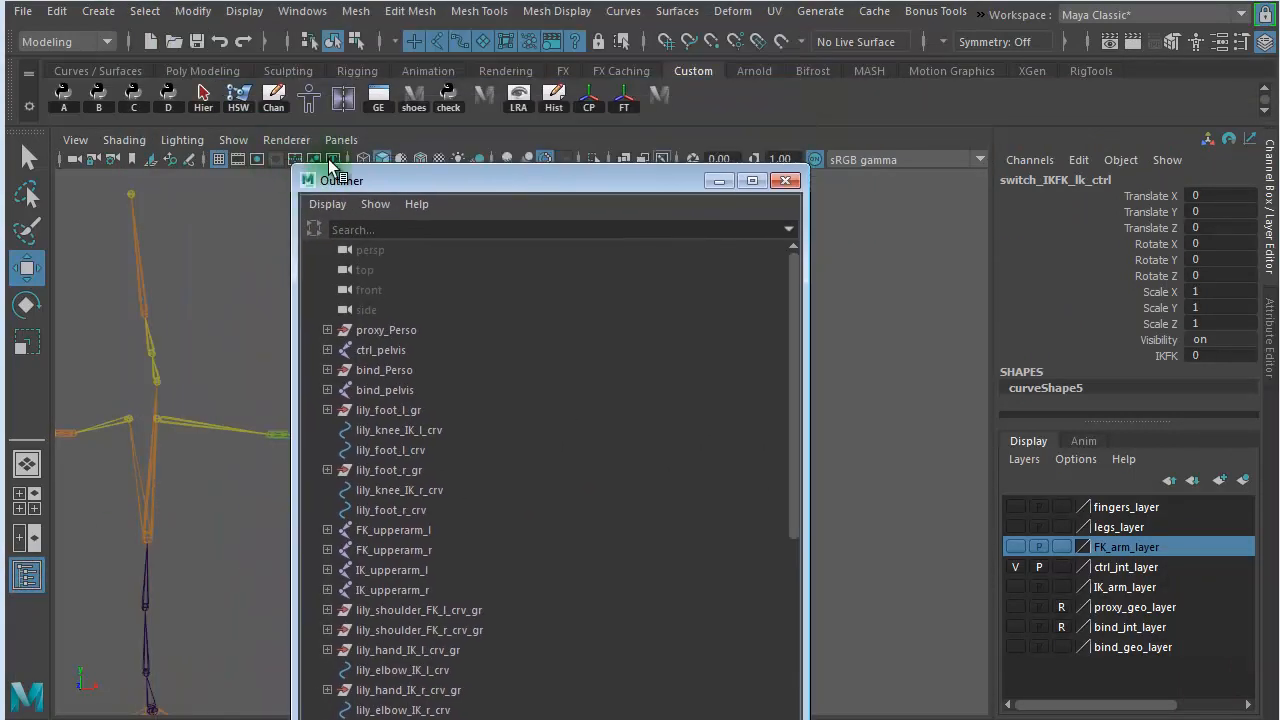
left_click_drag(400, 177, 389, 108)
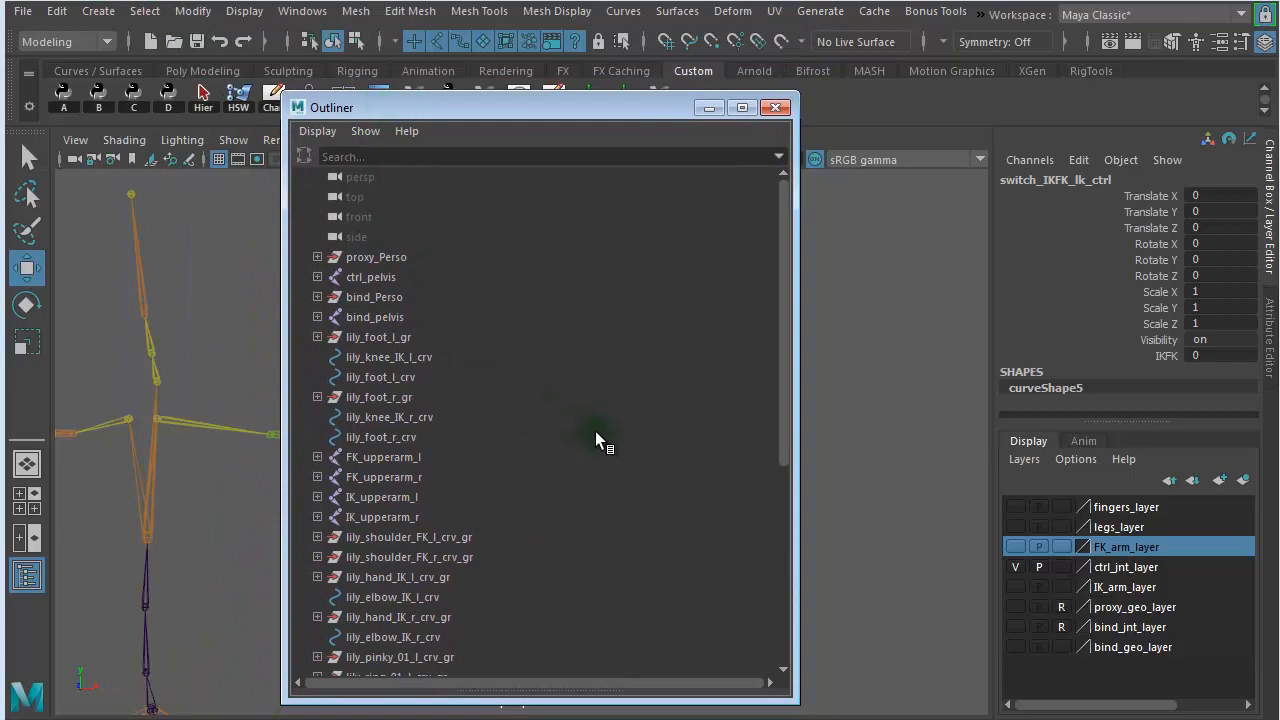
- Expand the ctrl_pelvis hierarchy in the Outliner through the three spine joints and ctrl_clavicle_l, down to the left control upper arm
left_click(425, 458)
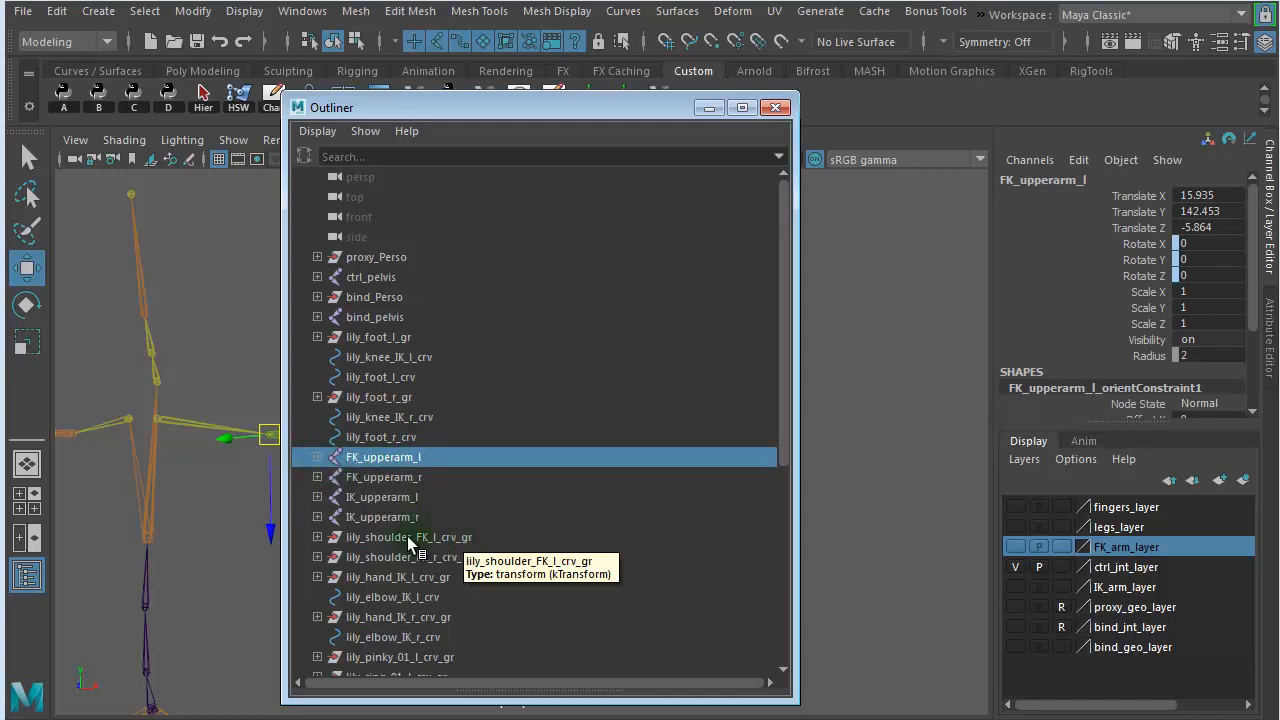
left_click(398, 497, "ctrl")
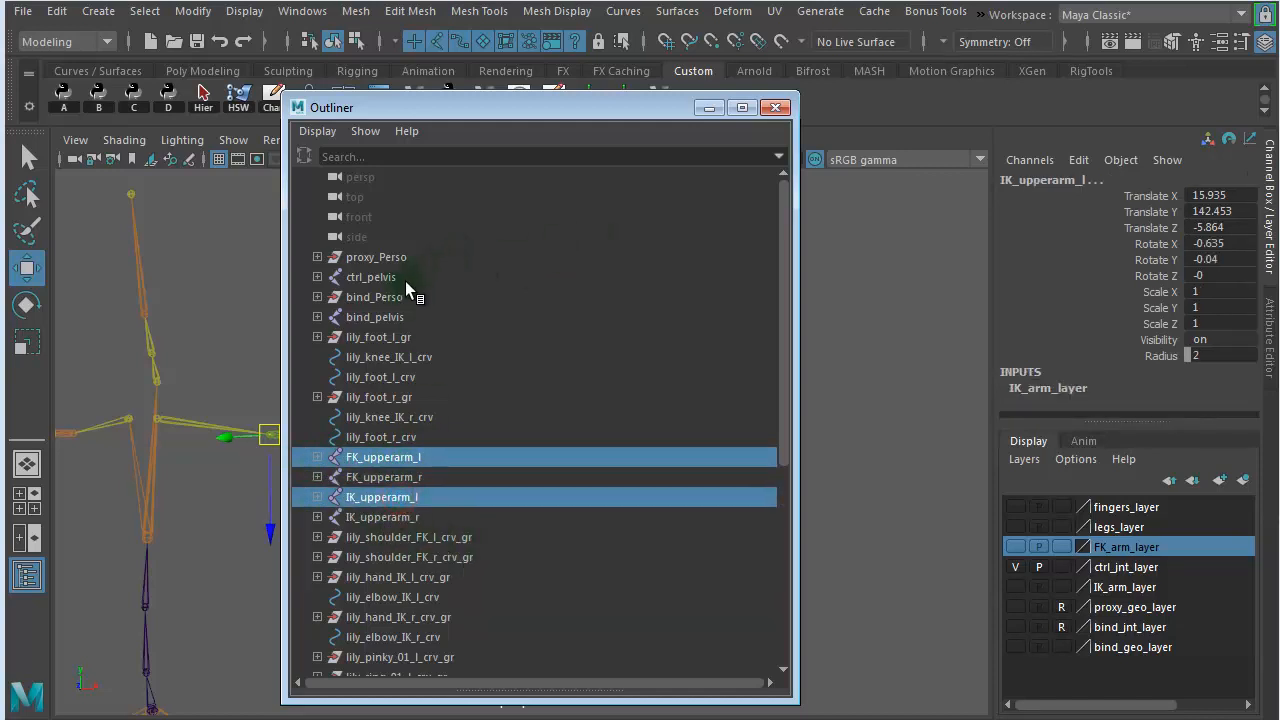
left_click(317, 277)
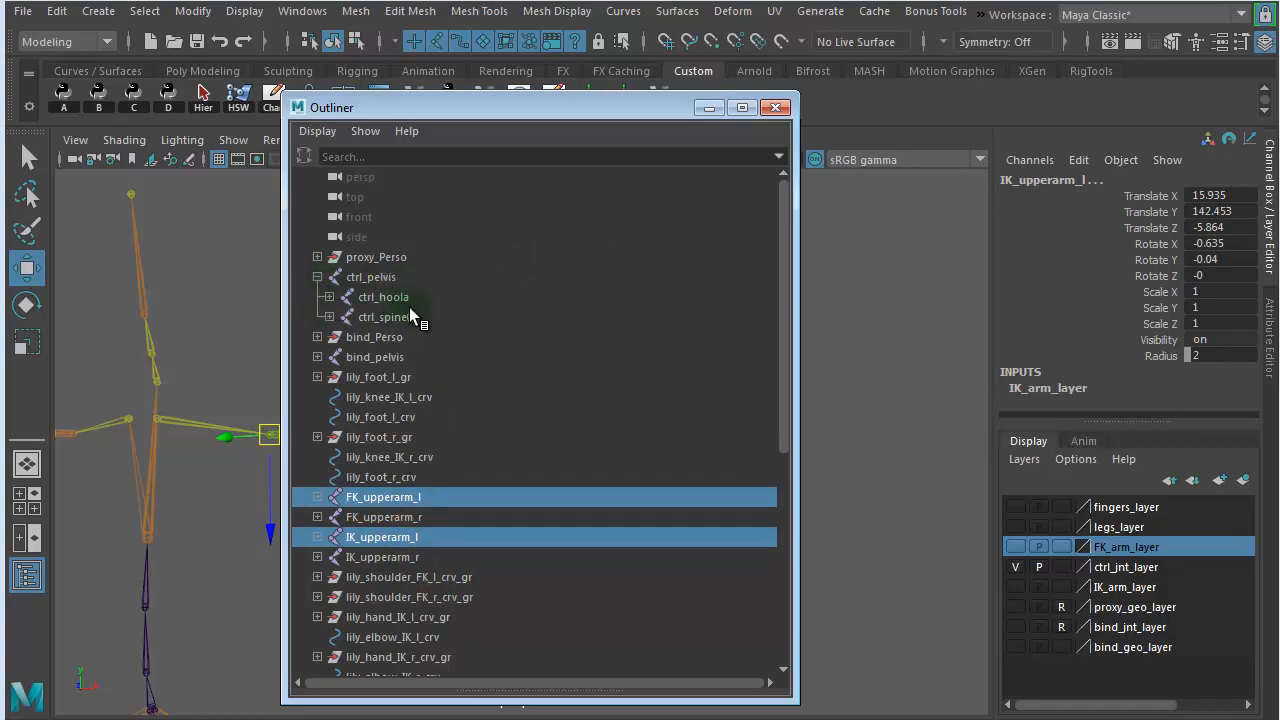
left_click(330, 318)
left_click(341, 337)
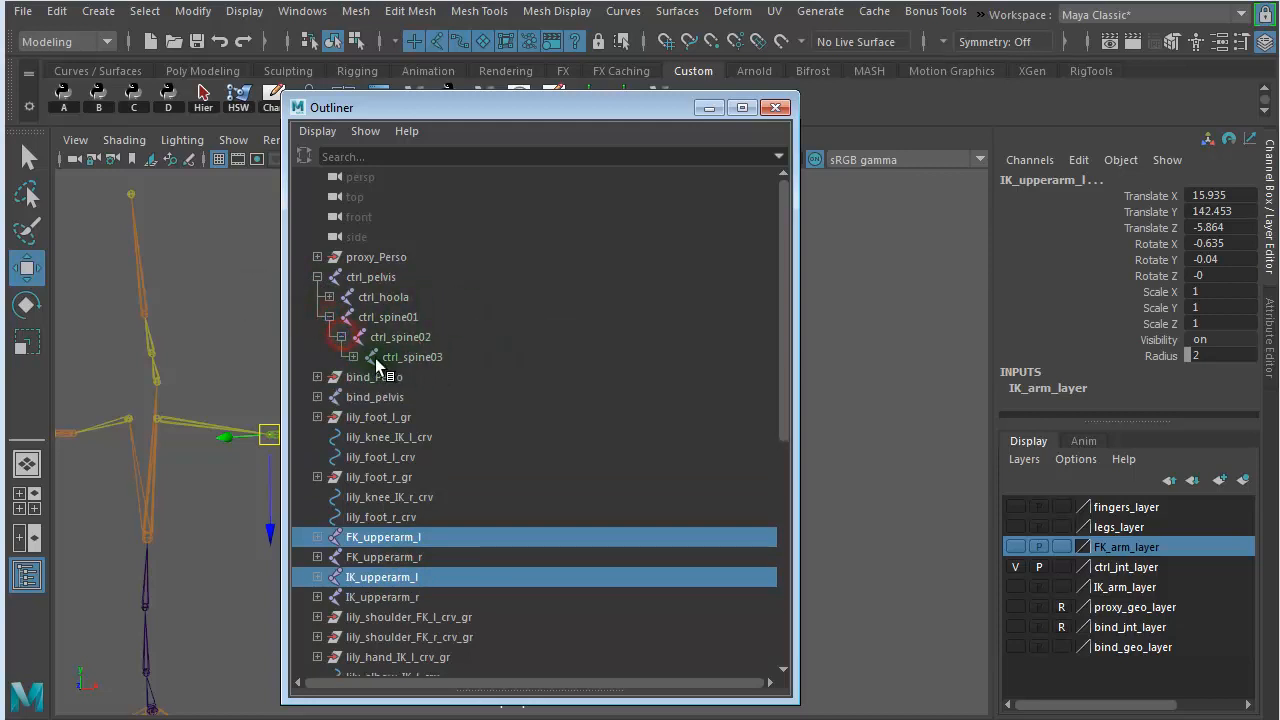
left_click(353, 357)
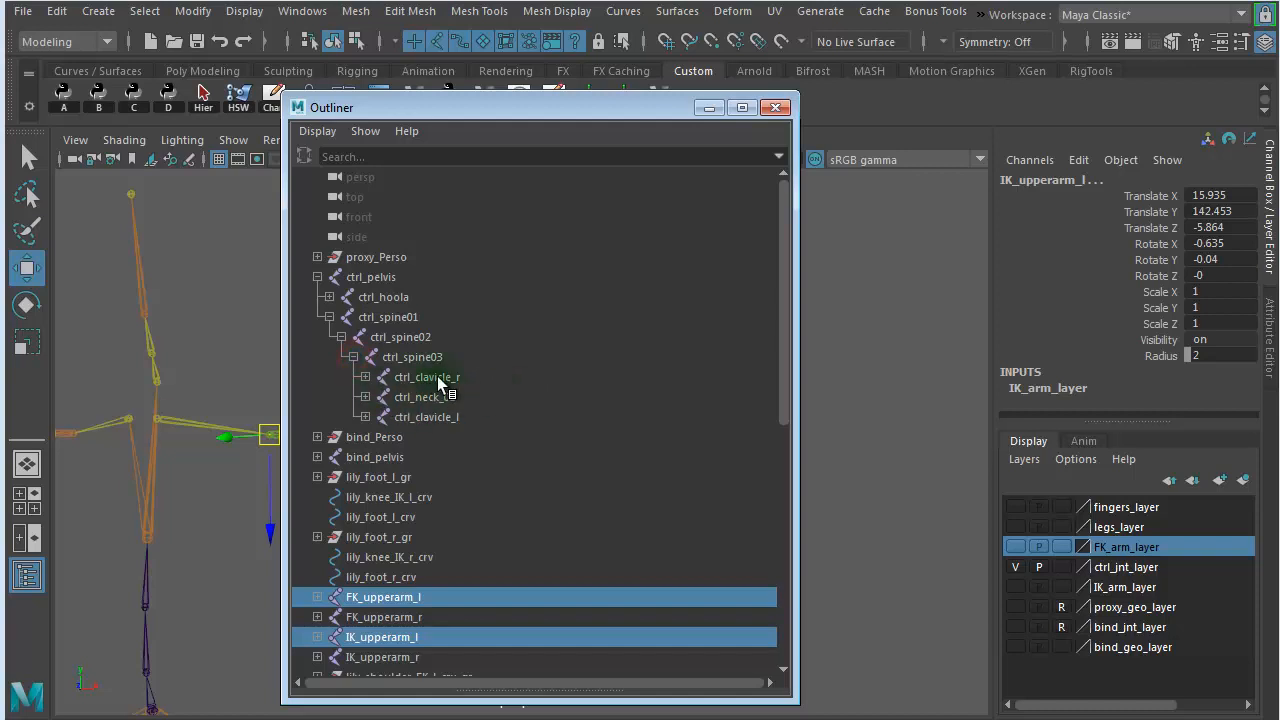
left_click(386, 417)
left_click(365, 417)
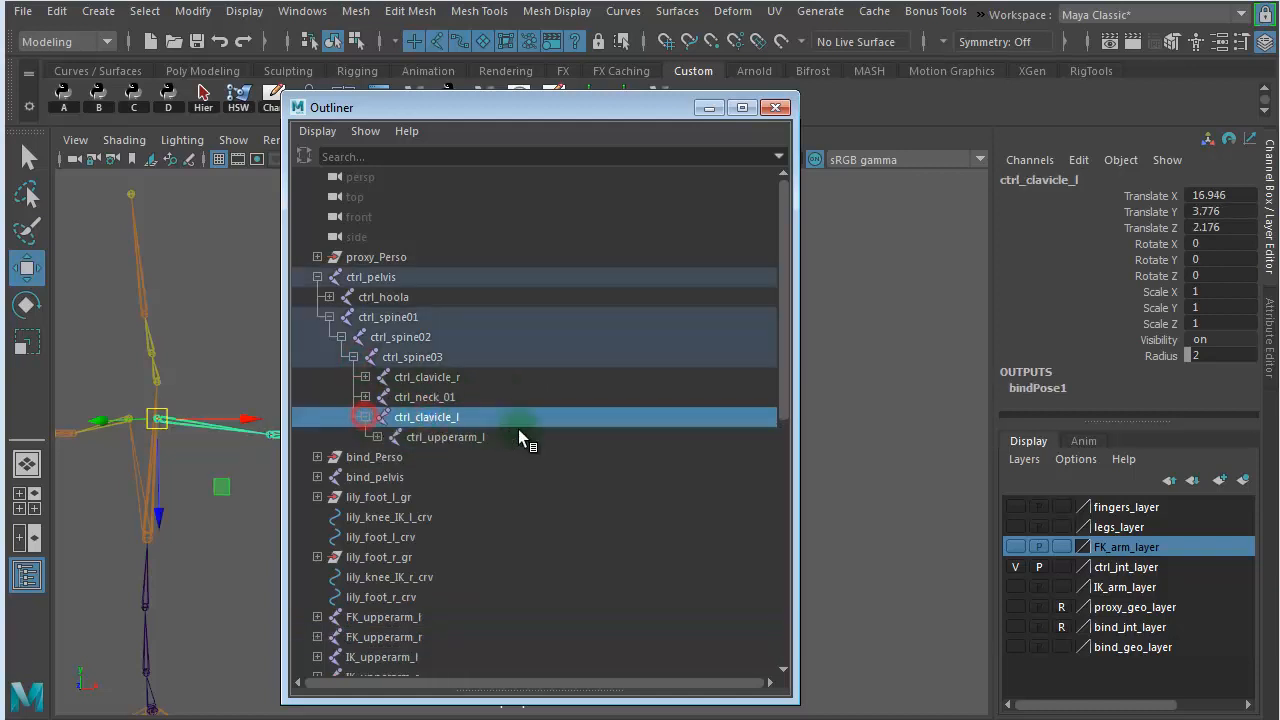
- Select the ctrl_upperarm_l, FK_upperarm_l and IK_upperarm_l joints and add them to the graph beside the switch node
left_click(452, 437)
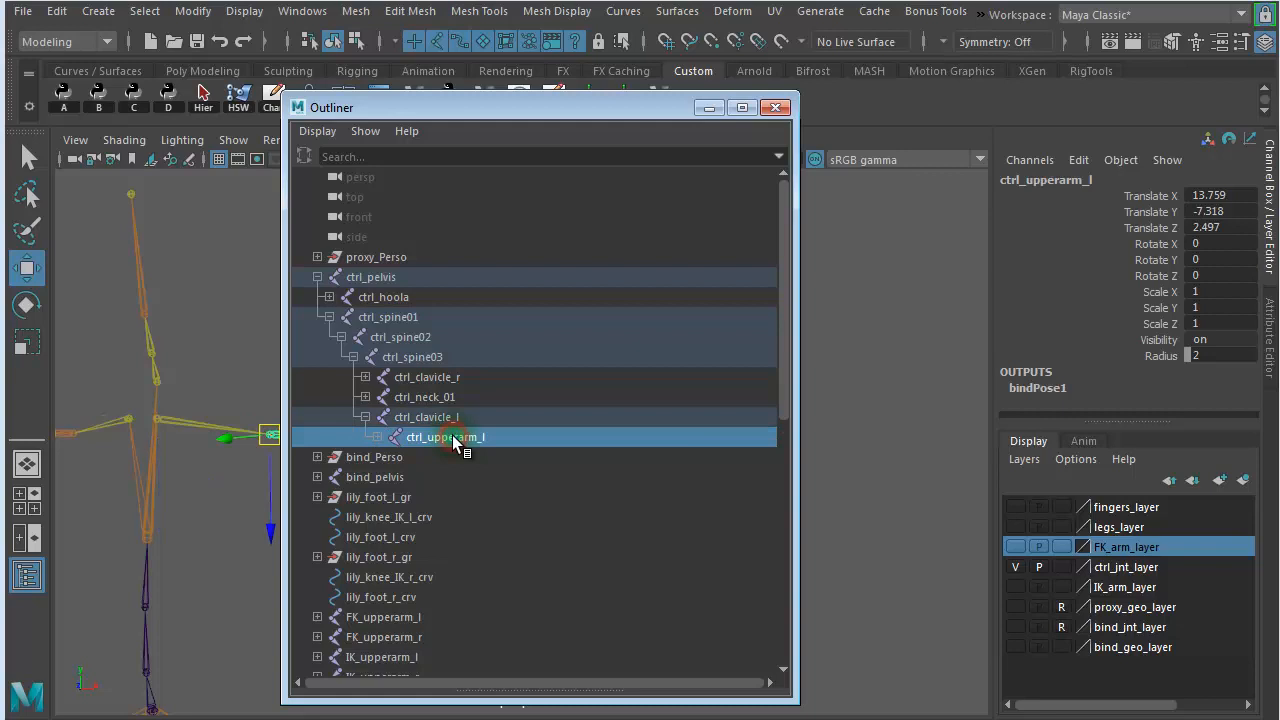
left_click(416, 616, "ctrl")
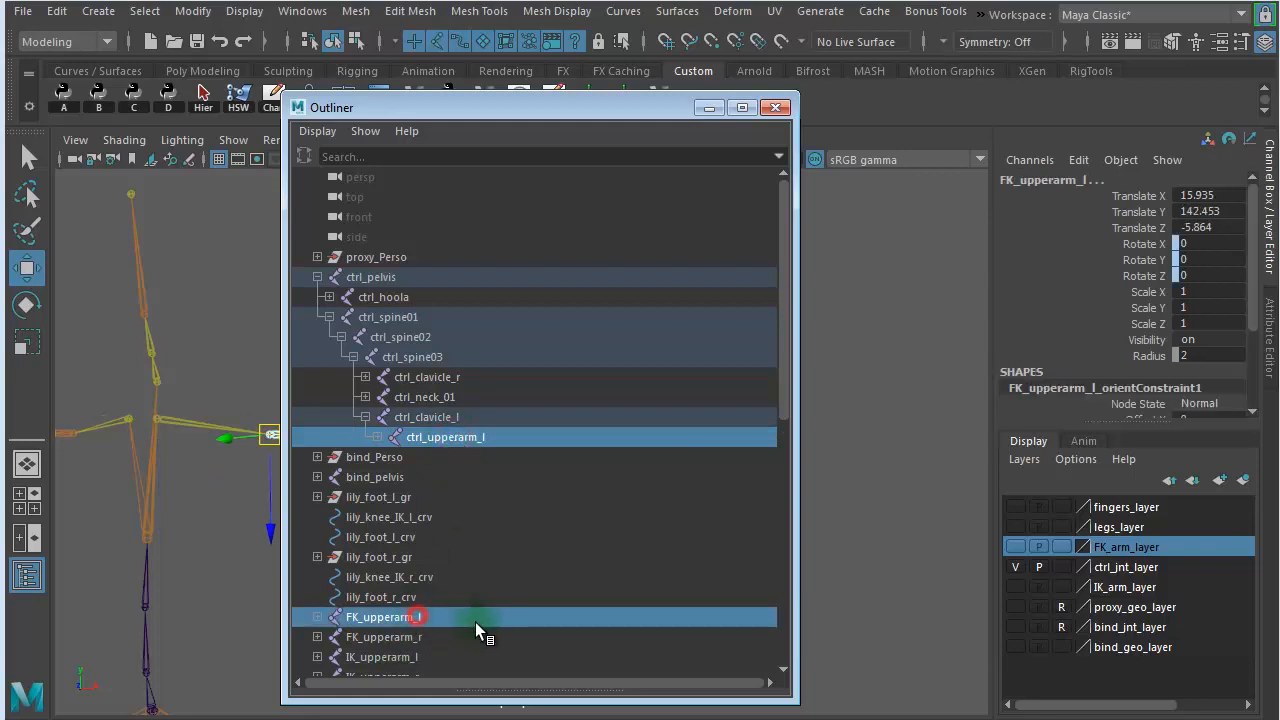
left_click(421, 657, "ctrl")
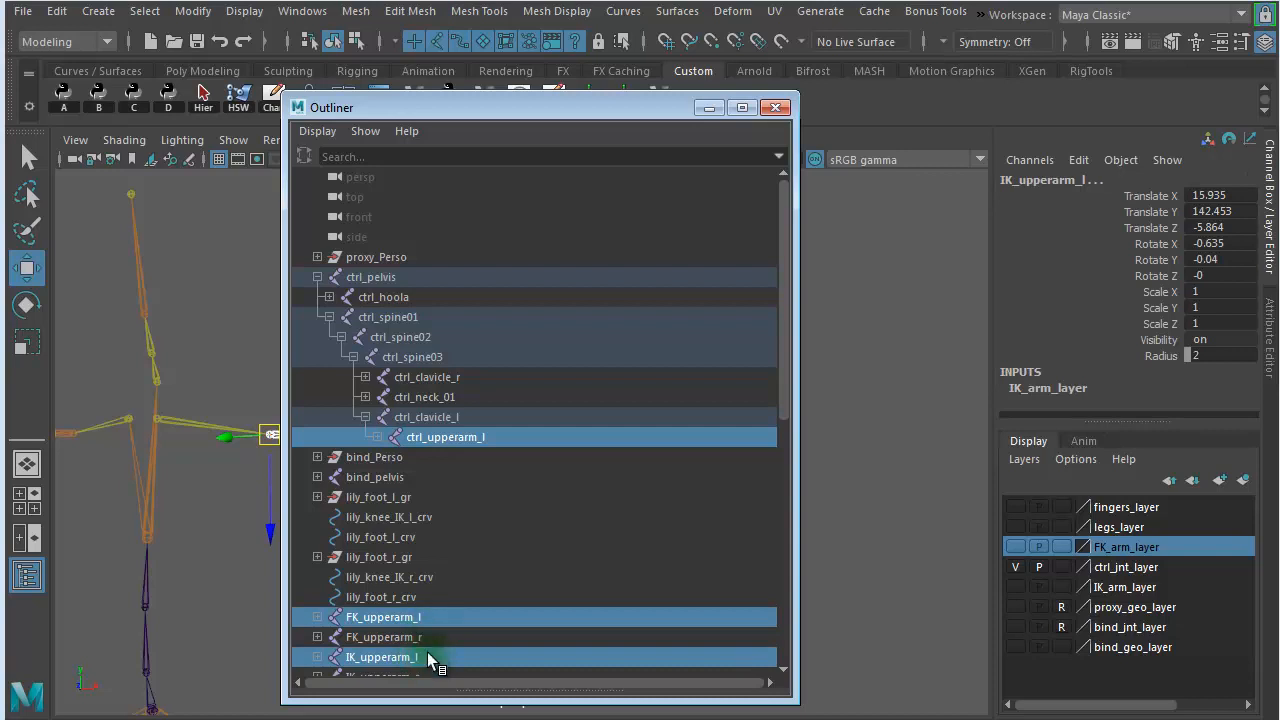
left_click_drag(1279, 160, 218, 71)
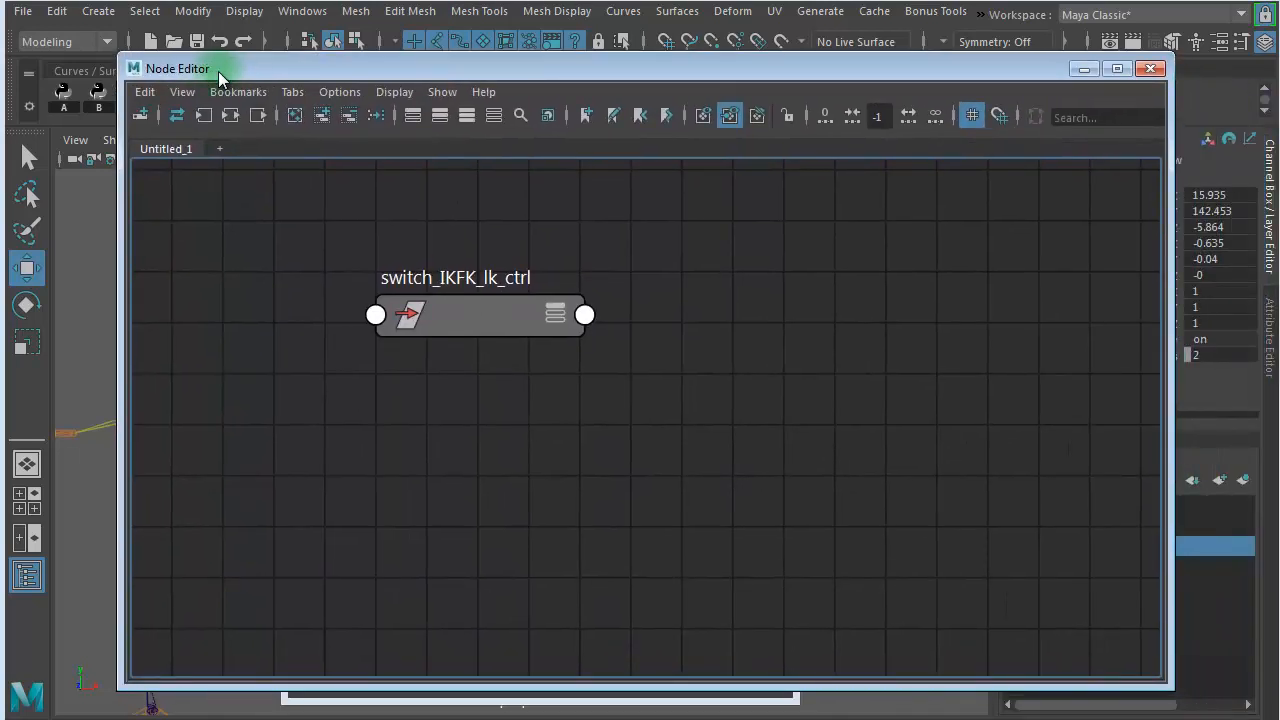
left_click(323, 114)
scroll(620, 468, "down", 5)
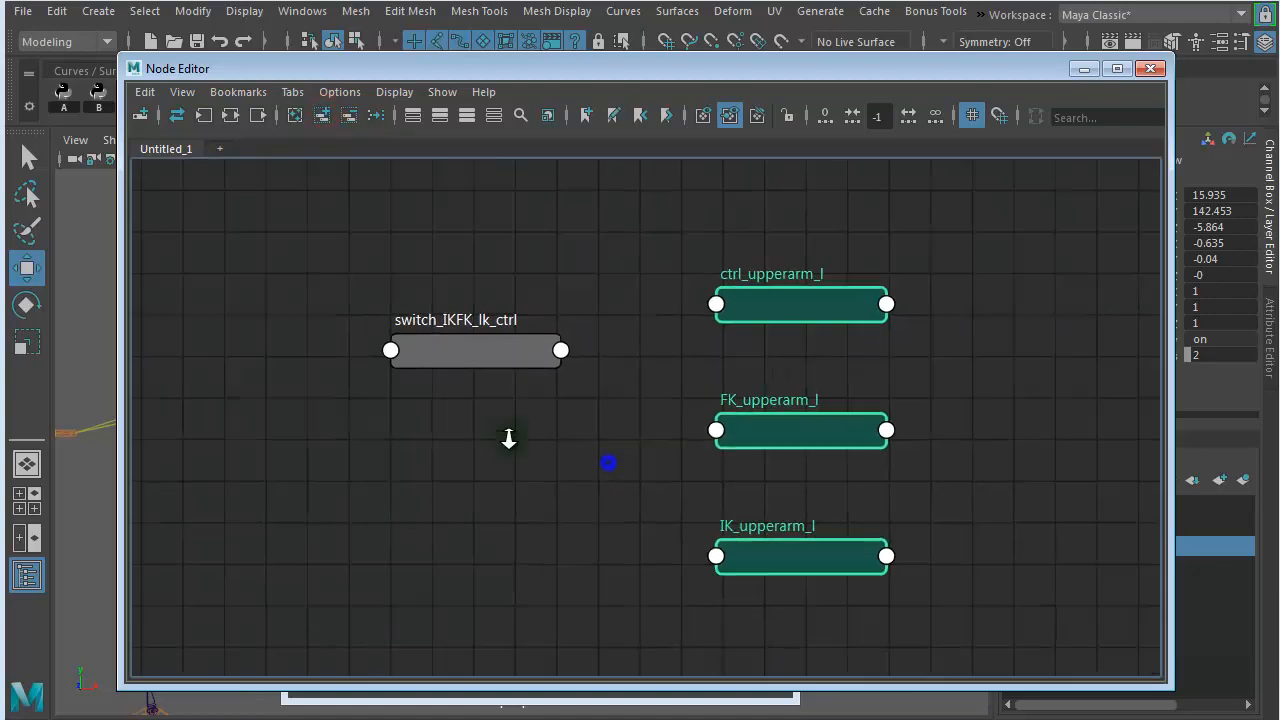
left_click(508, 447)
scroll(650, 460, "up", 3)
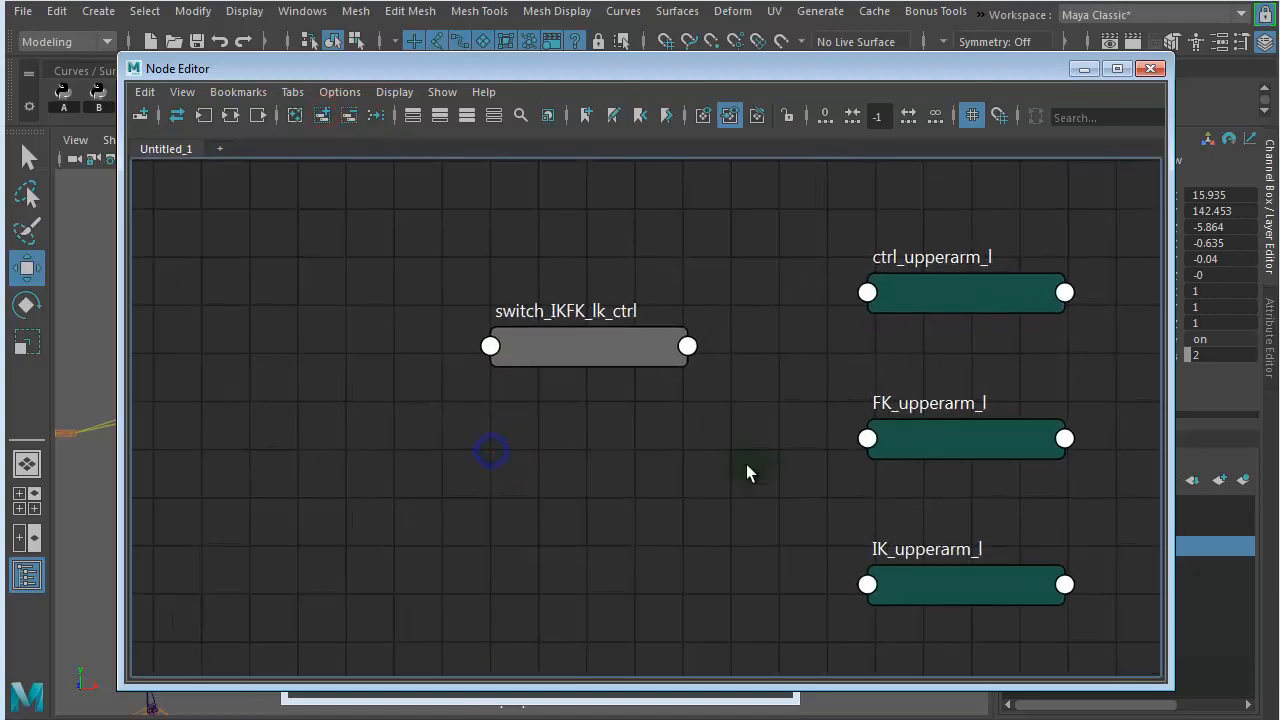
- Arrange the graph with the FK and IK upper arm nodes under the switch and ctrl_upperarm_l opposite, and enlarge the Node Editor window
left_click_drag(588, 346, 374, 253)
left_click_drag(958, 296, 1013, 297)
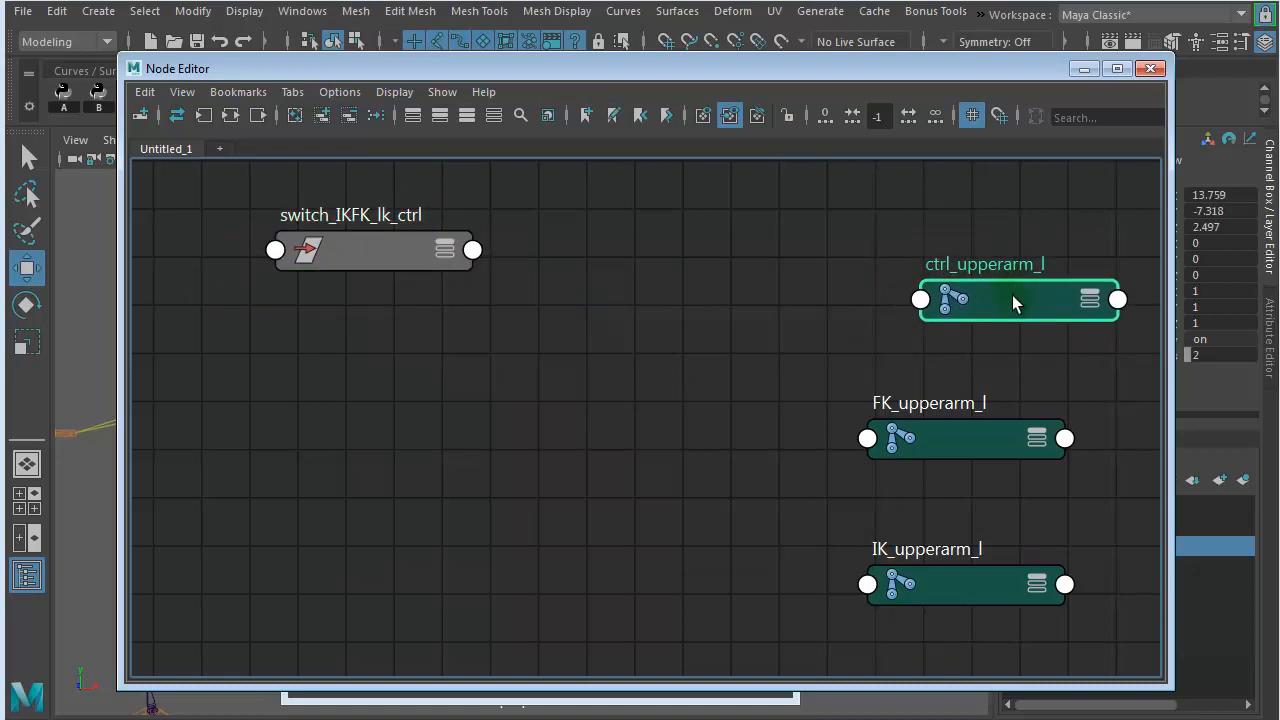
left_click_drag(960, 422, 336, 372)
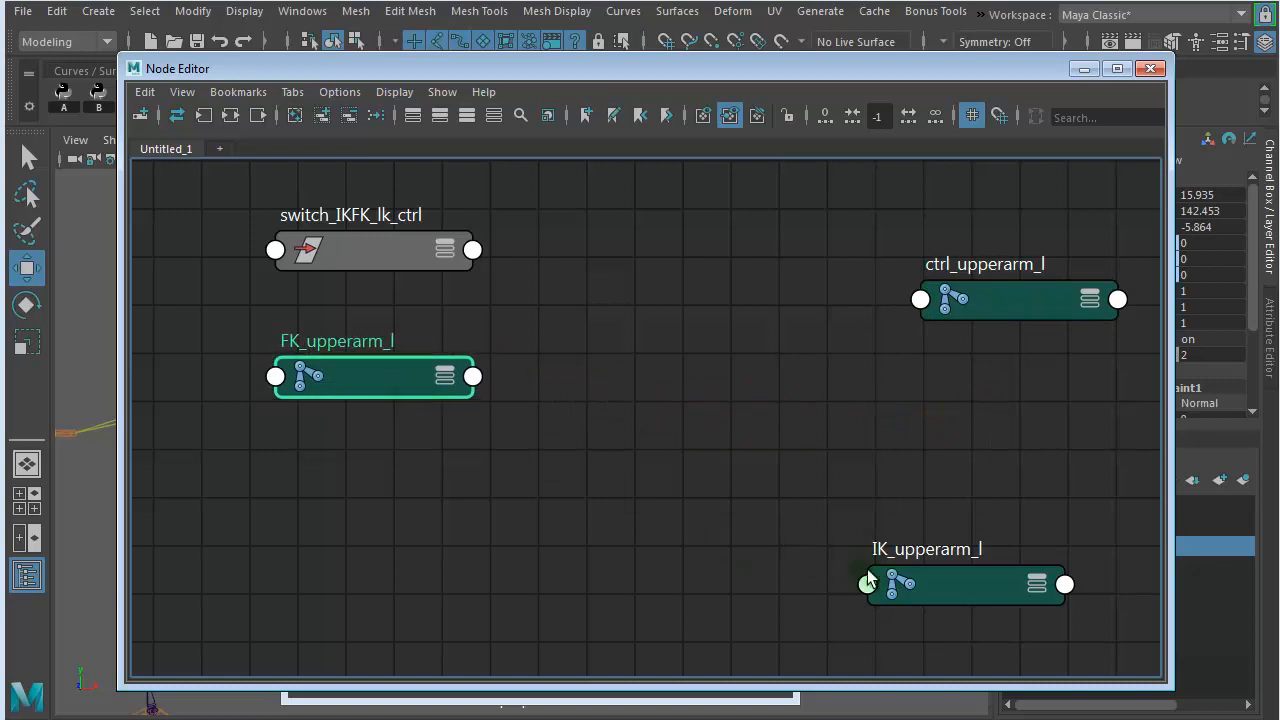
left_click_drag(866, 586, 854, 586)
left_click_drag(697, 552, 334, 485)
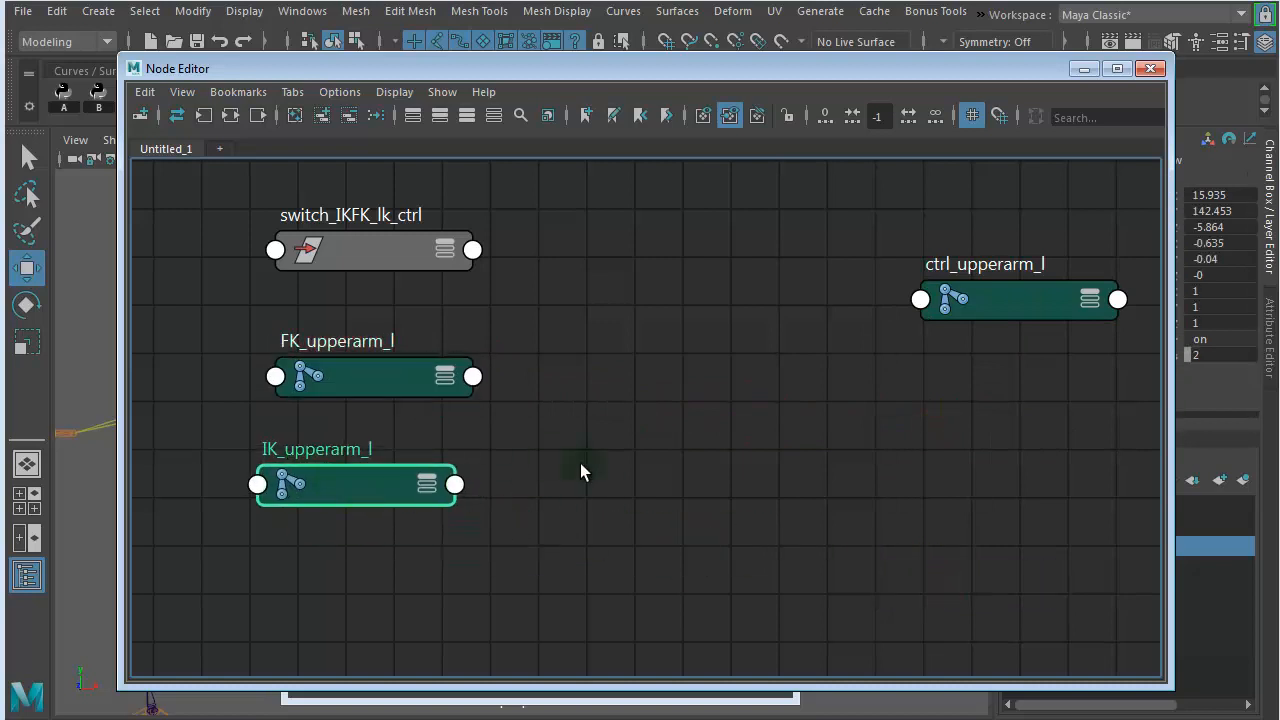
mouse_move(728, 425)
right_mouse_down("alt")
mouse_move(690, 425)
mouse_move(666, 342)
right_mouse_up("alt")
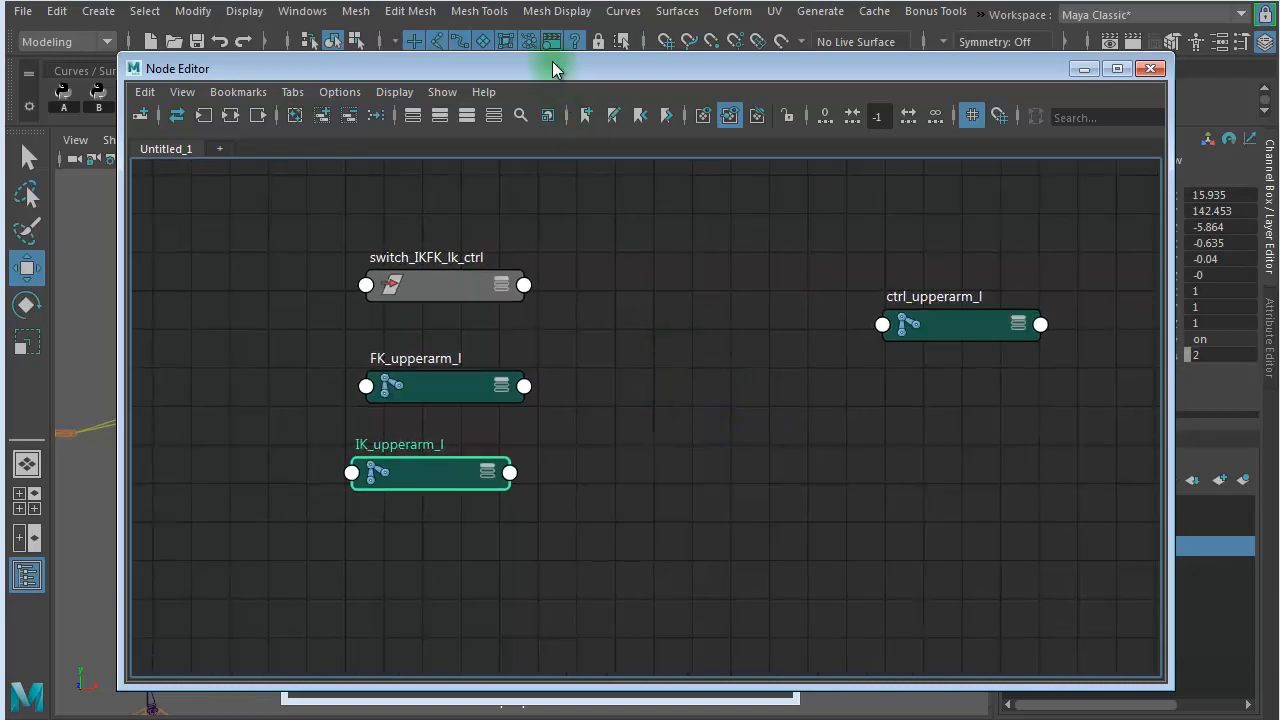
left_click_drag(551, 63, 441, 22)
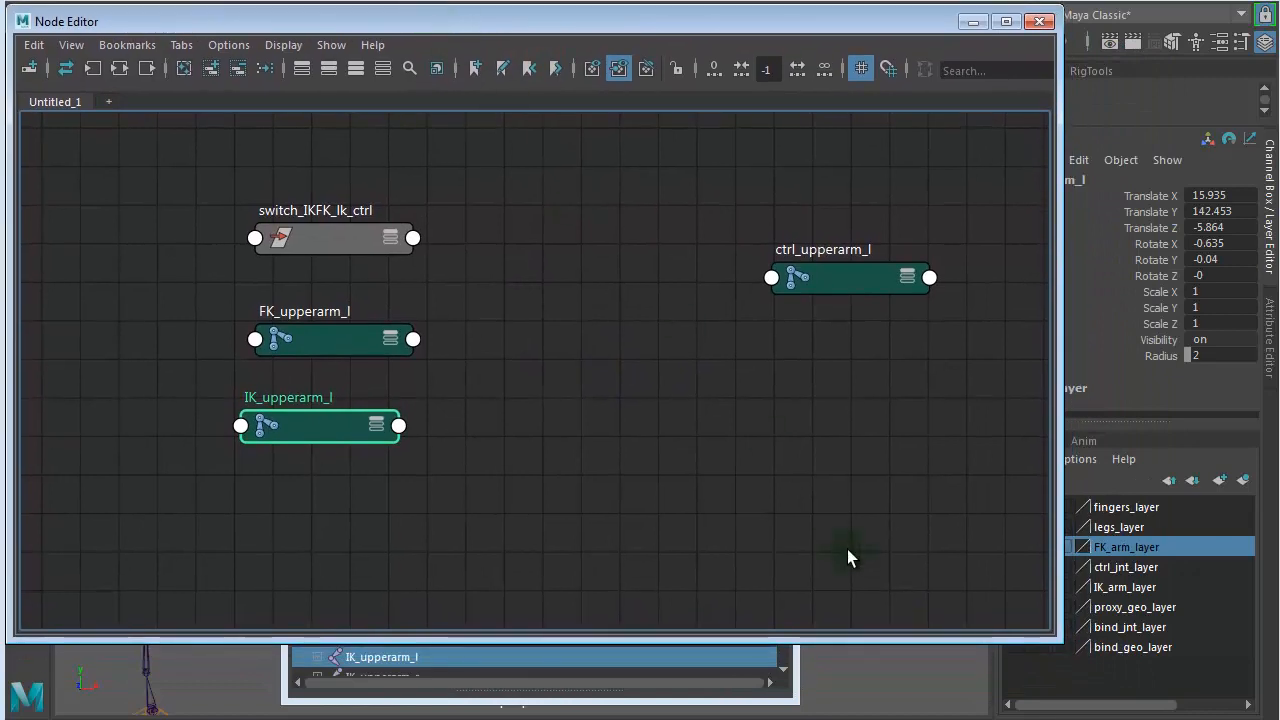
left_click_drag(1052, 634, 1256, 708)
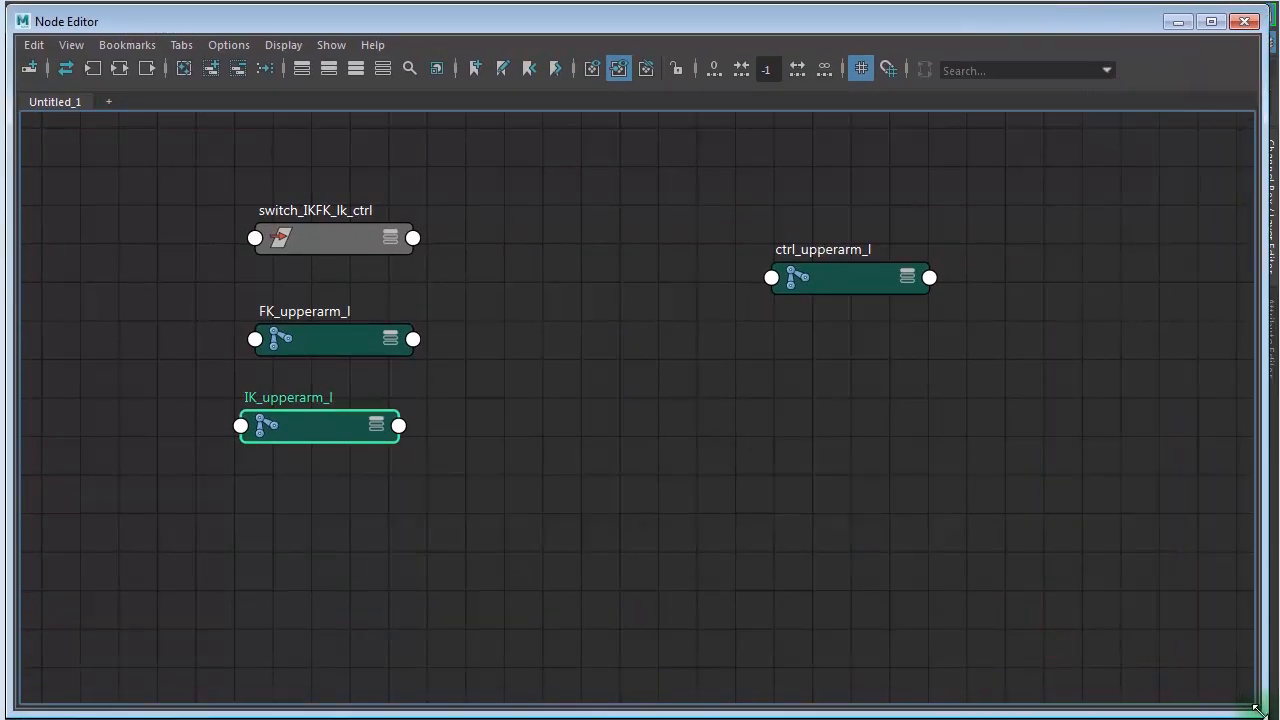
- Create a blendColors node and place it between the switch_IKFK_lk_ctrl and ctrl_upperarm_l nodes
left_click(667, 437)
key("Tab")
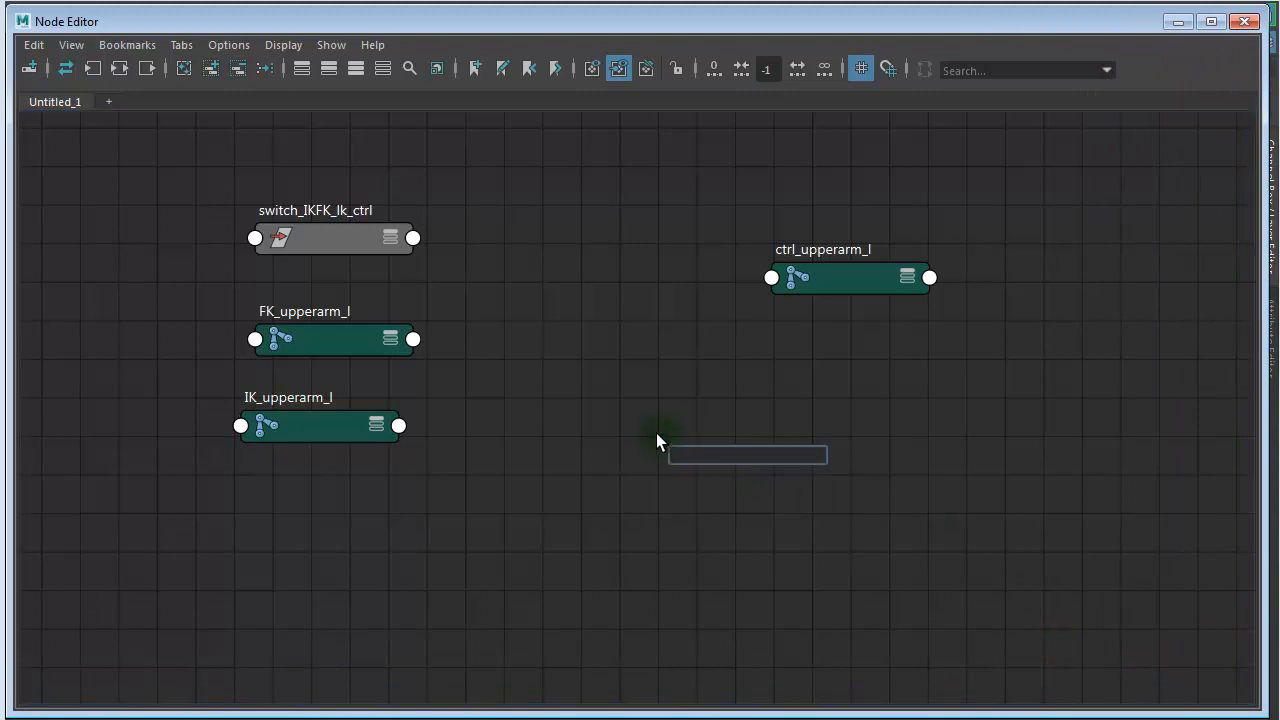
type("blend")
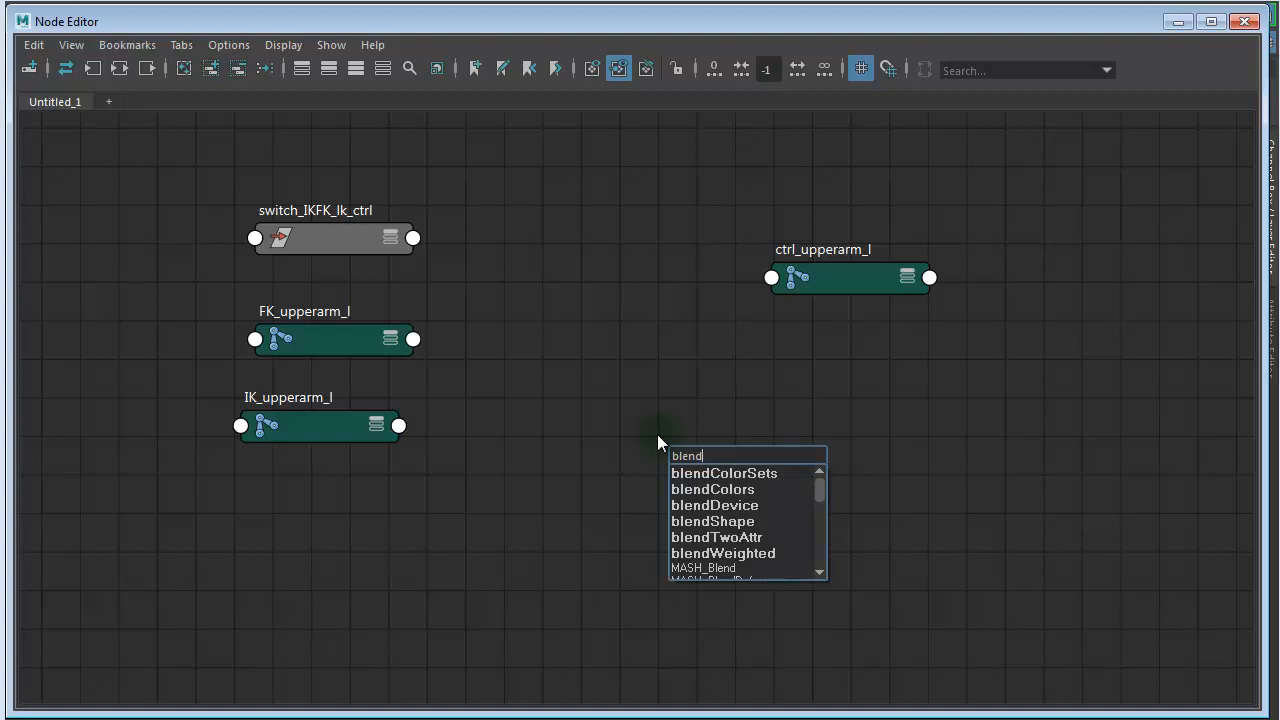
left_click(741, 489)
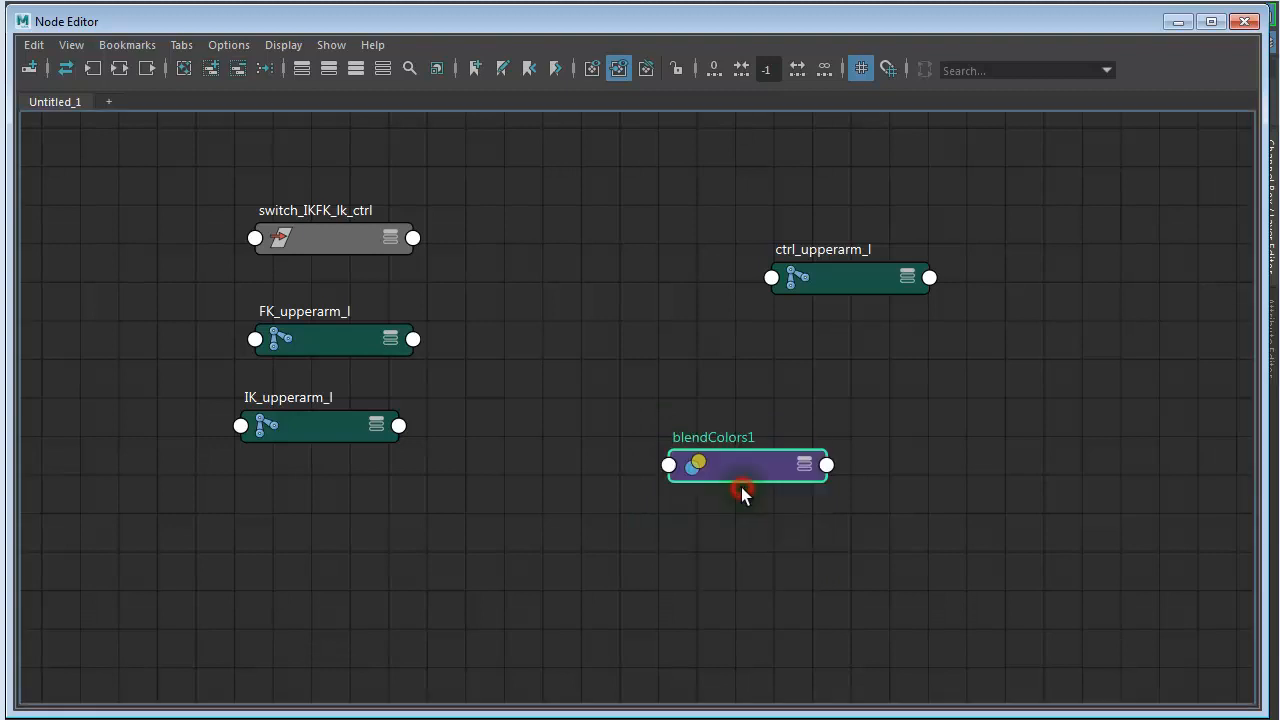
left_click_drag(745, 450, 585, 256)
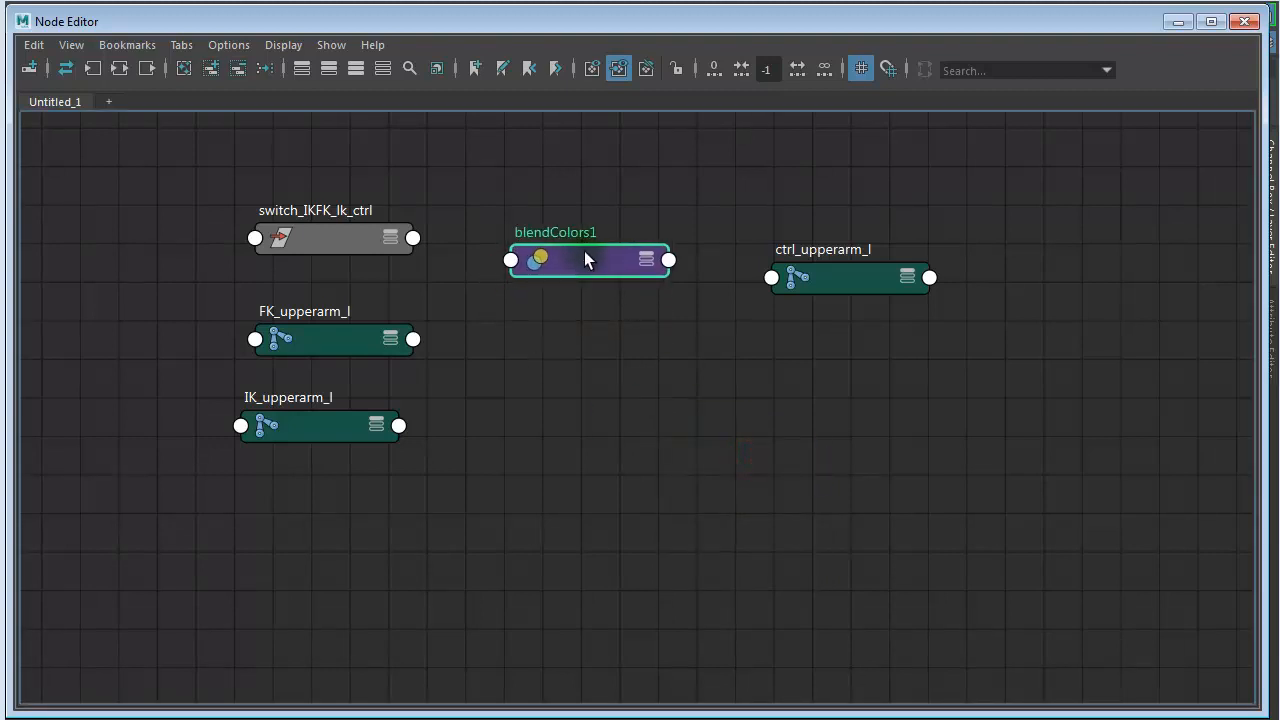
- Expand the blendColors1 and switch_IKFK_lk_ctrl nodes and connect the switch's IKFK attribute to the Blender input of blendColors1
key("3")
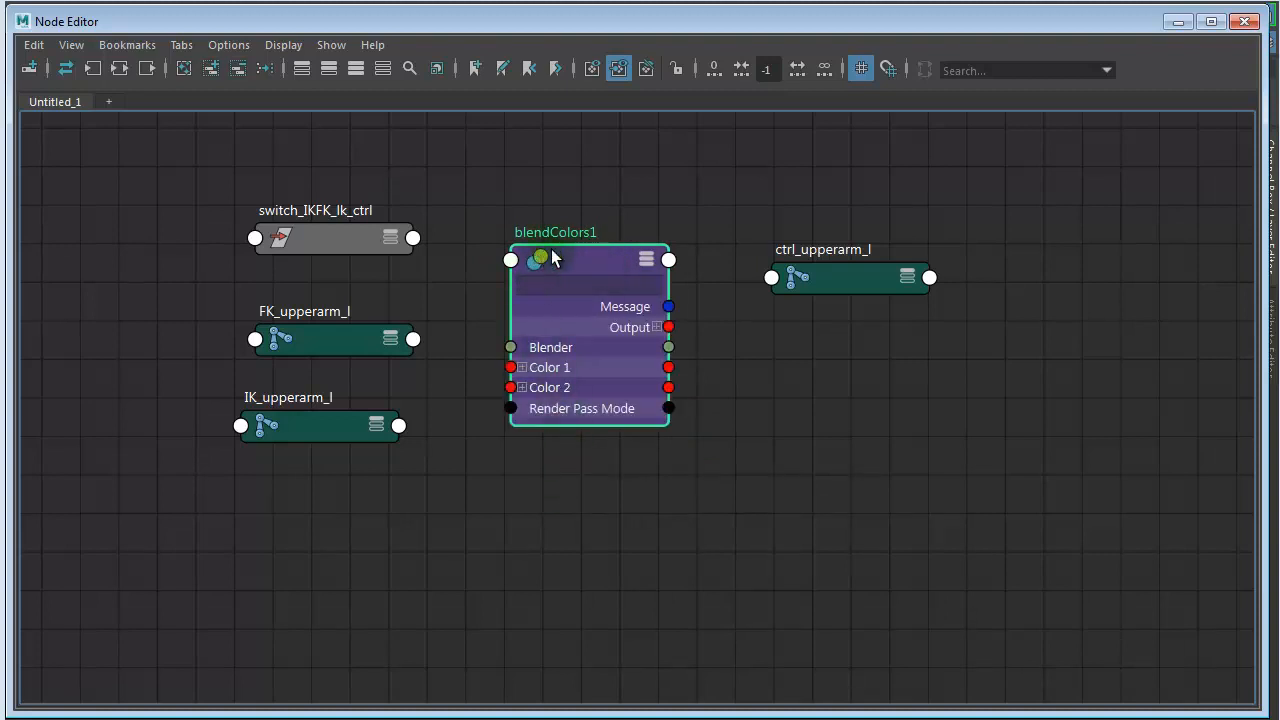
left_click_drag(587, 260, 621, 243)
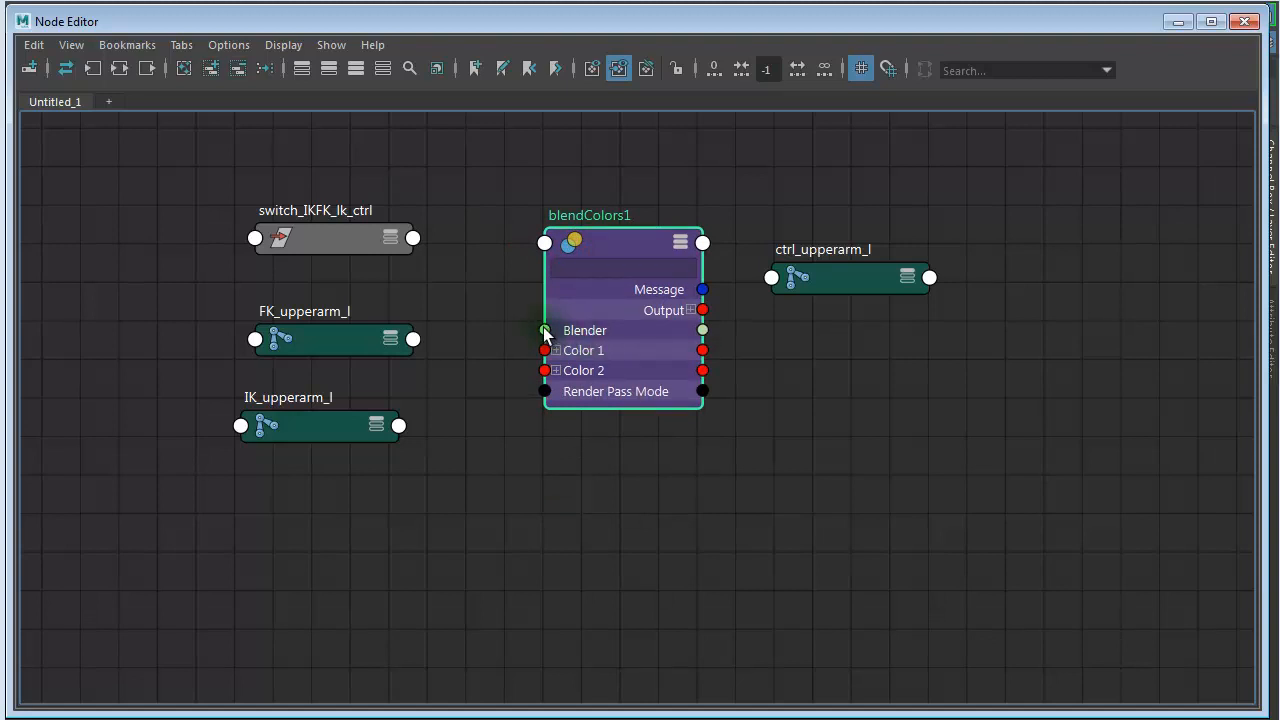
left_click(346, 242)
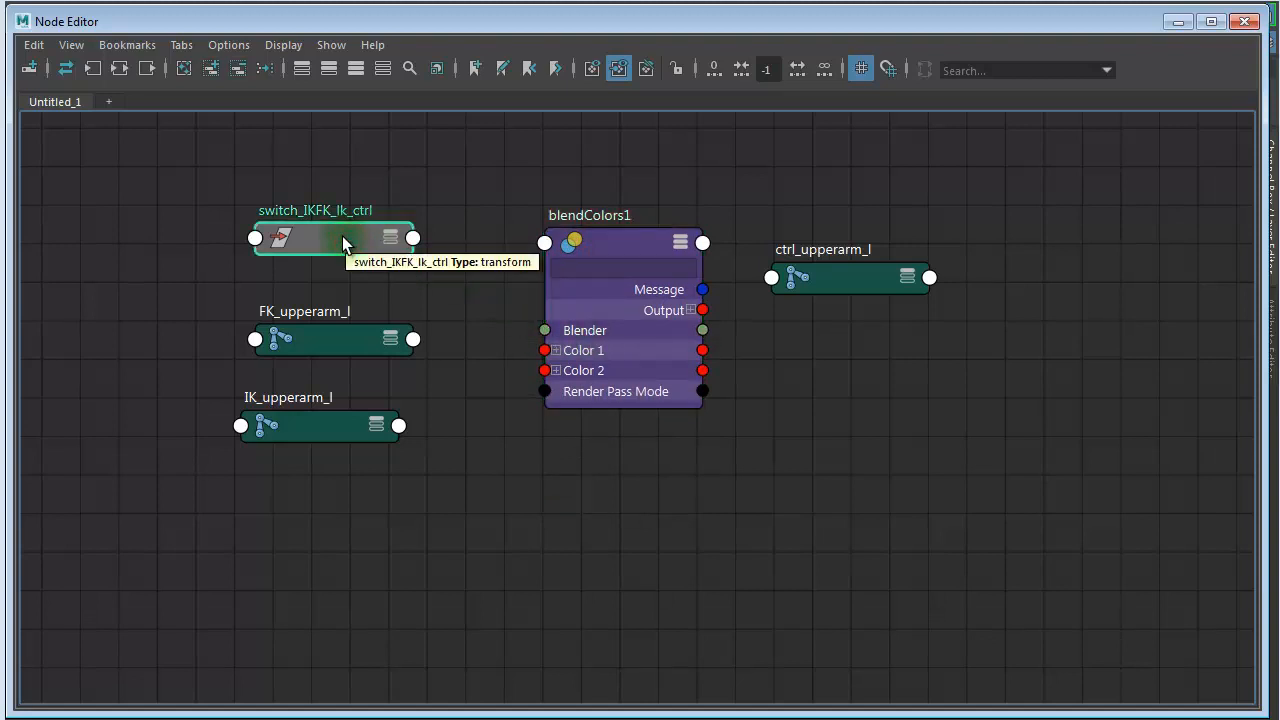
key("3")
left_click_drag(326, 237, 357, 156)
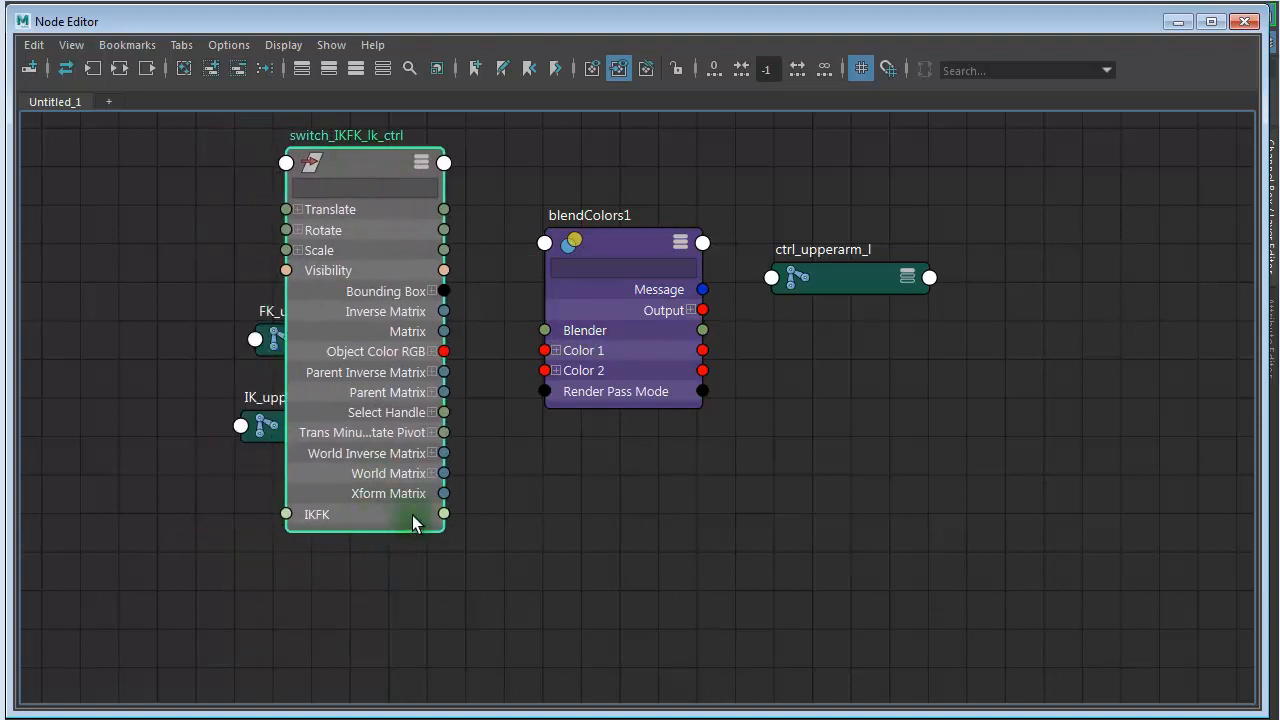
left_click_drag(471, 491, 546, 328)
left_click_drag(627, 247, 638, 255)
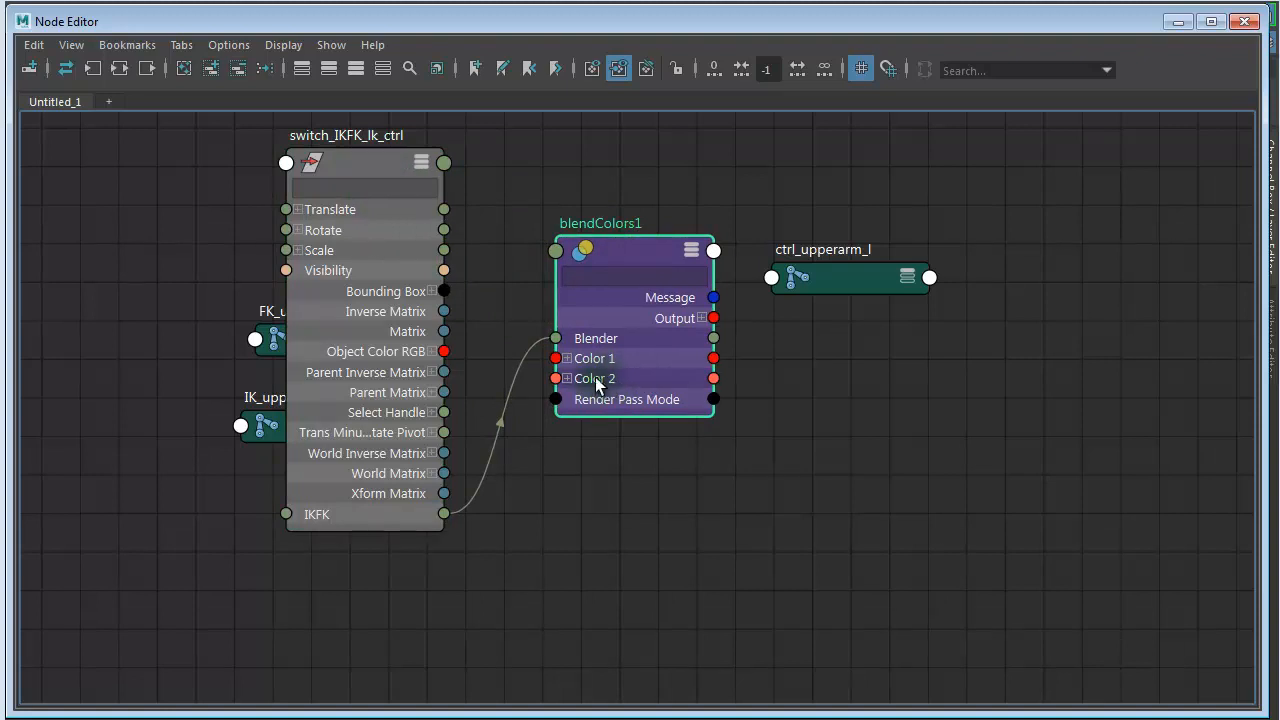
left_click(713, 318)
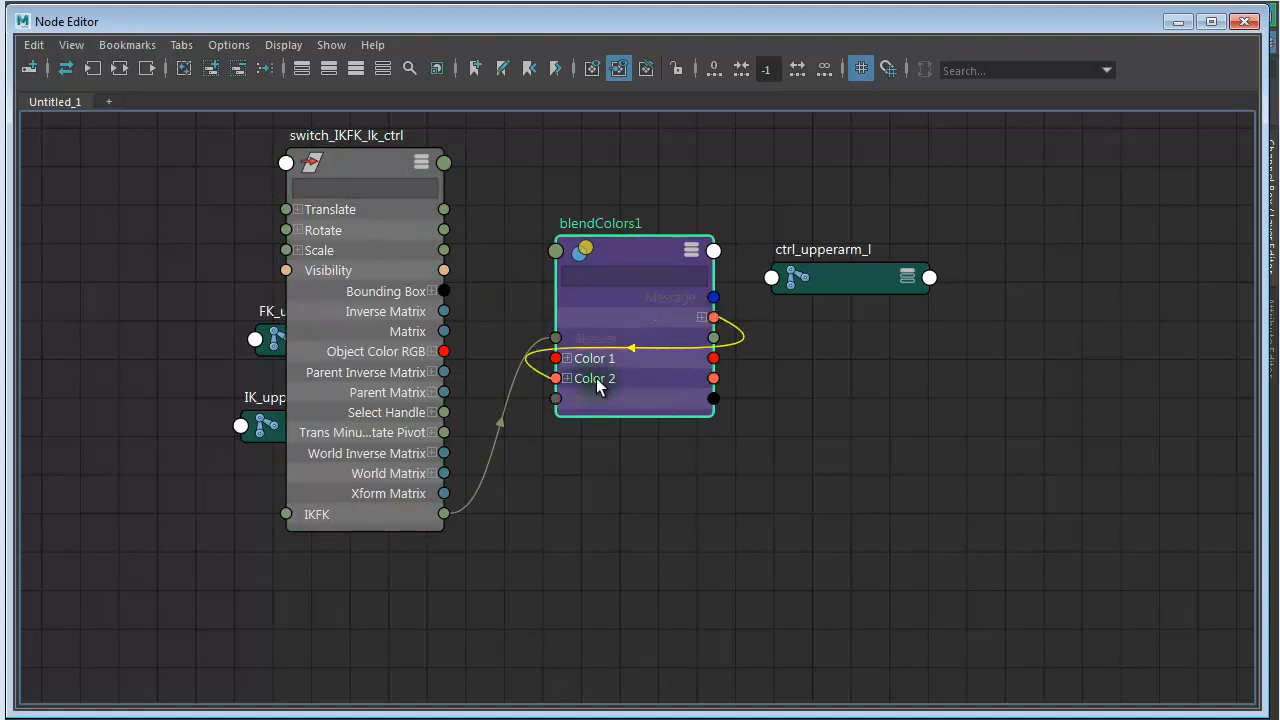
left_click(826, 342)
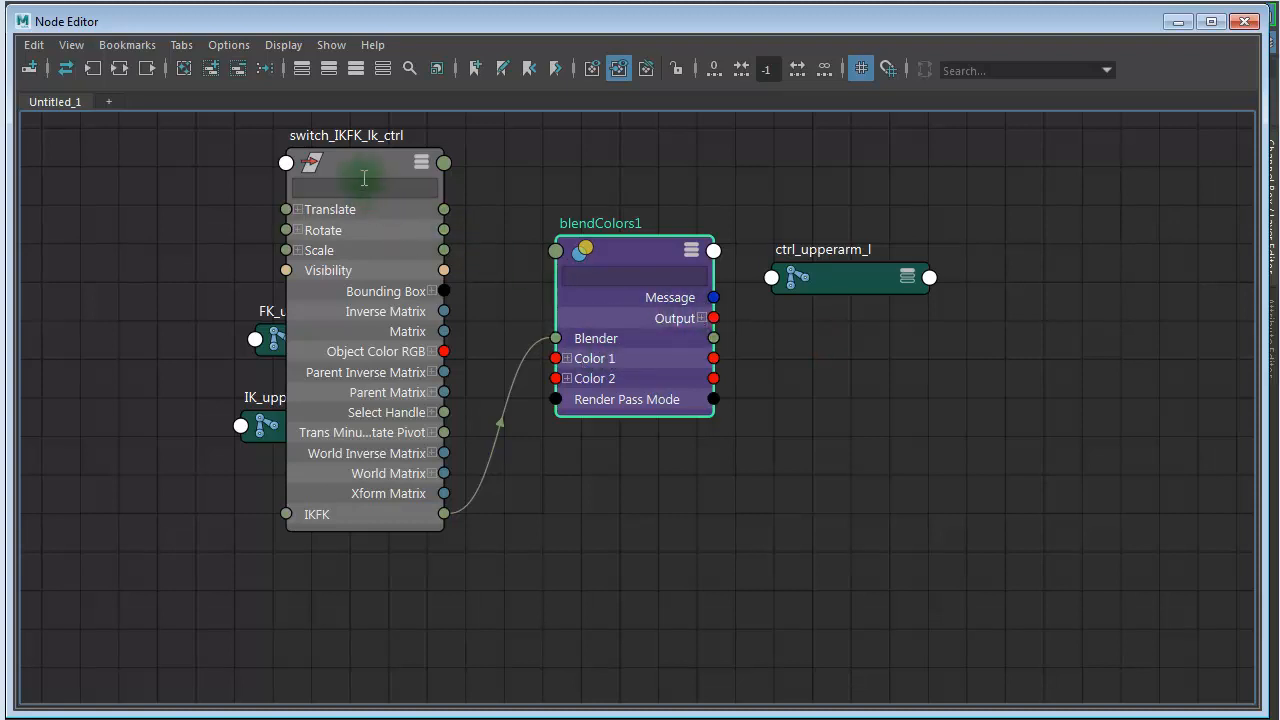
- Clear the overlapping nodes by moving the switch node aside, IK_upperarm_l between it and blendColors1, and FK_upperarm_l below blendColors1
left_click_drag(361, 166, 414, 150)
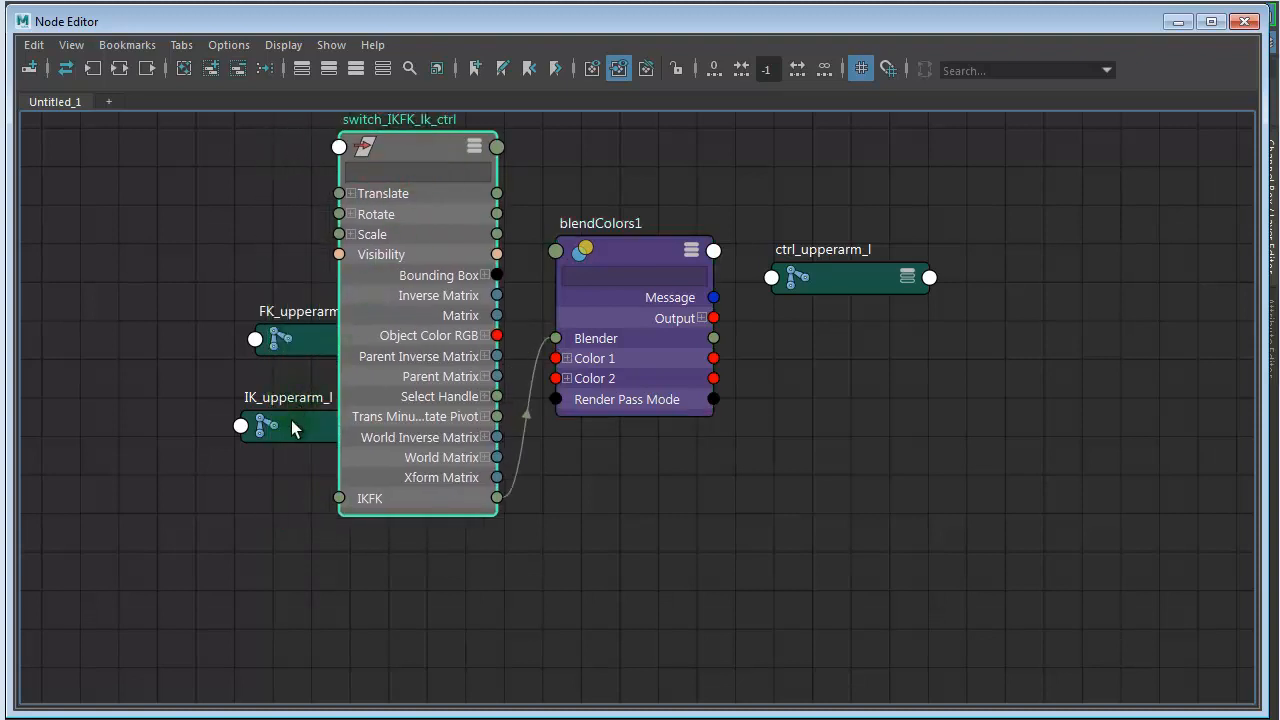
left_click_drag(294, 427, 476, 621)
left_click_drag(392, 153, 139, 160)
left_click_drag(318, 343, 737, 597)
left_click_drag(507, 628, 379, 274)
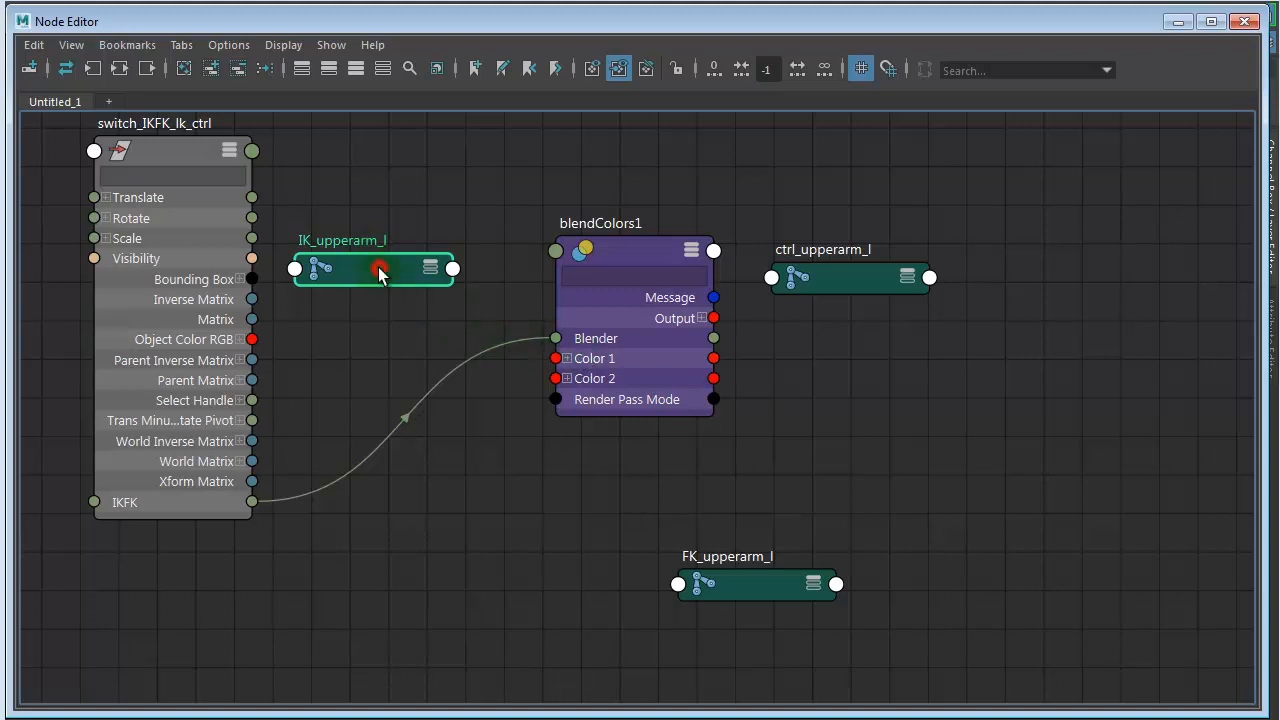
- Expand IK_upperarm_l and connect its Rotate attribute to Color 1 of blendColors1
key("3")
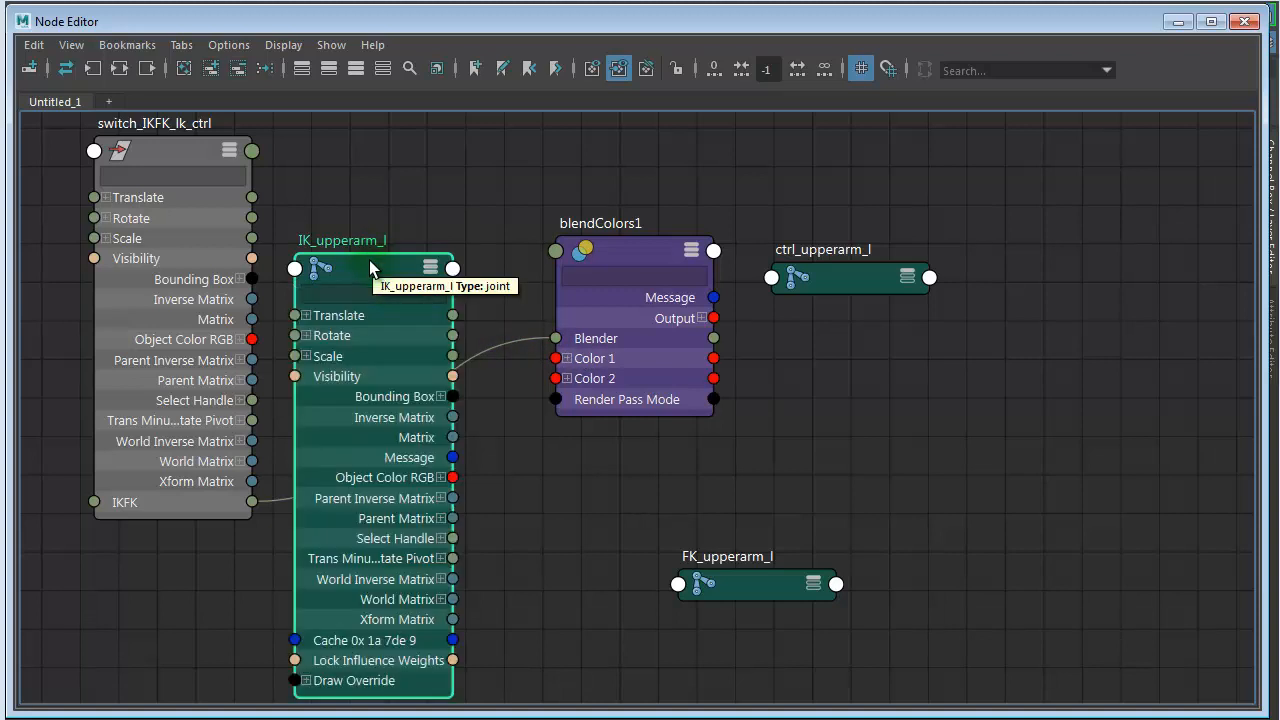
left_click_drag(361, 259, 354, 180)
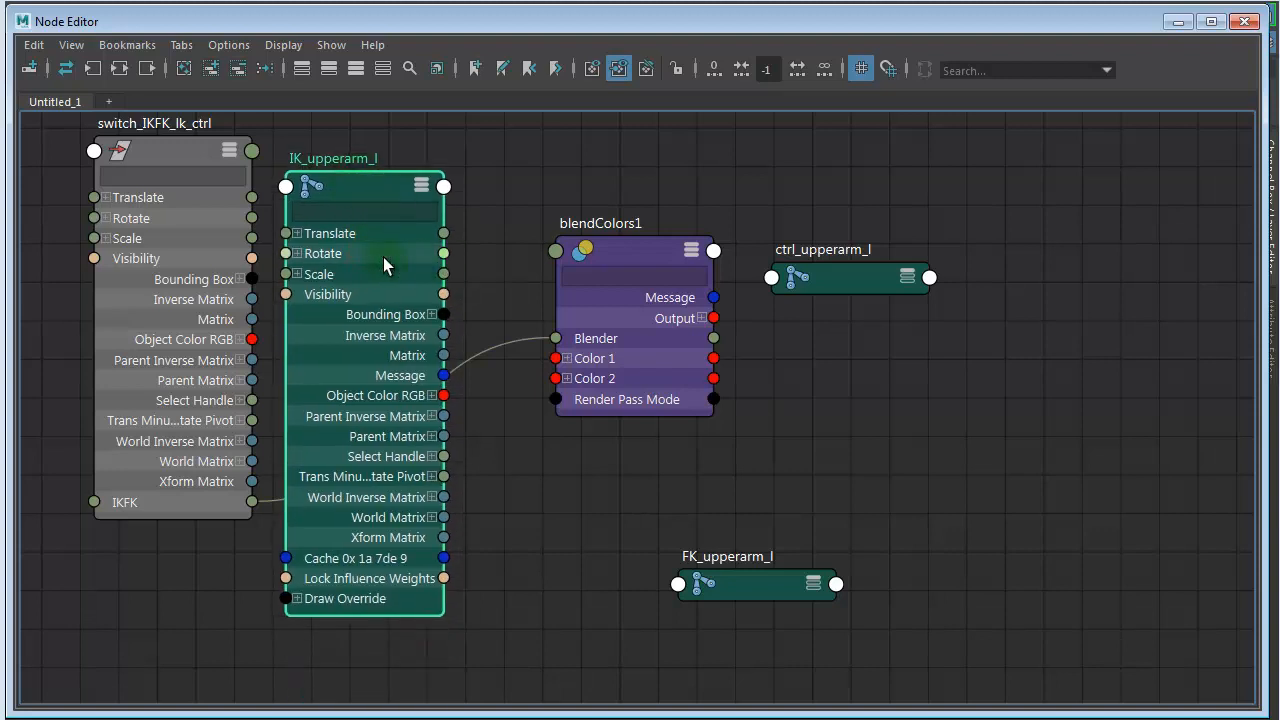
left_click_drag(444, 254, 552, 357)
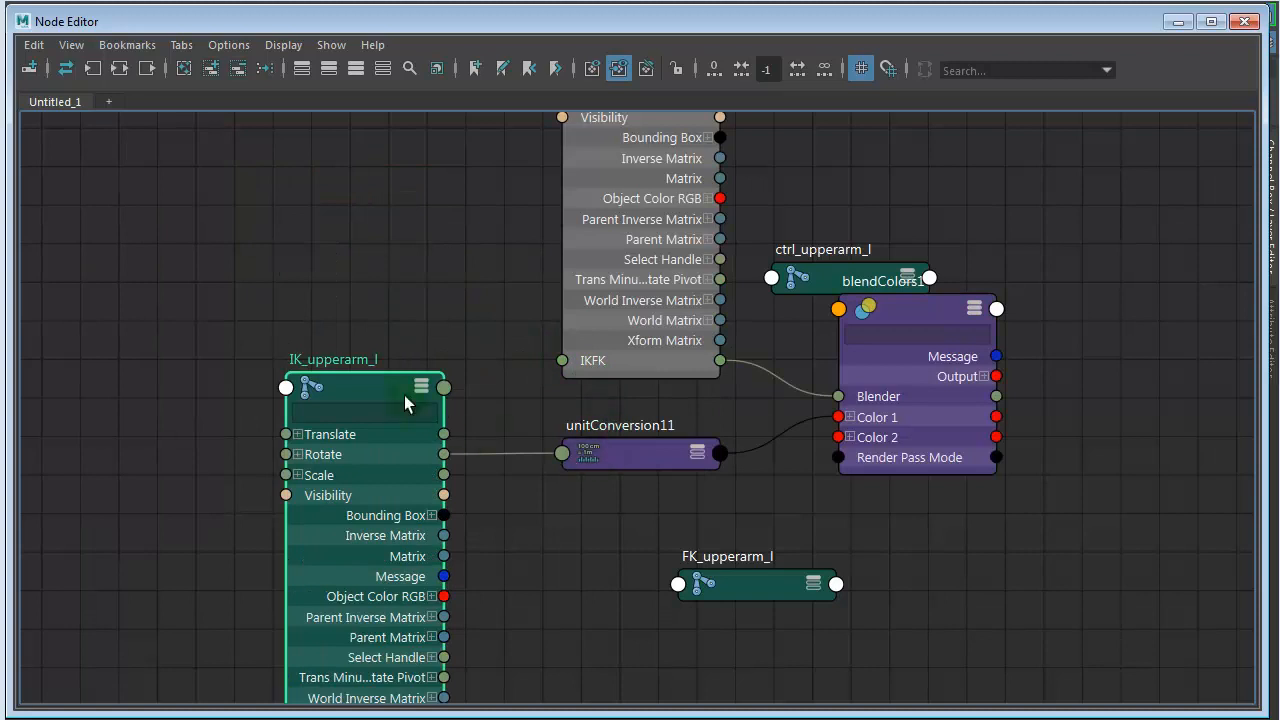
- Reposition IK_upperarm_l, its unit conversion node and FK_upperarm_l for clearer wiring, and collapse IK_upperarm_l to its compact display
left_click_drag(366, 392, 295, 171)
left_click_drag(626, 458, 571, 436)
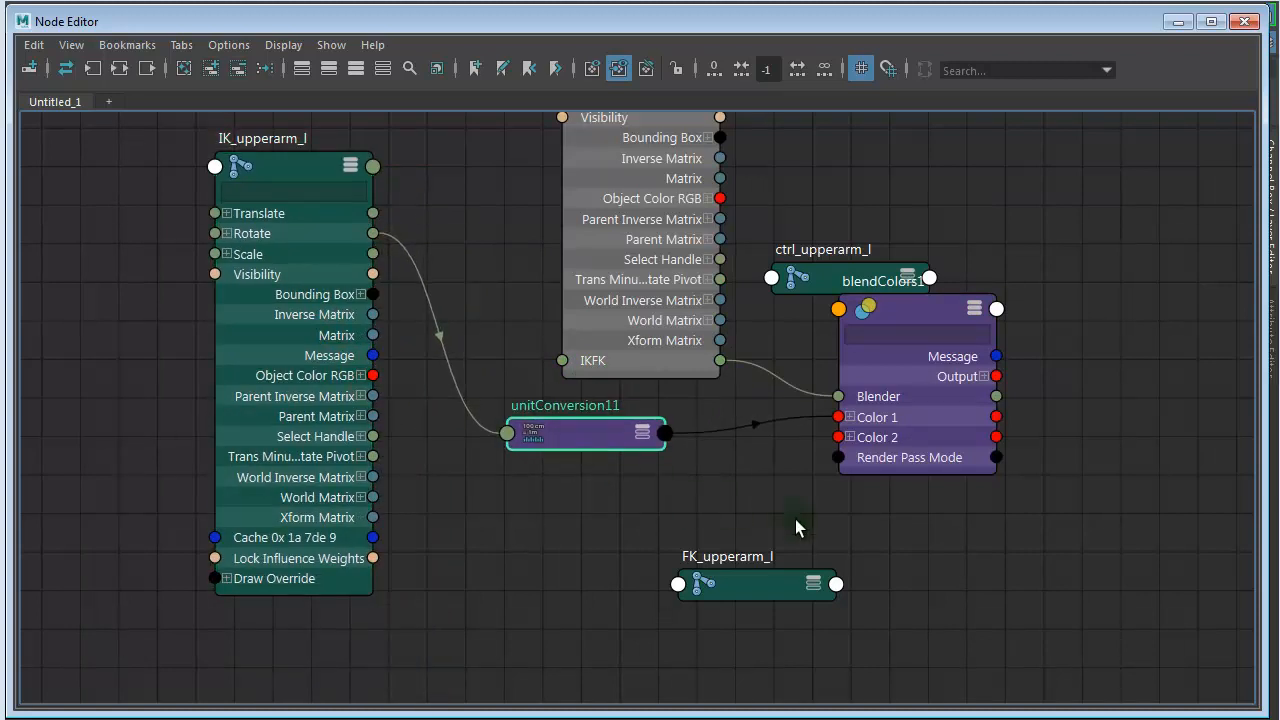
left_click_drag(746, 590, 644, 590)
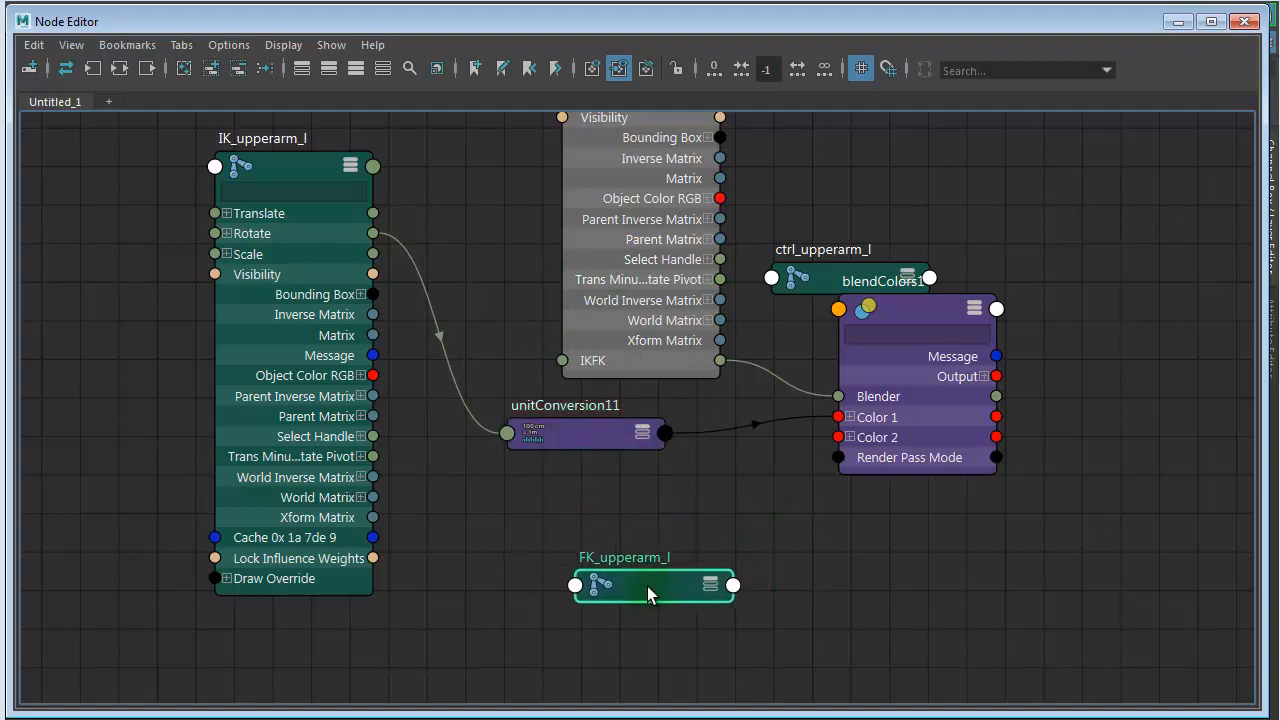
left_click(301, 168)
key("1")
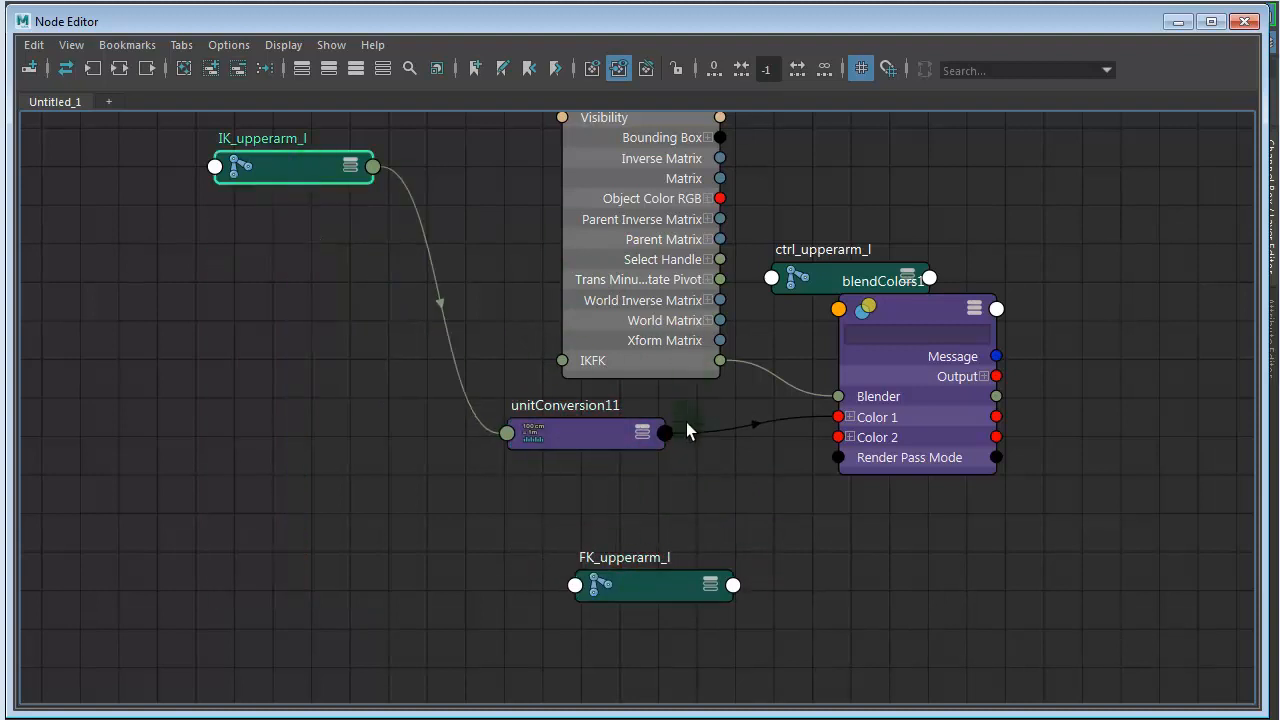
- Place FK_upperarm_l below IK_upperarm_l, connect its Rotate attribute to Color 2 of blendColors1, and collapse the FK node
left_click_drag(641, 586, 279, 300)
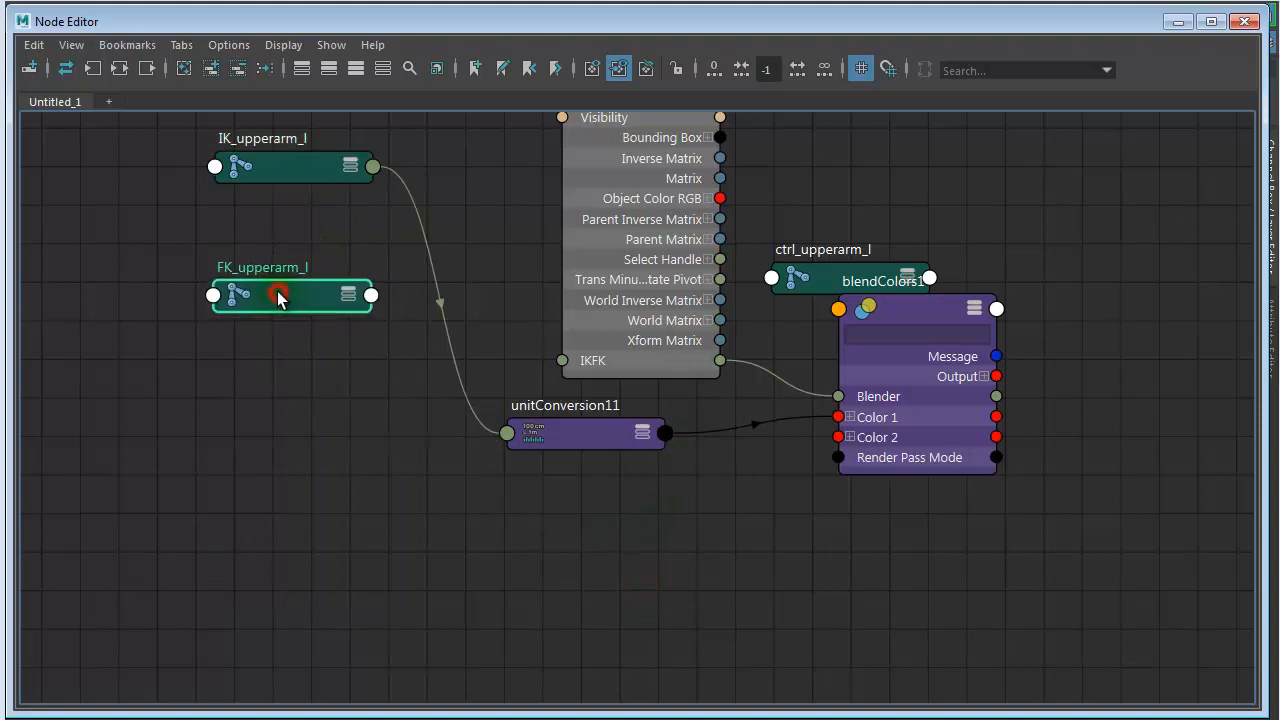
key("3")
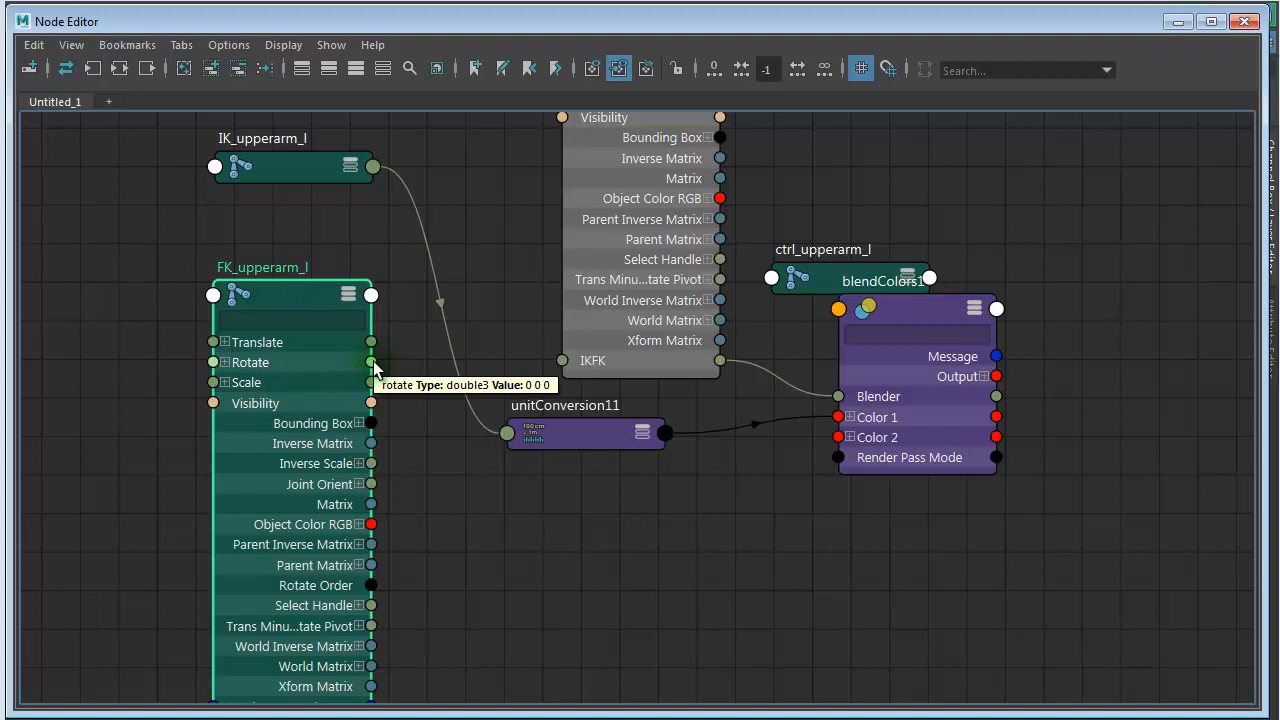
left_click_drag(374, 366, 837, 443)
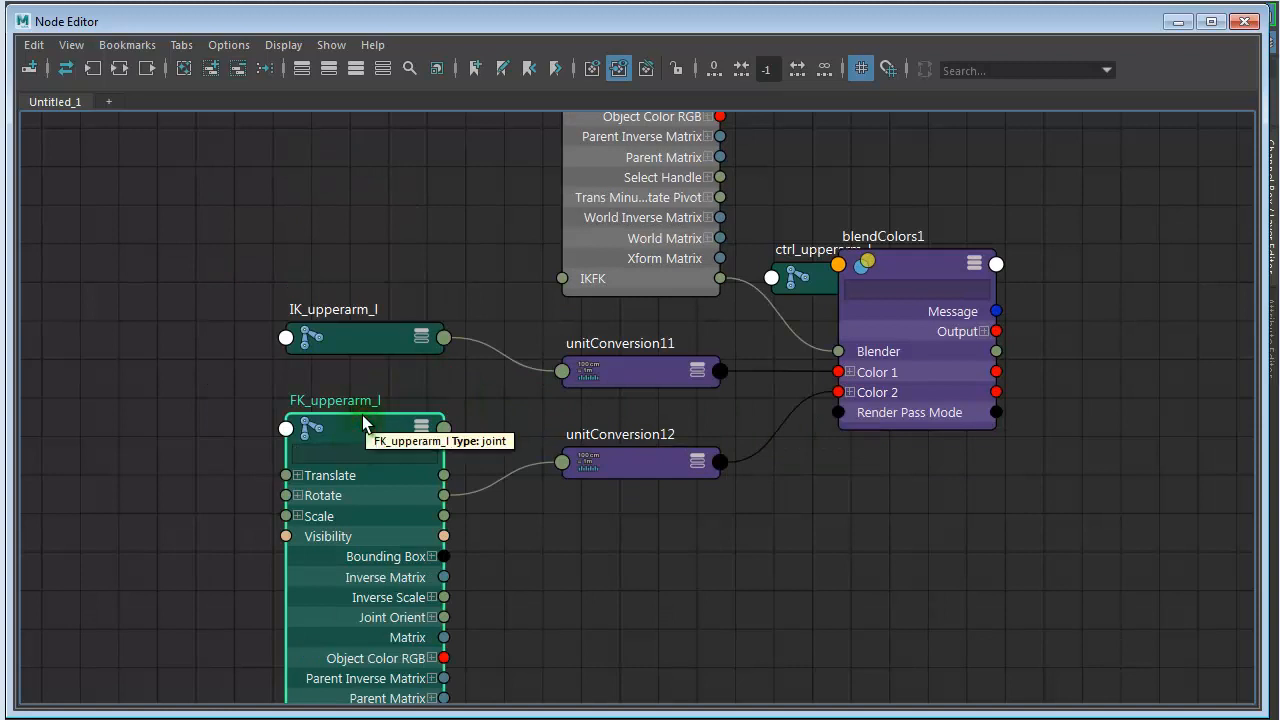
key("1")
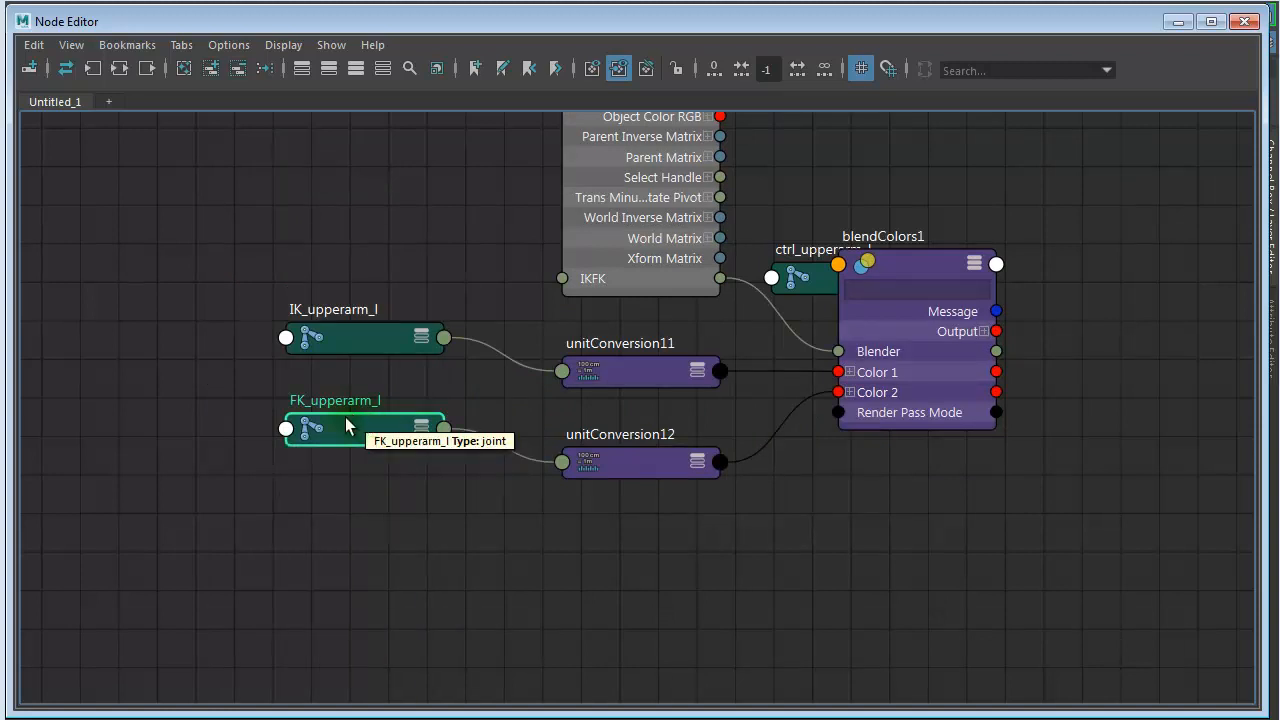
- Space out the IK and FK upper arm nodes and their unit conversion nodes into two separate rows feeding blendColors1
left_click_drag(316, 507, 342, 296)
left_click(400, 470)
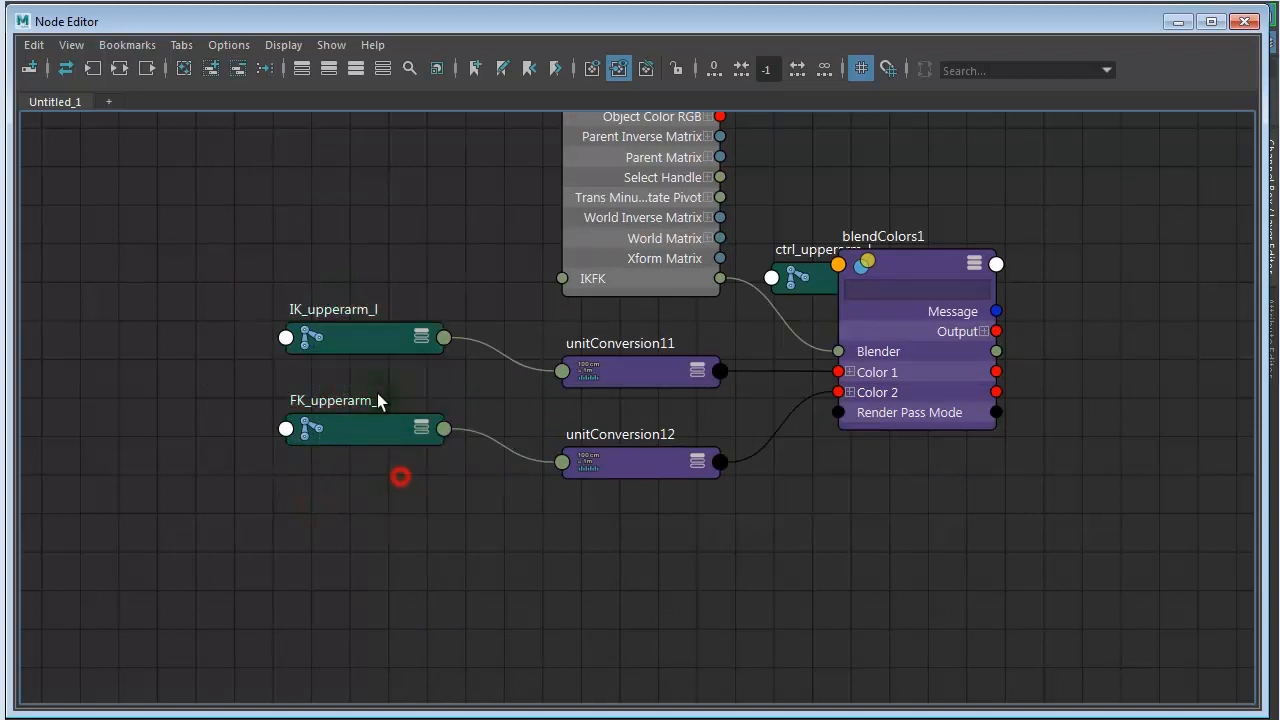
left_click_drag(375, 346, 326, 307)
left_click_drag(667, 382, 624, 365)
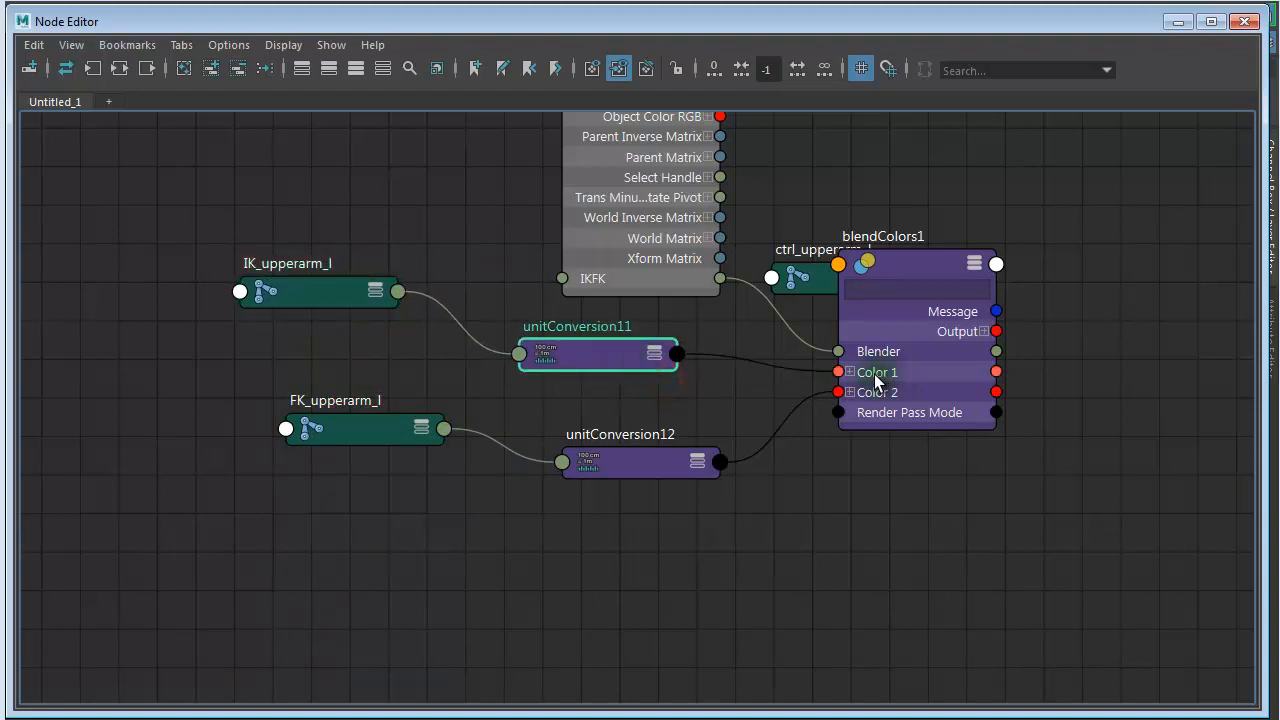
left_click_drag(373, 428, 339, 417)
left_click_drag(624, 463, 608, 452)
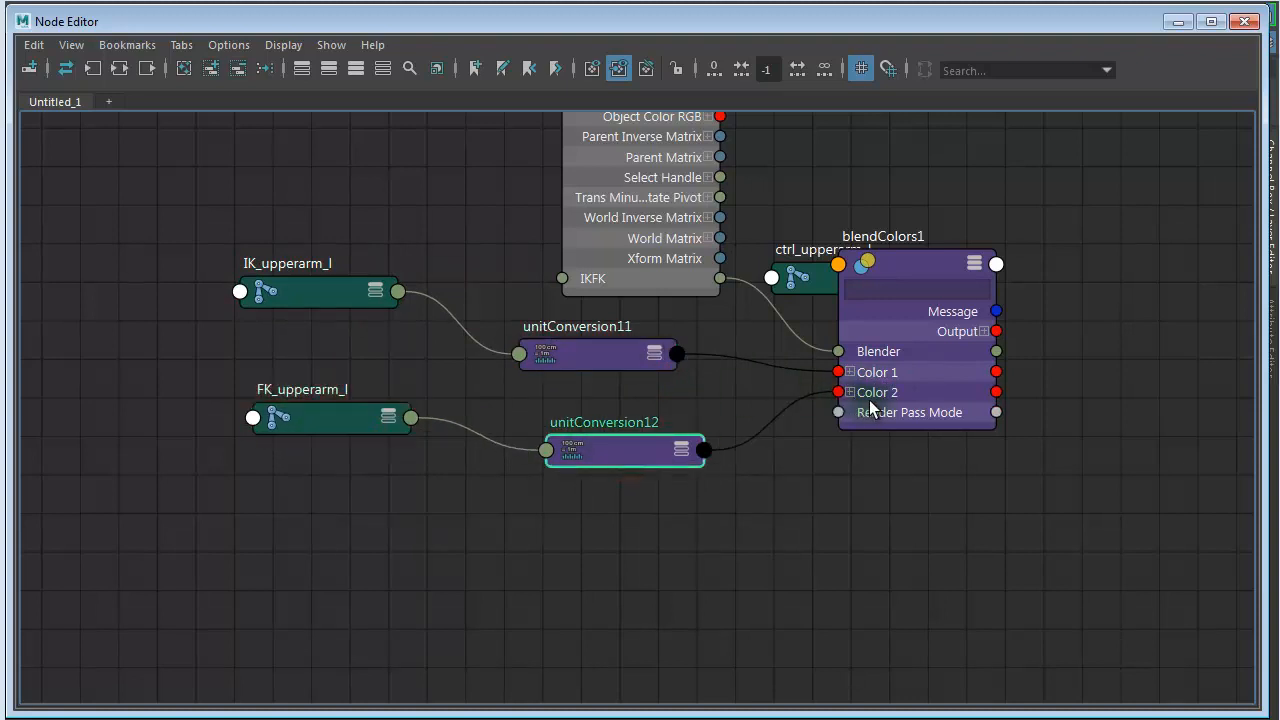
left_click_drag(358, 517, 306, 296)
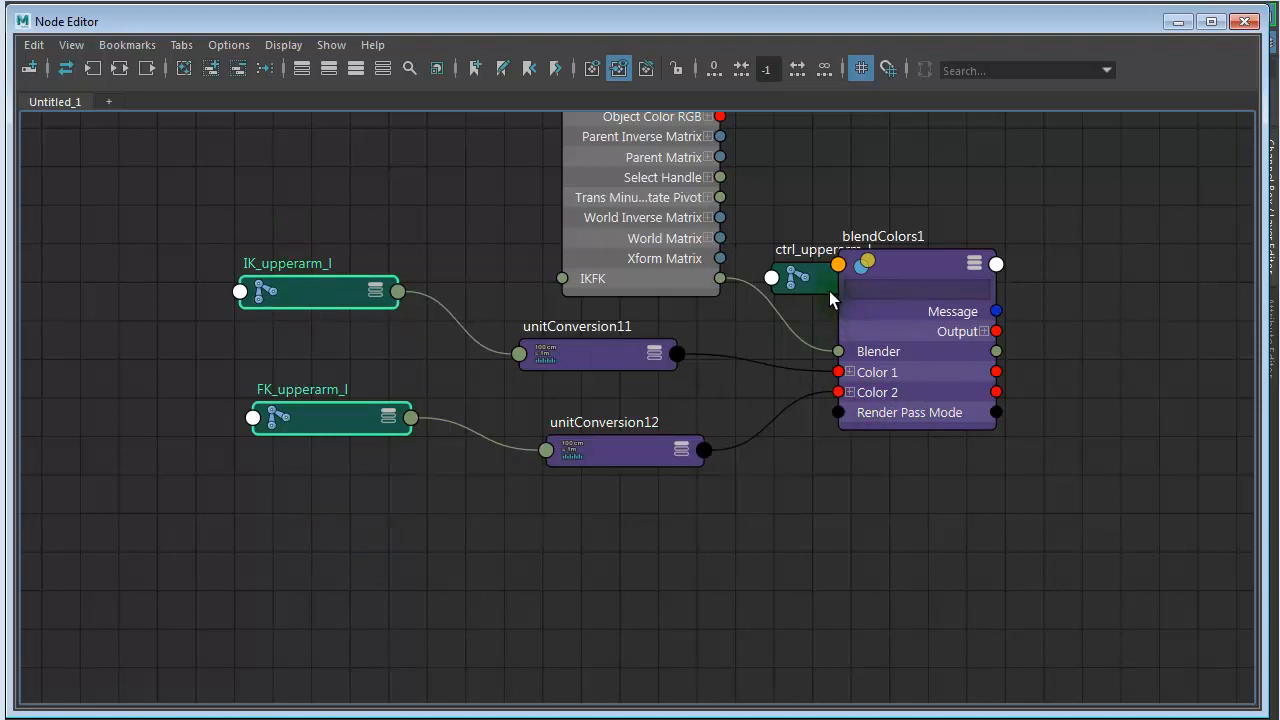
- Move ctrl_upperarm_l clear of blendColors1 and collapse the switch_IKFK_lk_ctrl node to its compact display
left_click_drag(806, 279, 802, 207)
left_click(615, 280)
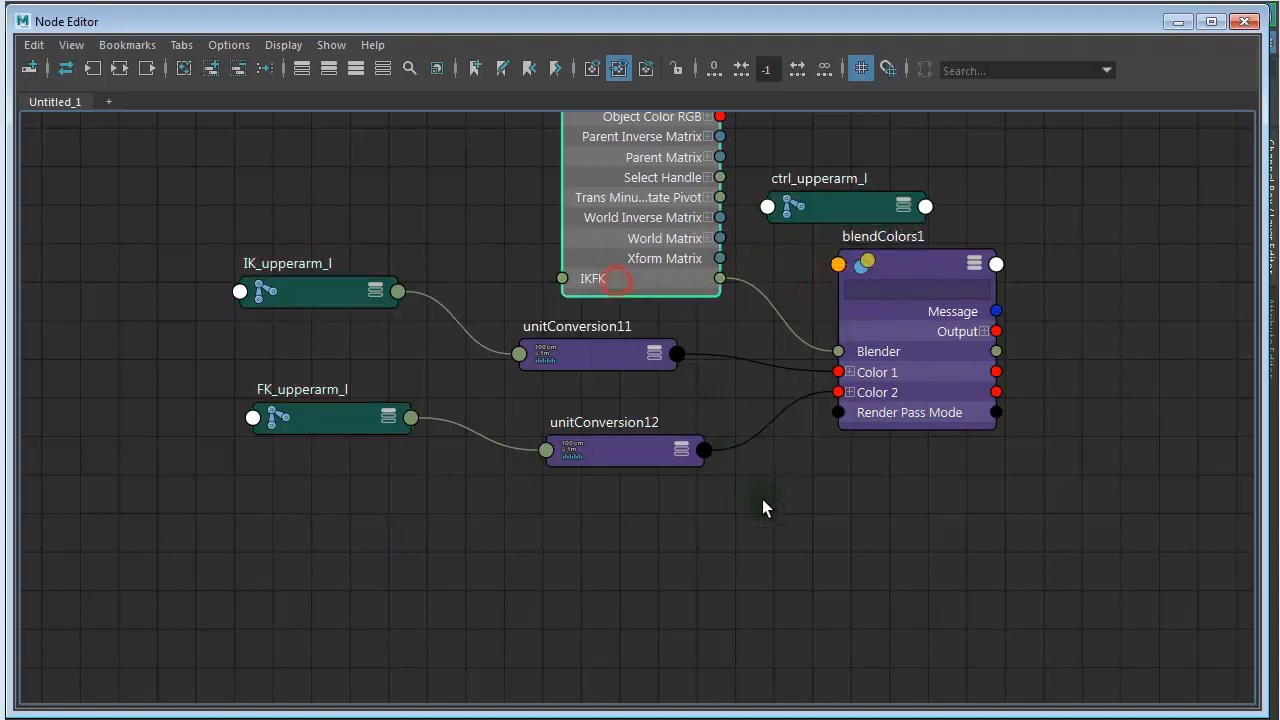
key("1")
right_click_drag(815, 598, 556, 495, "alt")
left_click_drag(730, 280, 677, 390)
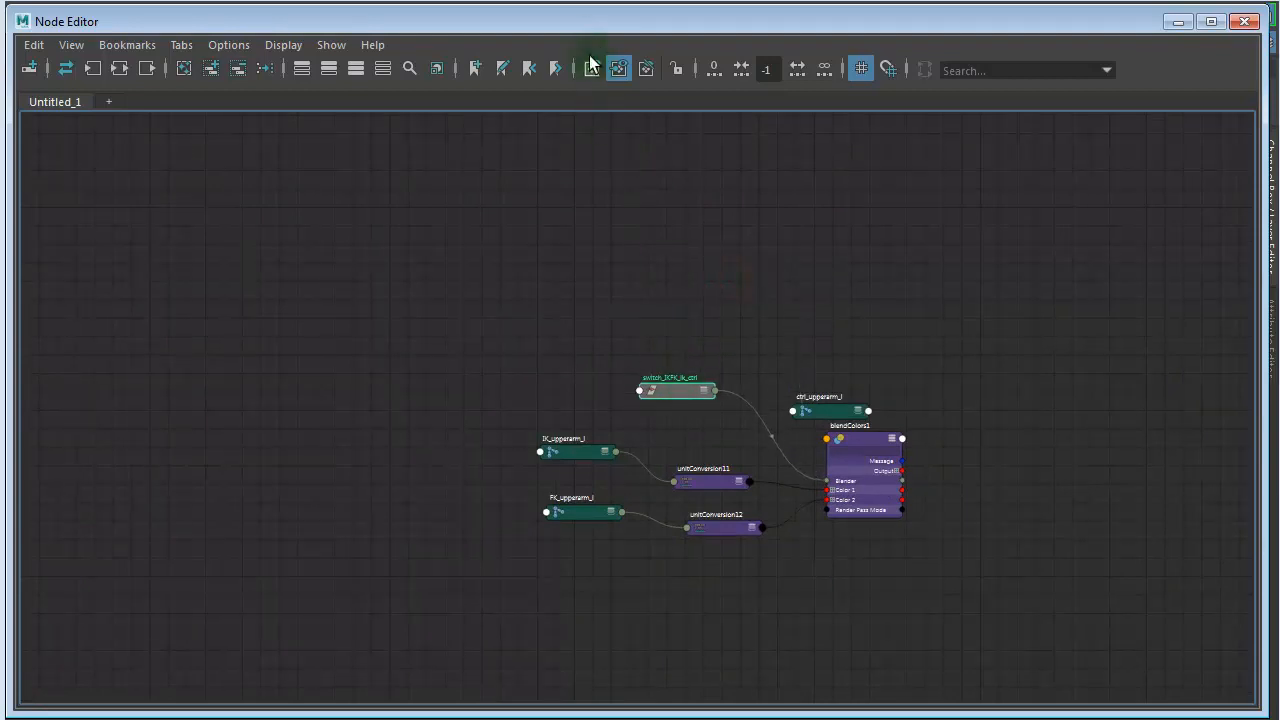
- Examine the switch's IKFK channel in the Channel Box alongside the IK and FK upper arm connections into blendColors1
left_click_drag(600, 25, 263, 30)
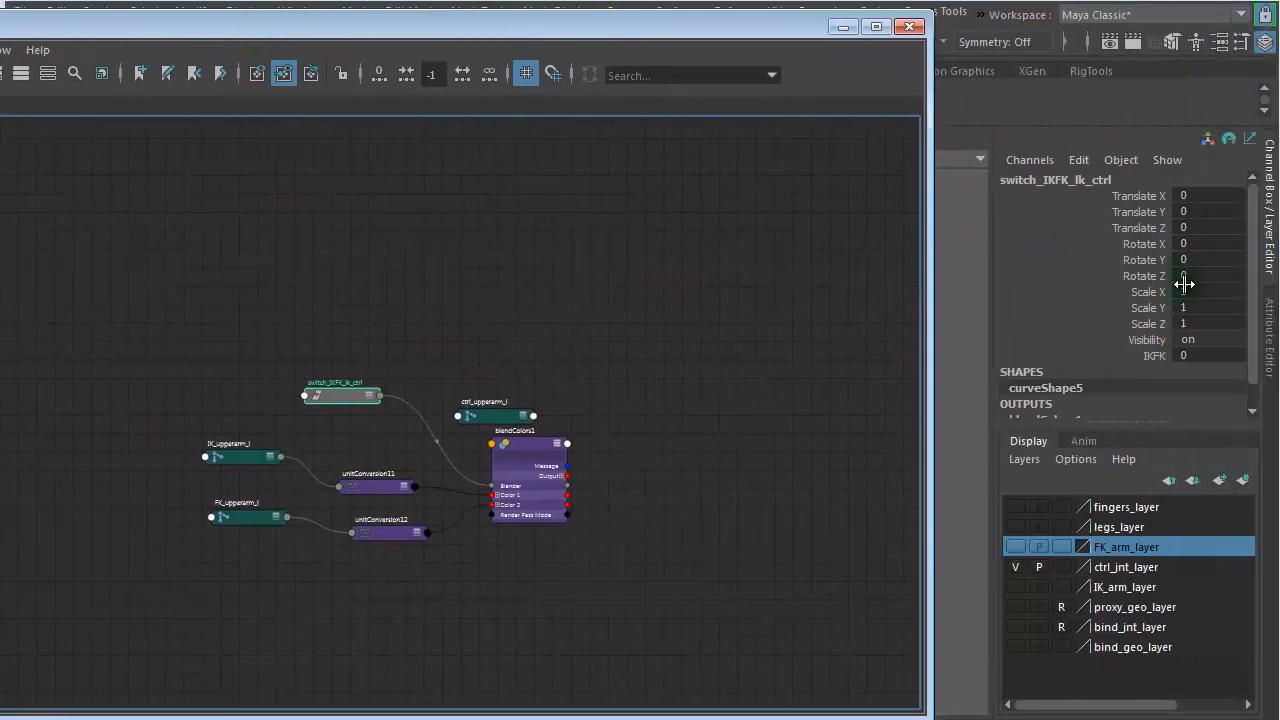
left_click(1148, 356)
scroll(471, 575, "up", 5)
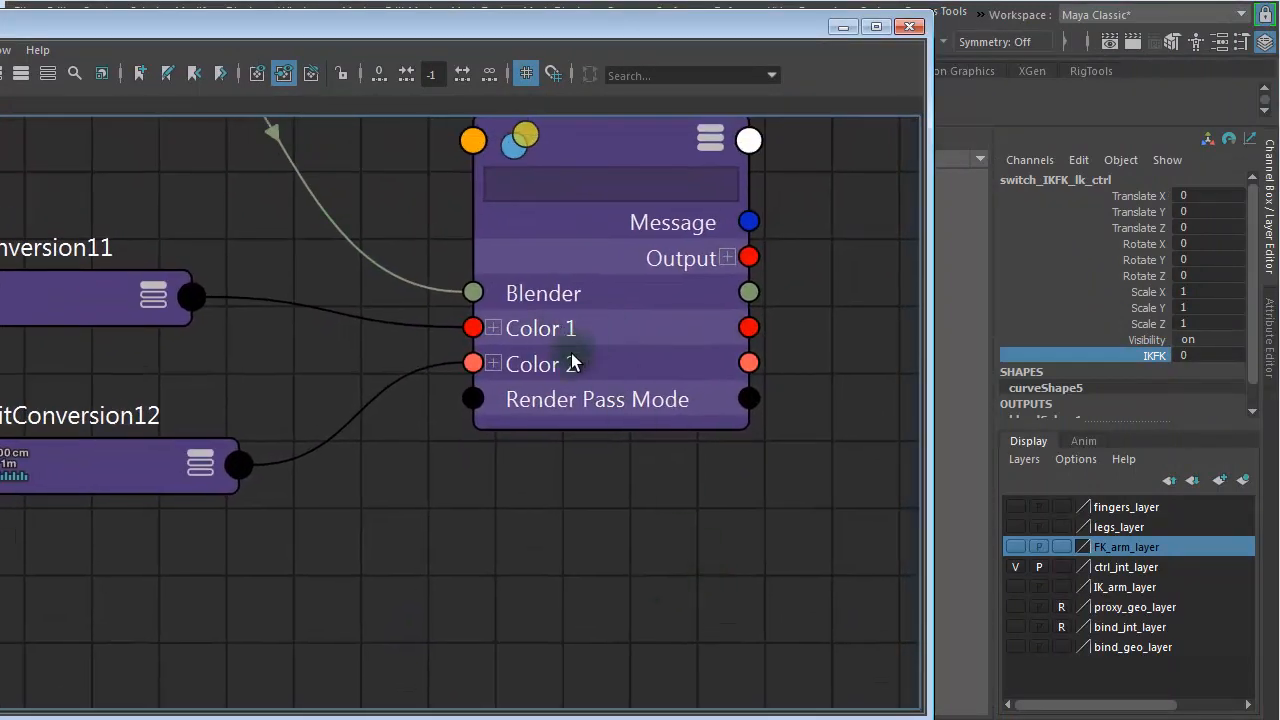
scroll(576, 450, "down", 5)
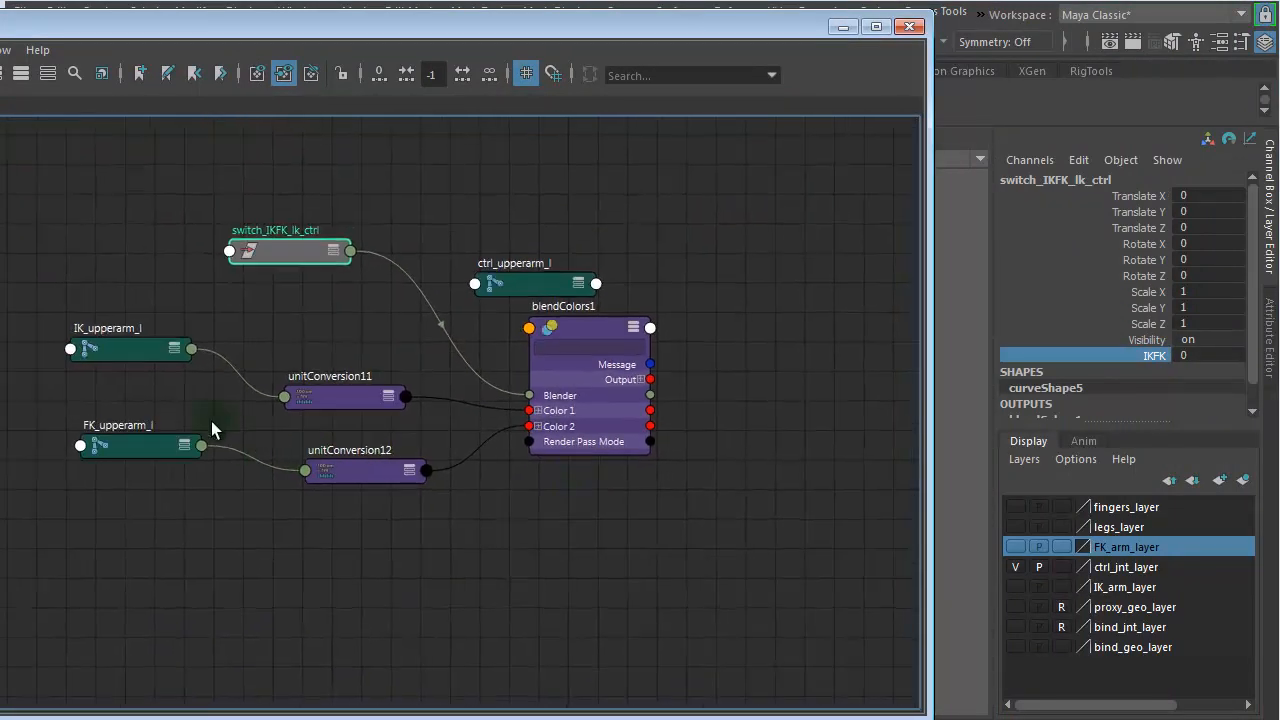
left_click(115, 348)
left_click(123, 444)
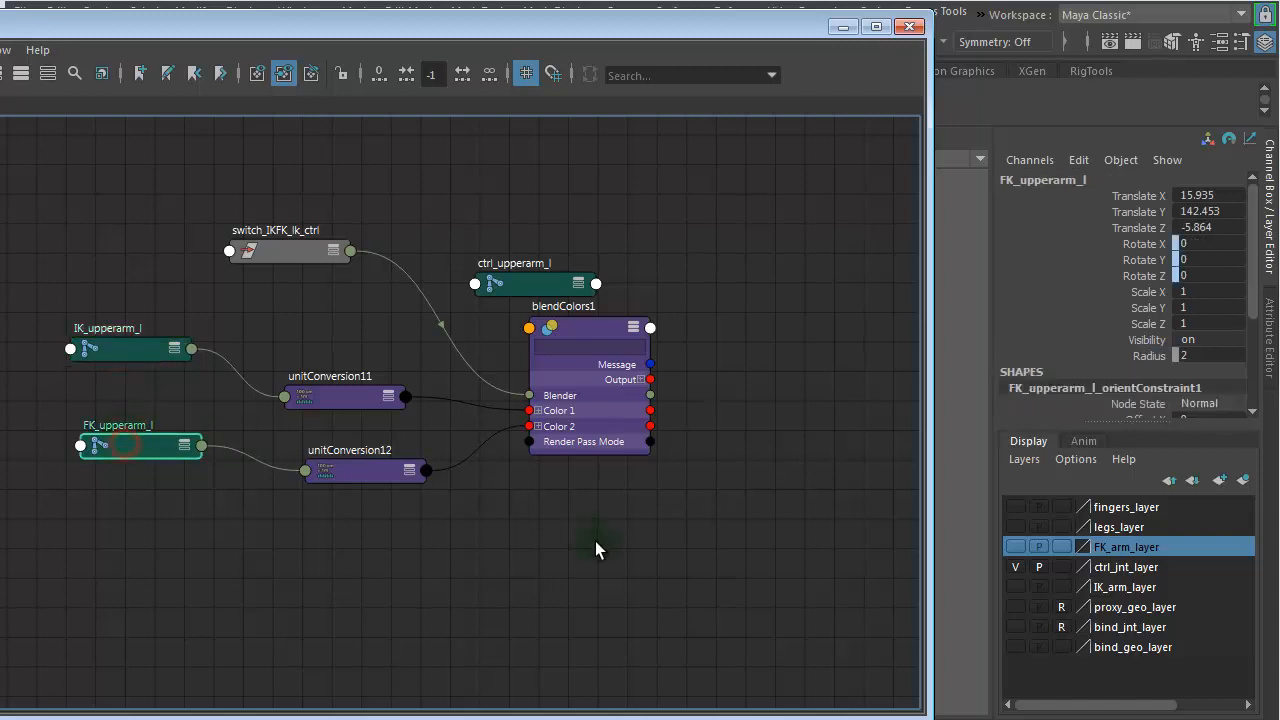
middle_click_drag(660, 545, 310, 535)
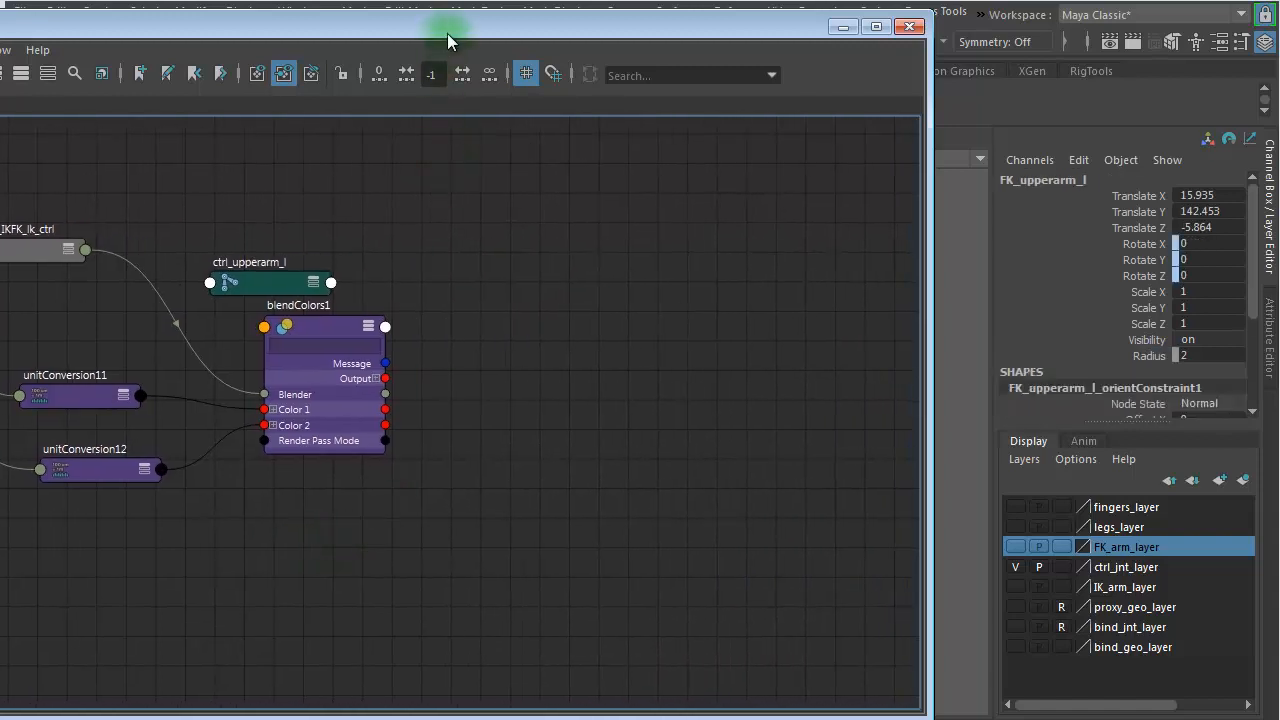
left_click_drag(447, 33, 775, 37)
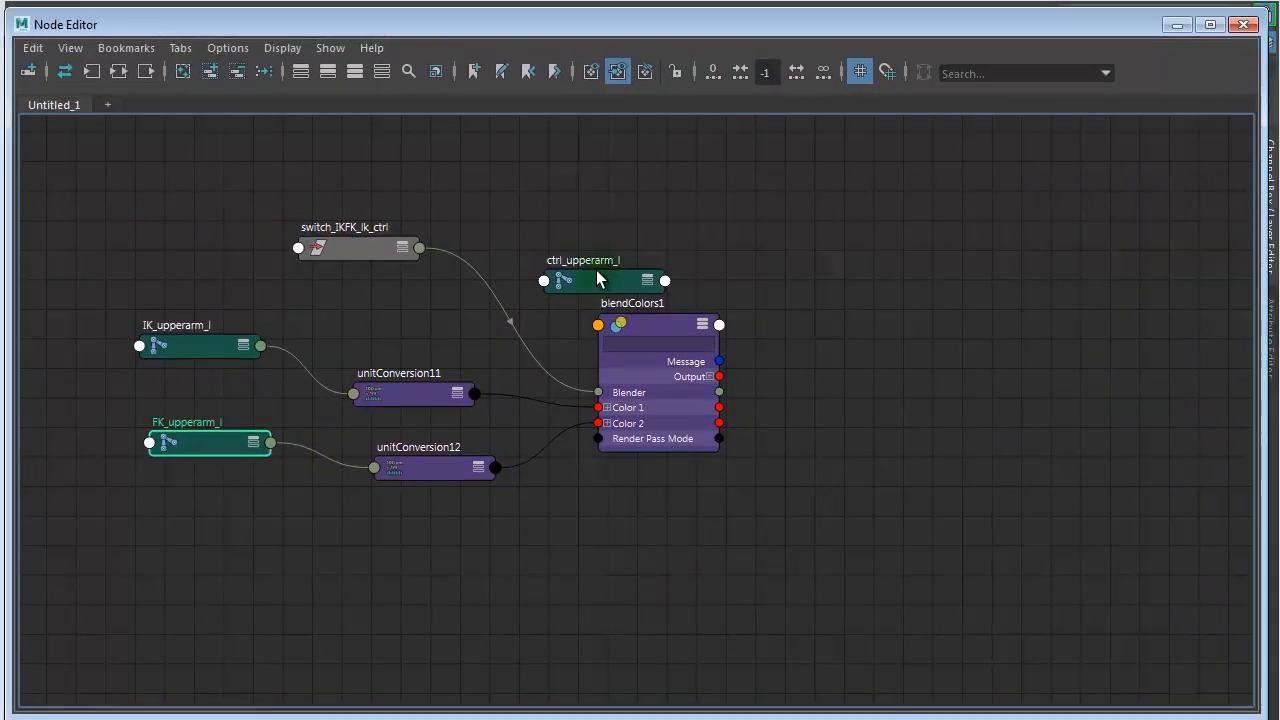
- Place ctrl_upperarm_l on the output side of blendColors1 and expand it to show its attributes
left_click_drag(597, 279, 870, 388)
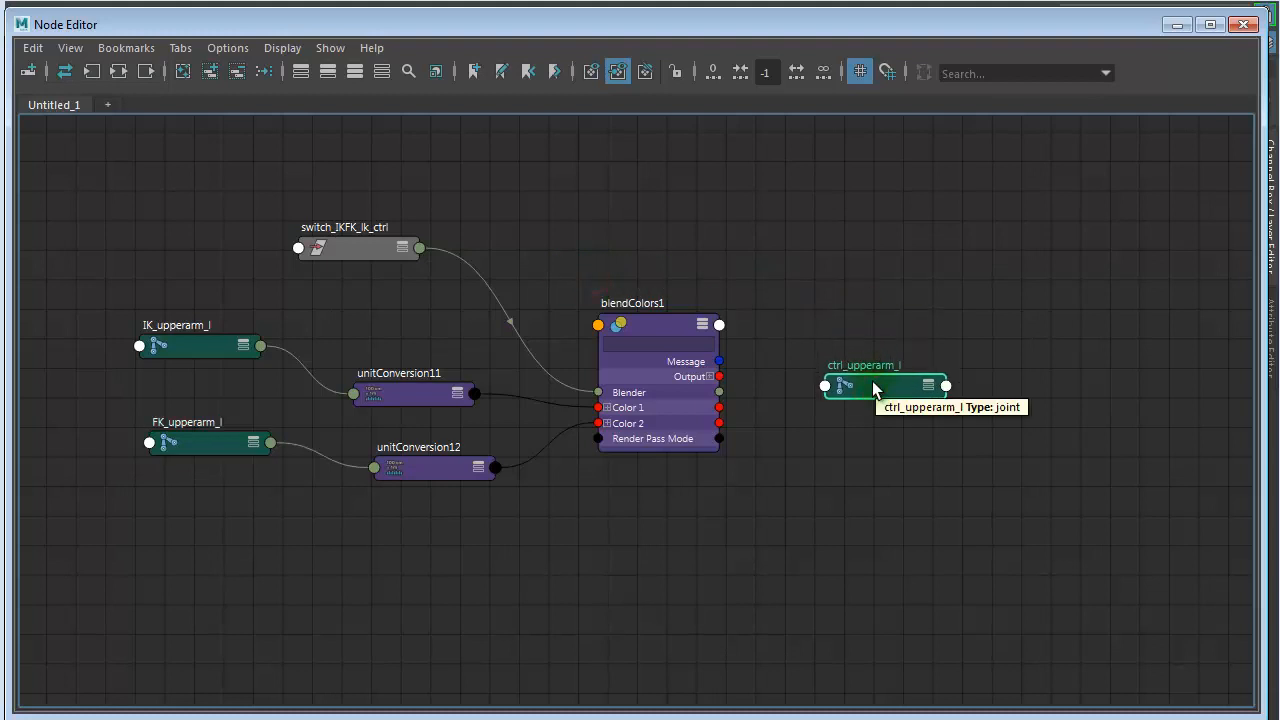
key("3")
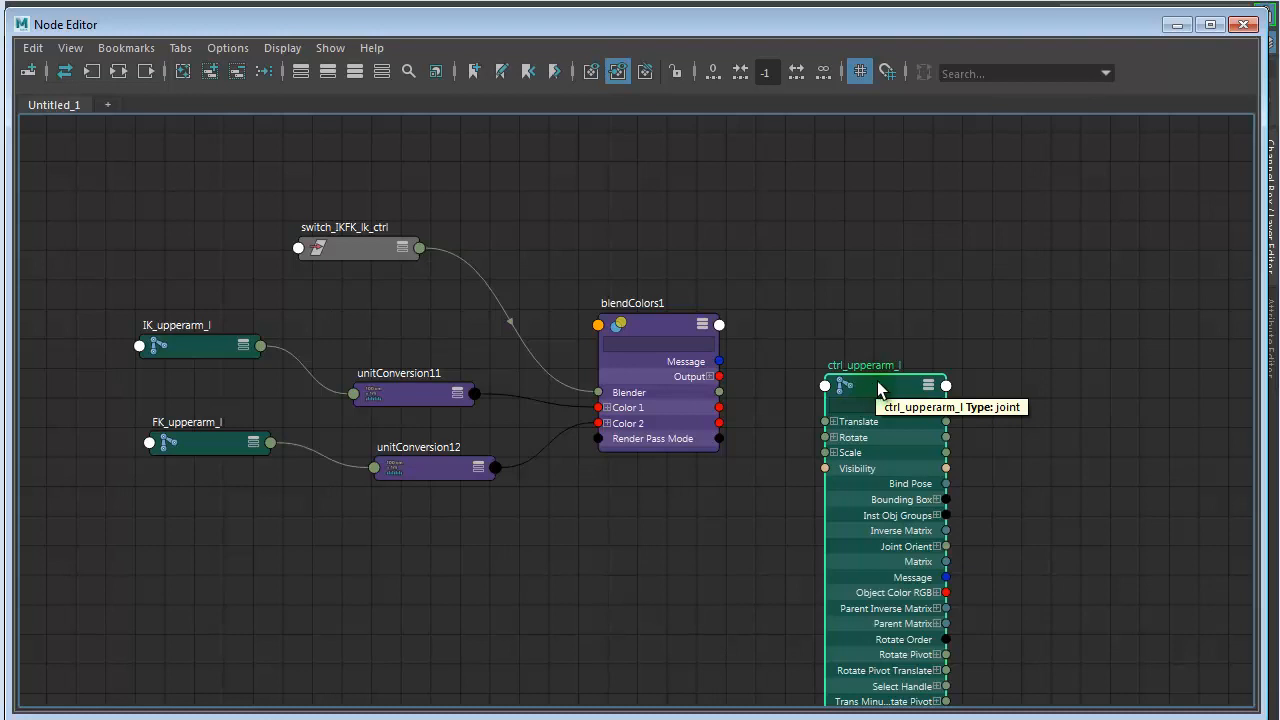
left_click_drag(886, 391, 947, 202)
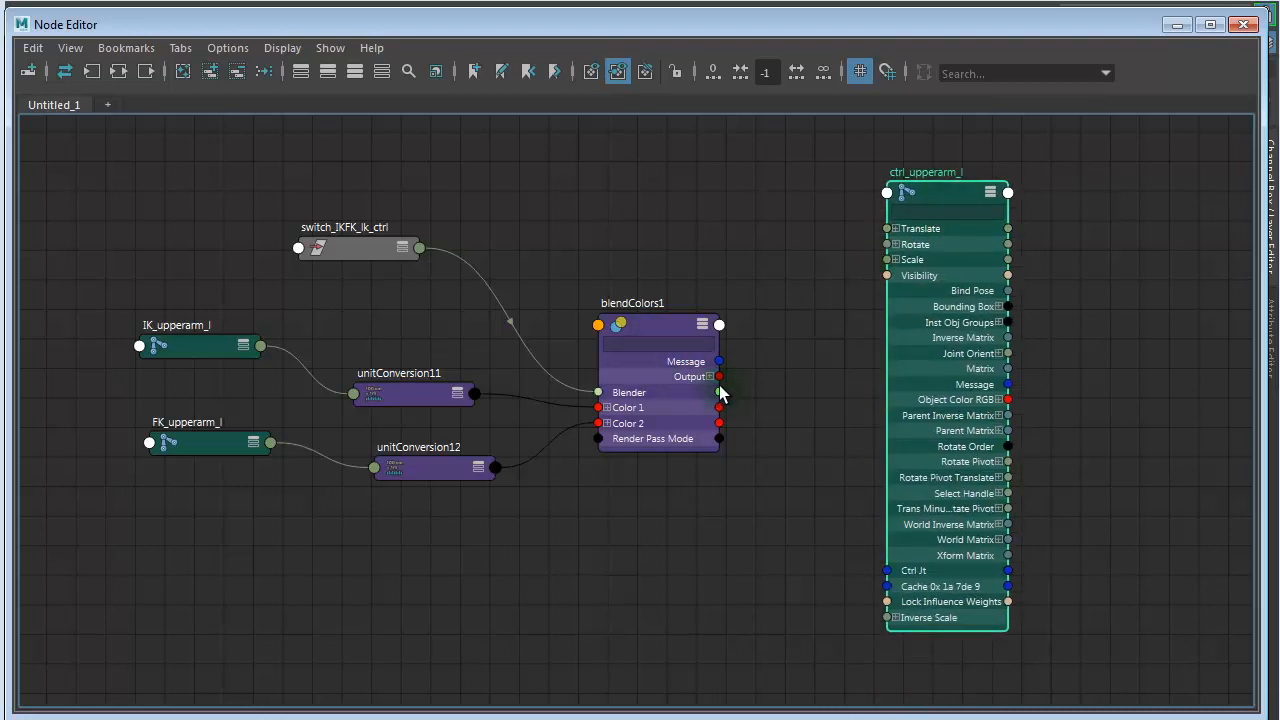
right_click_drag(693, 428, 912, 442, "alt")
right_click_drag(831, 428, 694, 511, "alt")
middle_click_drag(768, 490, 587, 585, "alt")
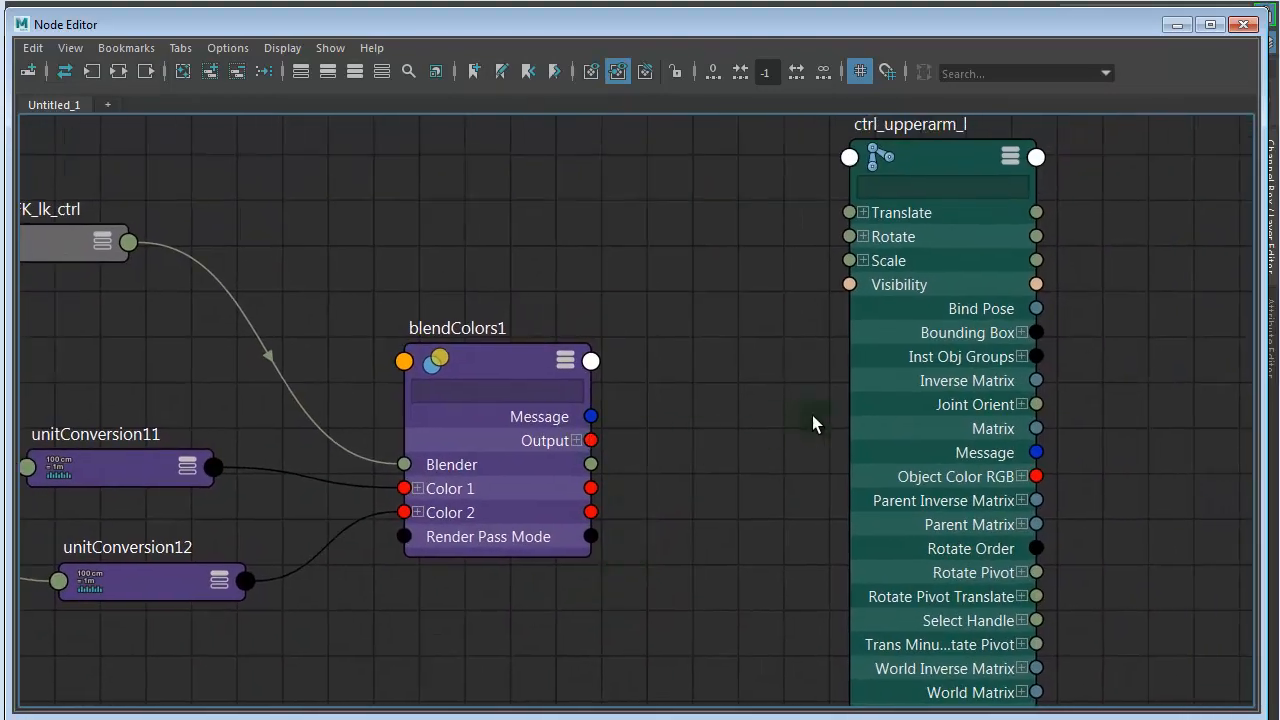
- Bring ctrl_upperarm_l closer to blendColors1 and connect the blendColors1 Output to the joint's Rotate
left_click_drag(927, 151, 801, 369)
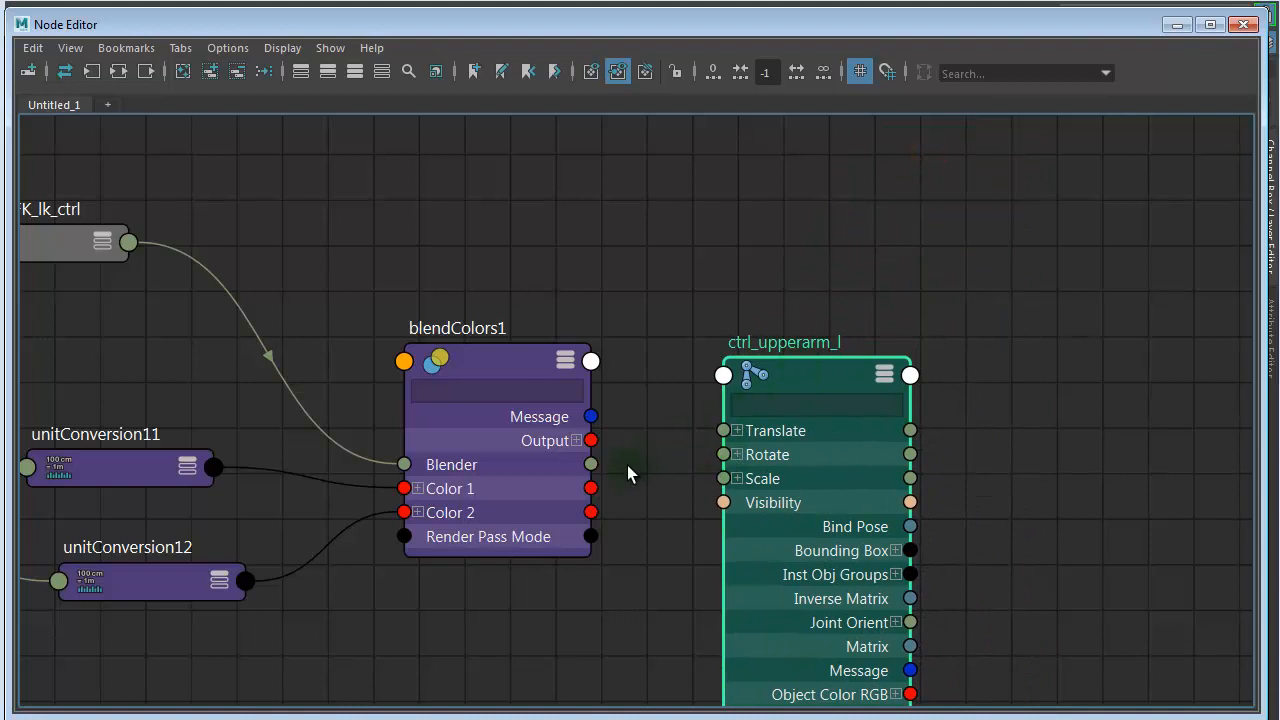
left_click_drag(608, 448, 729, 456)
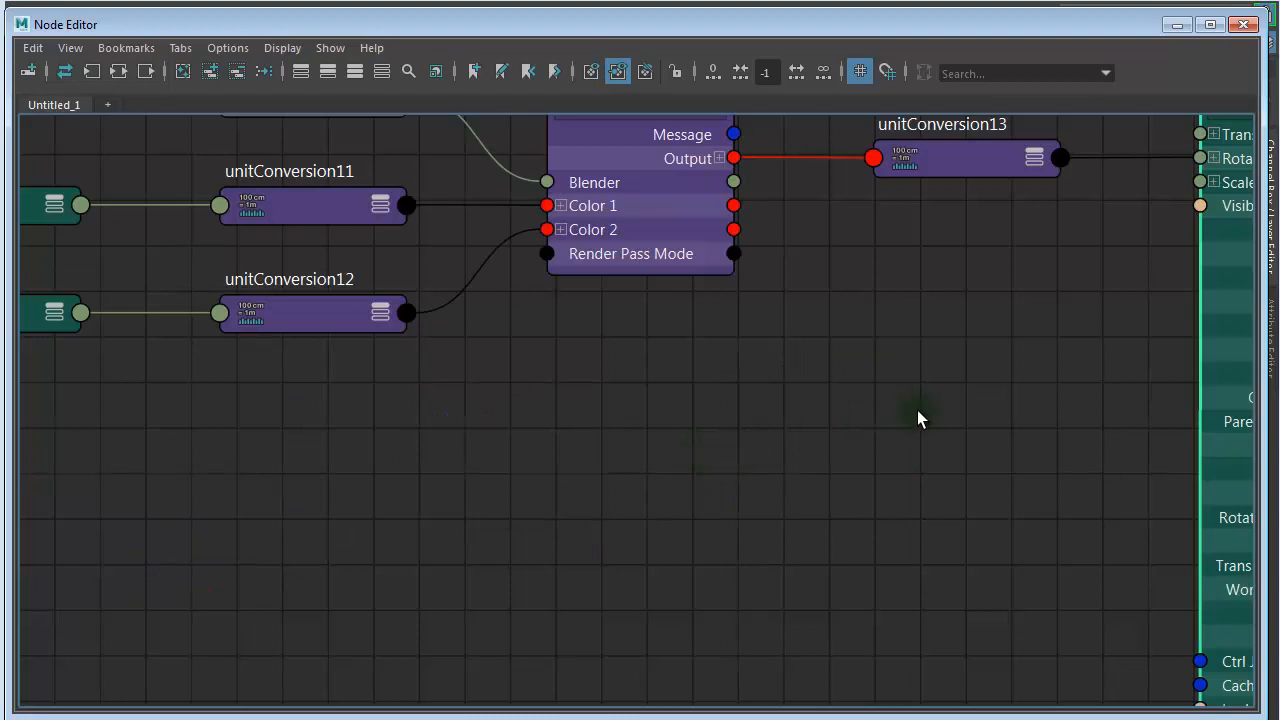
scroll(917, 417, "down", 5)
middle_click_drag(844, 397, 693, 401)
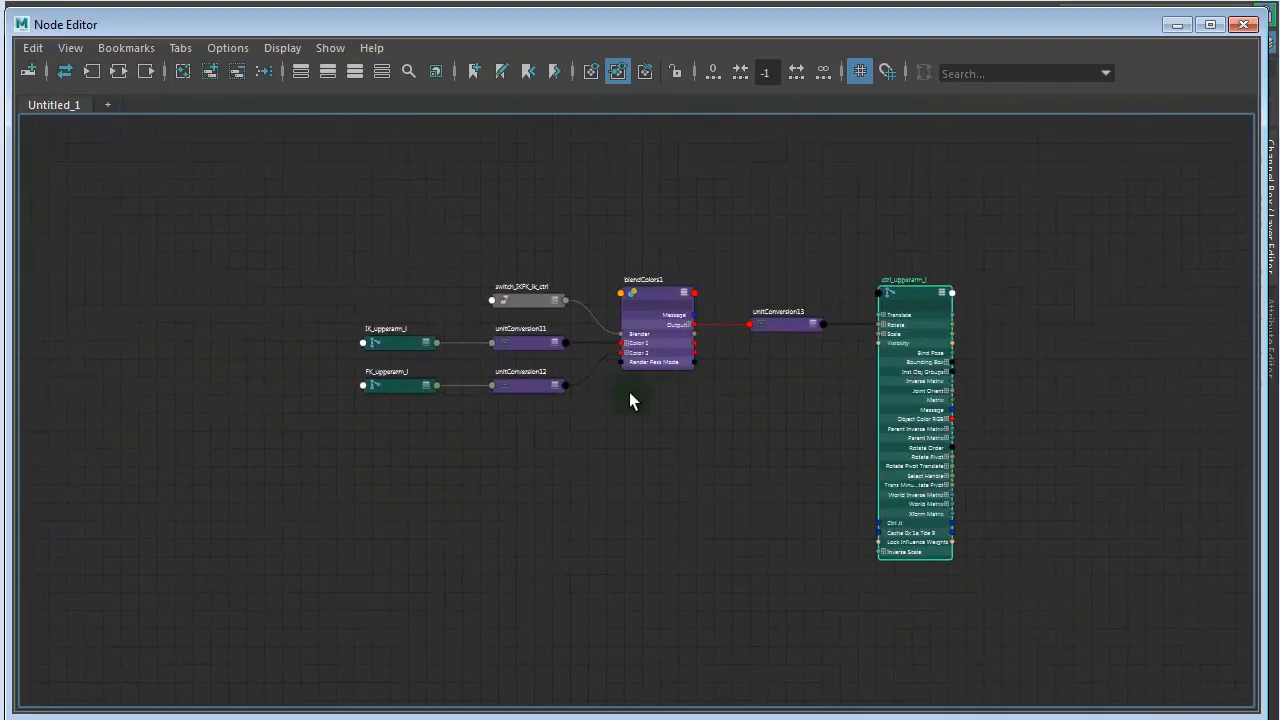
- Display only the connected attributes on every node of the upper arm blend network
left_click_drag(385, 430, 401, 310)
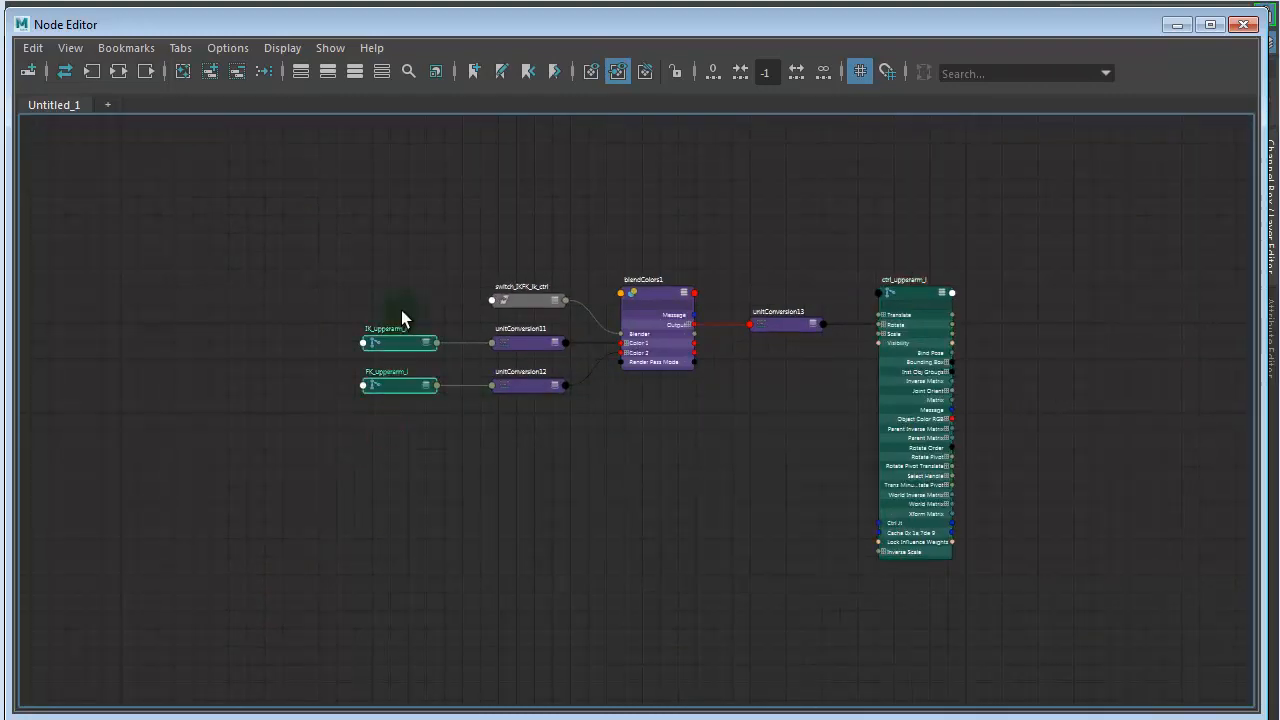
key("2")
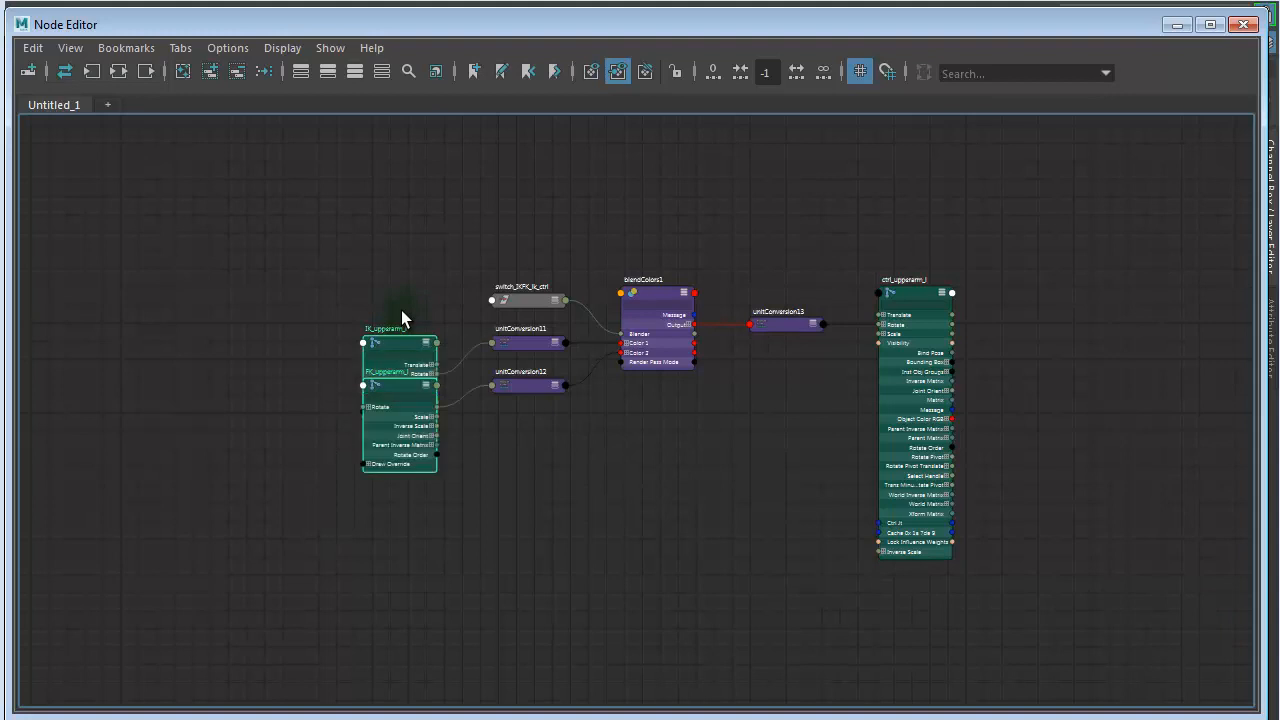
left_click_drag(286, 523, 1010, 210)
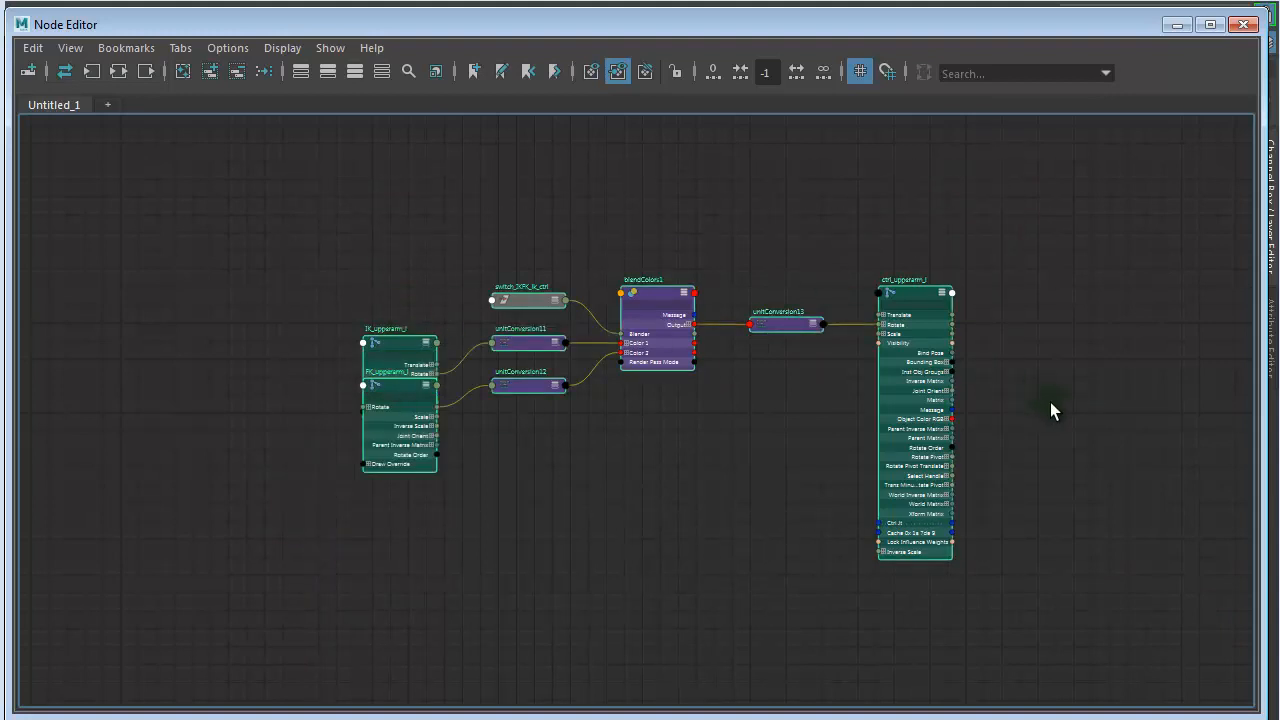
left_click_drag(260, 589, 1098, 171)
key("2")
right_click_drag(430, 450, 698, 445, "alt")
middle_click_drag(600, 354, 494, 411, "alt")
left_click(931, 463)
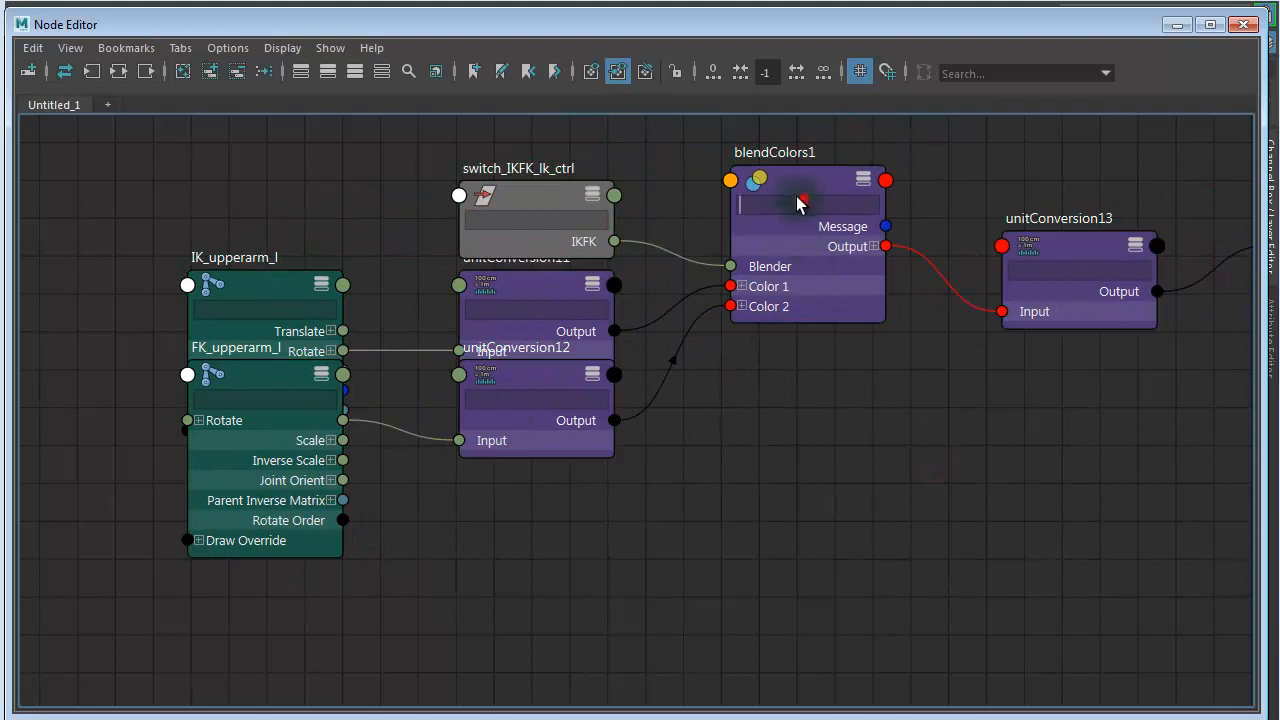
left_click(877, 489)
- Shift blendColors1 slightly toward its input nodes and rename it IKFK_l_bldc
left_click_drag(788, 175, 750, 184)
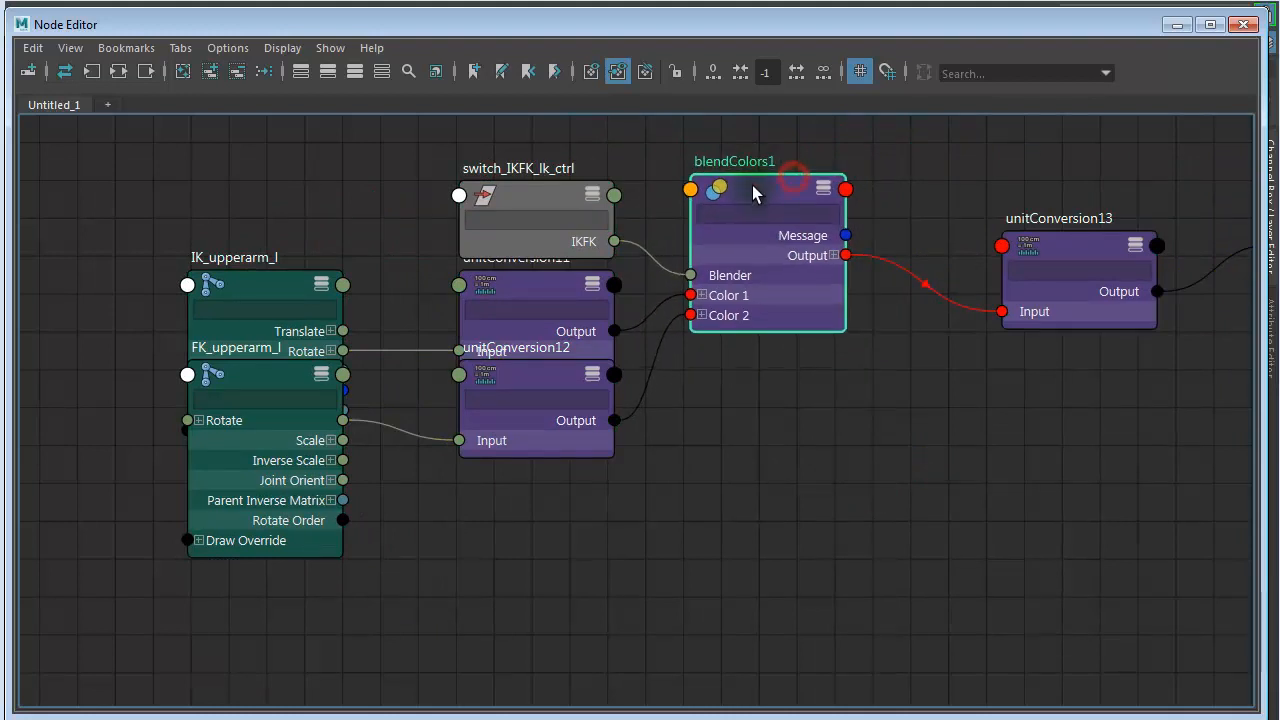
double_click(755, 163)
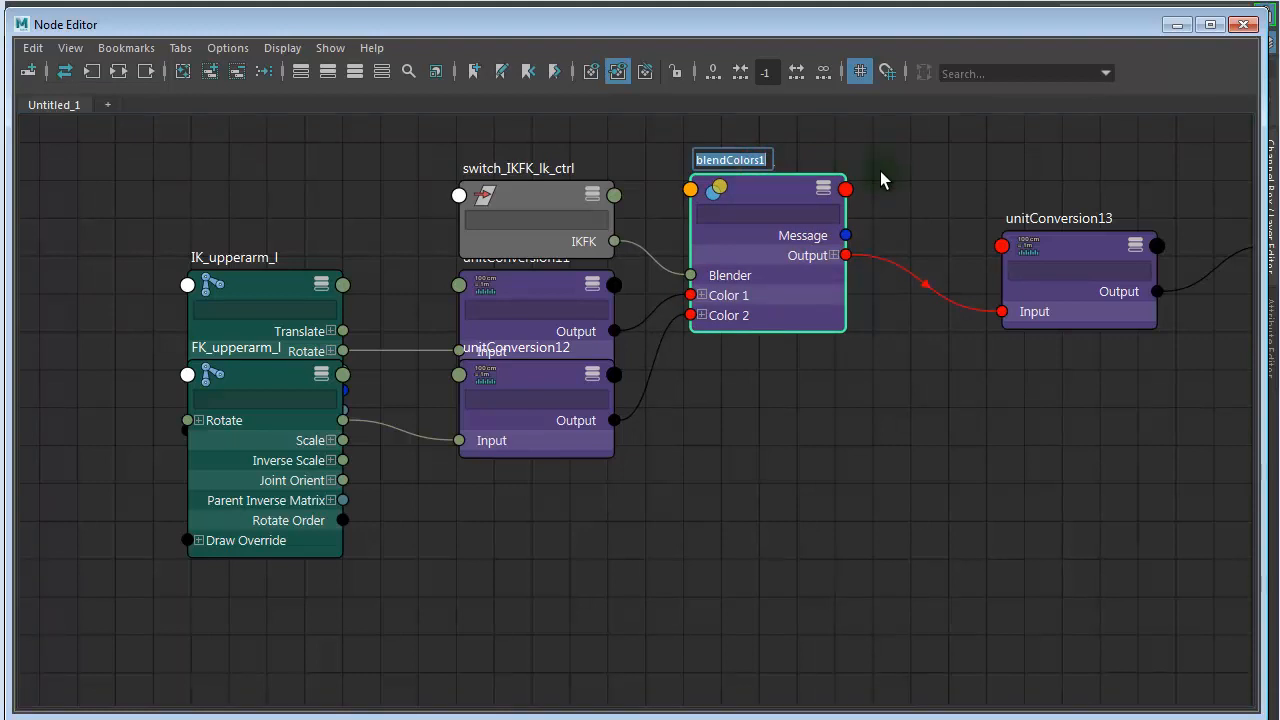
type("FK")
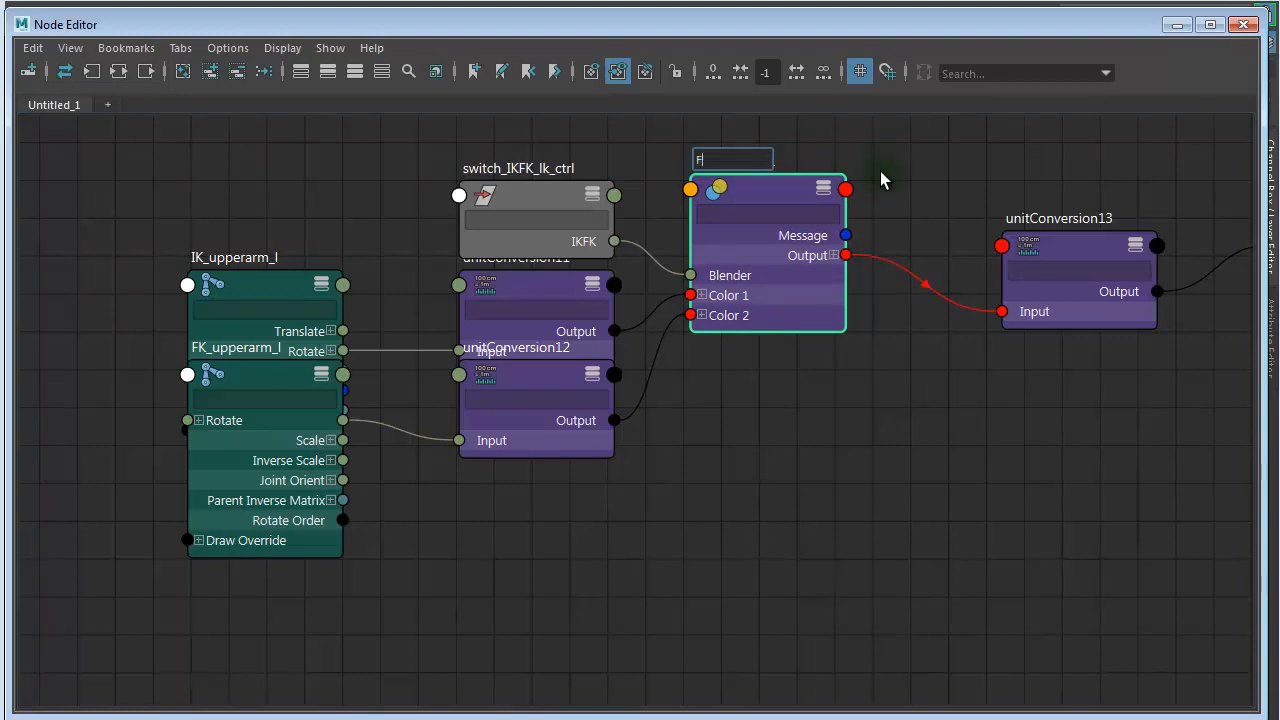
key("BackSpace")
key("BackSpace")
type("IKFK_l_bldc")
key("ctrl+a")
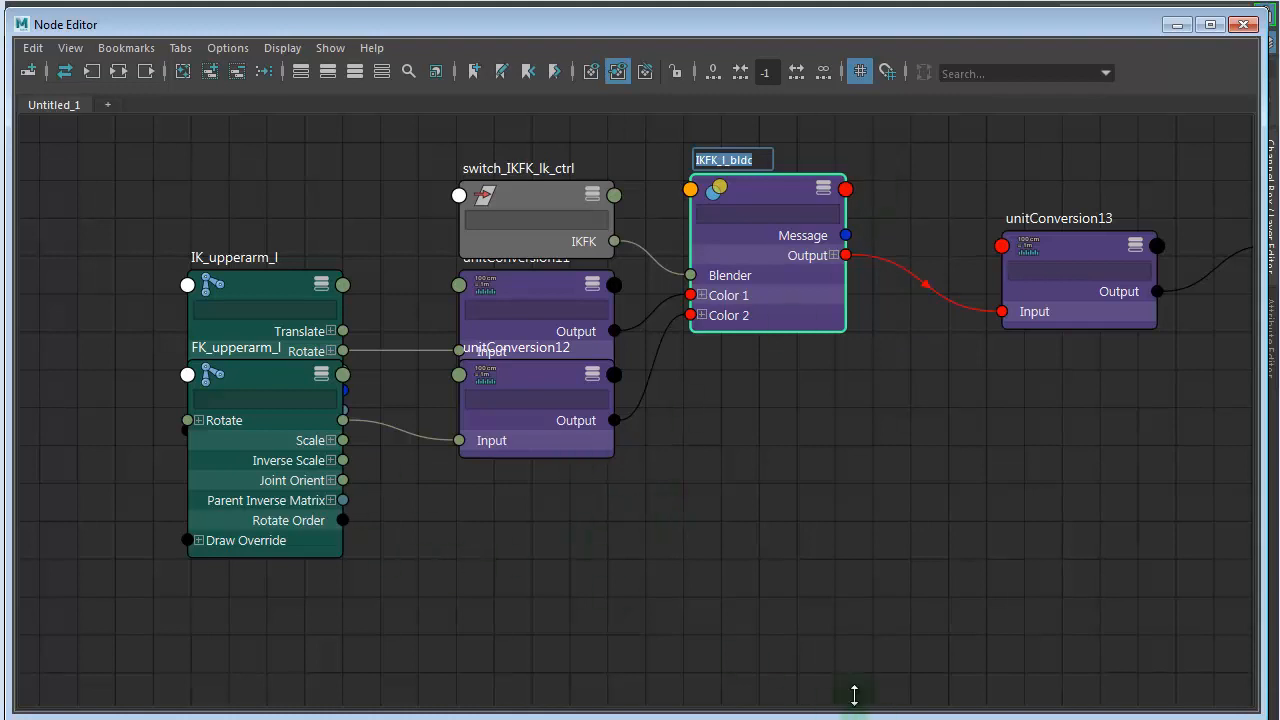
- Spread IK_upperarm_l and FK_upperarm_l apart and reposition IKFK_l_bldc and switch_IKFK_lk_ctrl to untangle the network
left_click_drag(258, 279, 183, 178)
left_click_drag(242, 395, 227, 484)
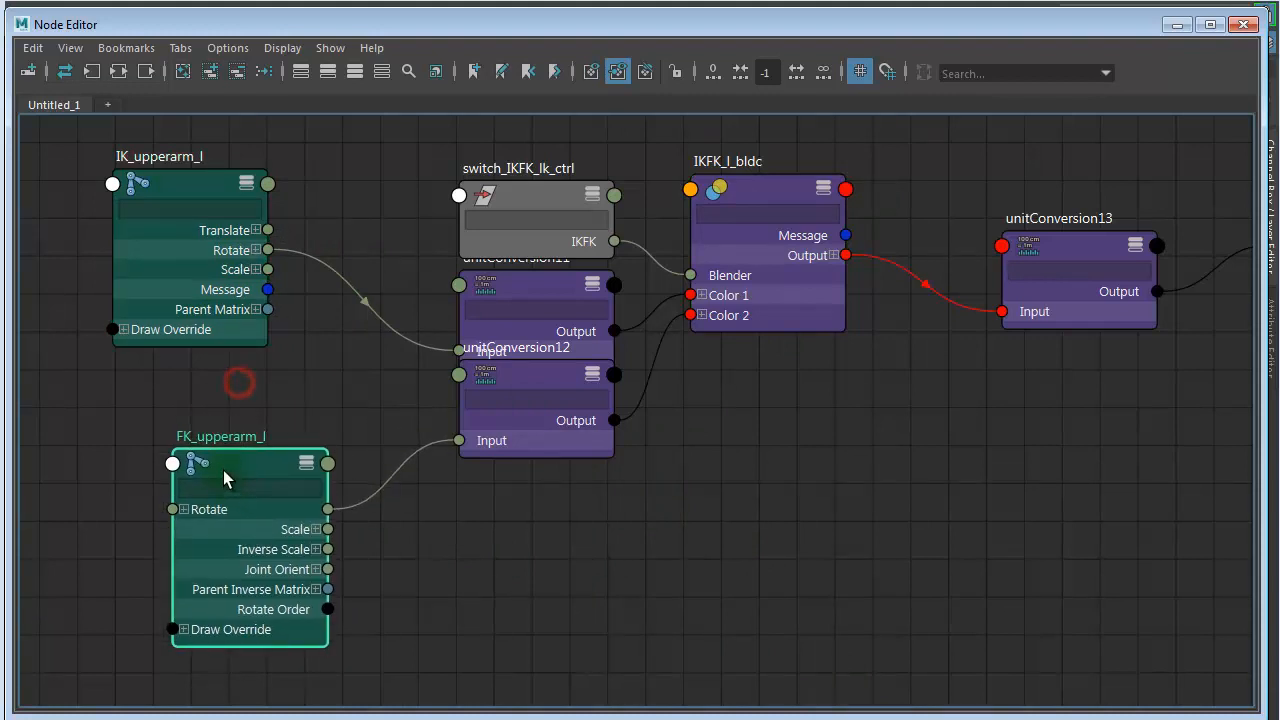
left_click_drag(744, 183, 700, 149)
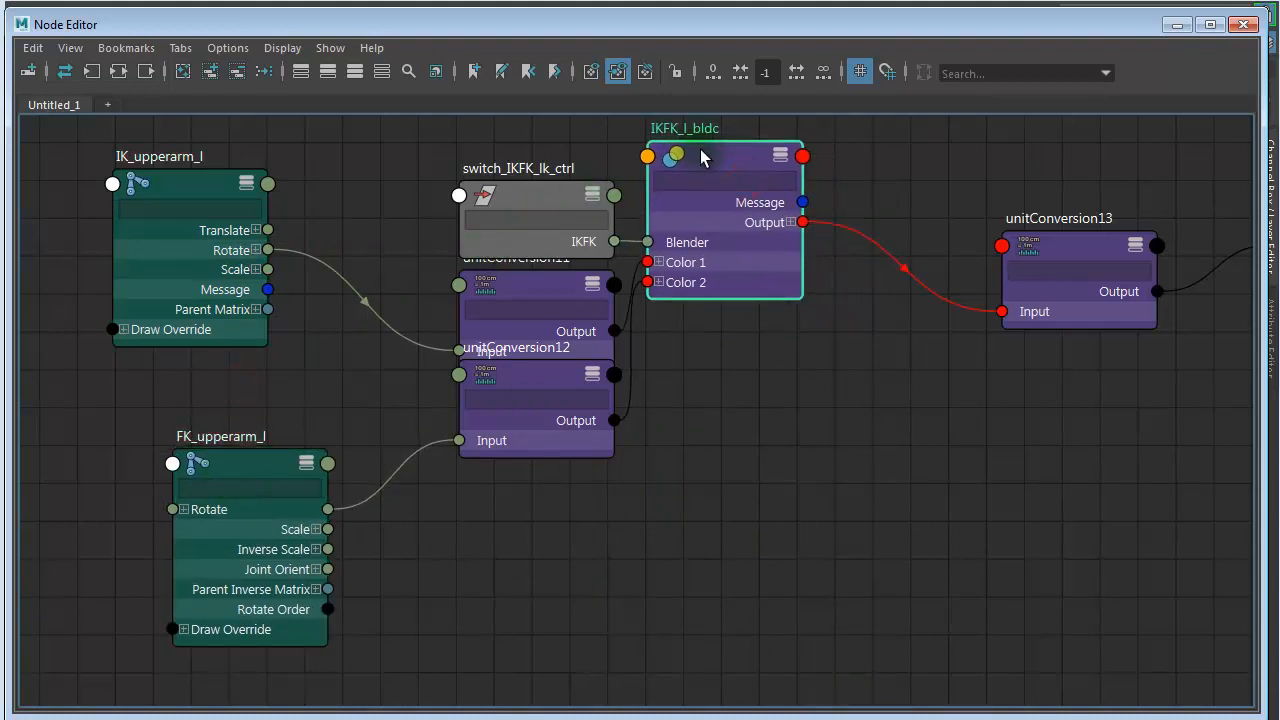
left_click_drag(535, 194, 443, 167)
- Collapse unitConversion11 and unitConversion12, separate them, and place FK_upperarm_l below IK_upperarm_l showing only its connected attributes
left_click(489, 284)
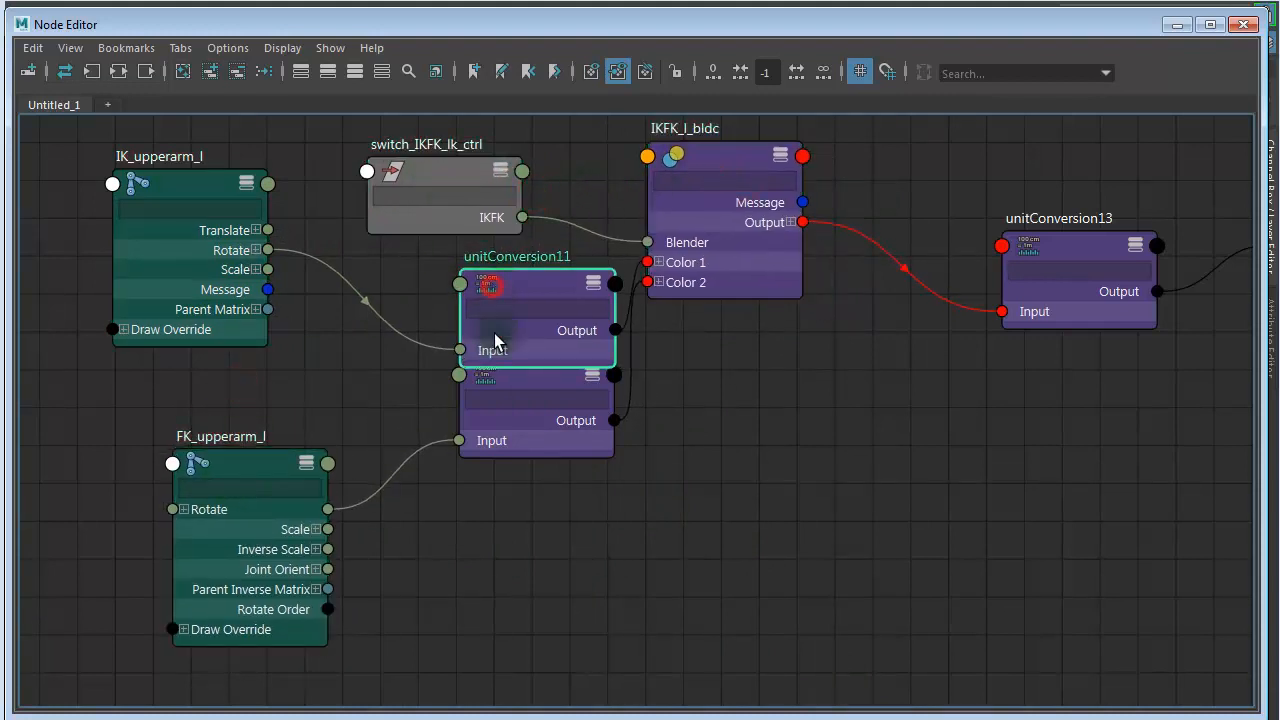
left_click_drag(549, 542, 496, 264)
key("1")
left_click(663, 484)
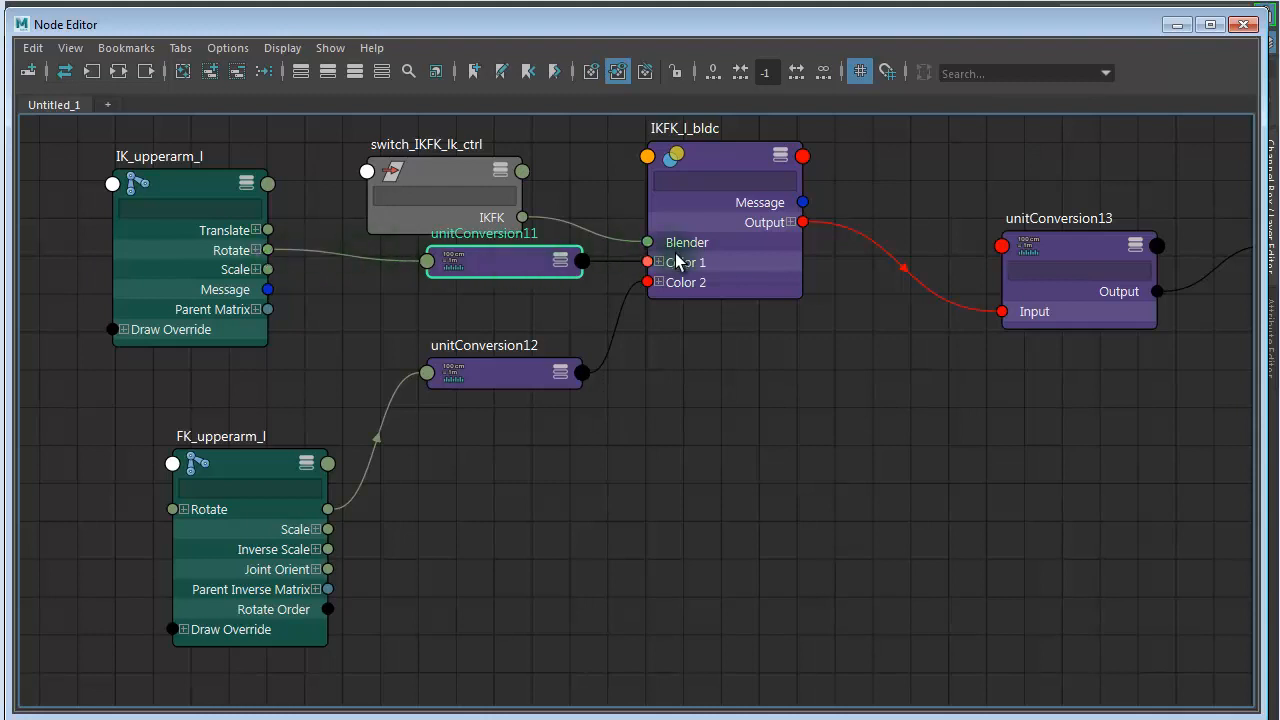
left_click_drag(489, 371, 491, 345)
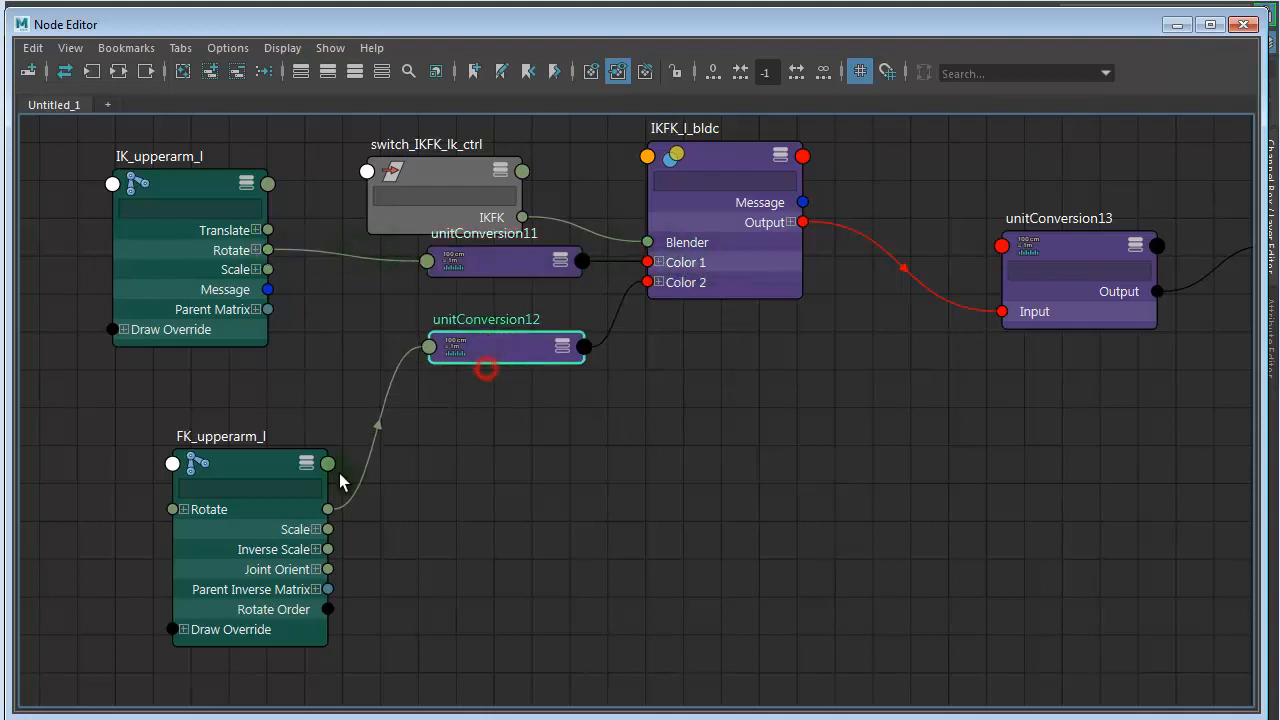
left_click_drag(230, 467, 201, 416)
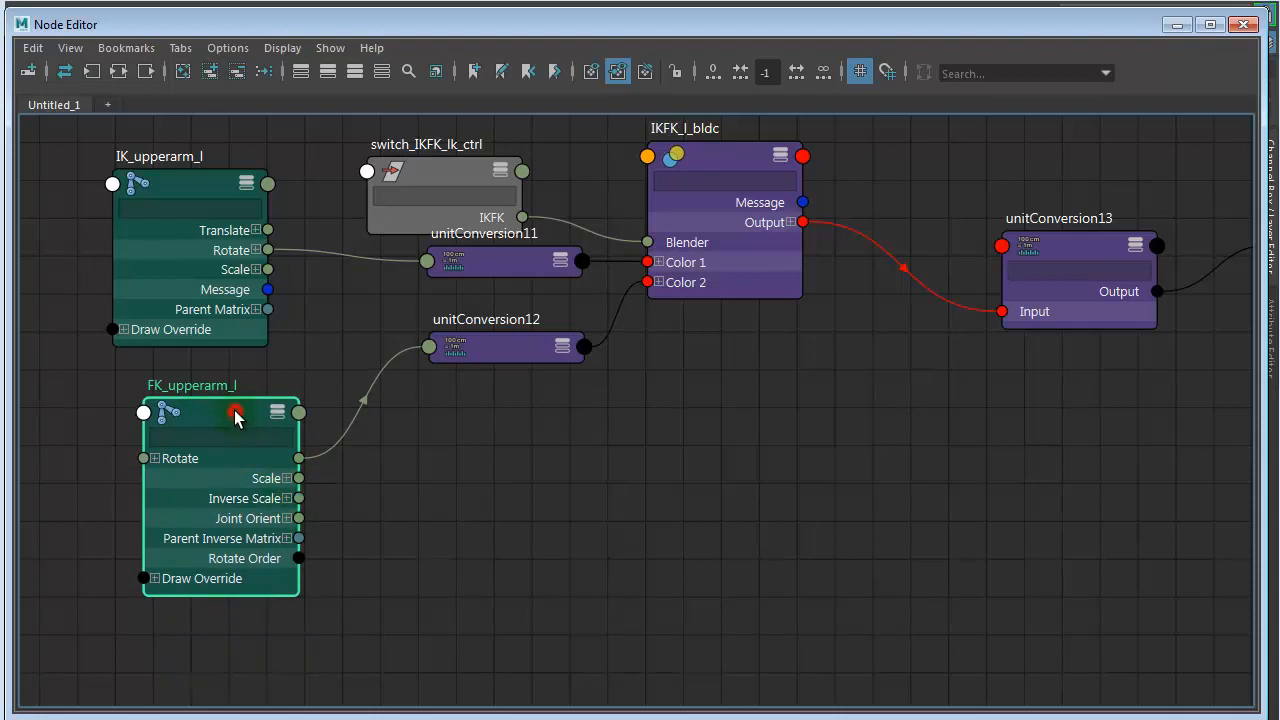
key("3")
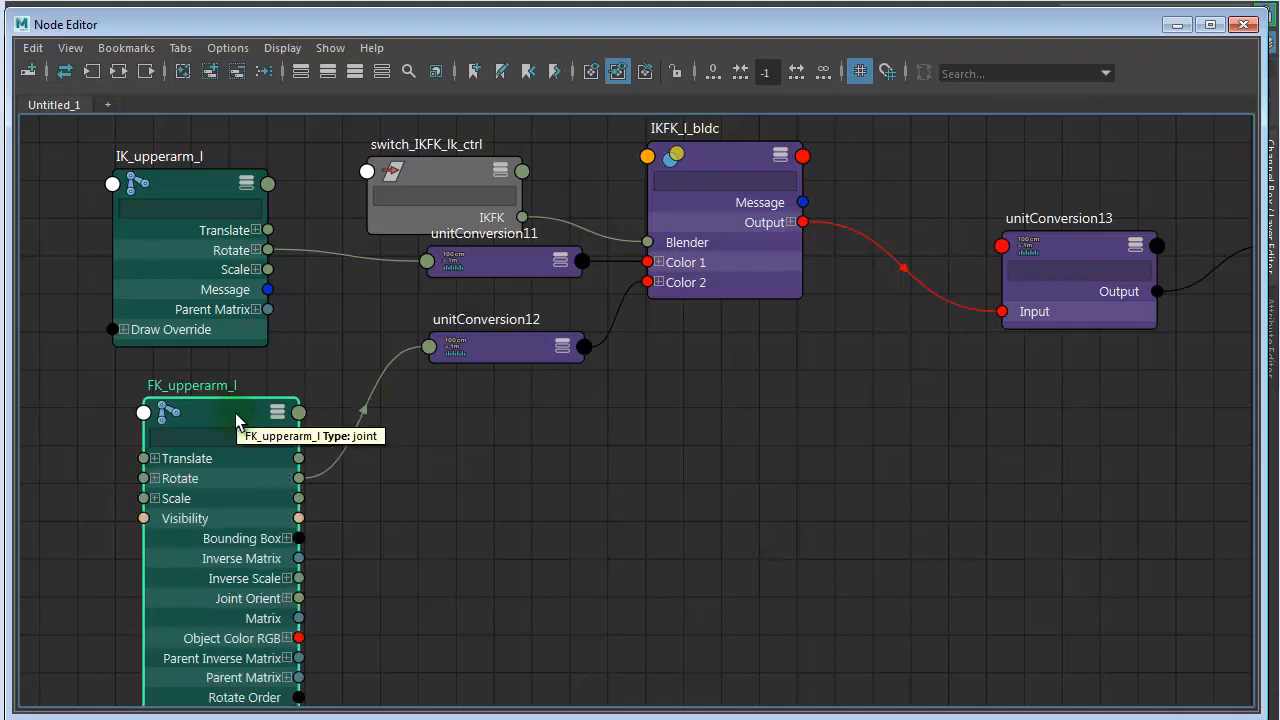
key("2")
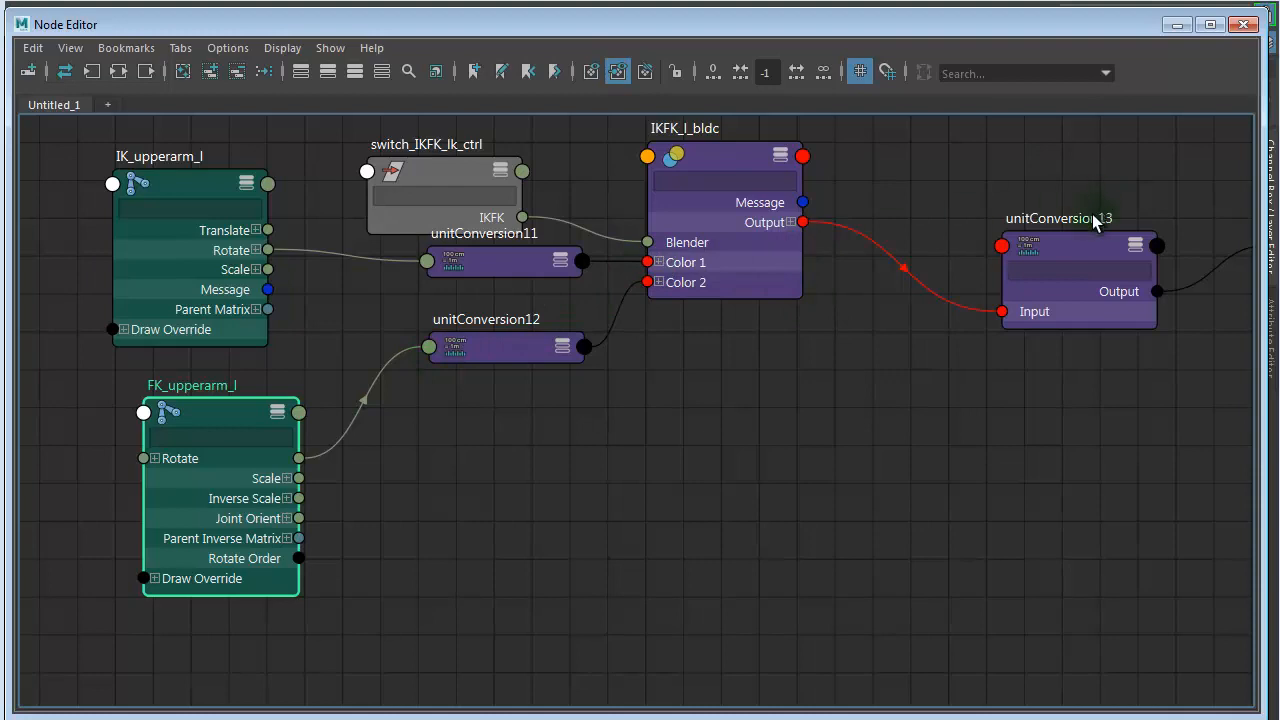
- Collapse unitConversion13 and bring it and ctrl_upperarm_l closer to the output of IKFK_l_bldc
left_click_drag(1027, 222, 993, 200)
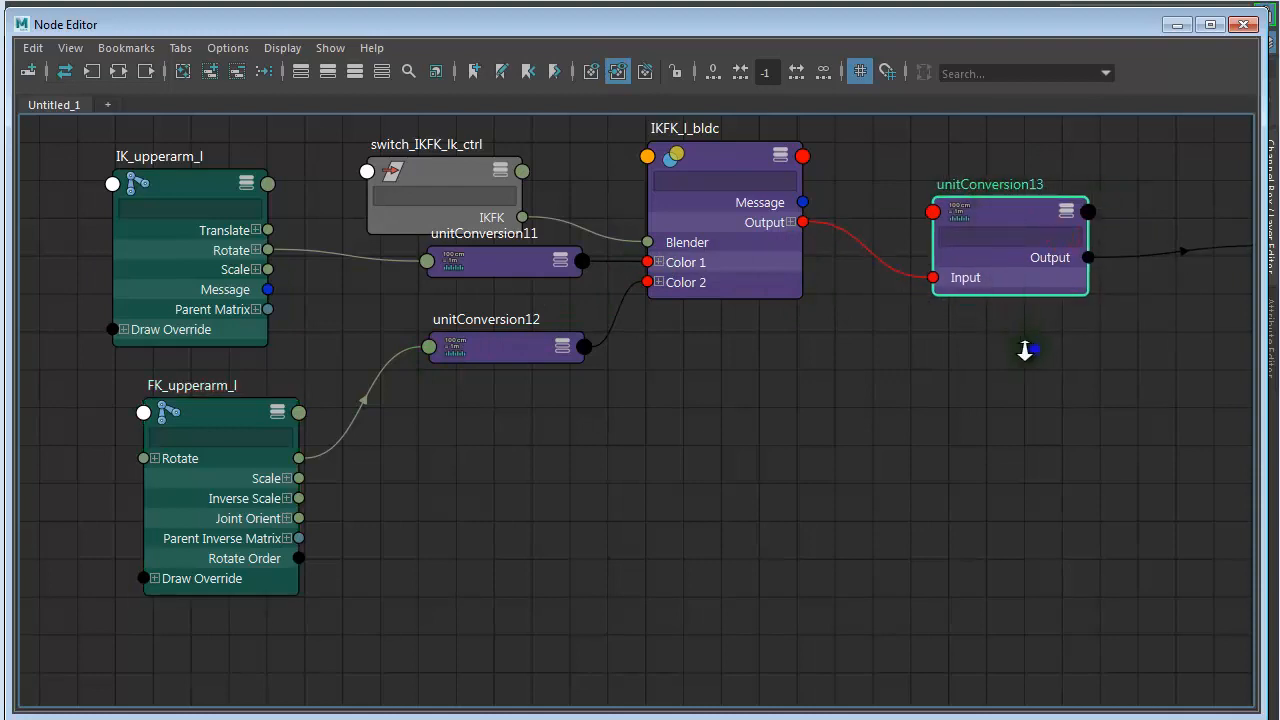
right_click_drag(1025, 350, 955, 364, "alt")
middle_click_drag(904, 361, 629, 392, "alt")
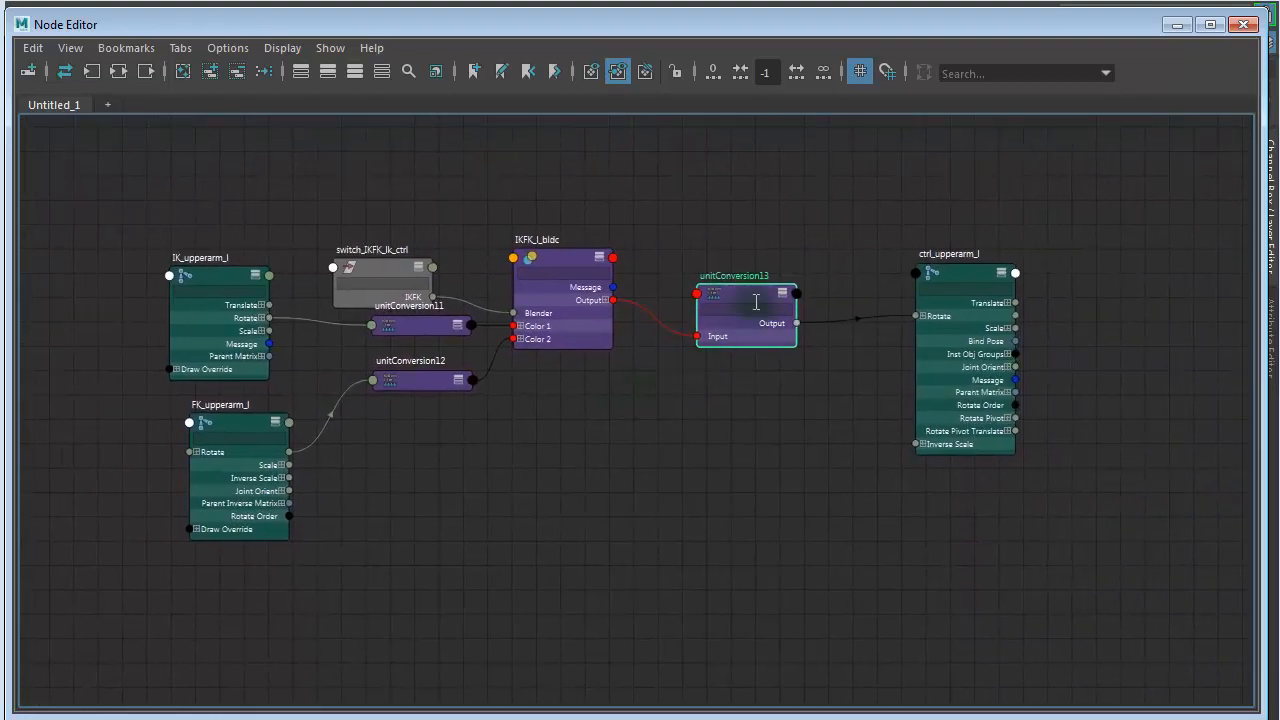
key("1")
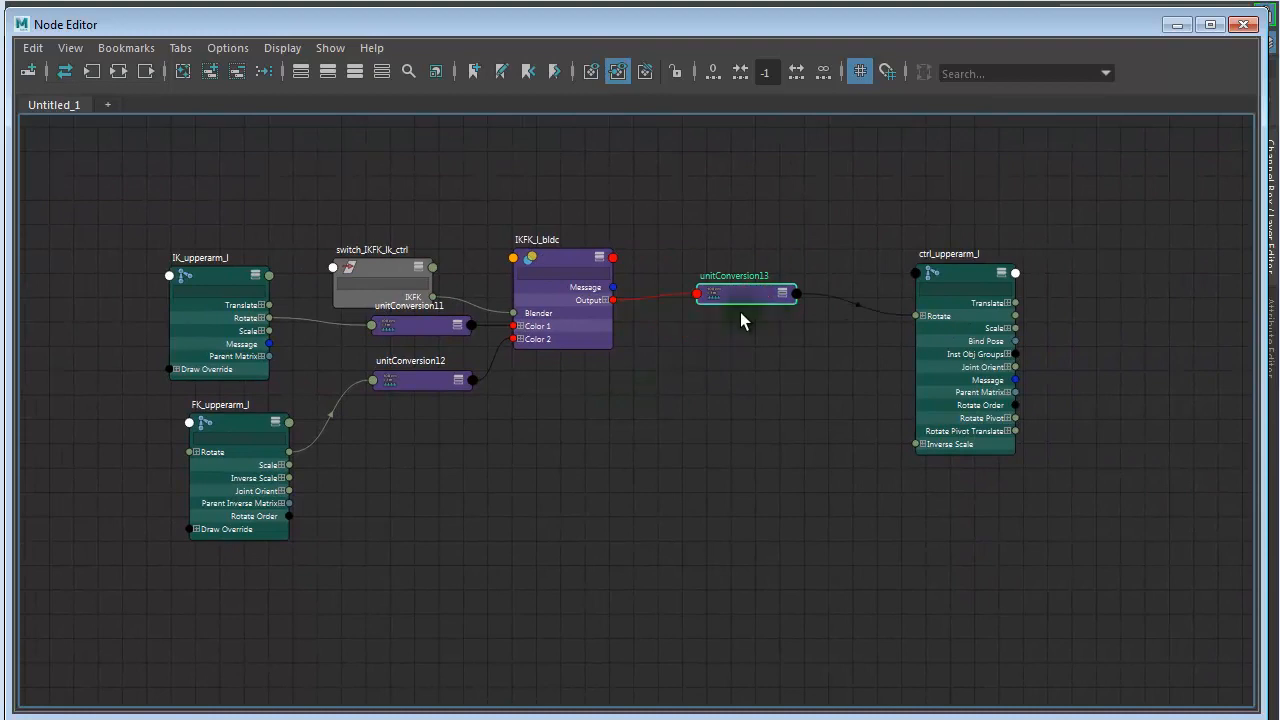
left_click_drag(749, 291, 686, 300)
left_click_drag(926, 272, 800, 270)
right_click_drag(548, 462, 686, 462, "alt")
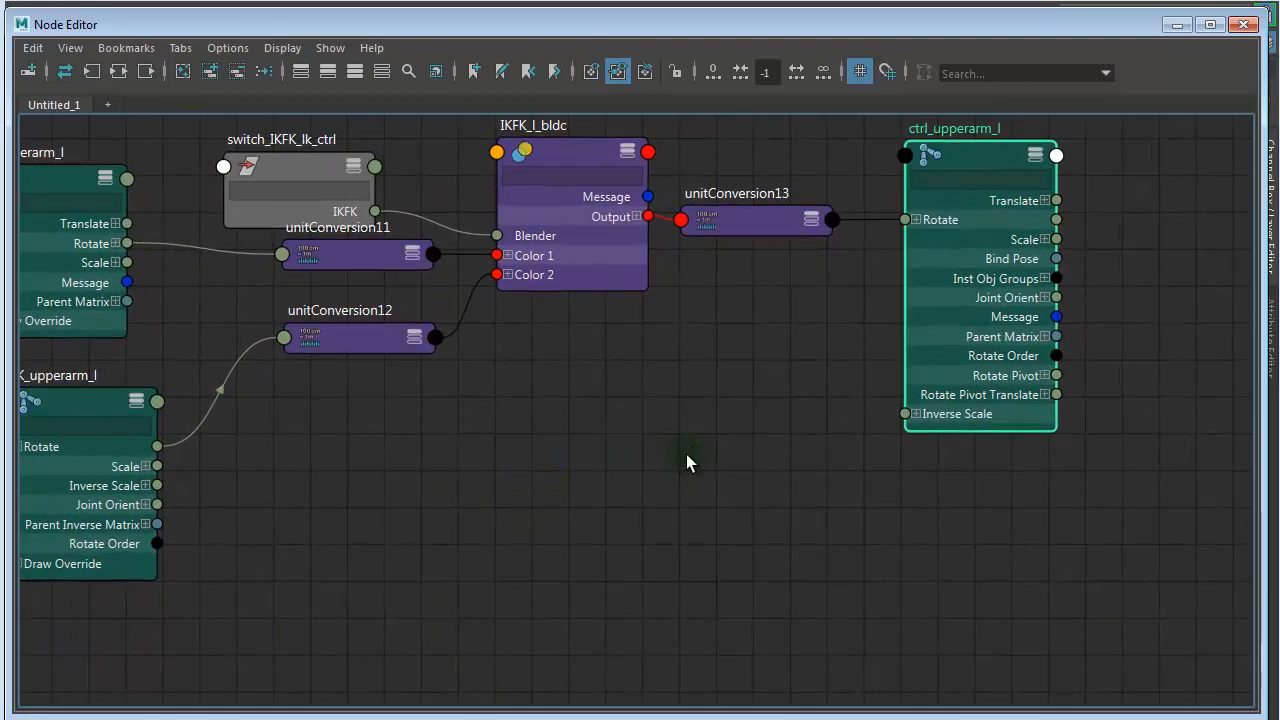
middle_click_drag(686, 462, 786, 508, "alt")
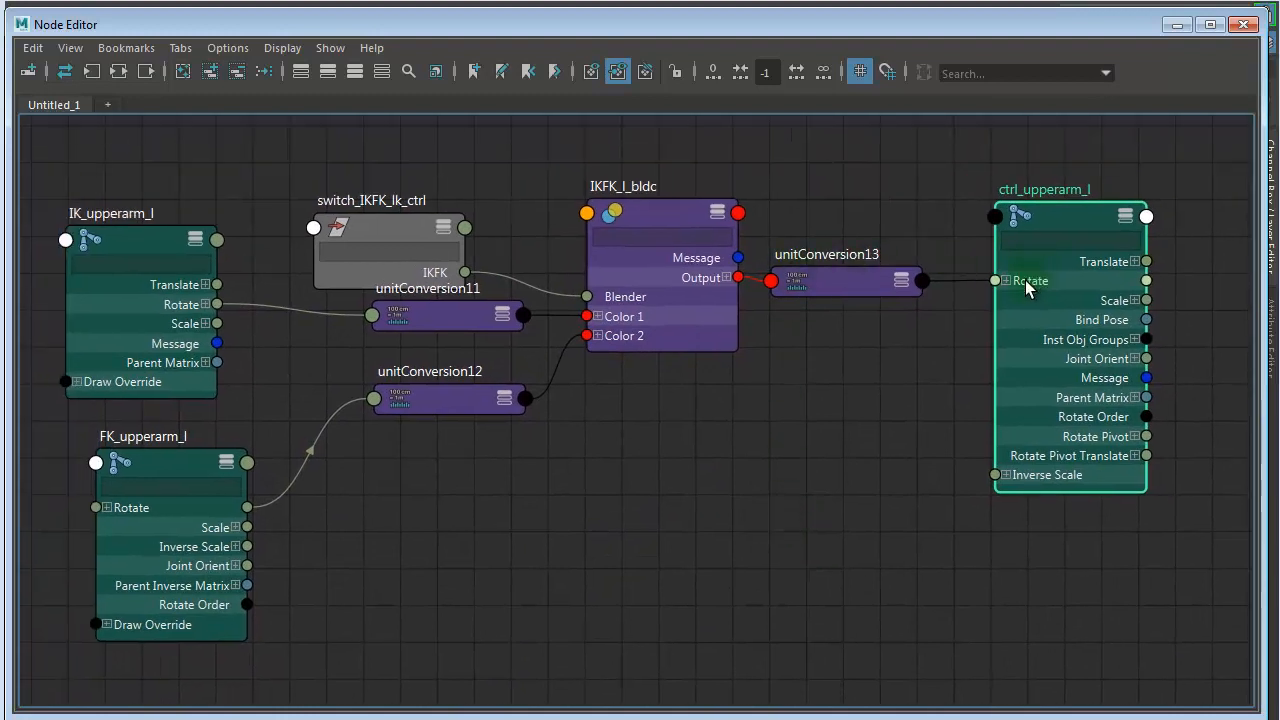
left_click_drag(1074, 218, 1069, 215)
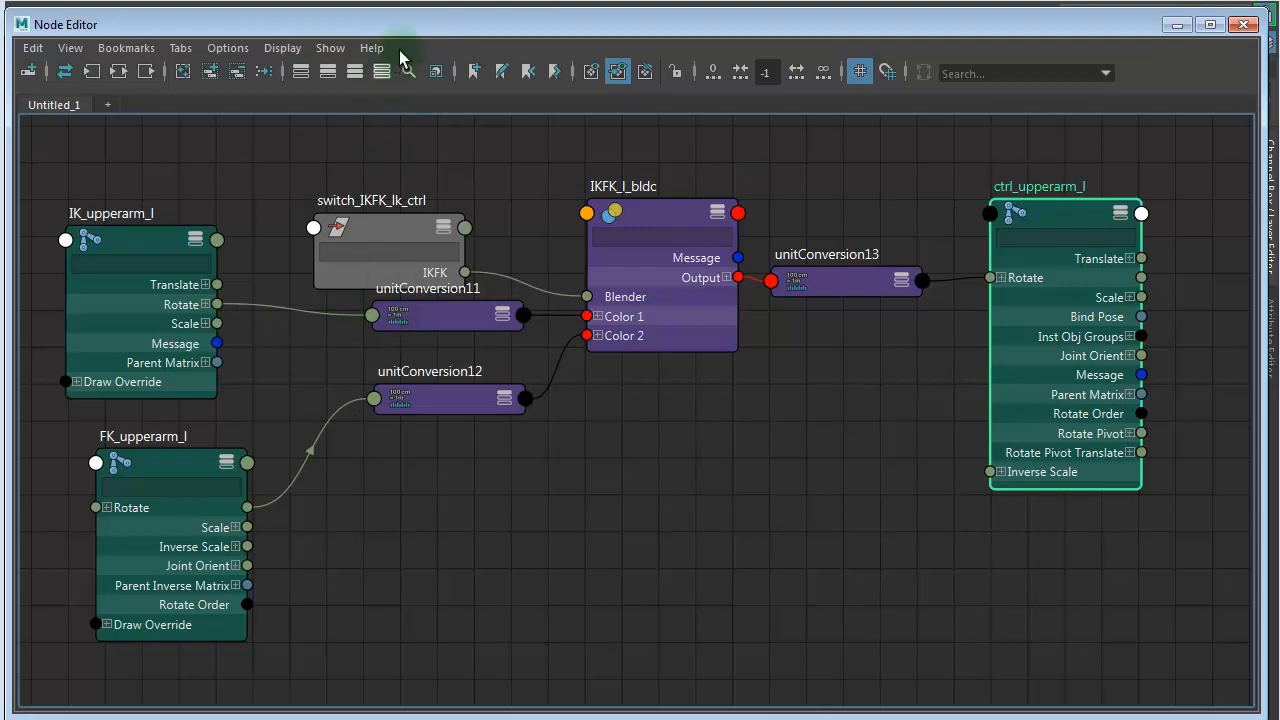
- Move the Node Editor out of the way and close the Outliner to uncover the viewport
left_click_drag(415, 27, 525, 51)
left_click_drag(1209, 132, 1279, 20)
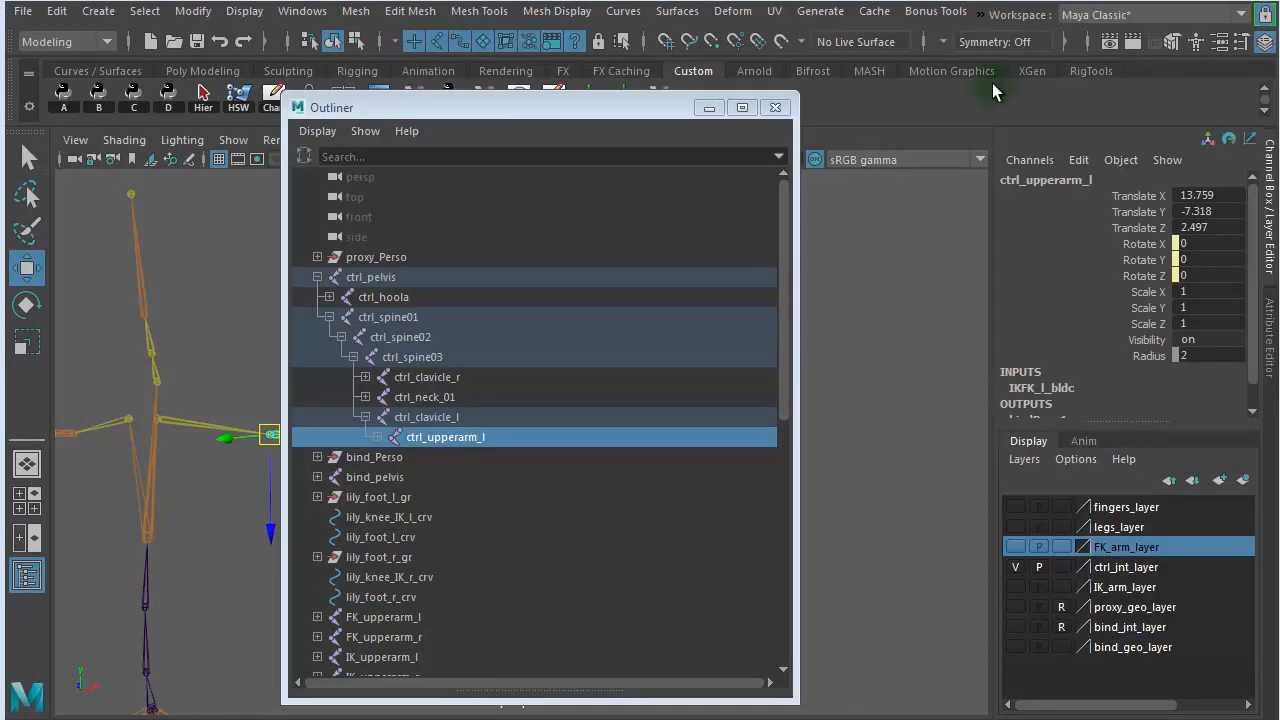
left_click(776, 112)
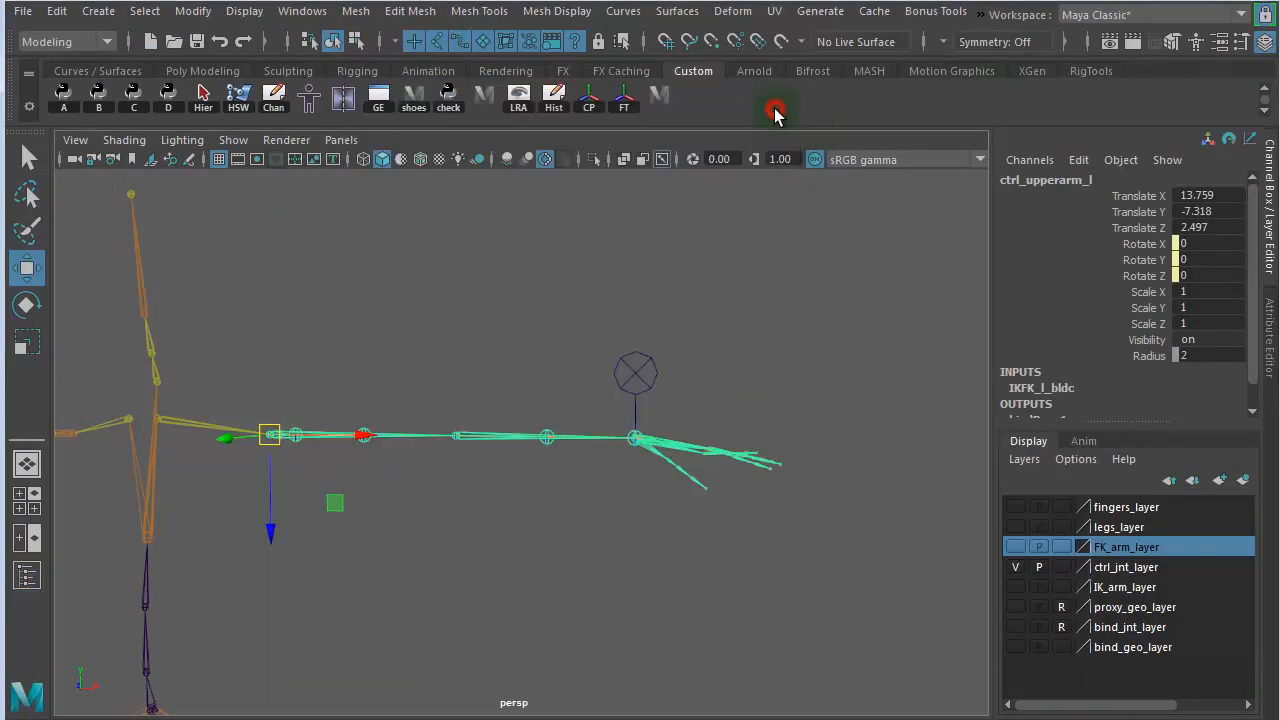
- Make FK_arm_layer and IK_arm_layer visible and select the switch_IKFK_lk_ctrl curve above the left wrist
left_click_drag(610, 334, 646, 373)
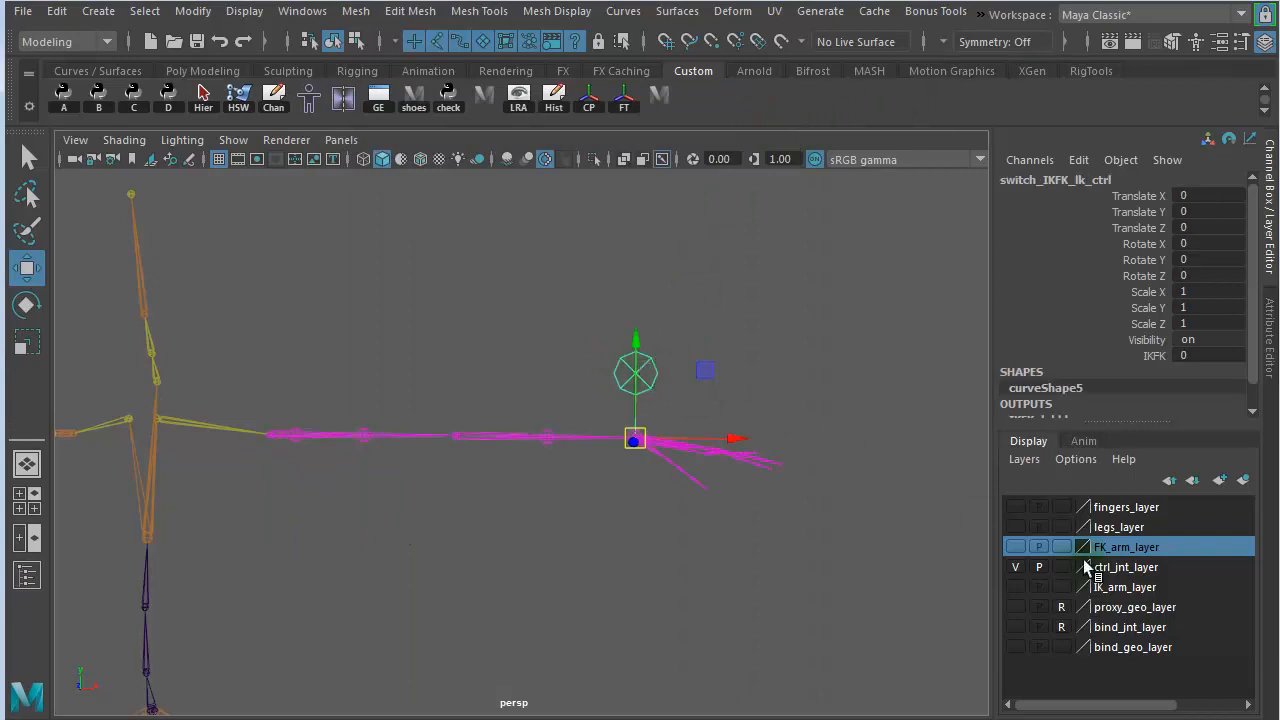
left_click(1013, 547)
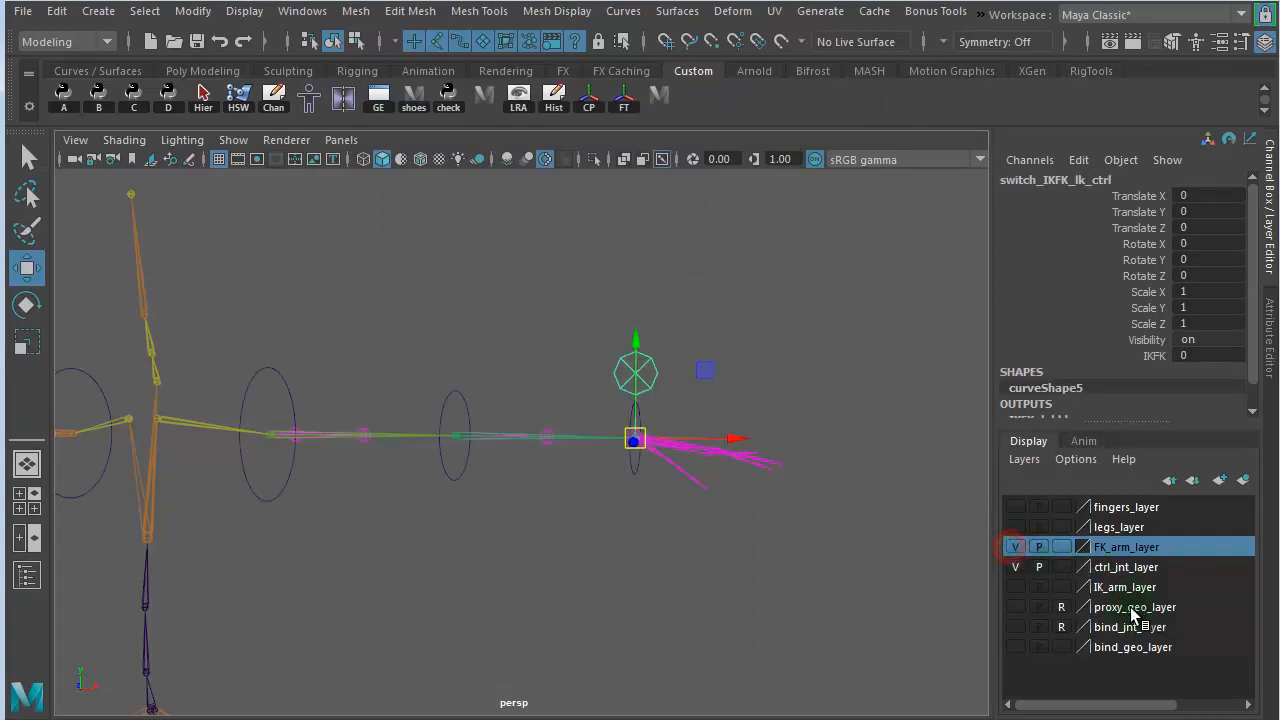
left_click(1016, 587)
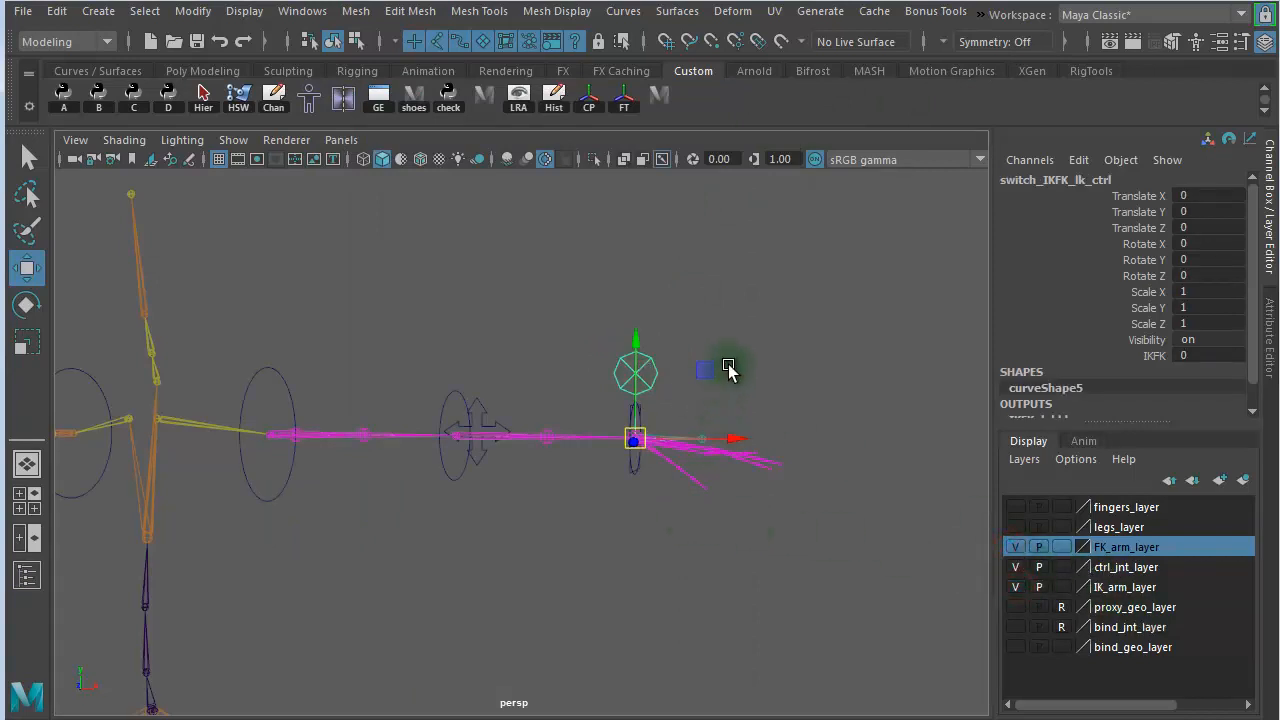
left_click(812, 312)
left_click_drag(611, 358, 720, 366)
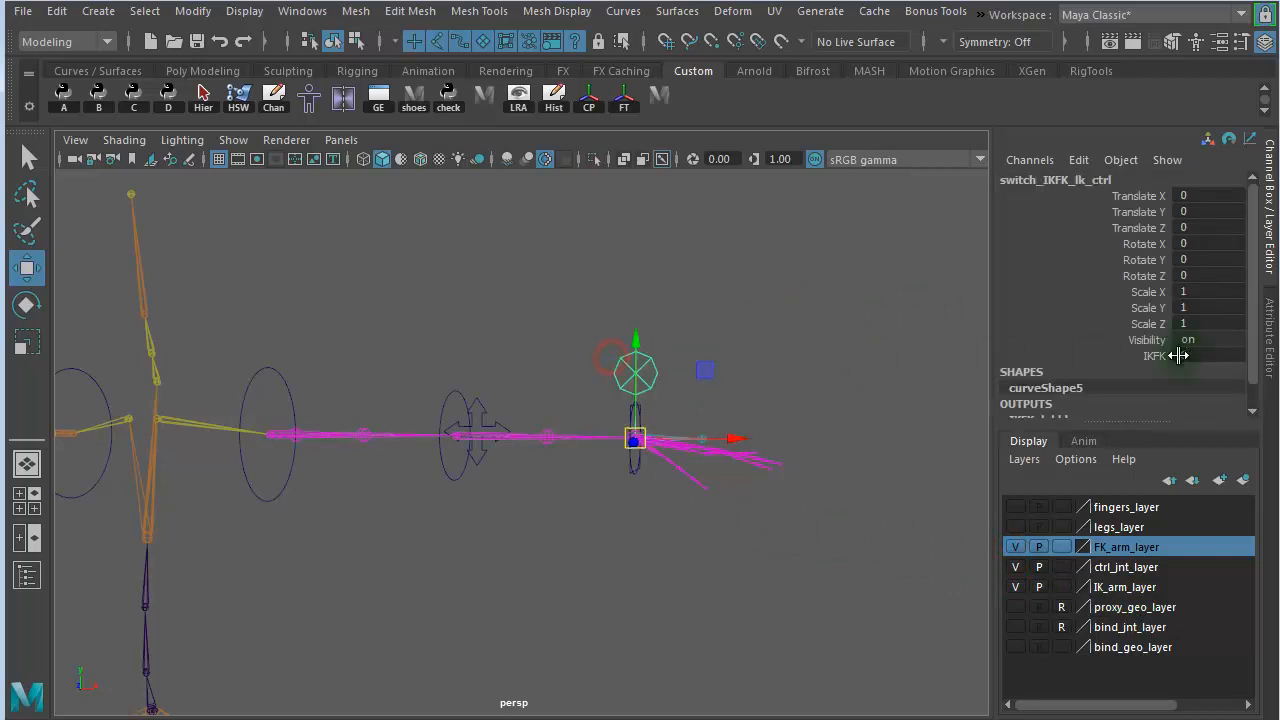
- Show bind_geo_layer and rotate lily_shoulder_FK_l_crv about 30° in Y and 51° in Z to raise the left arm
left_click_drag(292, 487, 241, 510)
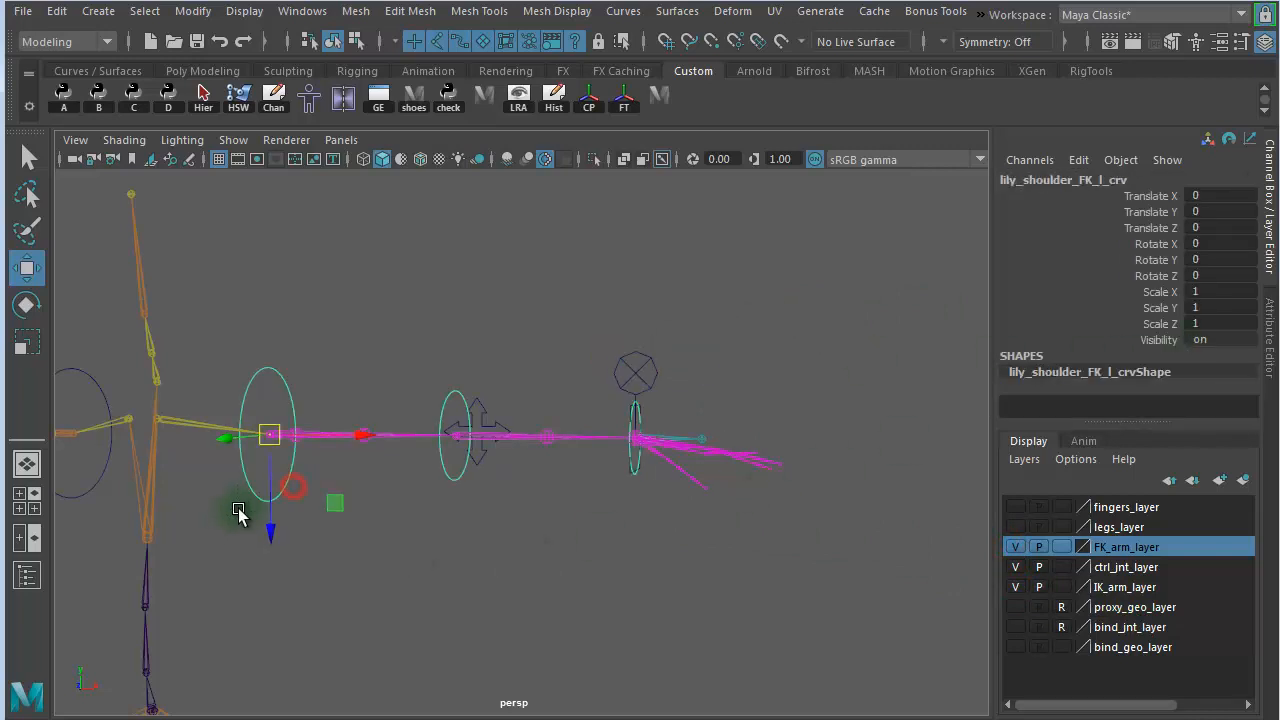
key("e")
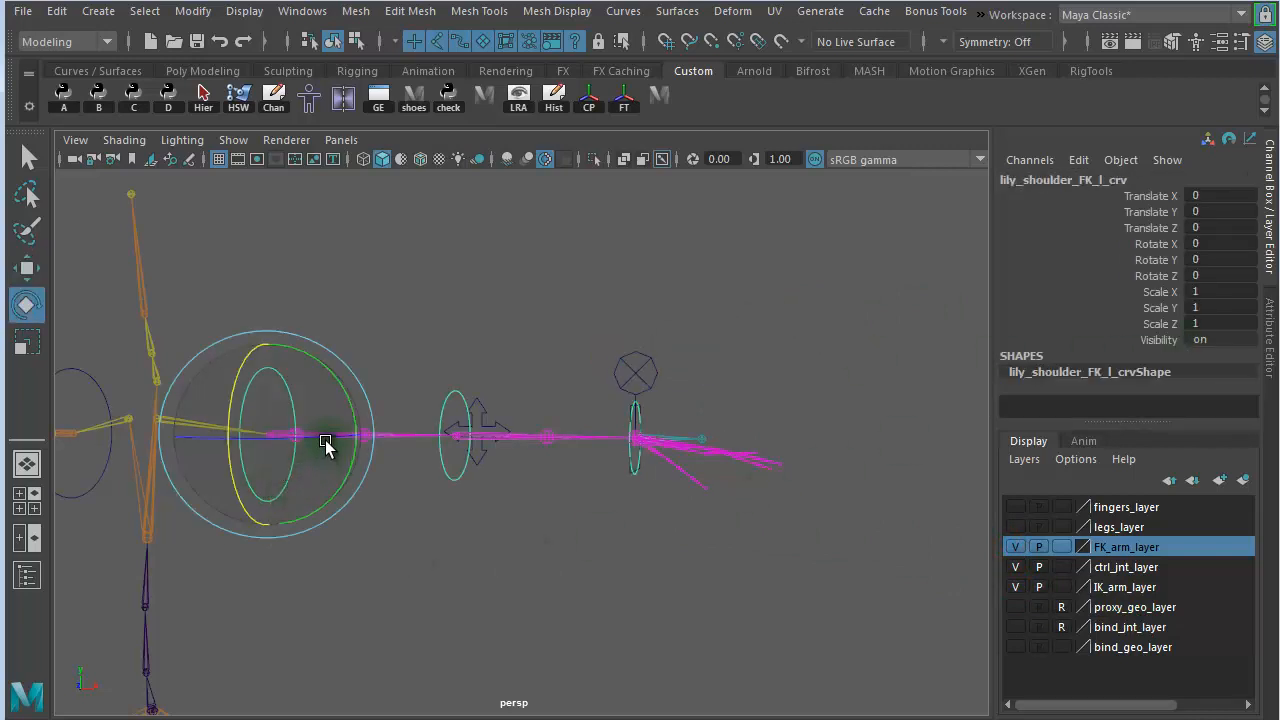
left_click(1015, 647)
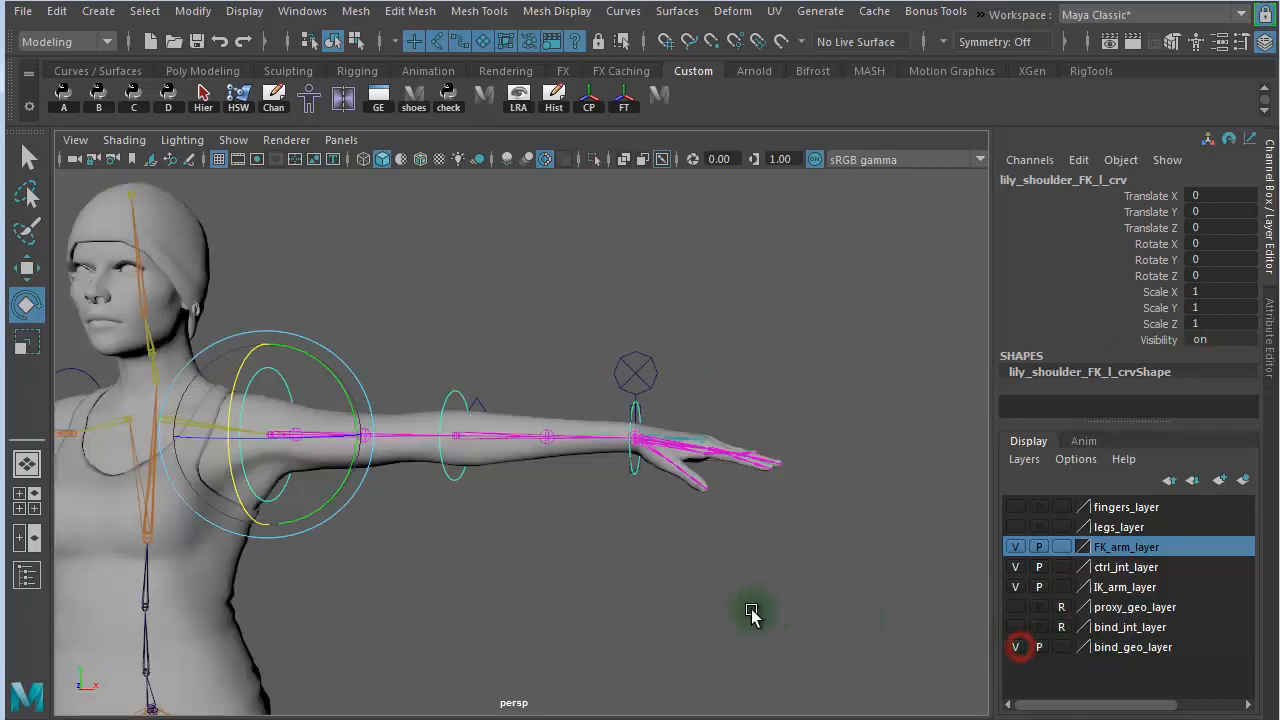
left_click_drag(294, 434, 296, 362)
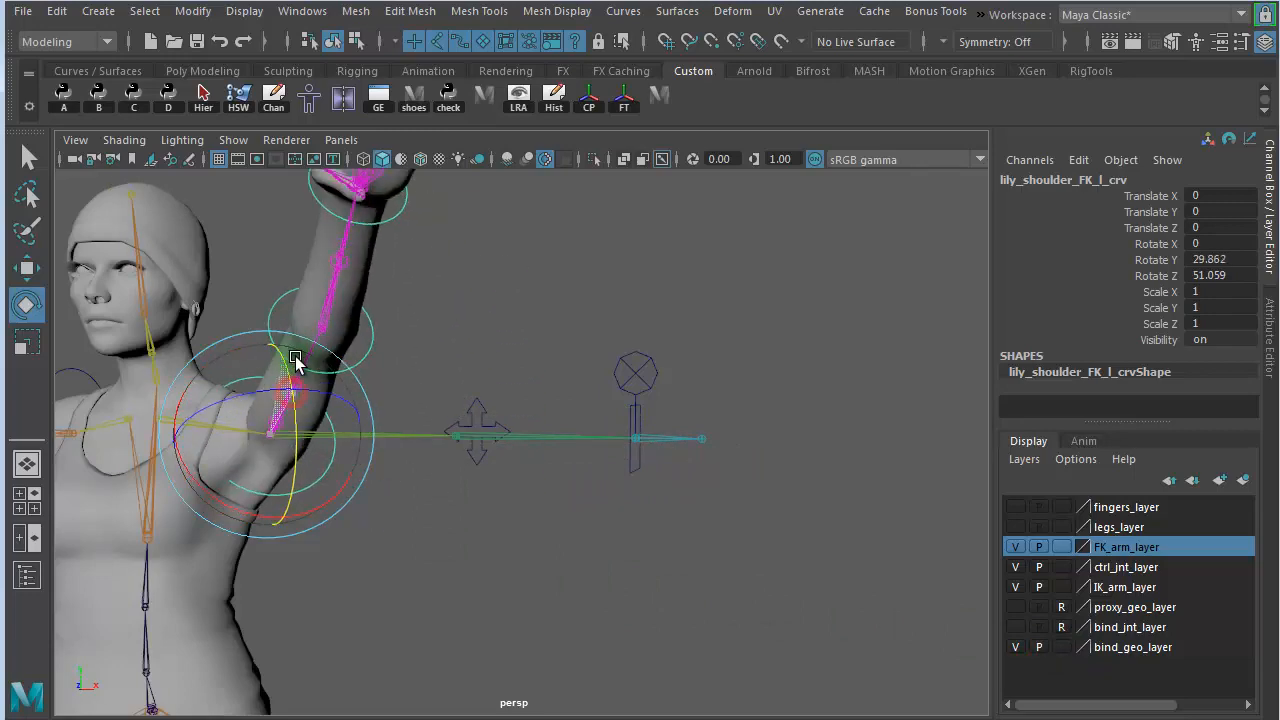
- Select the switch_IKFK_lk_ctrl curve and raise its IKFK value to blend the left arm from the FK joints to the IK joints
left_click_drag(490, 540, 545, 585, "alt")
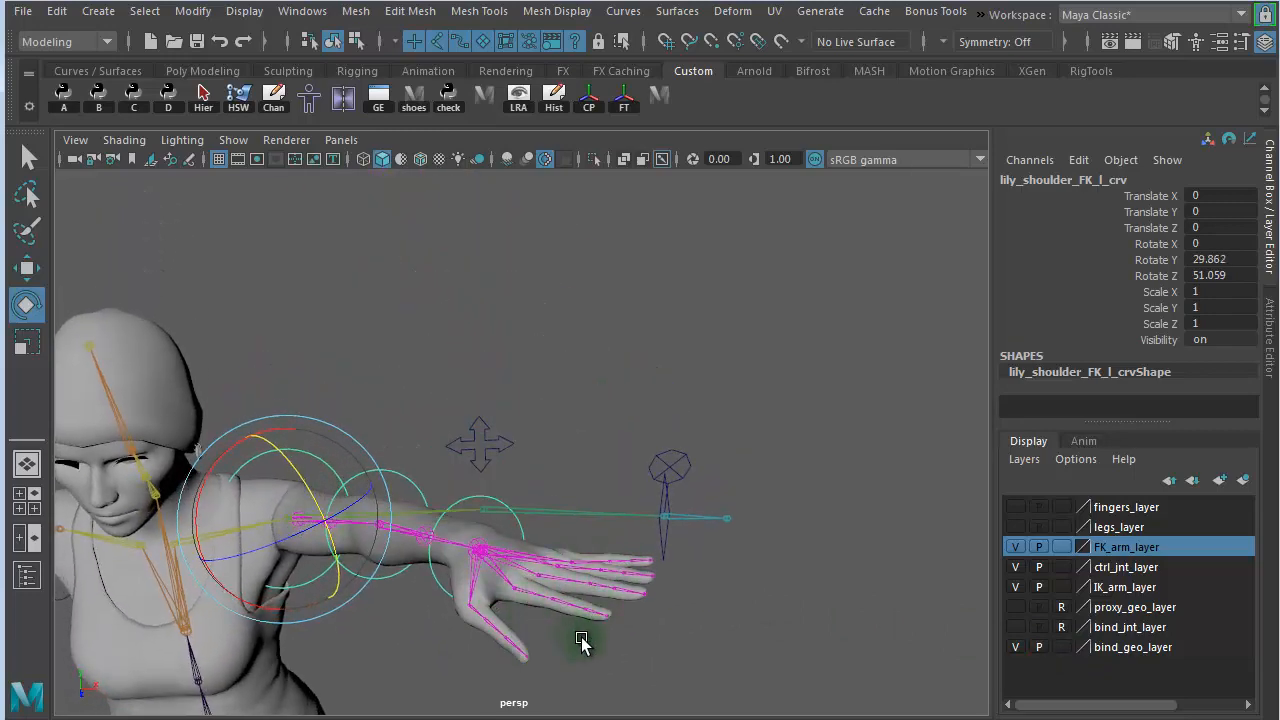
left_click_drag(580, 634, 557, 583, "alt")
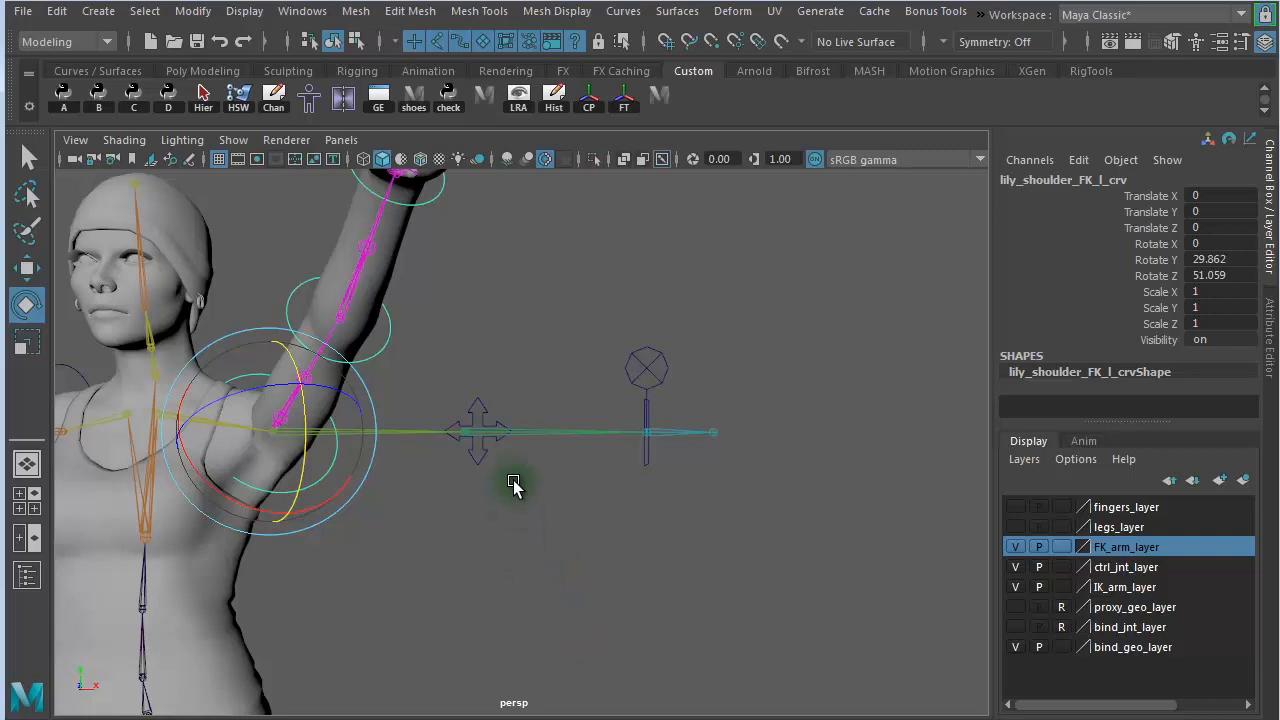
left_click(644, 374)
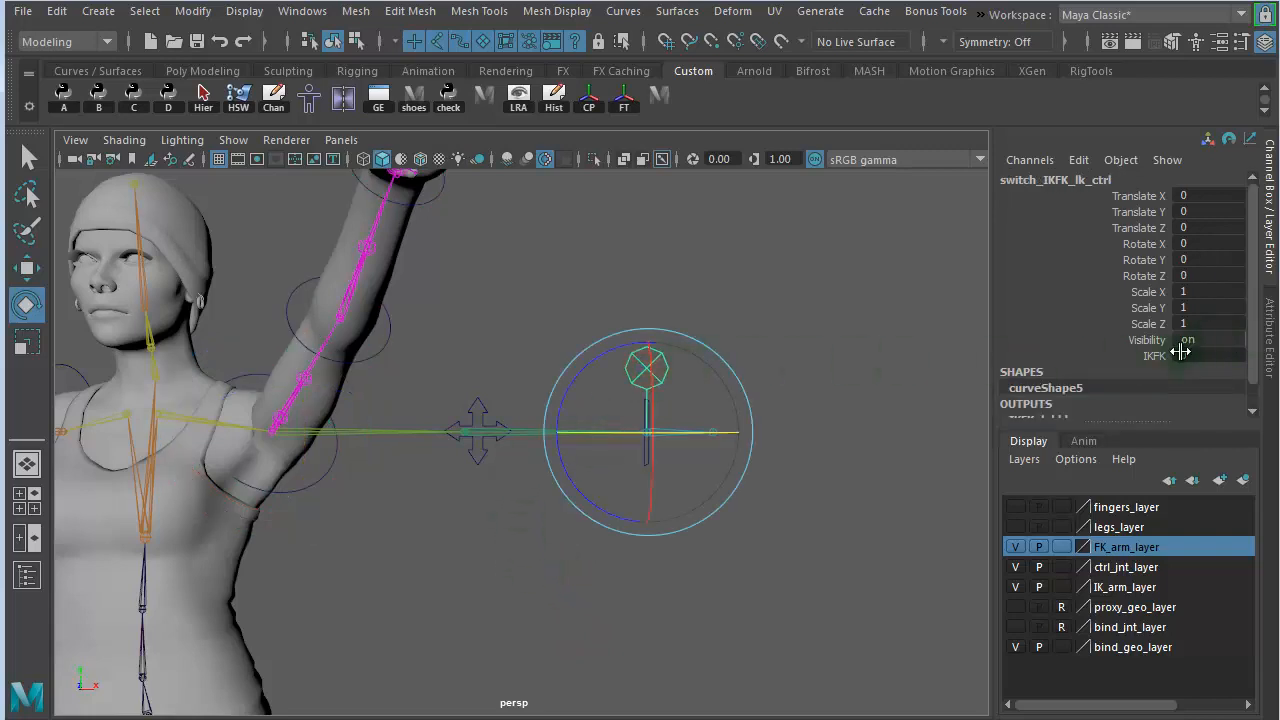
left_click(1140, 356)
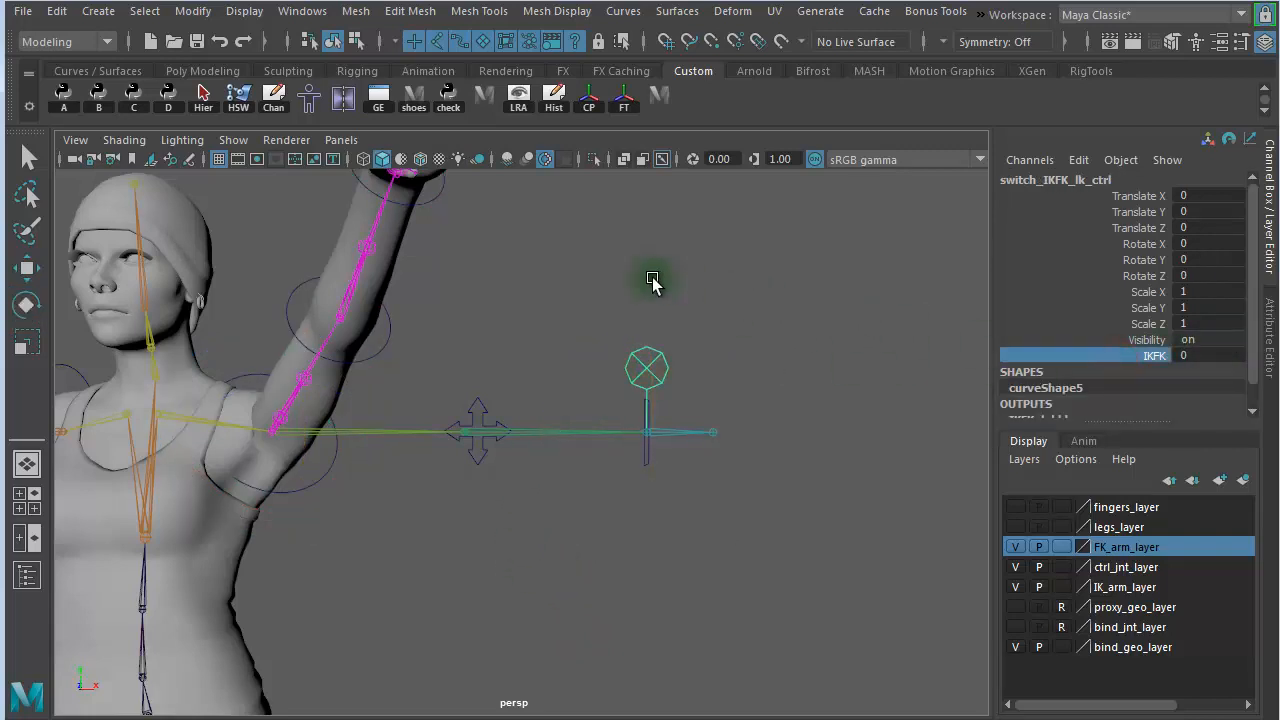
middle_click_drag(640, 276, 686, 283)
left_click_drag(634, 394, 617, 514, "alt")
- Move the left hand control lily_hand_IK_l_crv to about 10.5 in Y and -11.3 in Z to test the IK arm
left_click(588, 508)
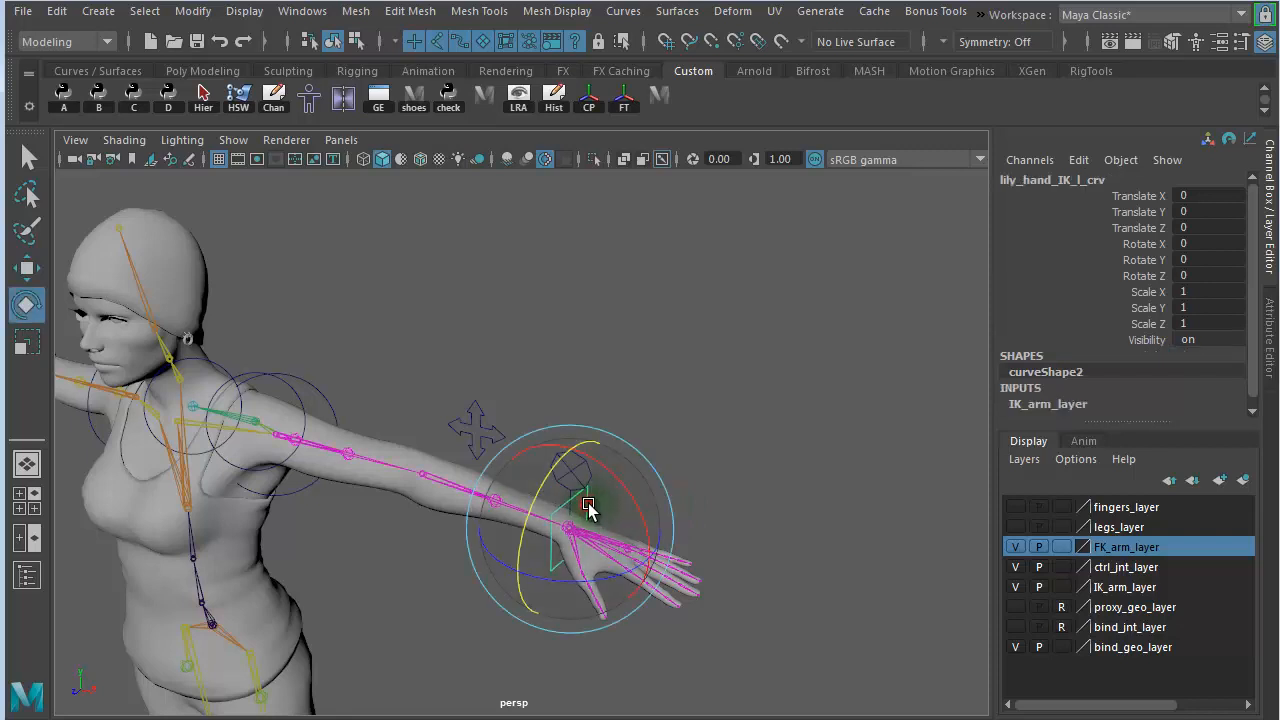
key("w")
left_click_drag(566, 528, 501, 431)
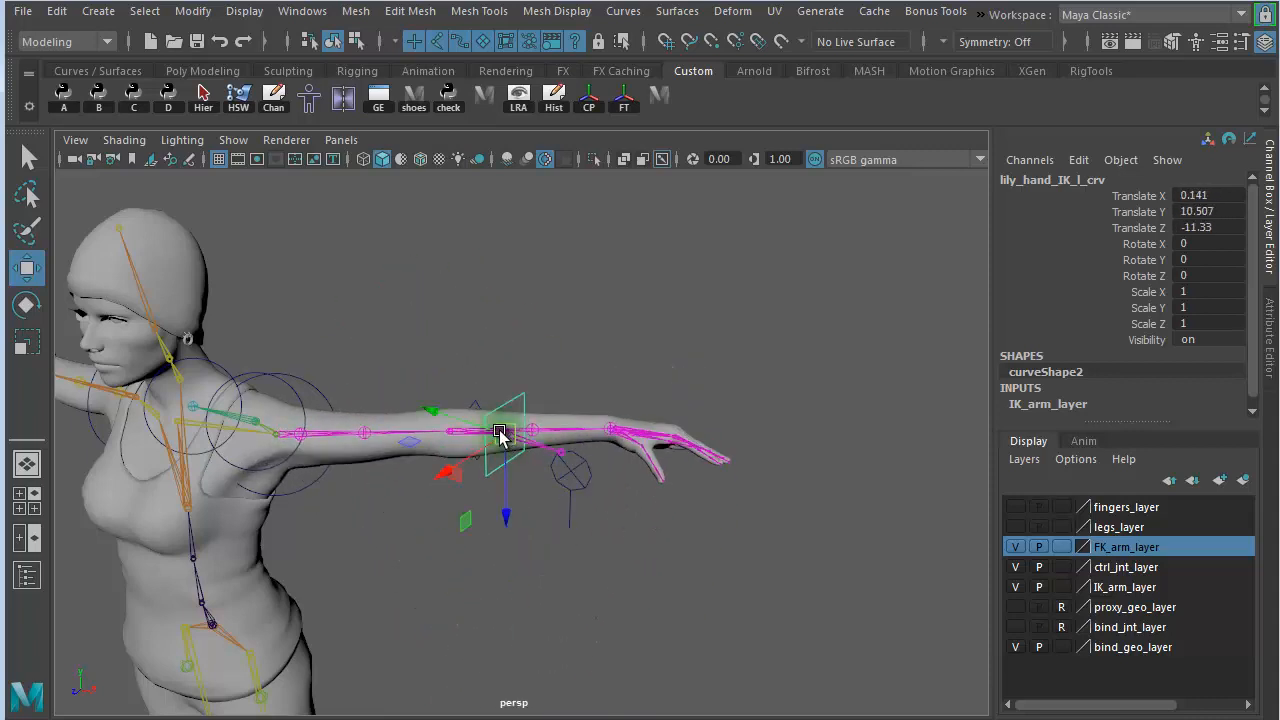
- Undo the left hand IK move, the IKFK change and the left shoulder FK rotation
key("ctrl+z")
key("ctrl+z")
key("ctrl+z")
key("ctrl+z")
key("ctrl+z")
key("ctrl+z")
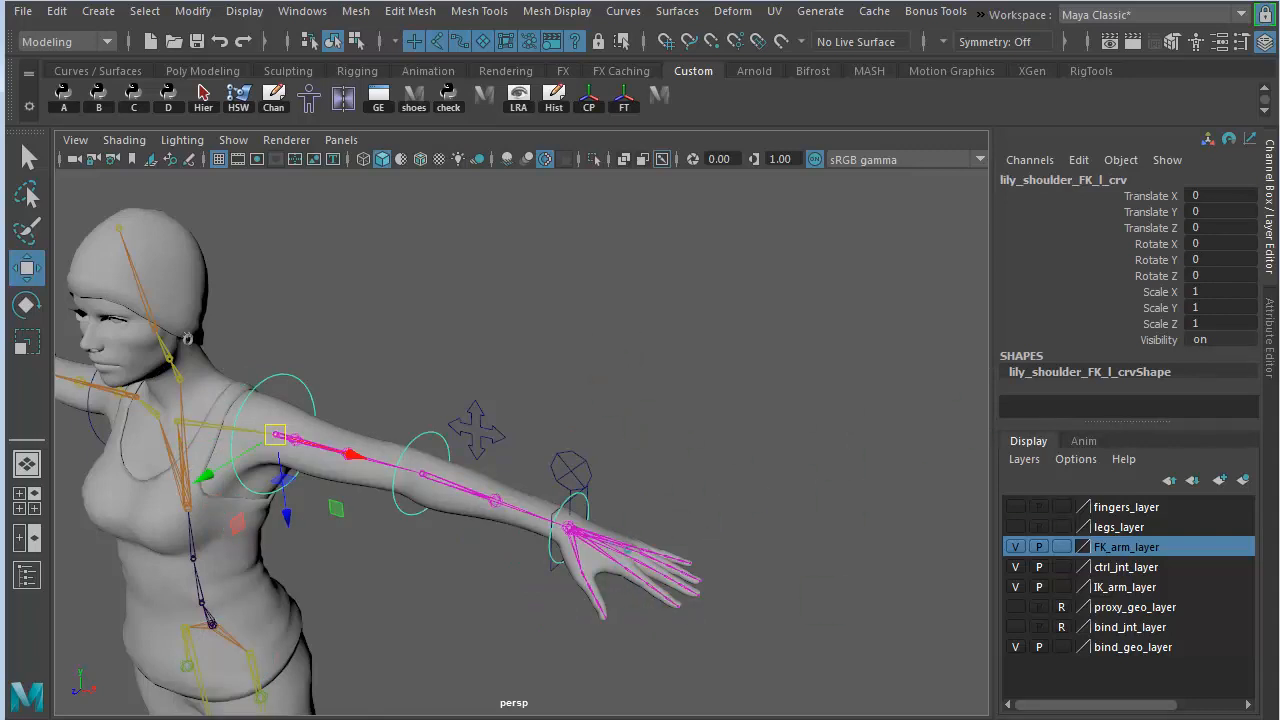
- Bring the Node Editor back into view and move the switch_IKFK_lk_ctrl node clear above unitConversion11
left_click_drag(1279, 78, 305, 34)
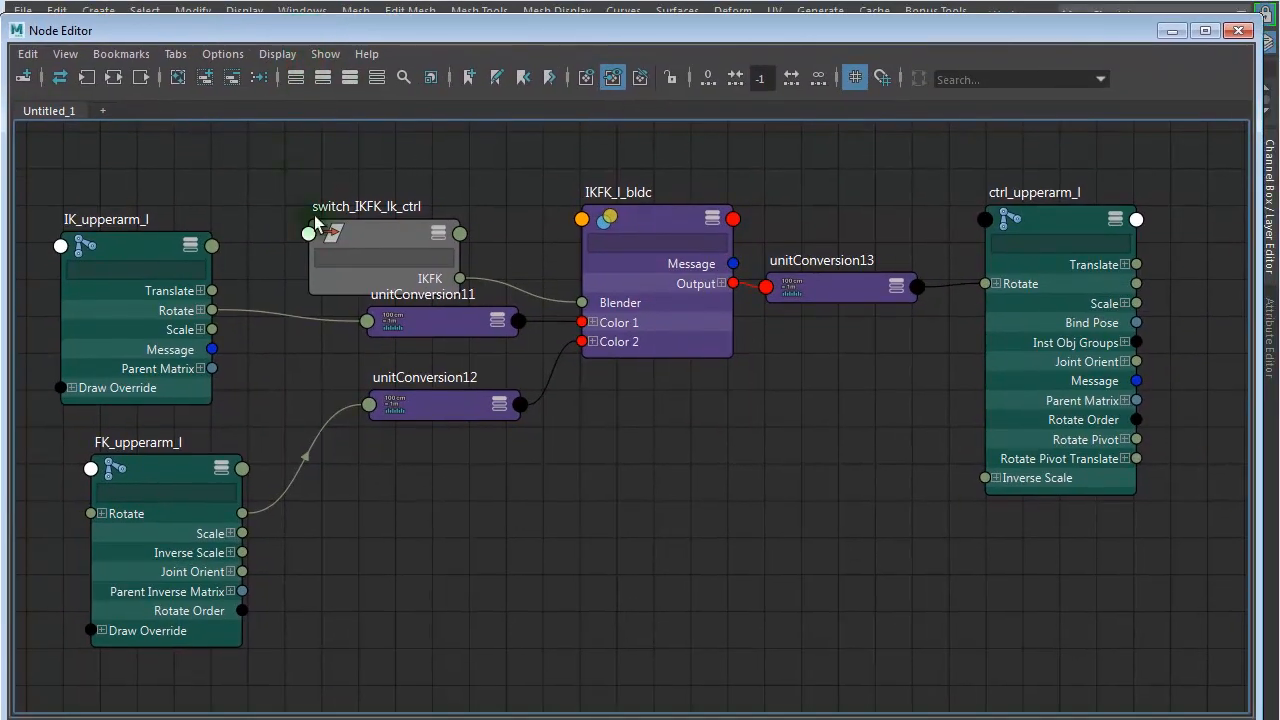
left_click_drag(364, 233, 349, 162)
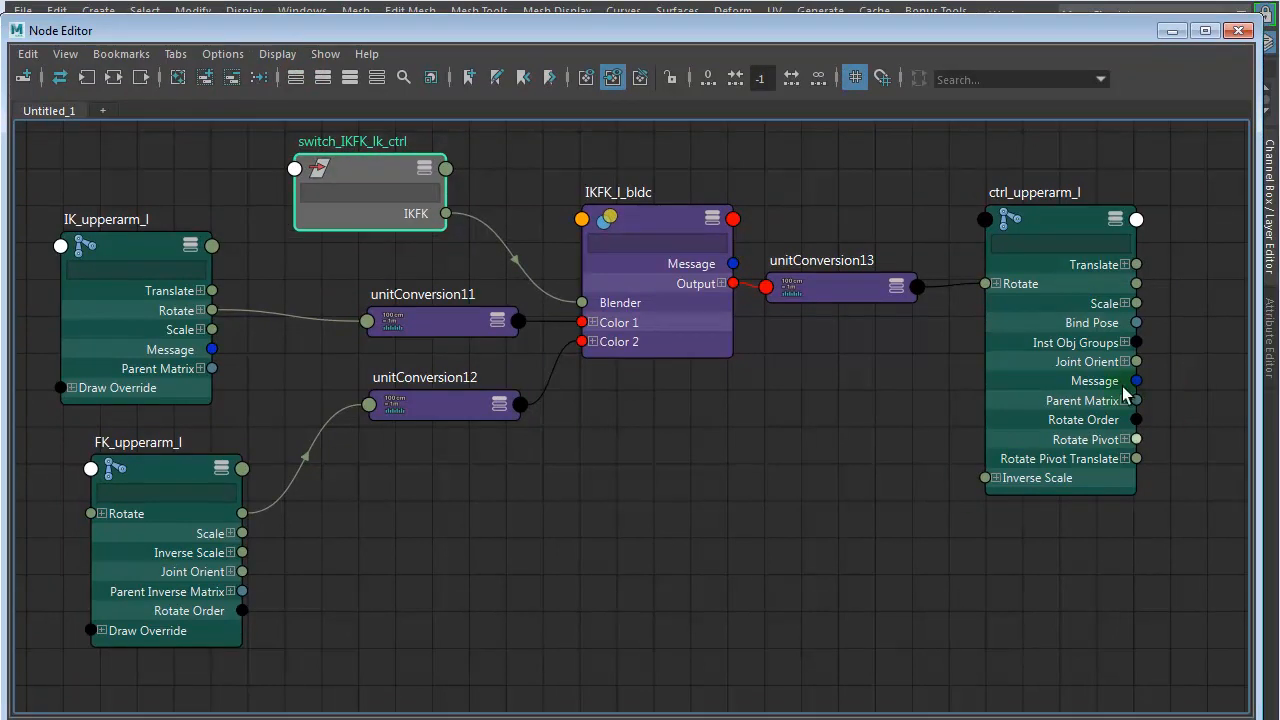
mouse_move(648, 222)
left_mouse_down()
mouse_move(650, 242)
mouse_move(648, 219)
left_mouse_up()
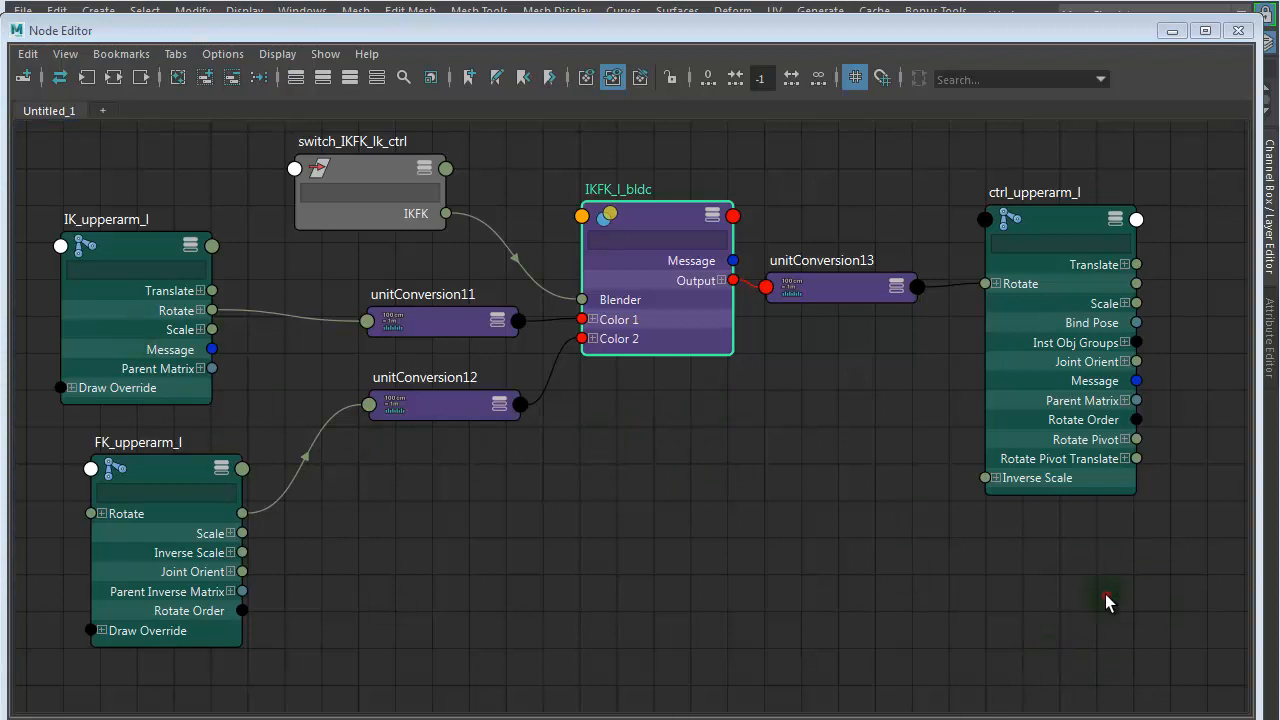
- Remove every node except switch_IKFK_lk_ctrl from the graph and reposition the remaining node slightly
left_click_drag(1107, 601, 85, 248)
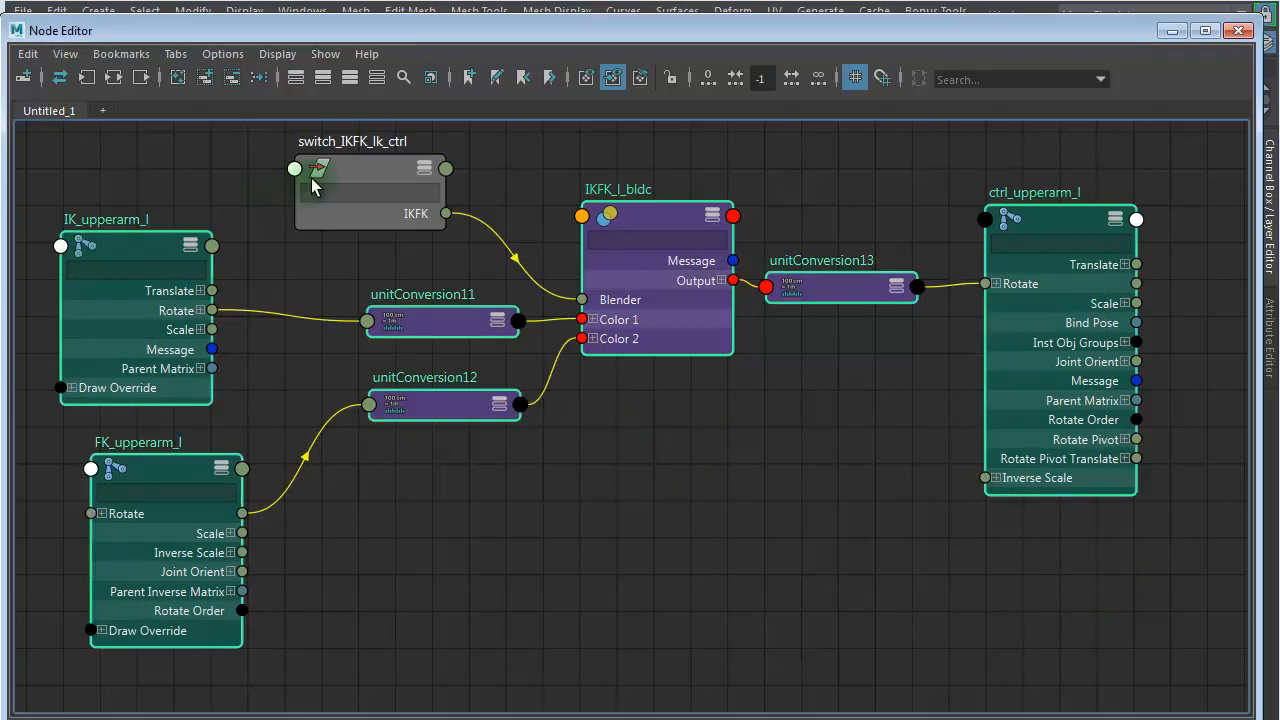
left_click(231, 78)
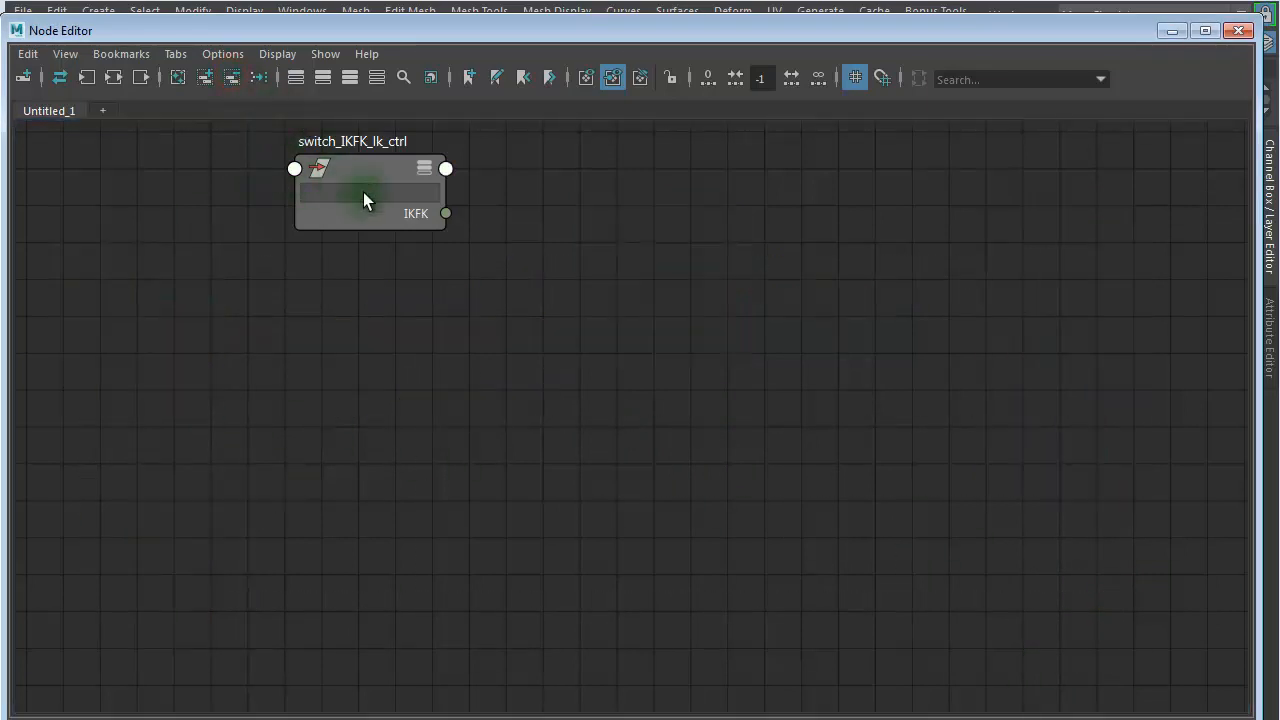
left_click(711, 366)
left_click_drag(360, 172, 330, 199)
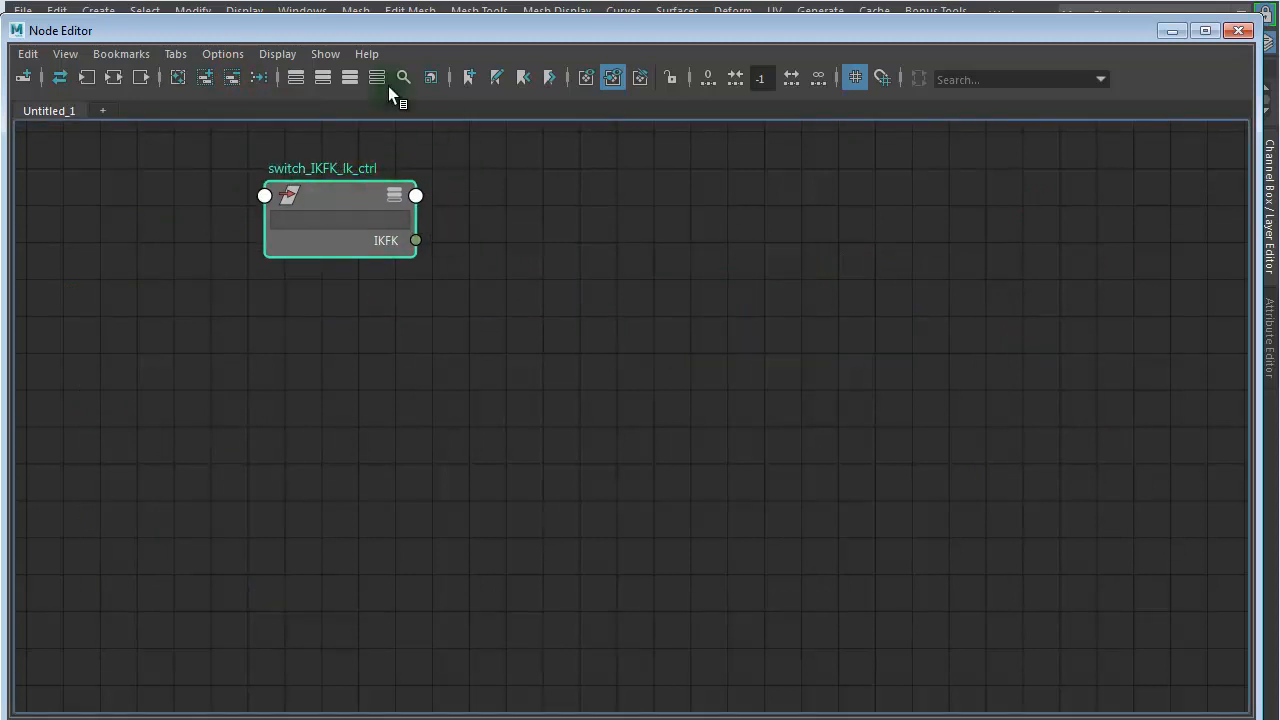
- Move the Node Editor aside, open the Outliner, expand ctrl_upperarm_l and select ctrl_lowerarm_l
left_click_drag(324, 27, 1279, 40)
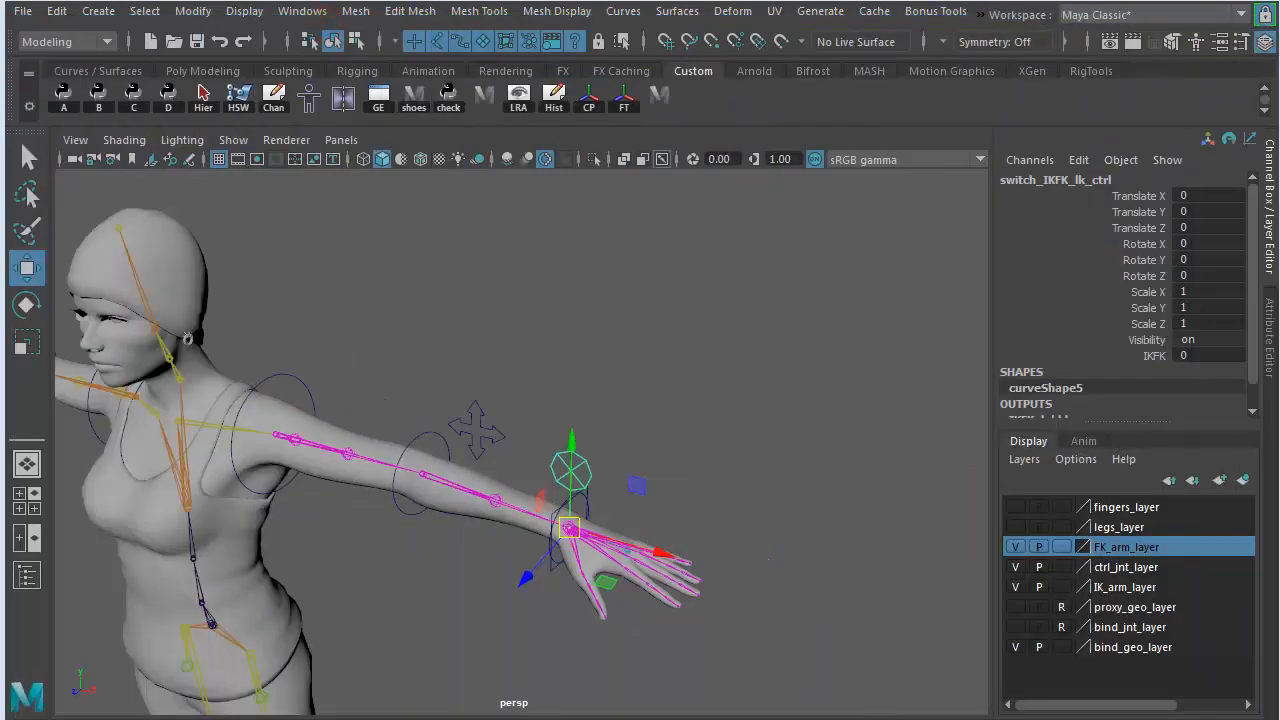
left_click(27, 575)
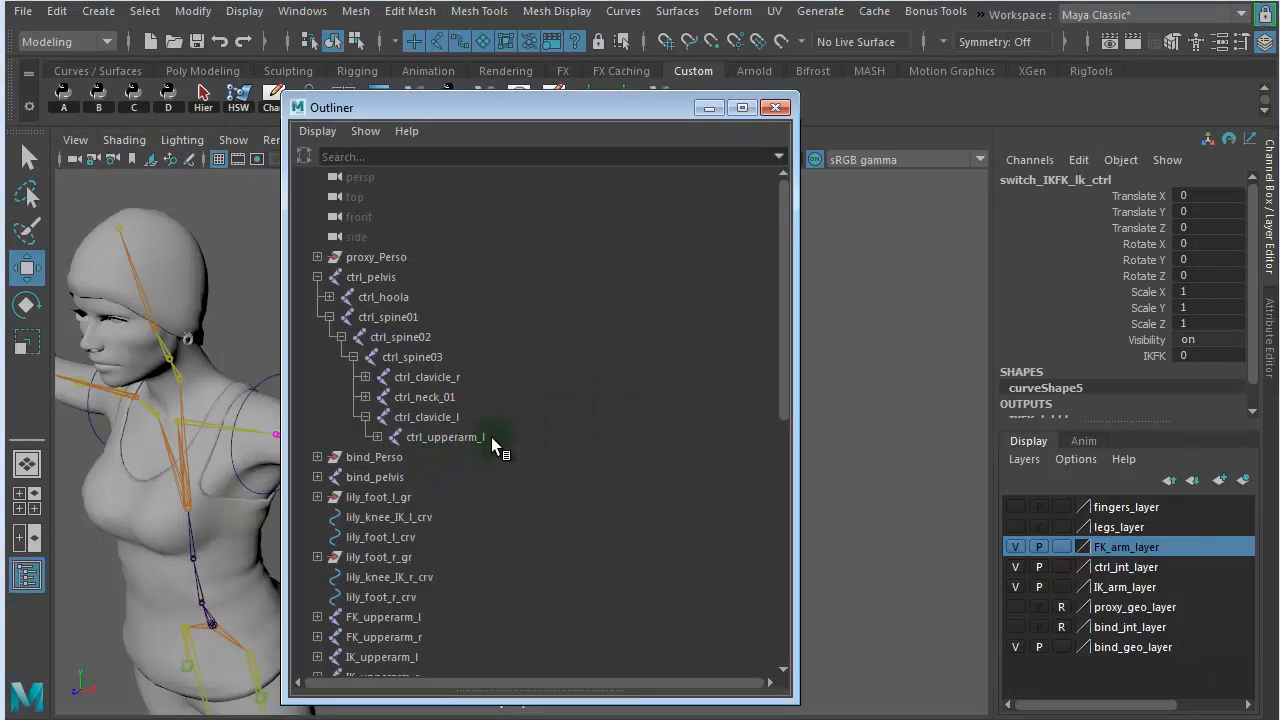
left_click(457, 439)
left_click(376, 437)
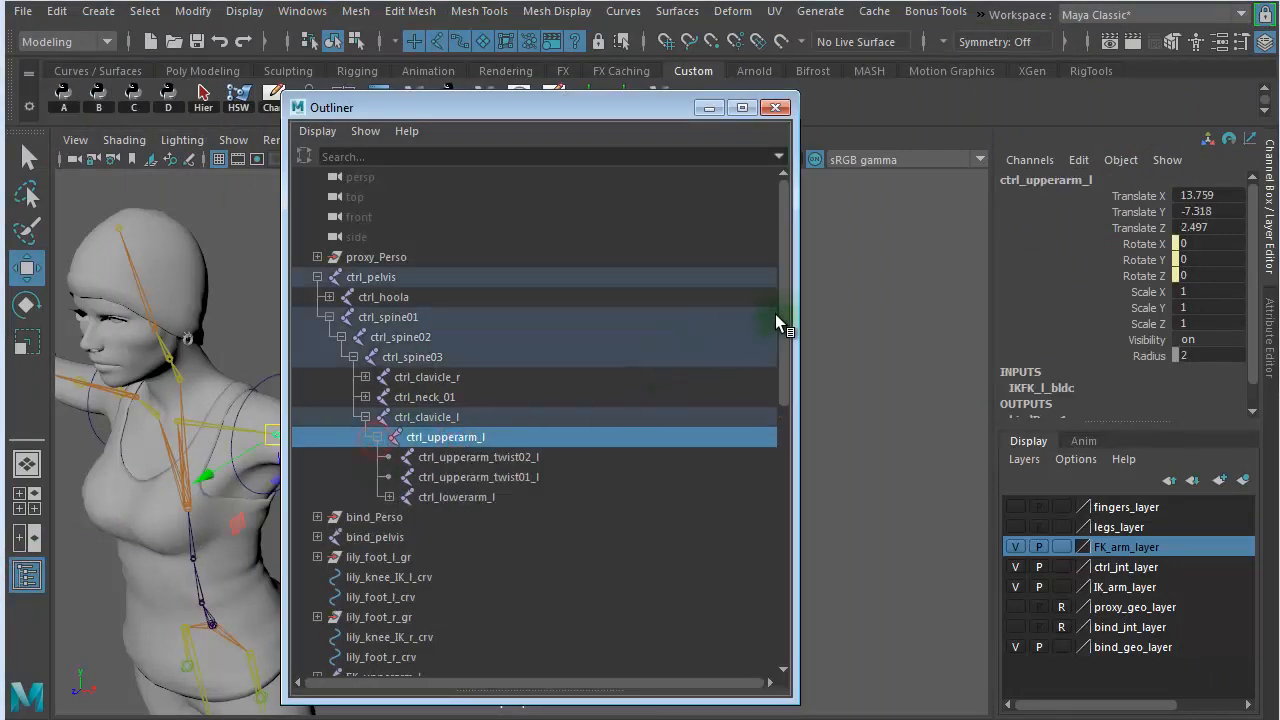
left_click_drag(784, 322, 797, 394)
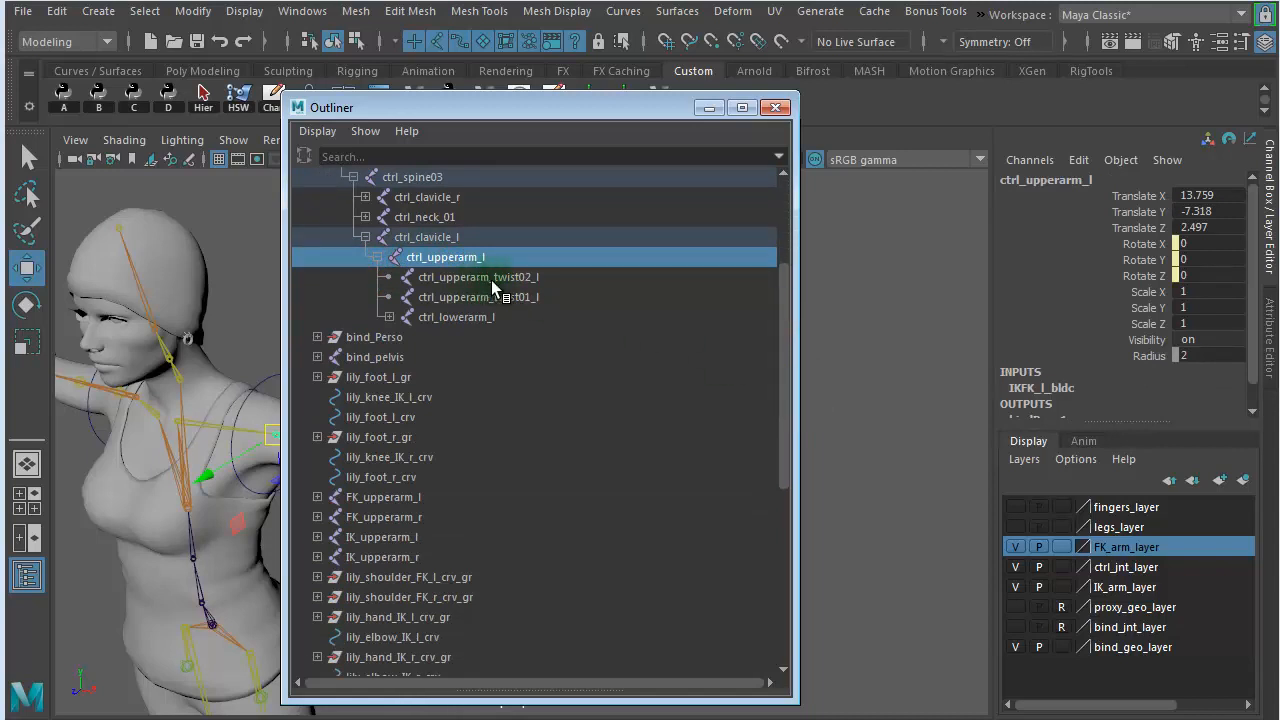
left_click(457, 317)
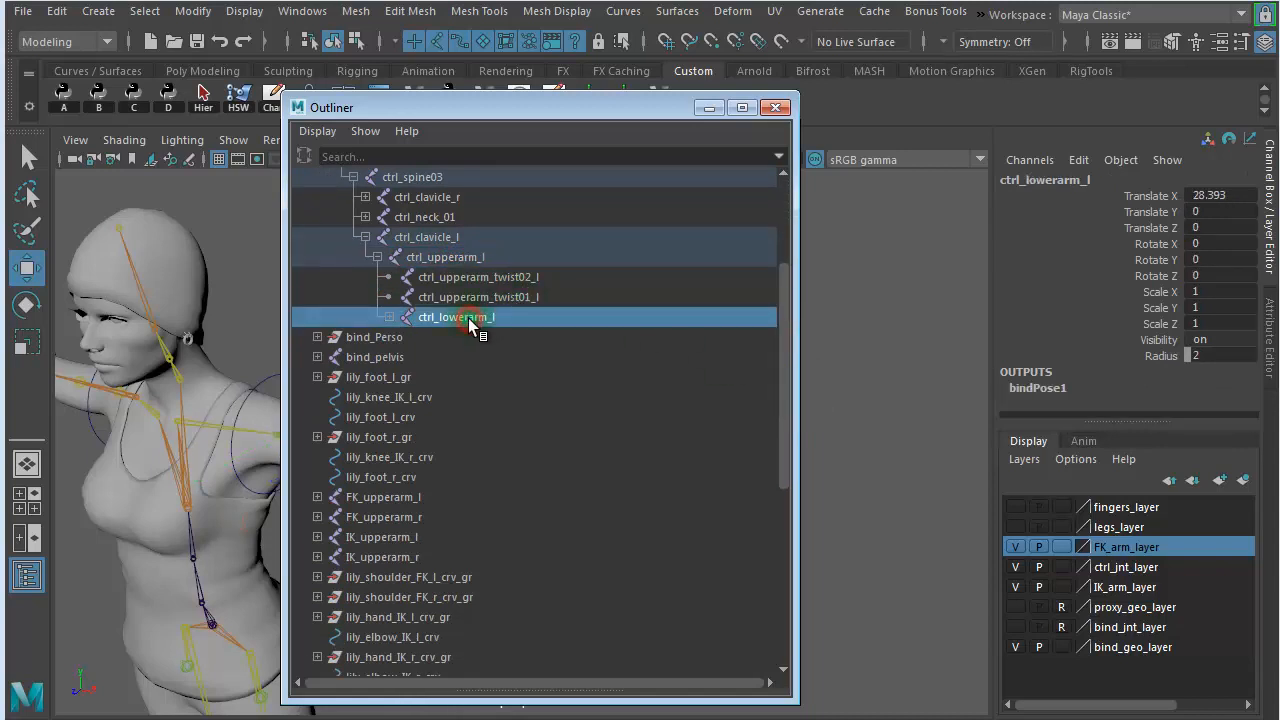
- Expand FK_upperarm_l and IK_upperarm_l and add FK_lowerarm_l and IK_lowerarm_l to the selection
left_click_drag(787, 310, 784, 369)
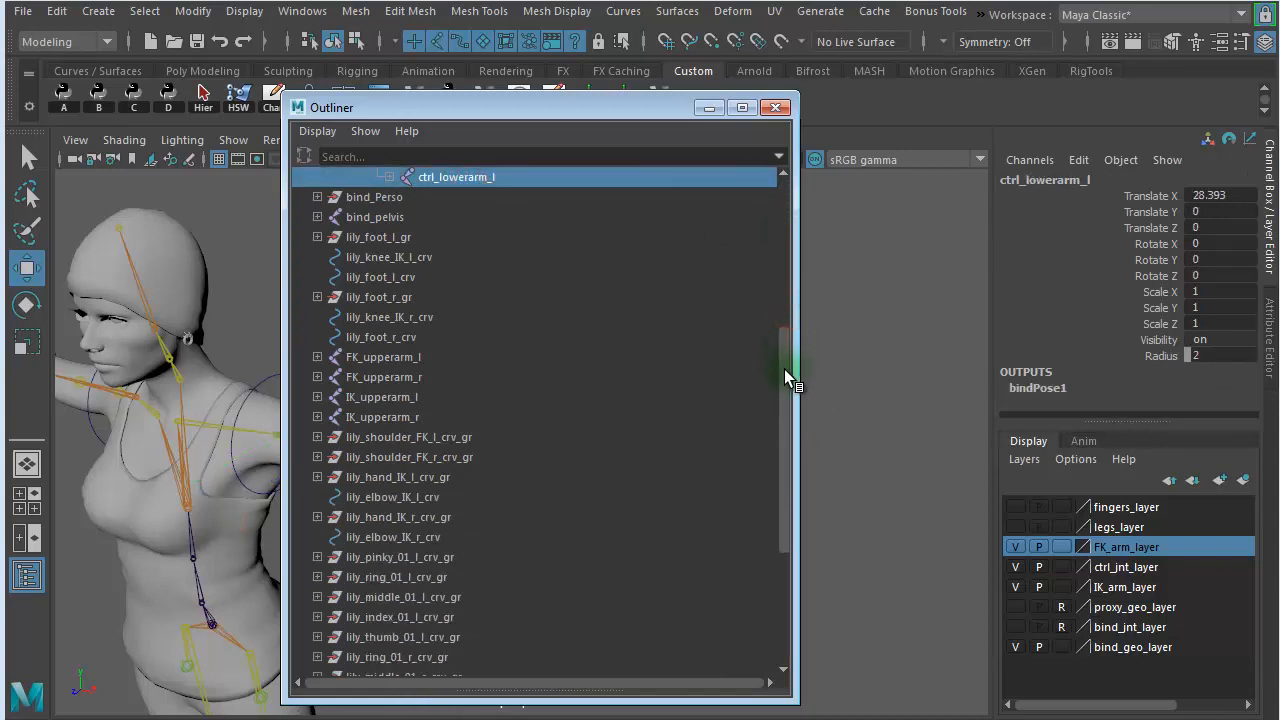
left_click(317, 317)
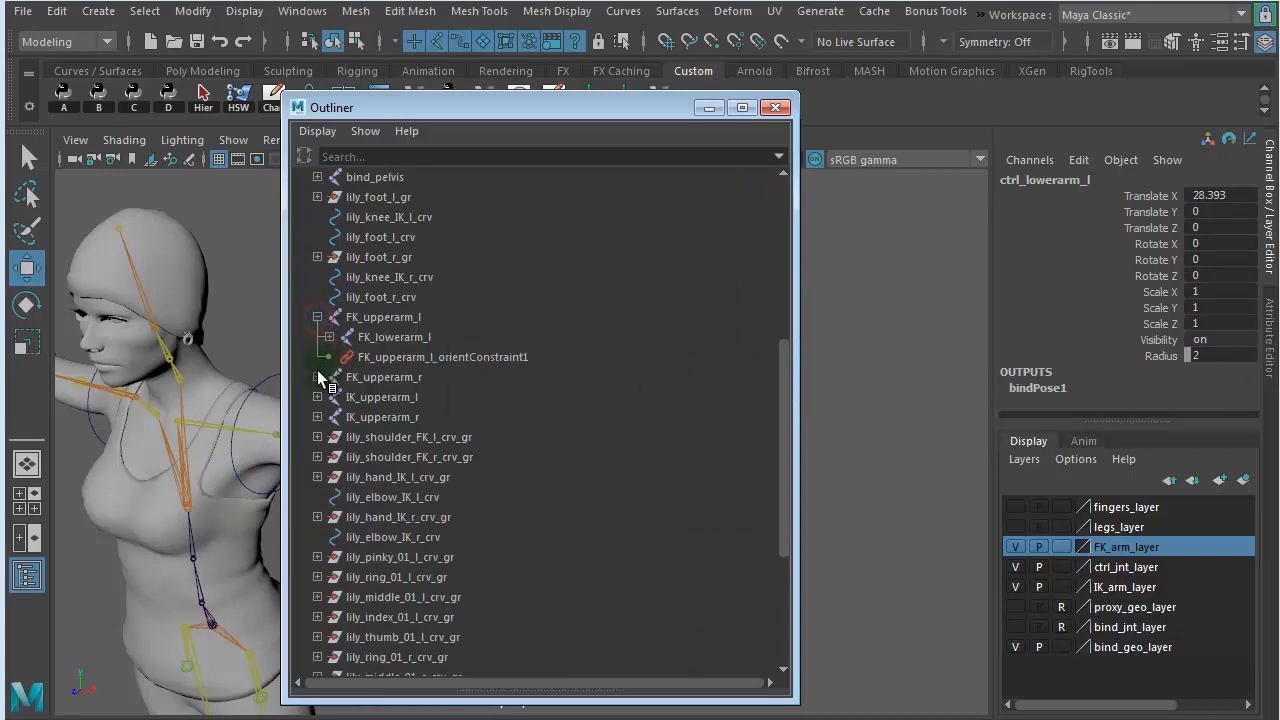
left_click(396, 338)
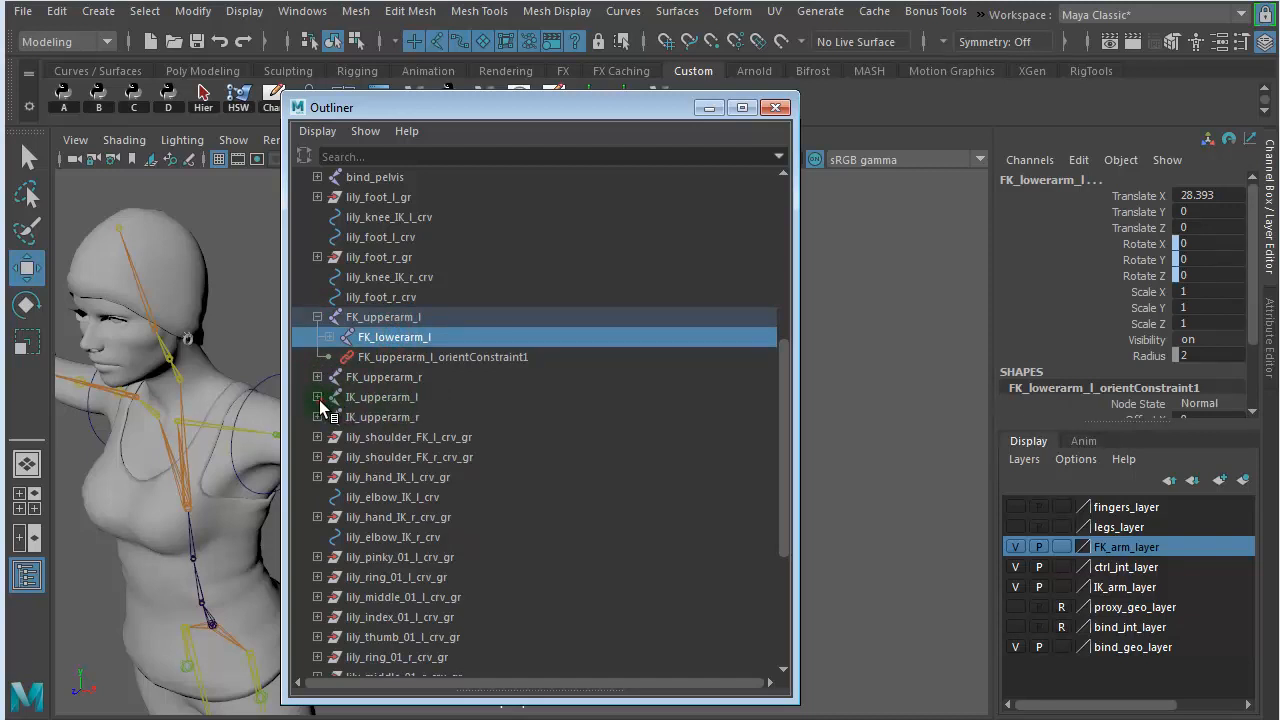
left_click(317, 397)
left_click(399, 418, "ctrl")
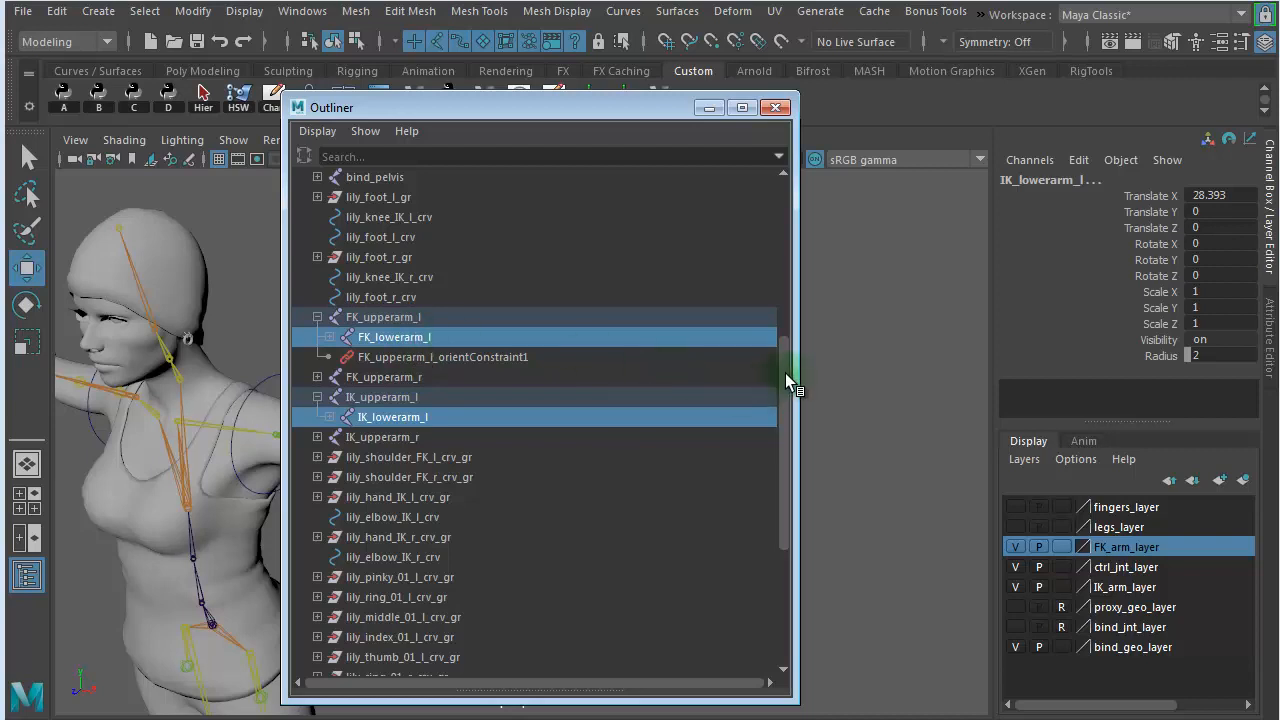
left_click_drag(786, 375, 798, 284)
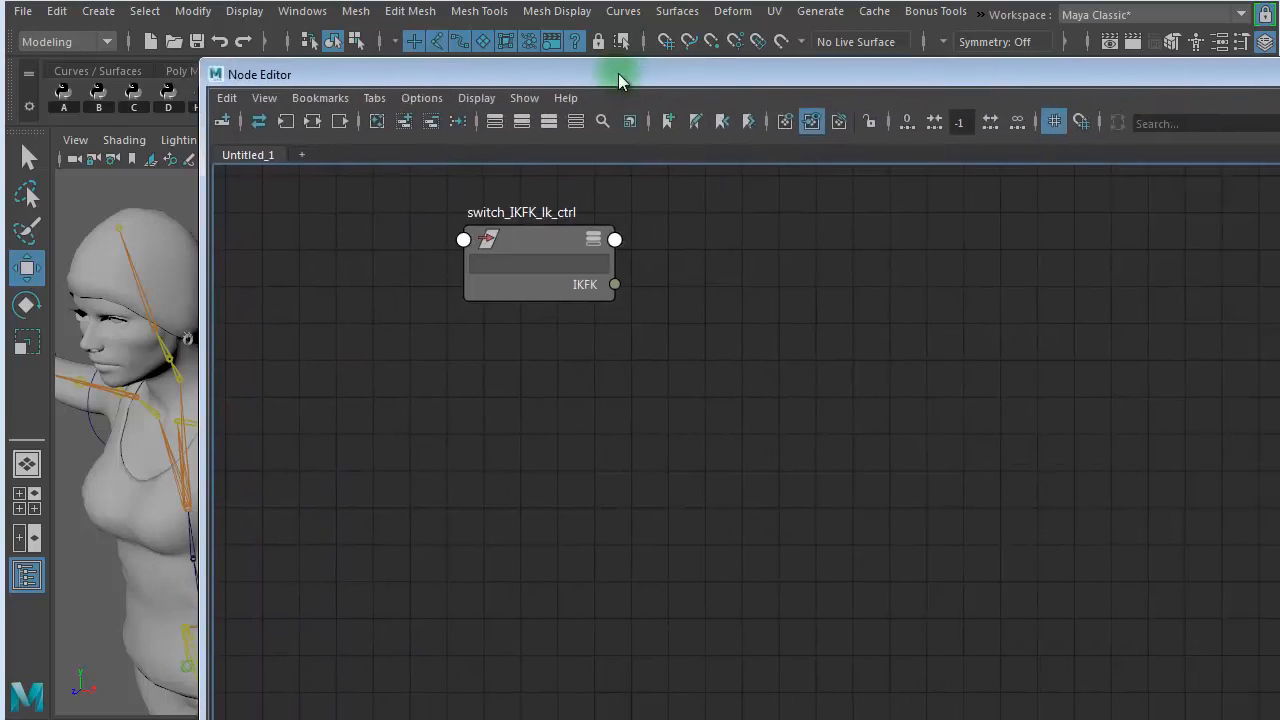
- Add the three selected lowerarm joints to the Node Editor graph, placing FK and IK below the switch node and ctrl_lowerarm_l on the opposite side
left_click_drag(618, 73, 439, 24)
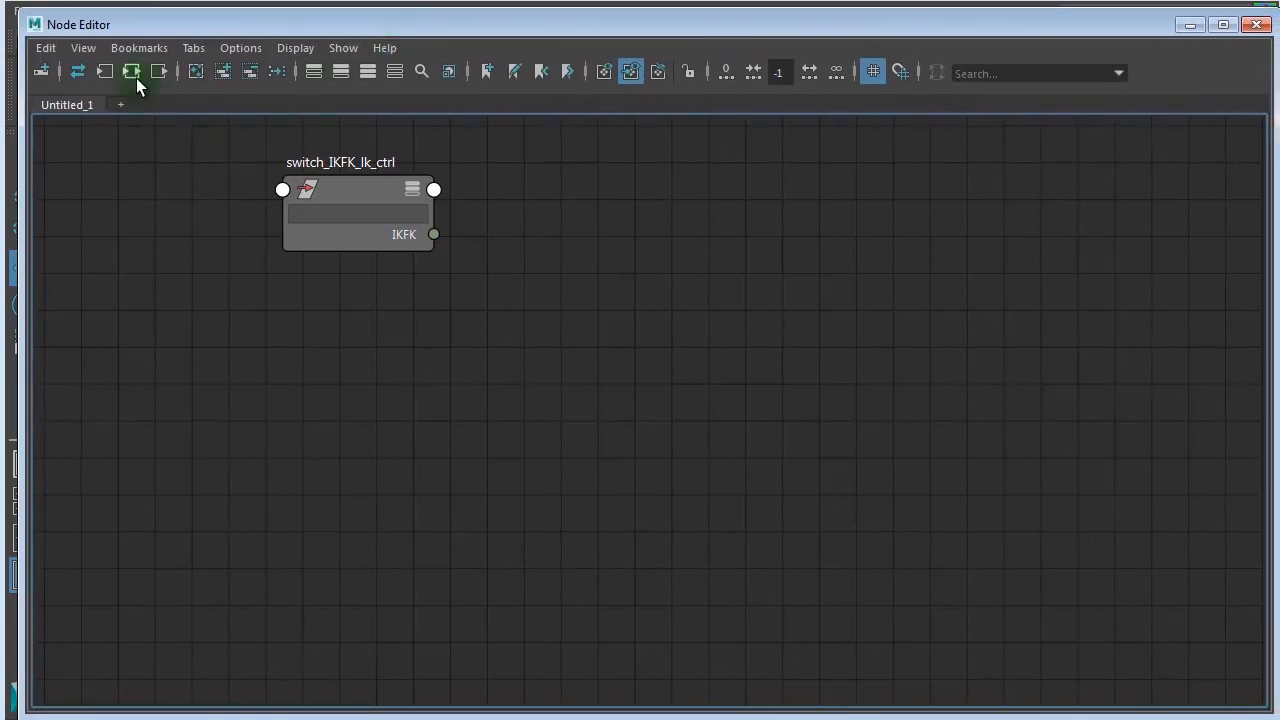
left_click(227, 70)
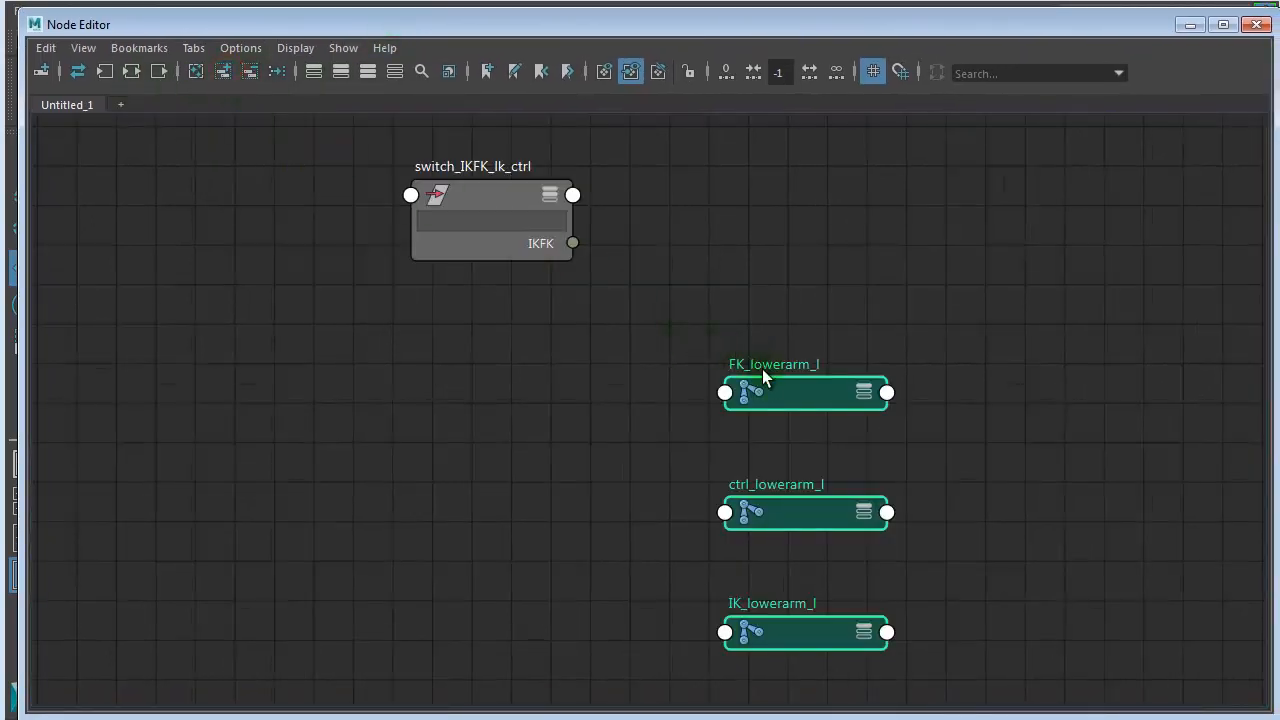
left_click_drag(764, 390, 738, 357)
left_click(1012, 441)
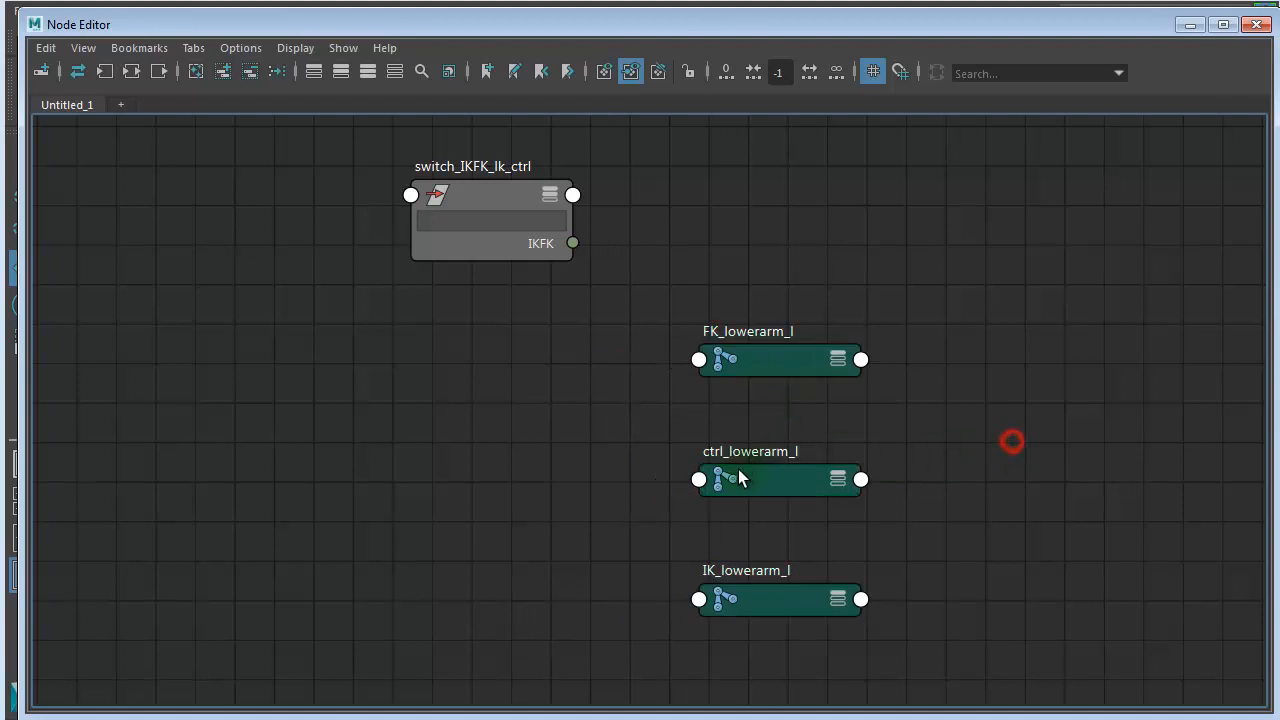
left_click_drag(738, 479, 1068, 314)
left_click(790, 363)
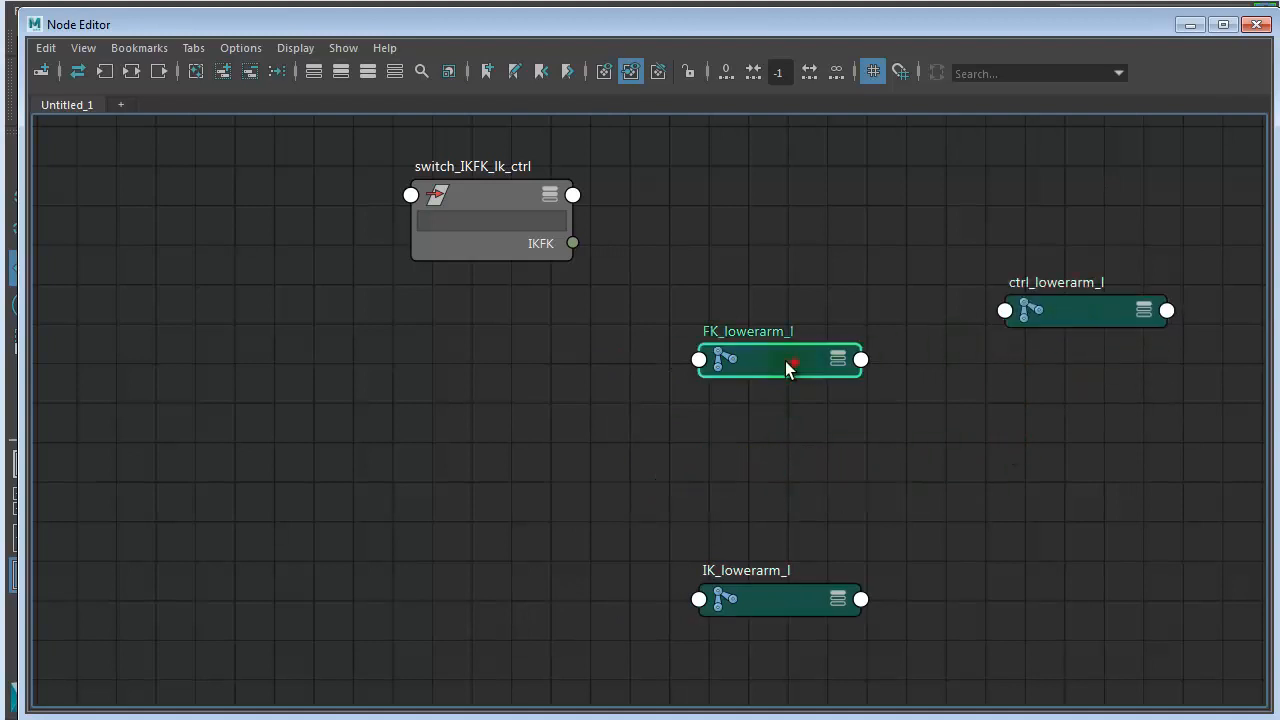
left_click_drag(786, 368, 472, 380)
left_click_drag(746, 612, 396, 555)
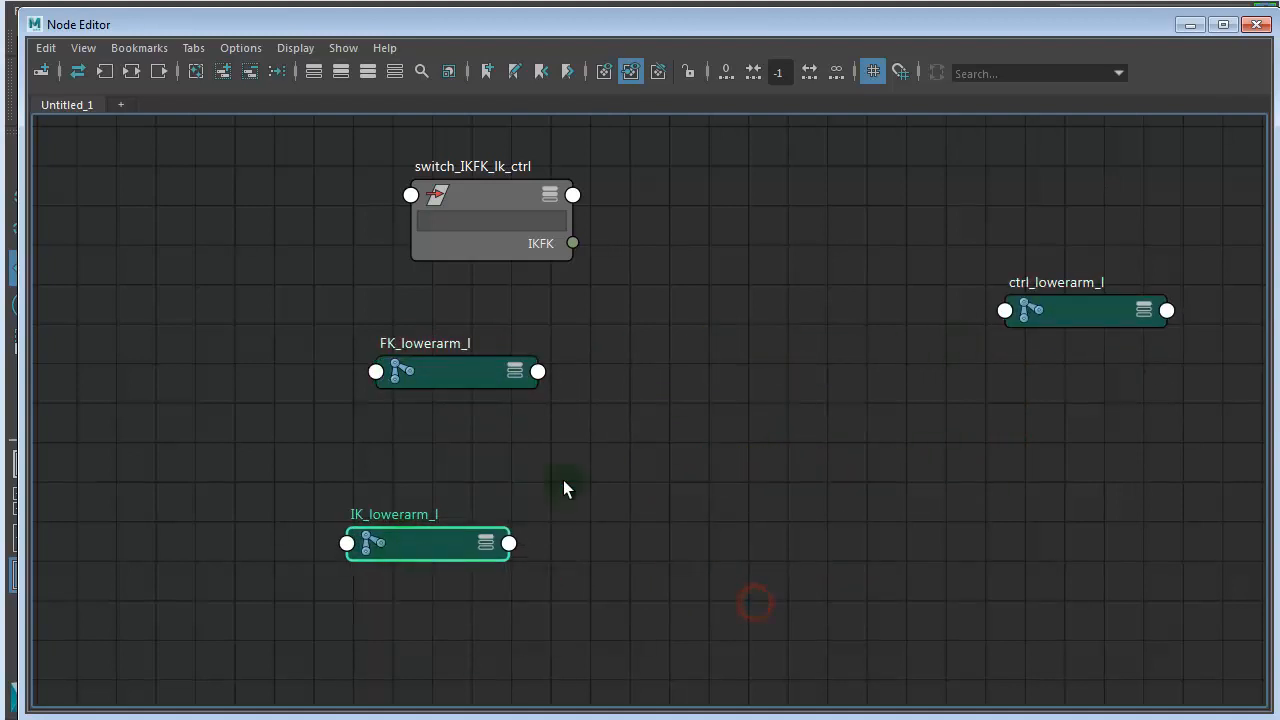
- Create a blendColors node between the joints, show all its attributes and connect the switch's IKFK output to its Blender input
left_click(660, 420)
key("Tab")
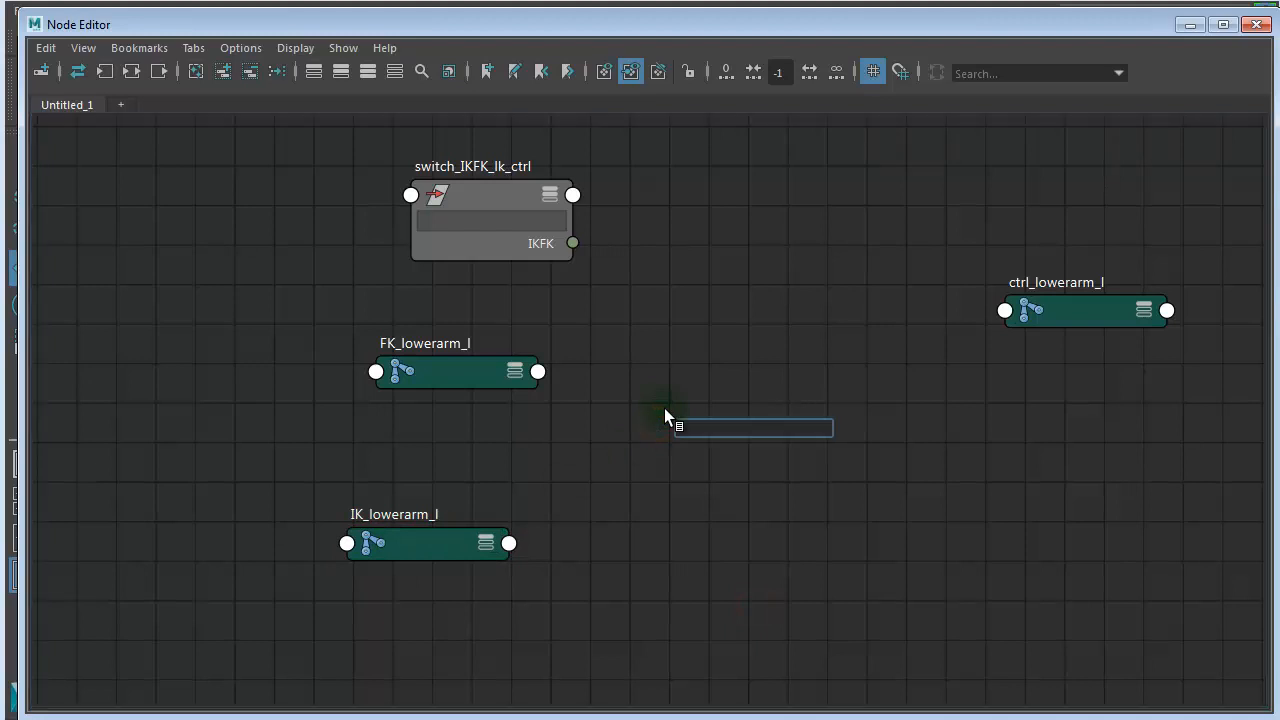
type("blend")
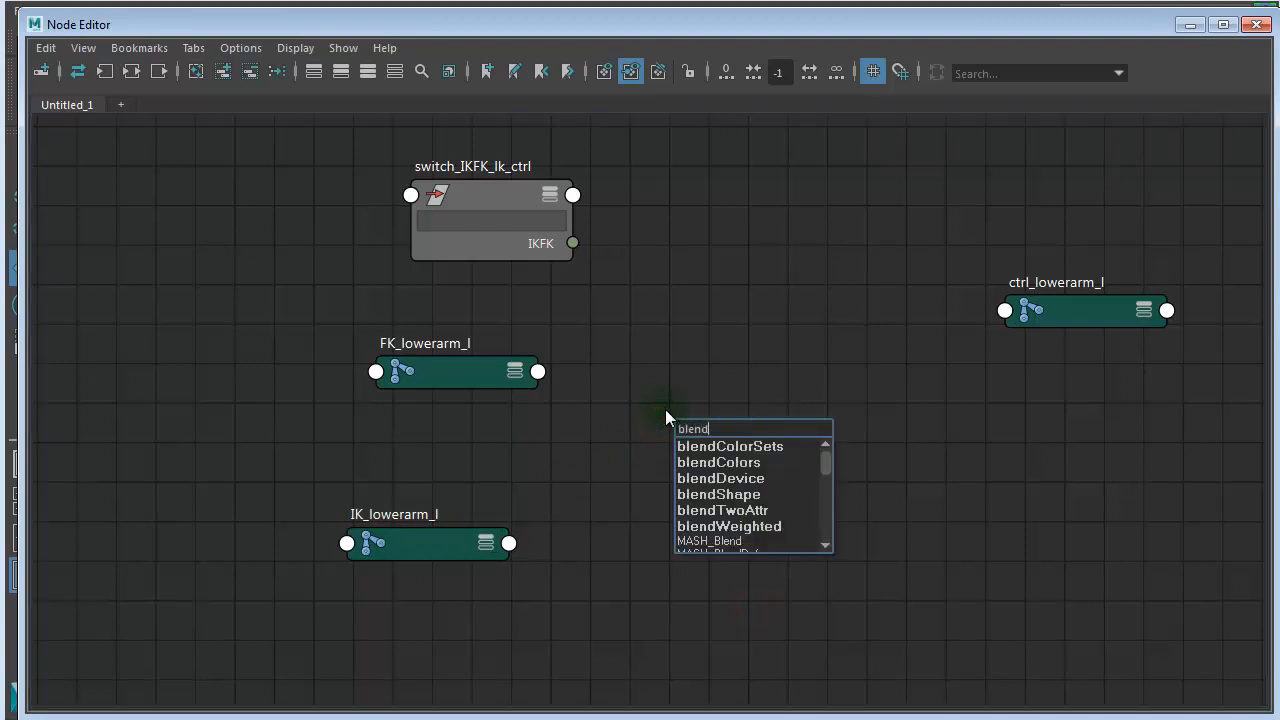
left_click(726, 462)
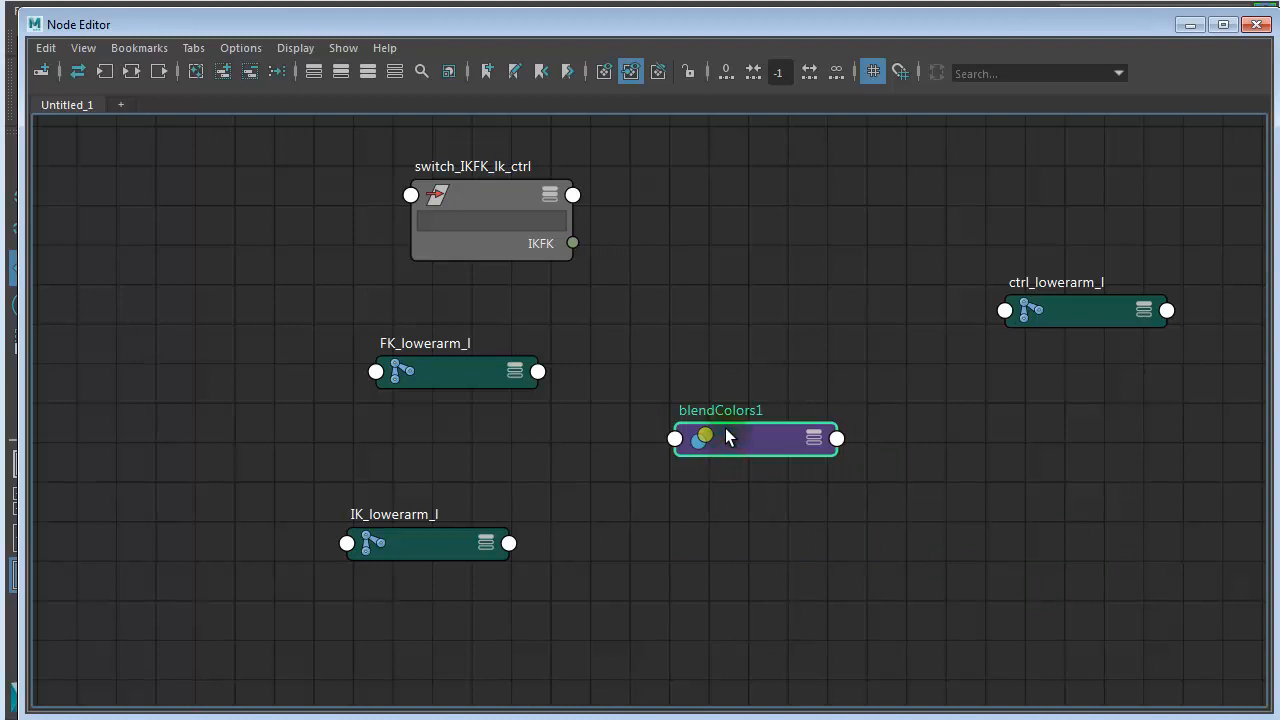
key("3")
left_click_drag(752, 430, 773, 242)
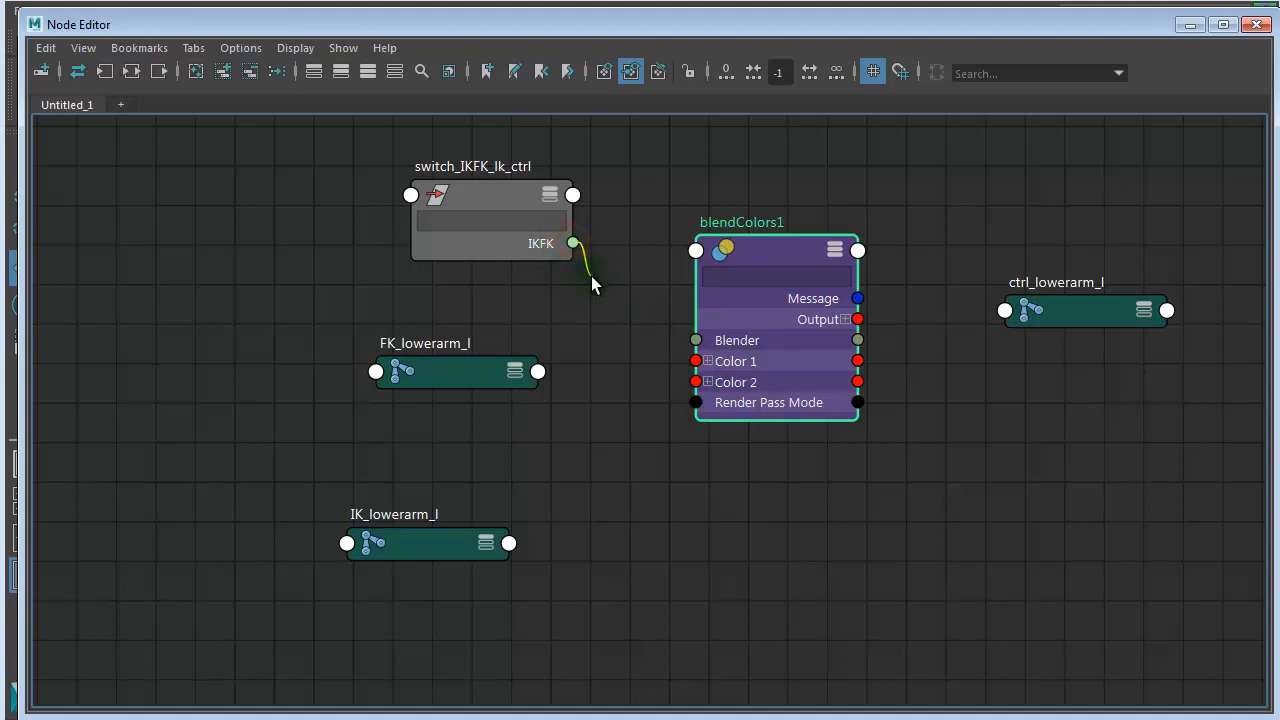
left_click_drag(647, 326, 696, 340)
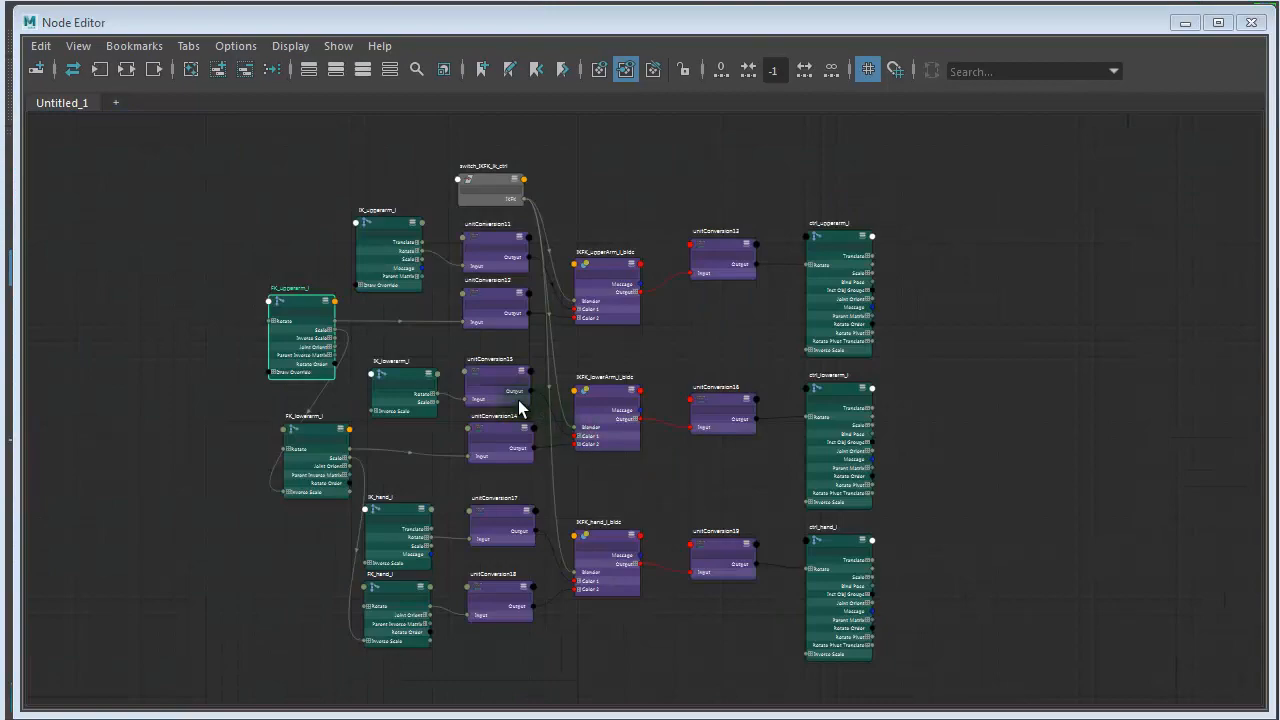
- Examine the completed left arm network up close around the switch and select the switch_IKFK_lk_ctrl node
right_click_drag(499, 398, 660, 412, "alt")
middle_click_drag(640, 412, 668, 680, "alt")
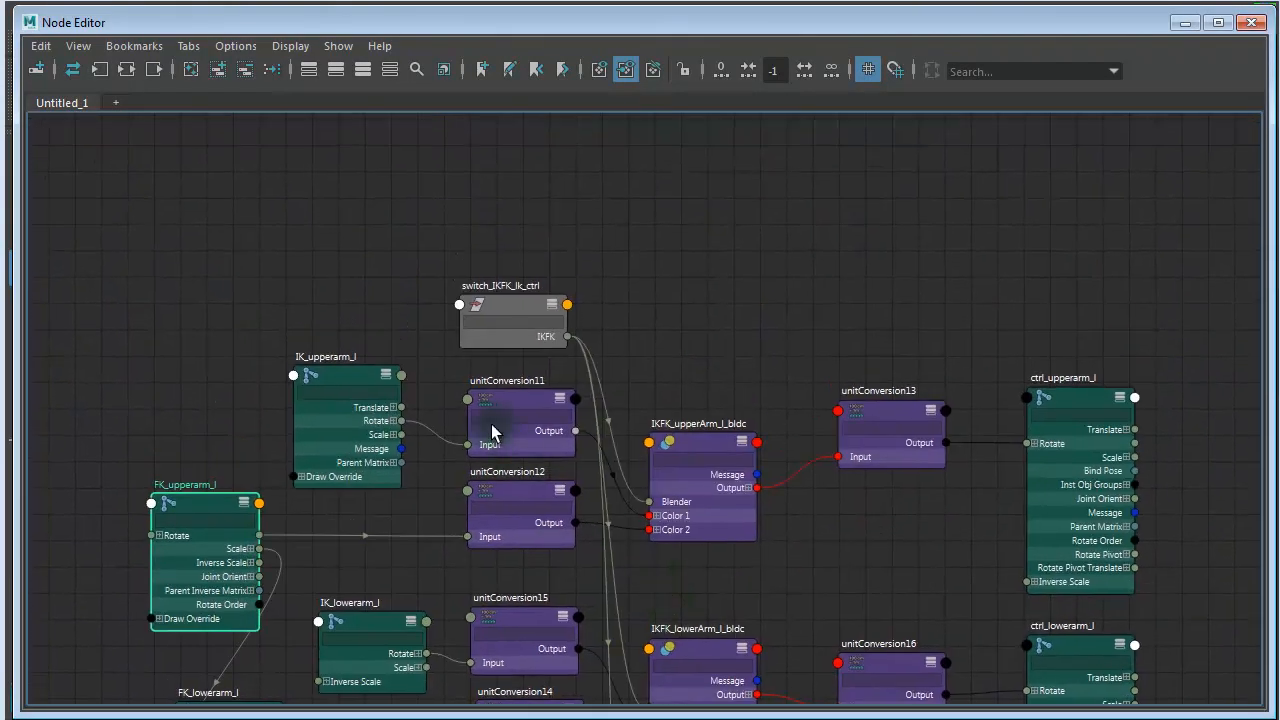
right_click_drag(491, 424, 760, 475, "alt")
middle_click_drag(726, 481, 728, 645, "alt")
left_click(517, 338)
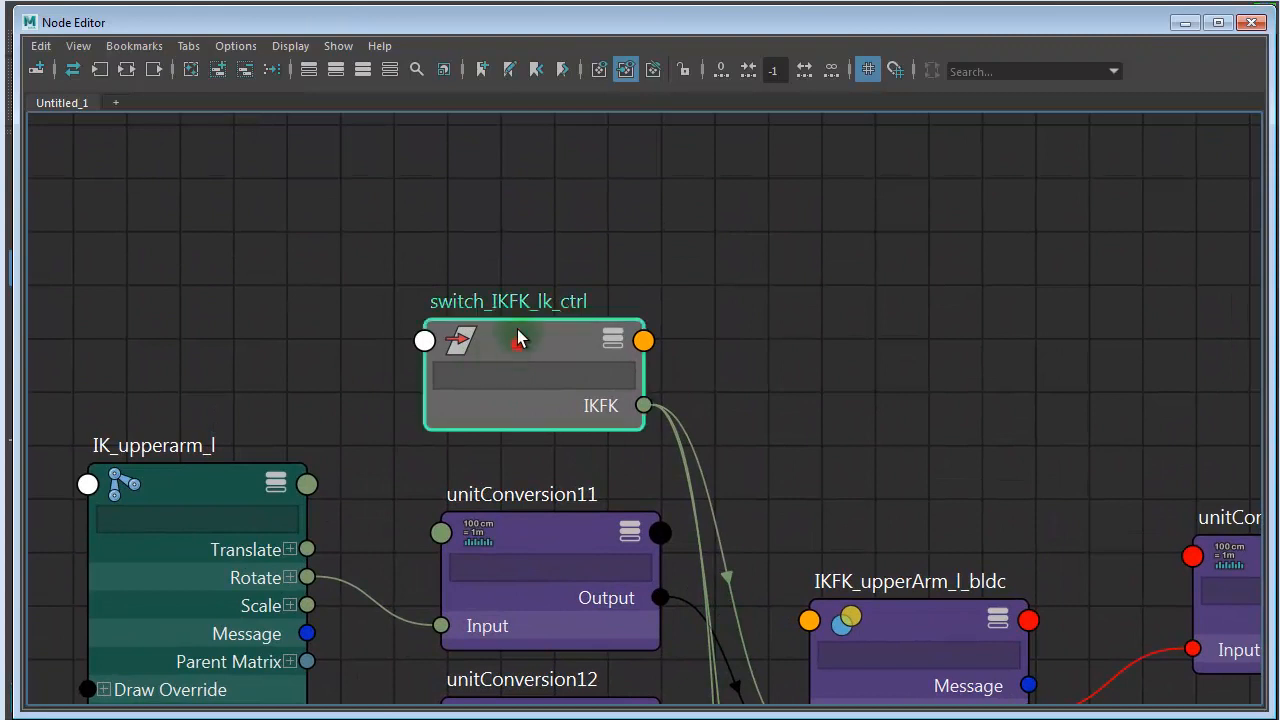
- Reposition the switch_IKFK_lk_ctrl node so it sits directly above the unitConversion11 node
left_click_drag(517, 340, 566, 322)
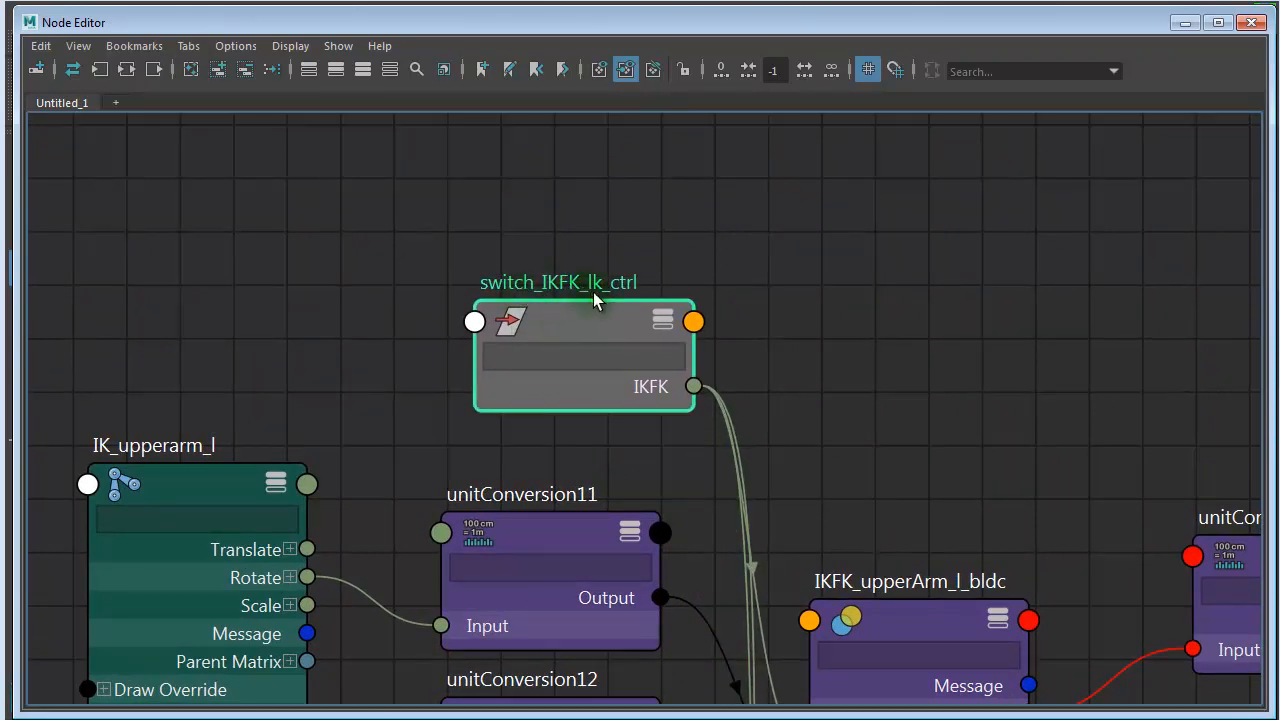
middle_click_drag(757, 494, 853, 268, "alt")
scroll(853, 268, "down", 3)
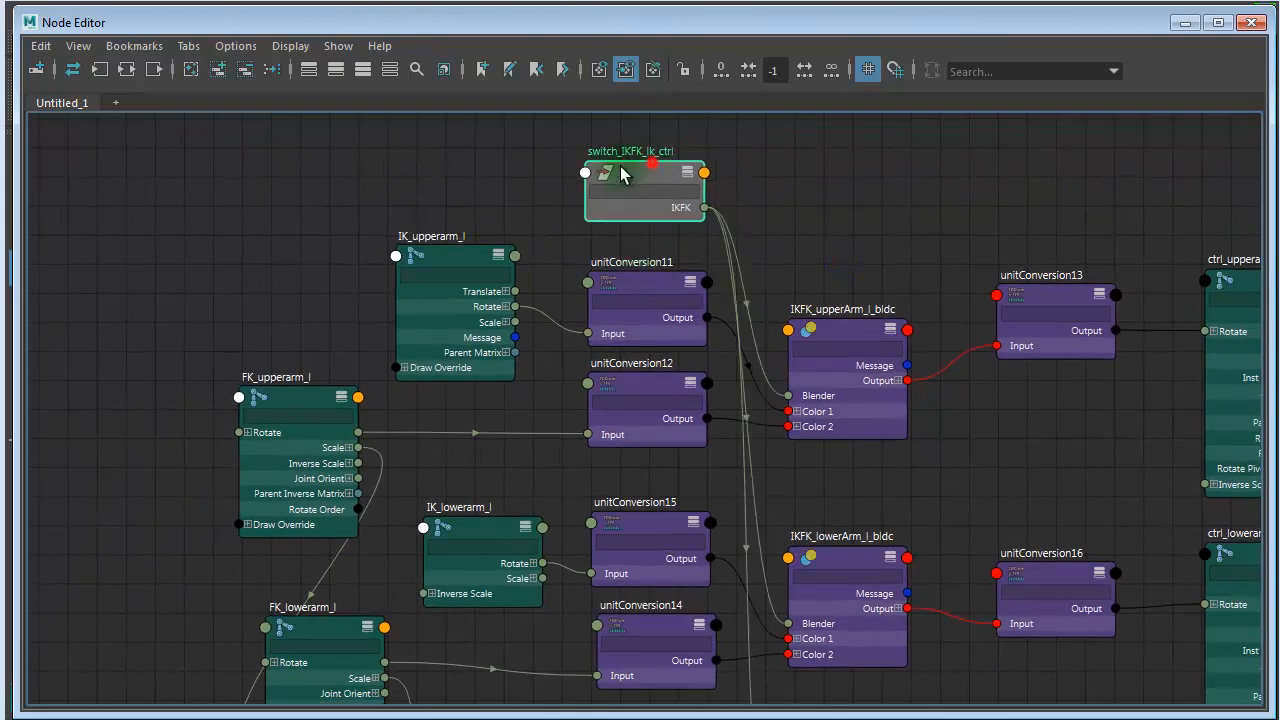
left_click_drag(645, 169, 634, 169)
- Examine the Blender, Color 1 and Color 2 connections of the upper arm, lower arm and hand blendColors nodes
middle_click_drag(845, 422, 712, 285, "alt")
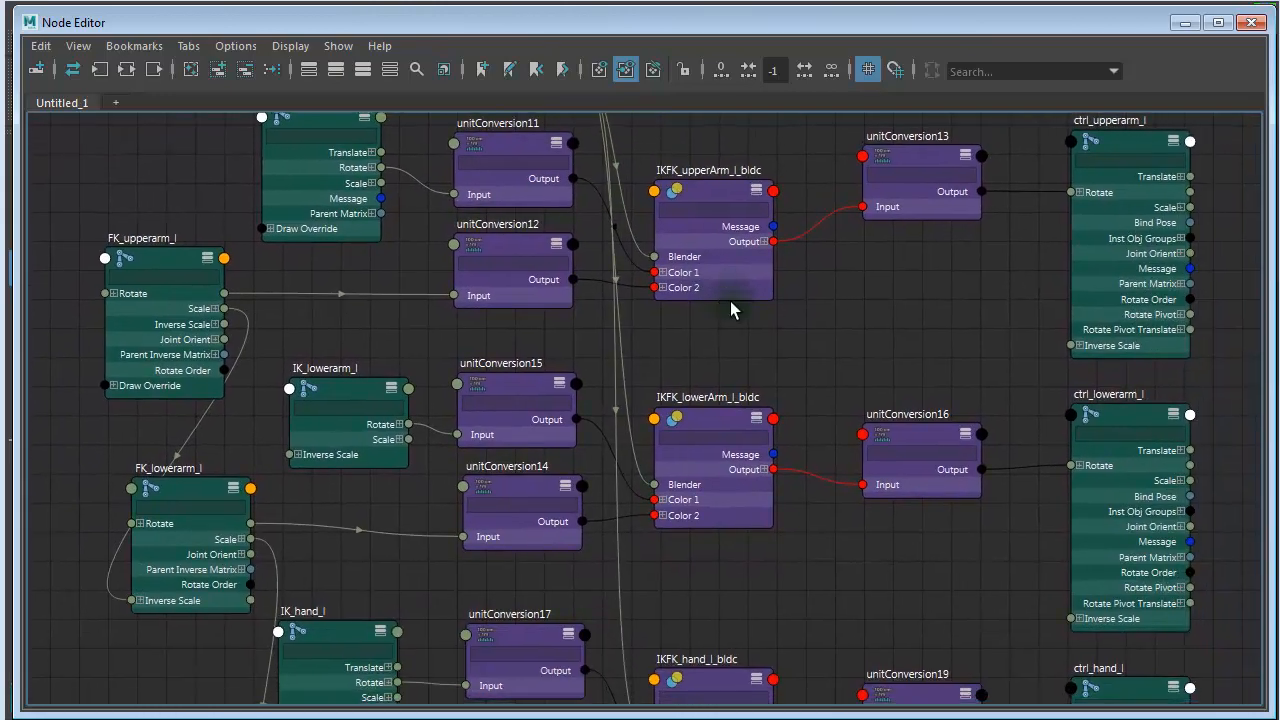
right_click_drag(807, 444, 1100, 360, "alt")
left_click(746, 272)
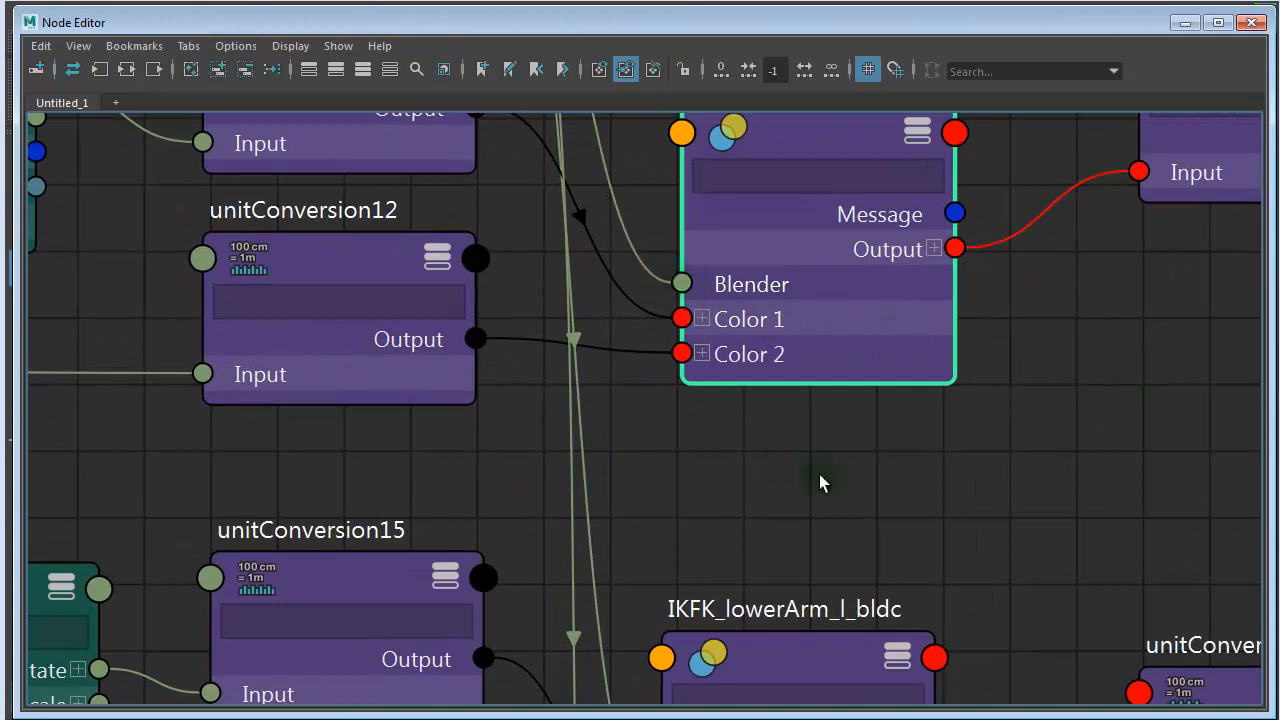
right_click_drag(829, 478, 777, 451, "alt")
middle_click_drag(773, 628, 712, 470, "alt")
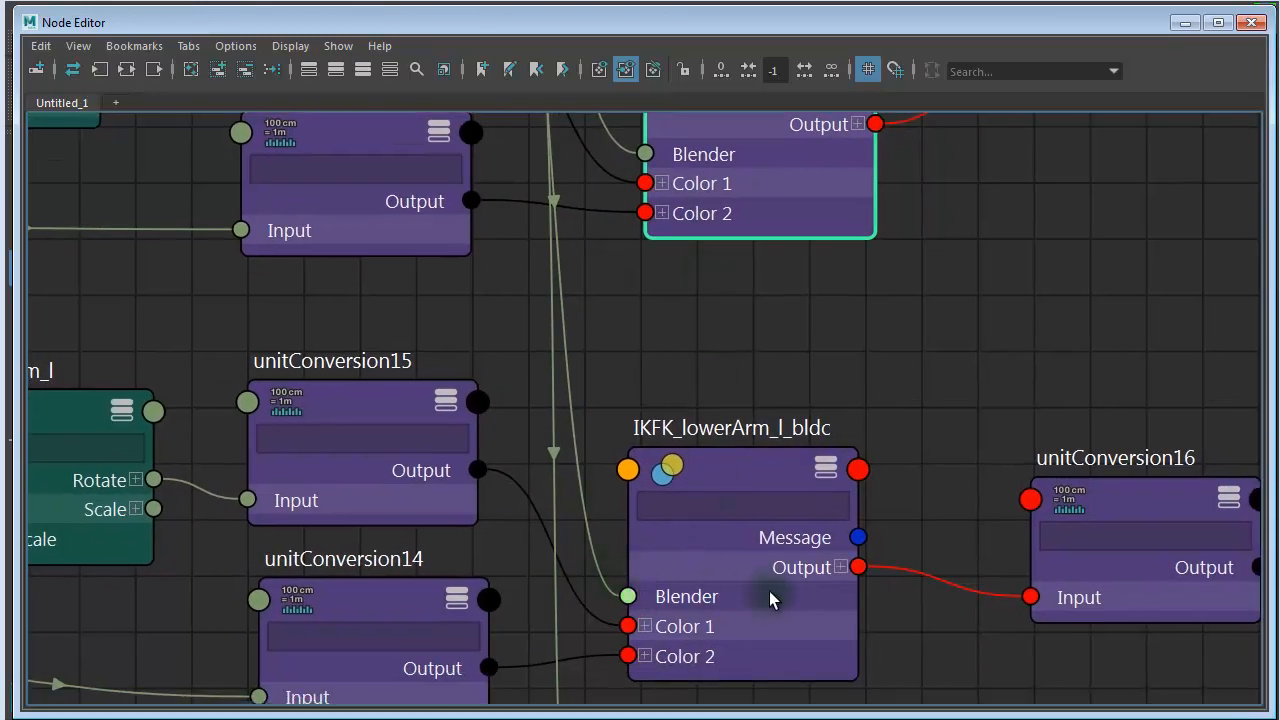
middle_click_drag(757, 586, 735, 220, "alt")
right_click_drag(738, 575, 656, 558, "alt")
middle_click_drag(656, 558, 575, 295, "alt")
right_click_drag(760, 403, 703, 403, "alt")
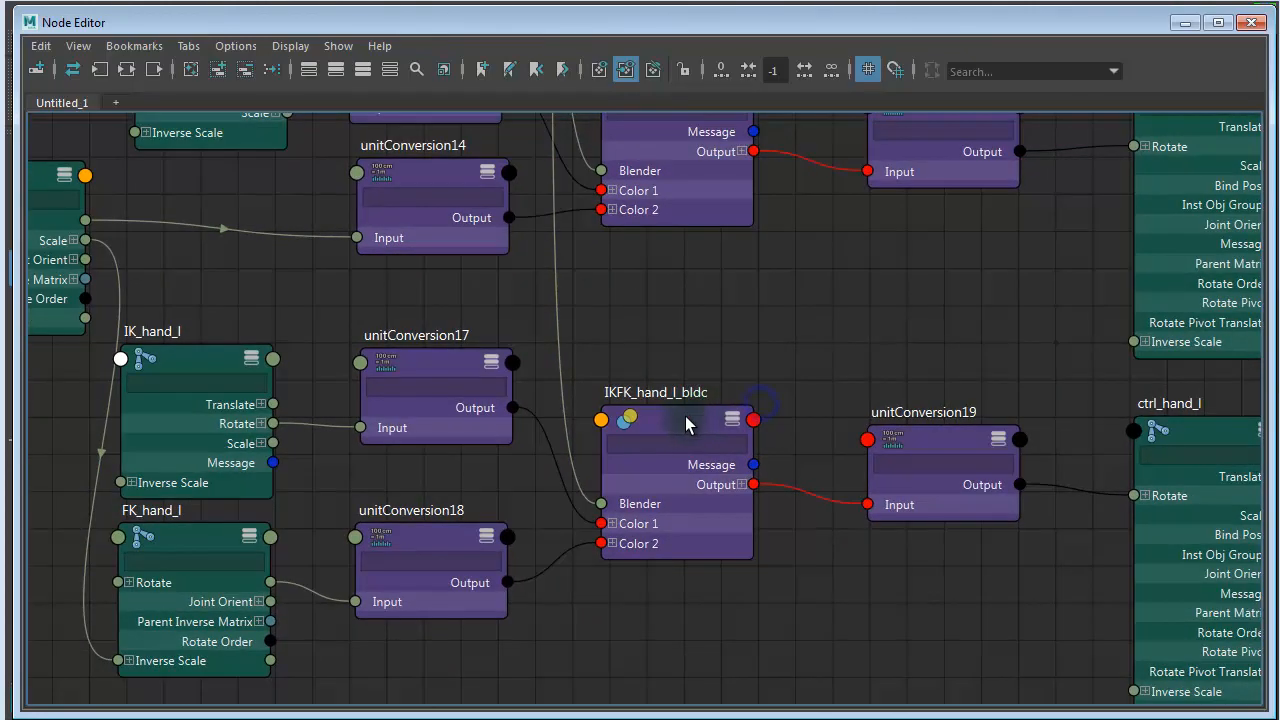
- Move IKFK_hand_l_bldc and IKFK_upperArm_l_bldc closer to IKFK_lowerArm_l_bldc in the graph
left_click_drag(685, 416, 707, 296)
middle_click_drag(707, 296, 752, 650, "alt")
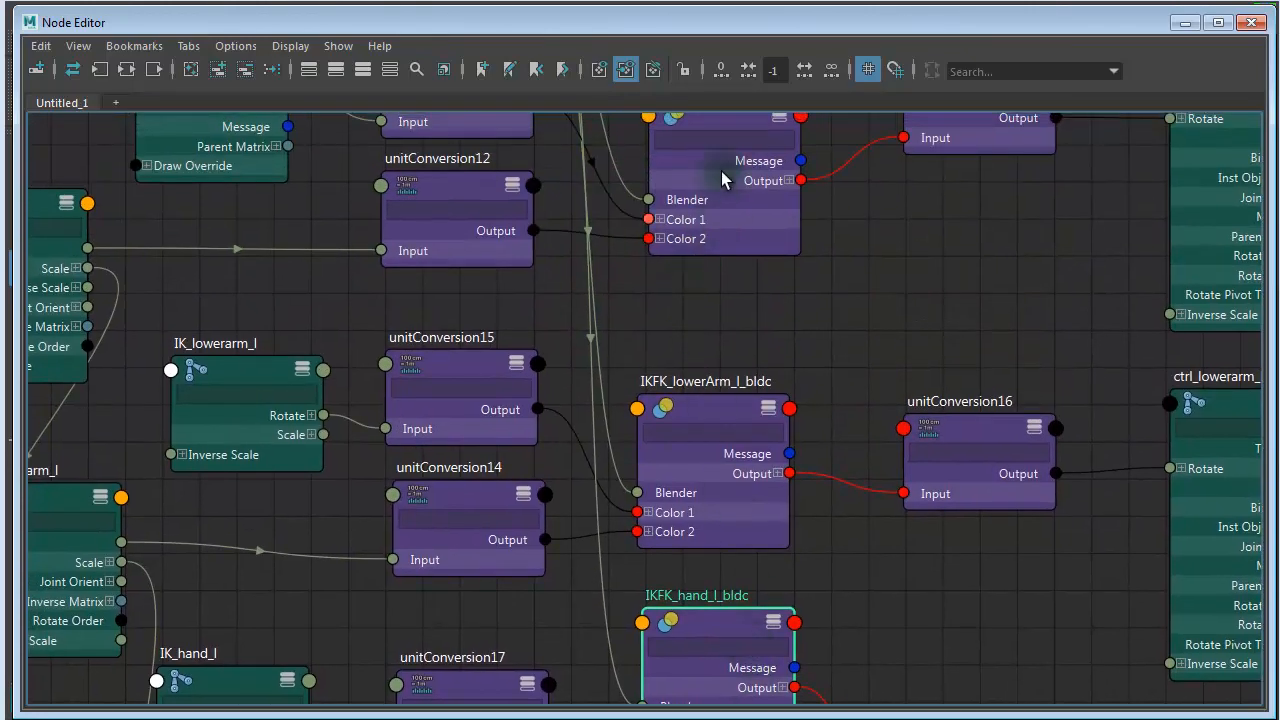
middle_click_drag(738, 284, 732, 427, "alt")
left_click_drag(709, 246, 702, 337)
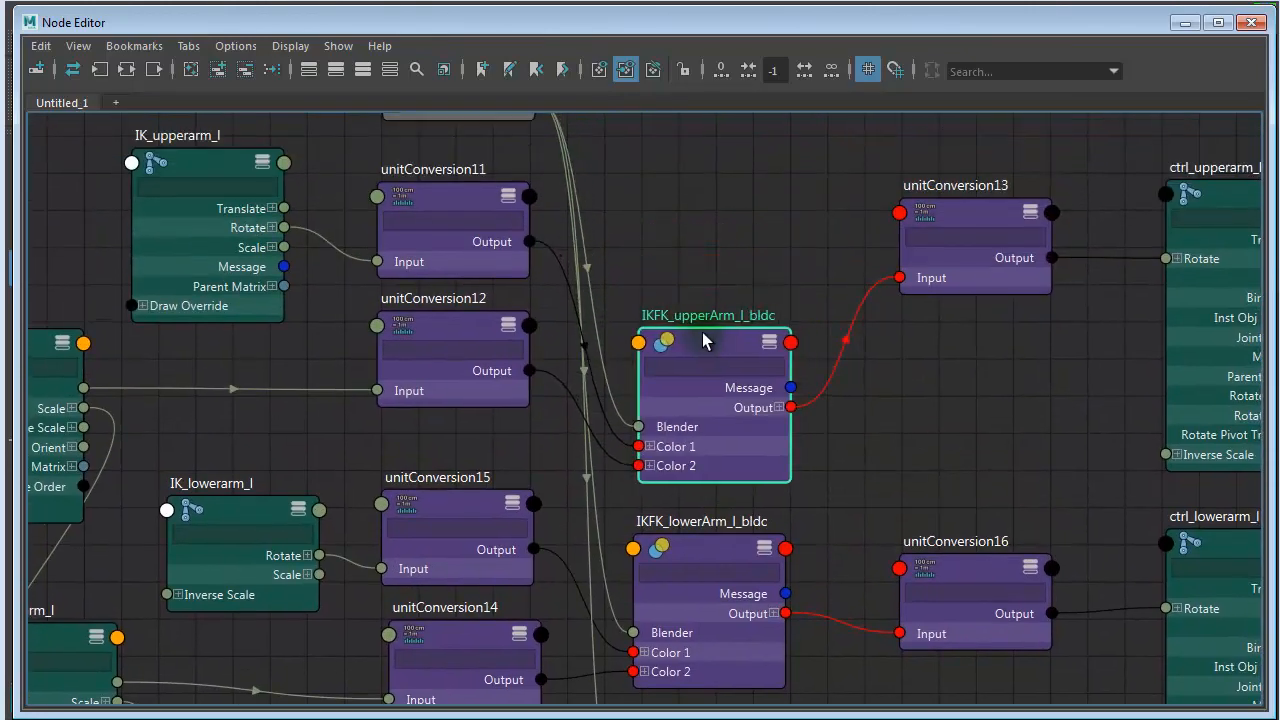
- Move IKFK_upperArm_l_bldc up level with the unitConversion11 node and bring unitConversion13 and ctrl_upperarm_l closer to it
scroll(697, 378, "up", 3)
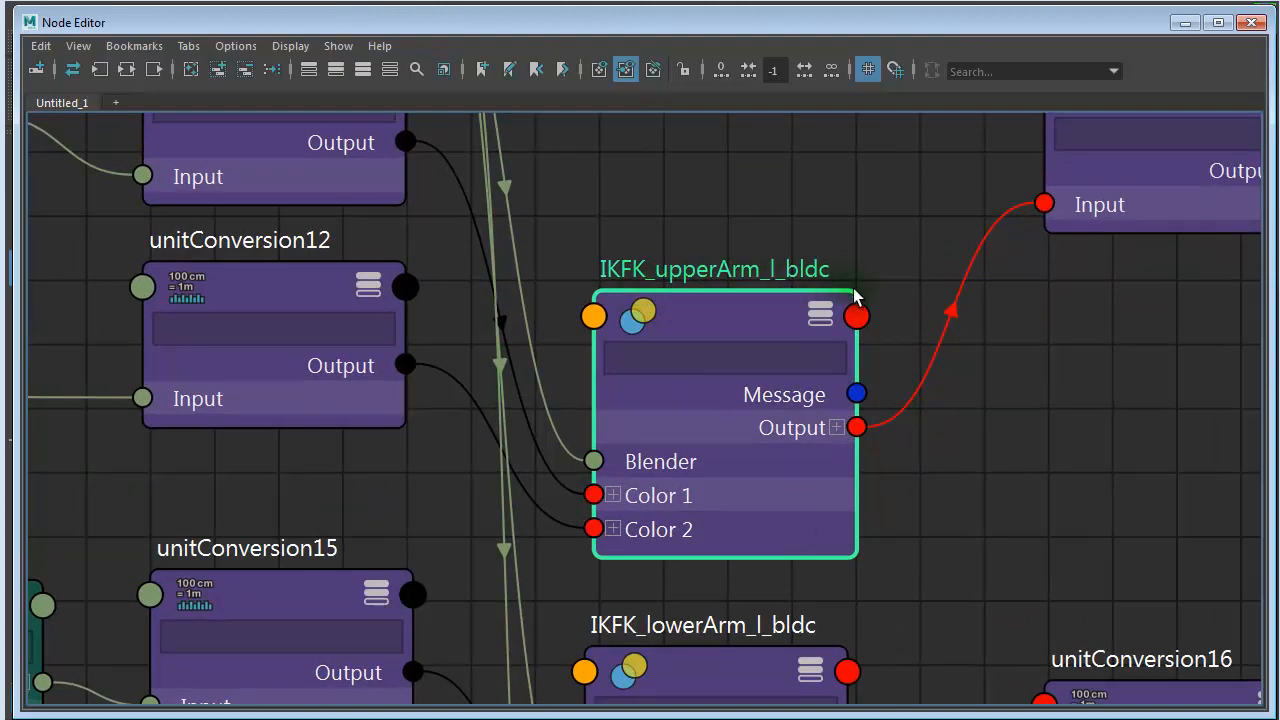
middle_click_drag(901, 491, 910, 264)
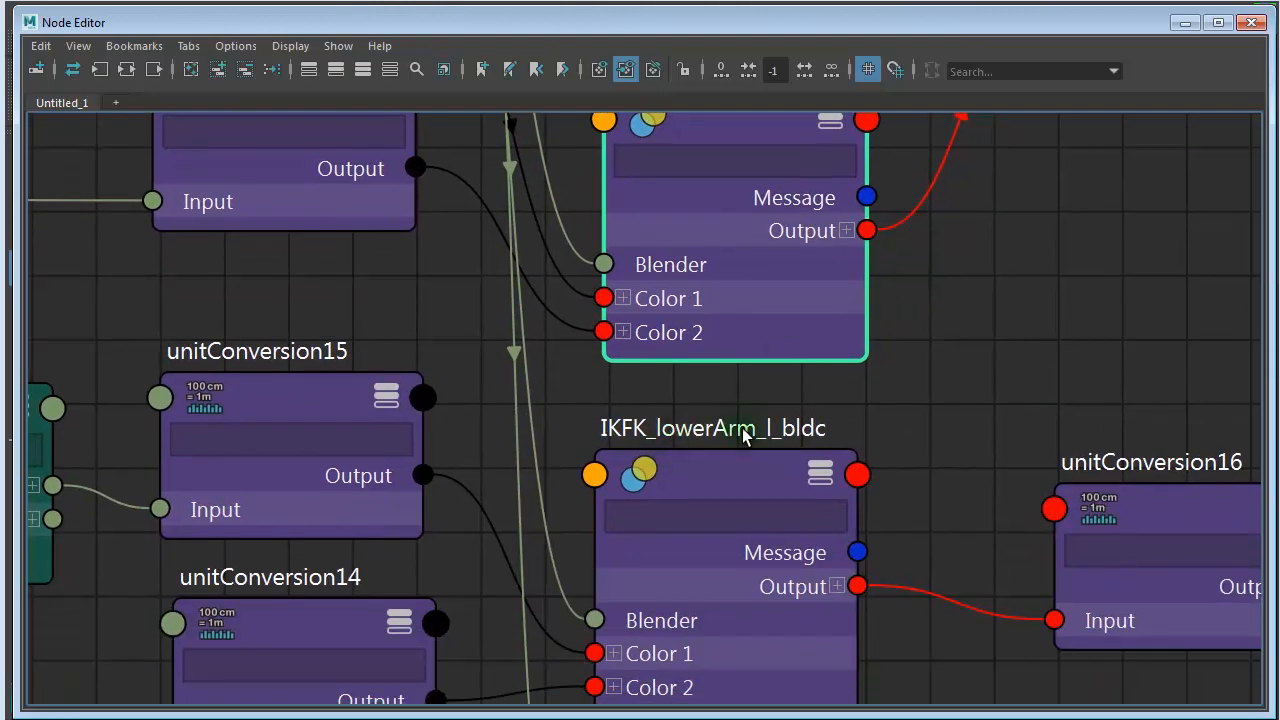
middle_click_drag(875, 462, 871, 148)
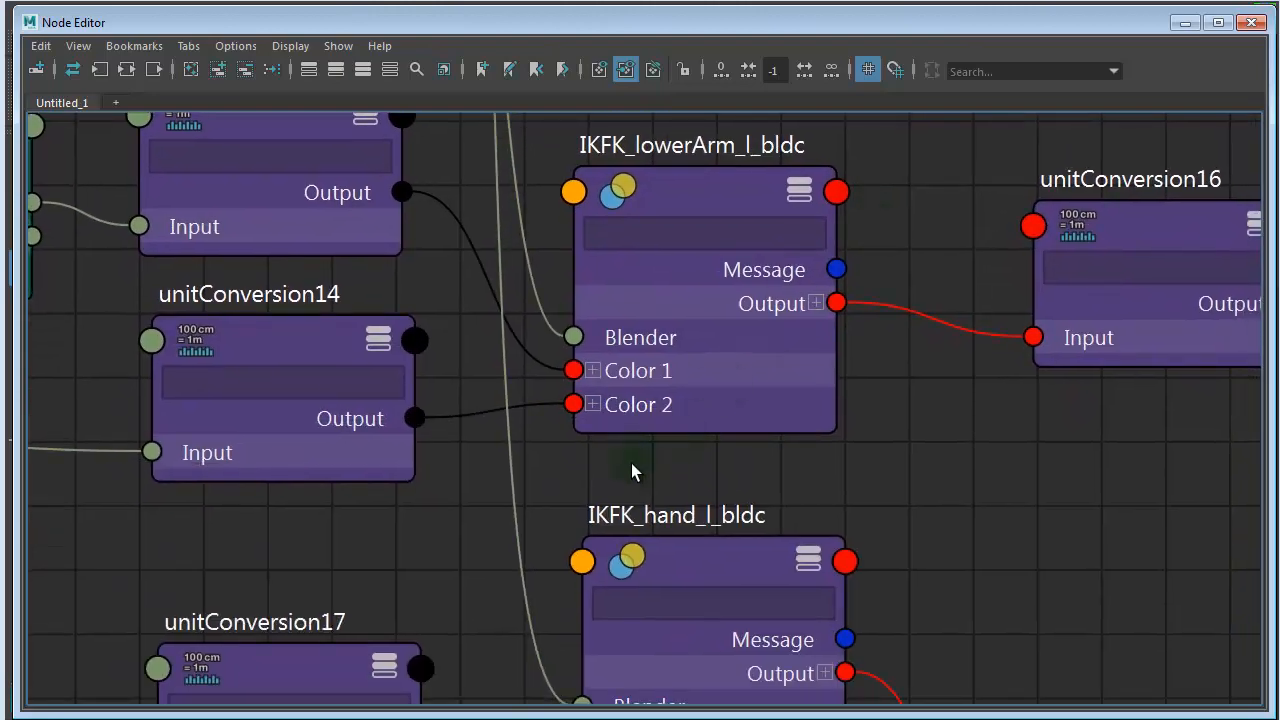
right_click_drag(829, 480, 720, 443, "alt")
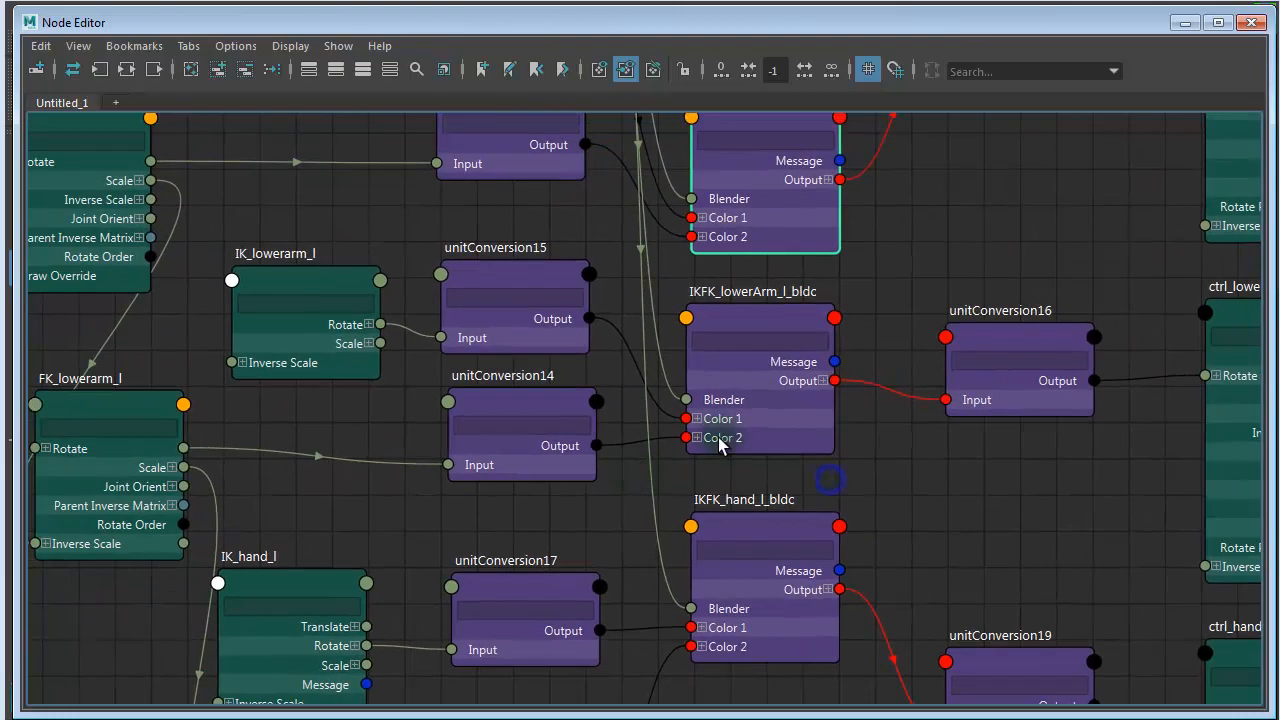
middle_click_drag(795, 441, 670, 579, "alt")
middle_click_drag(1009, 242, 824, 423, "alt")
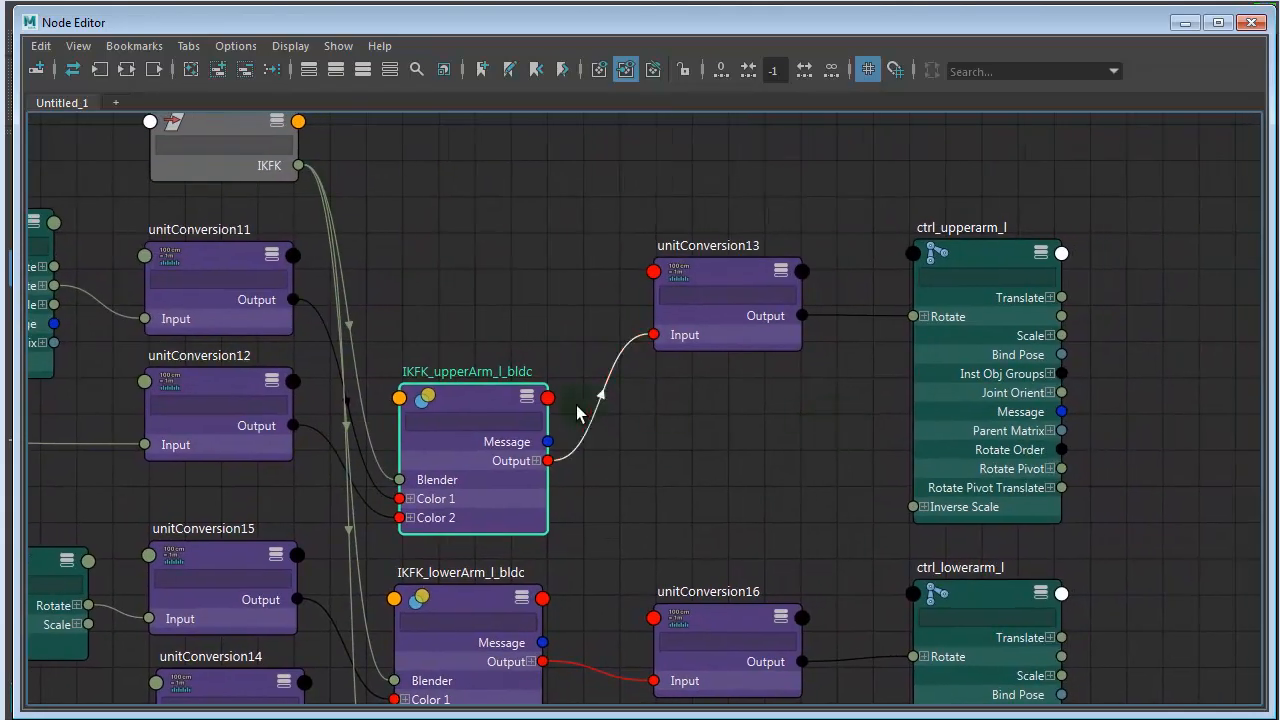
left_click_drag(500, 394, 514, 202)
left_click_drag(735, 270, 723, 263)
left_click_drag(977, 263, 922, 241)
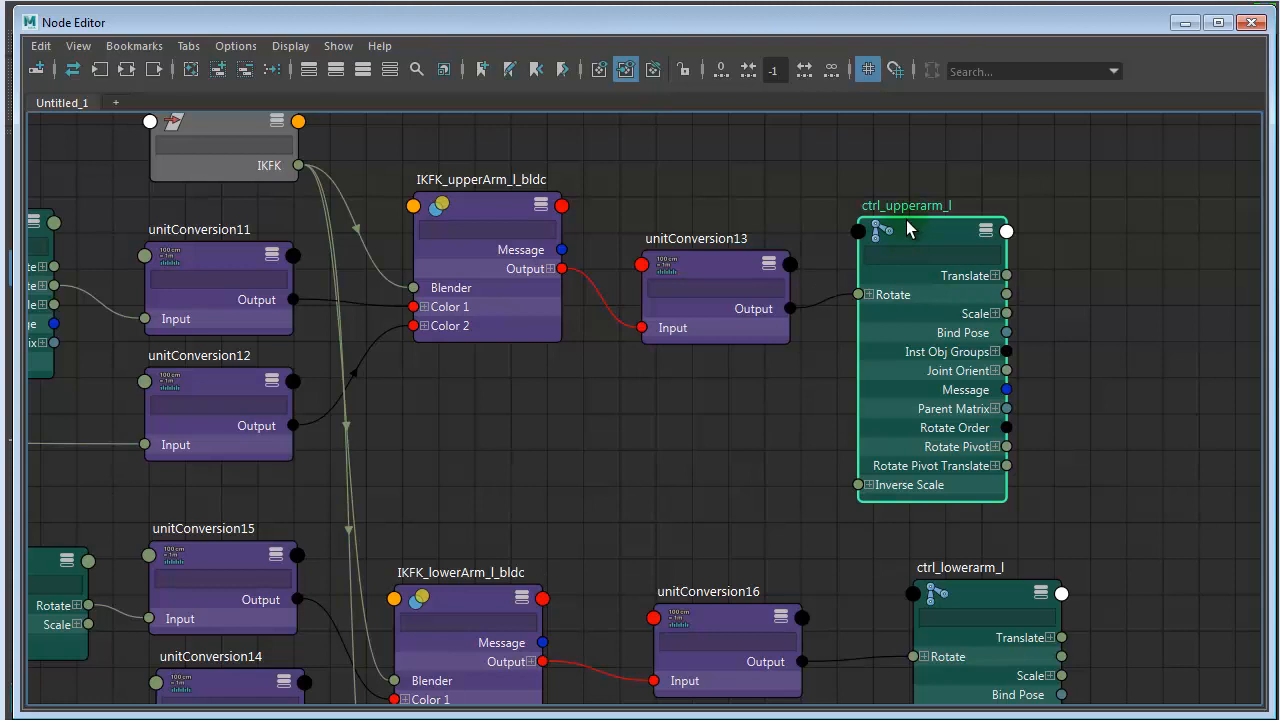
left_click_drag(906, 220, 907, 213)
- Shift ctrl_lowerarm_l slightly up and move unitConversion19 and ctrl_hand_l up closer to IKFK_hand_l_bldc
middle_click_drag(719, 369, 728, 131, "alt")
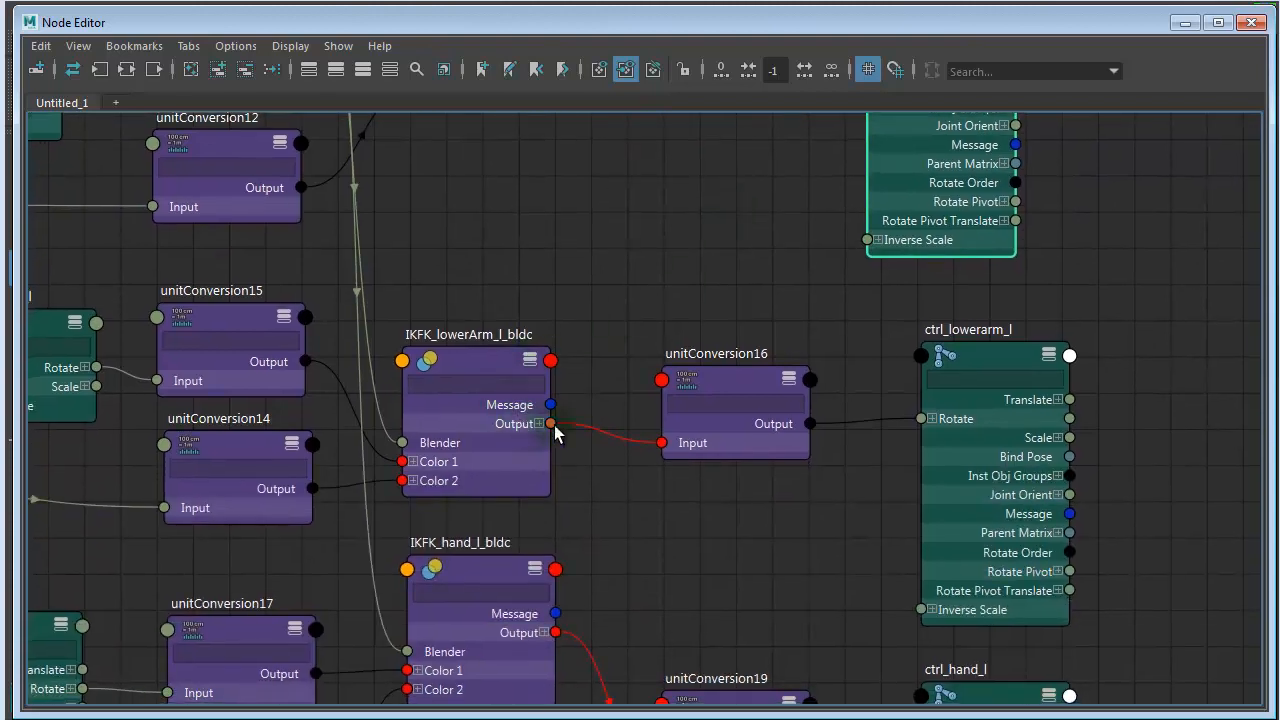
left_click_drag(973, 362, 967, 340)
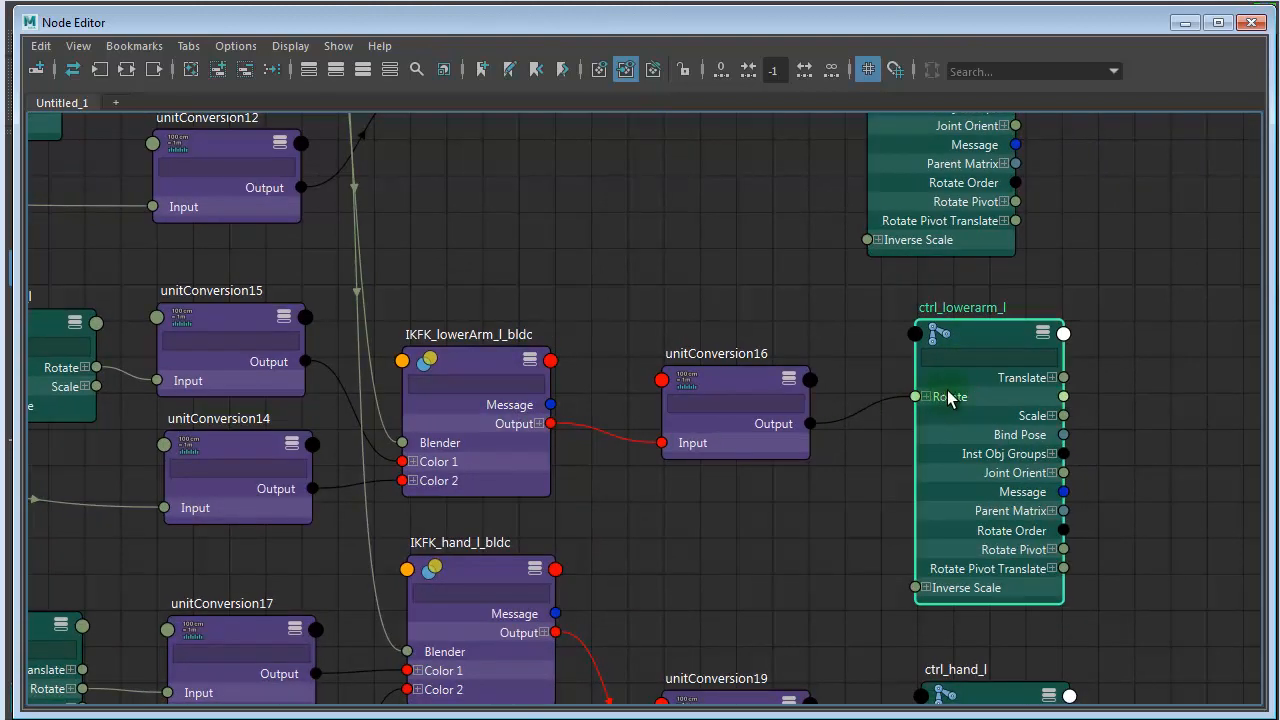
middle_click_drag(790, 512, 803, 276, "alt")
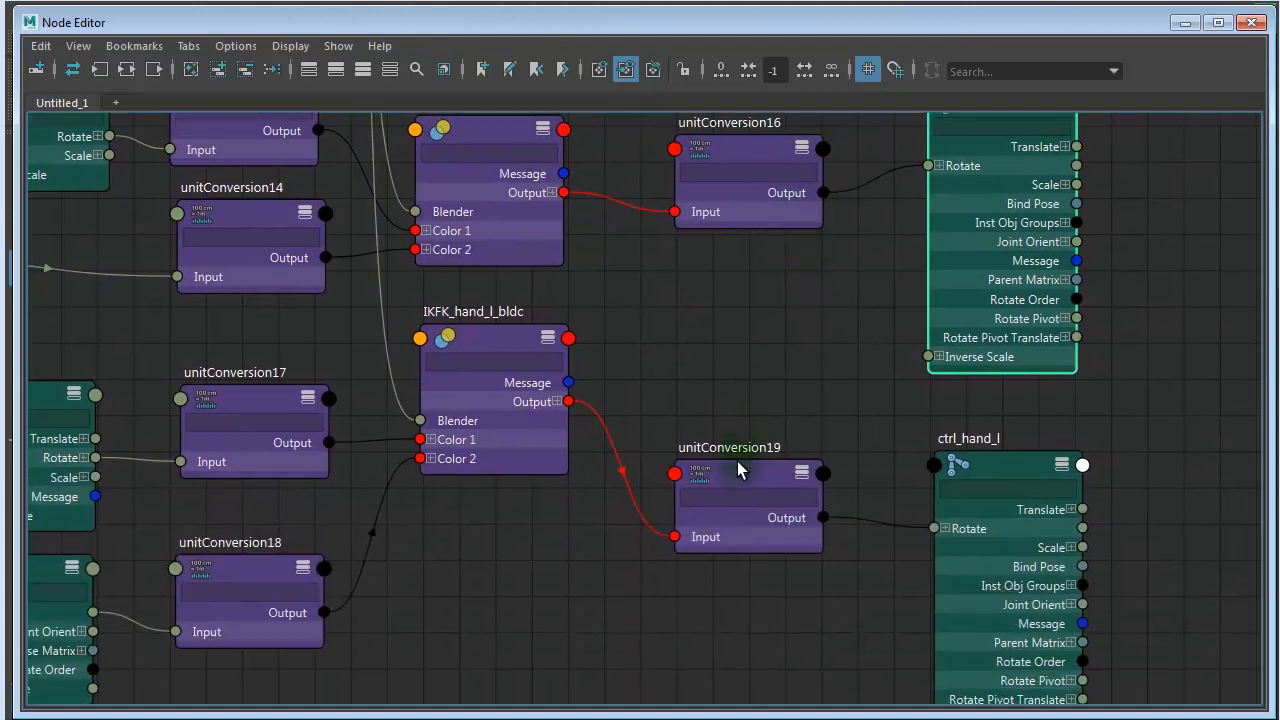
left_click_drag(738, 470, 695, 383)
left_click_drag(990, 467, 931, 386)
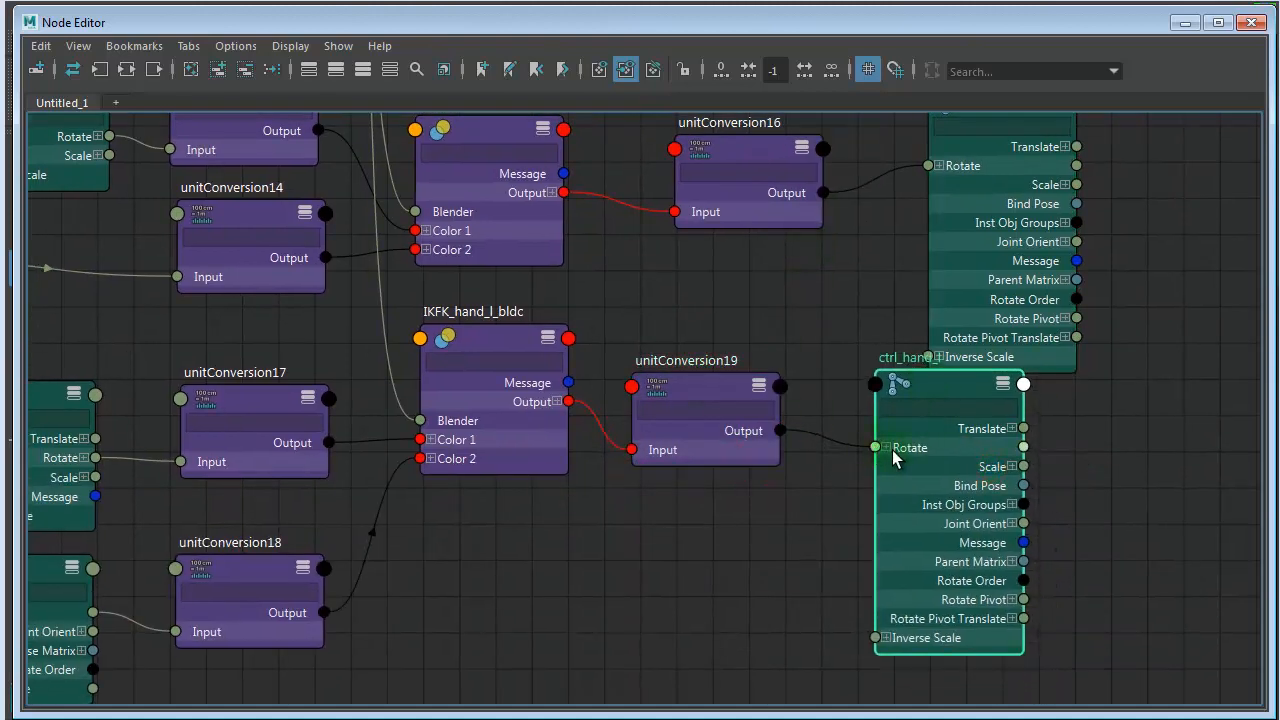
- Reposition the FK_upperarm_l and IK_upperarm_l nodes beside unitConversion11 and unitConversion12
middle_click_drag(750, 474, 1027, 631, "alt")
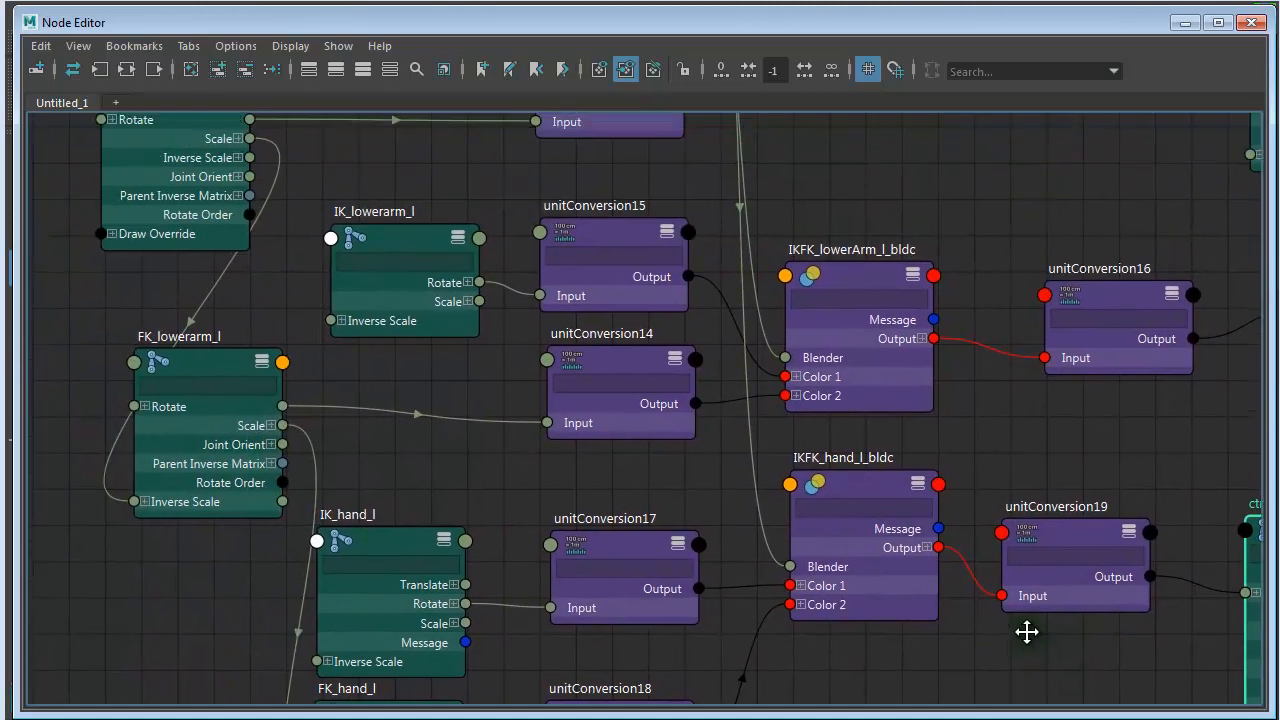
middle_click_drag(609, 500, 709, 680, "alt")
middle_click_drag(691, 451, 549, 589, "alt")
right_click_drag(725, 565, 778, 562, "alt")
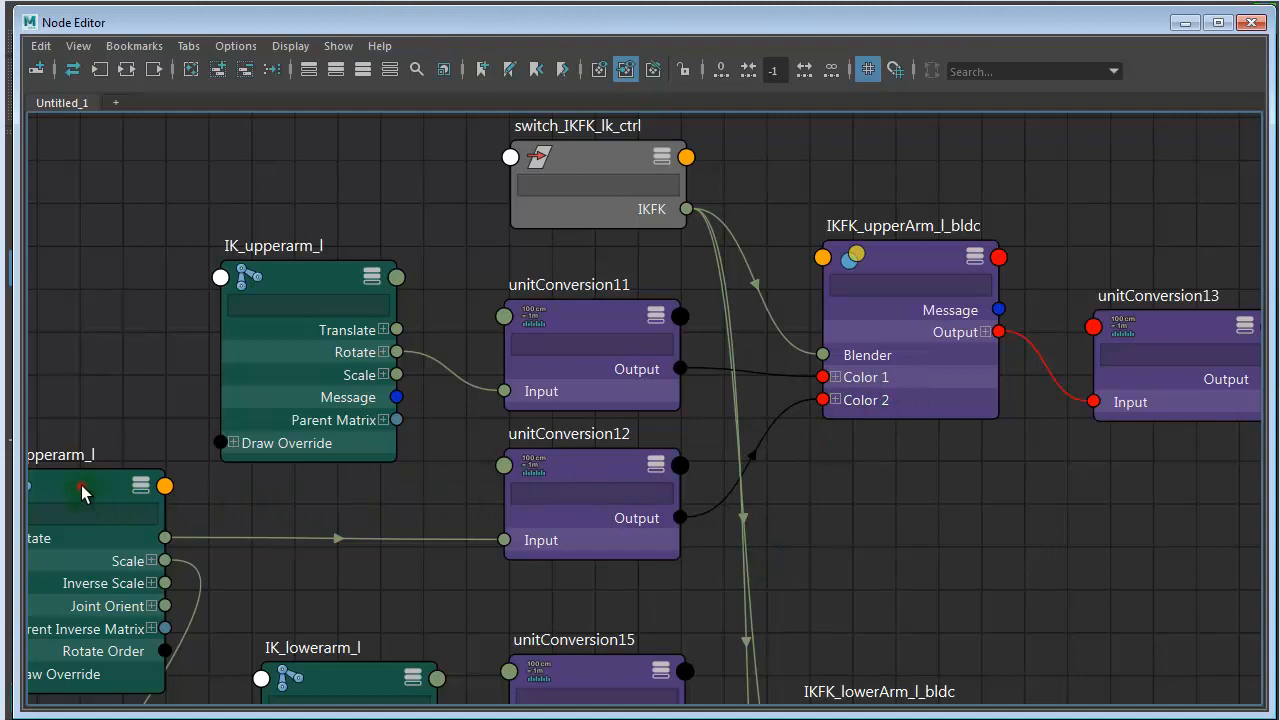
left_click_drag(81, 485, 107, 484)
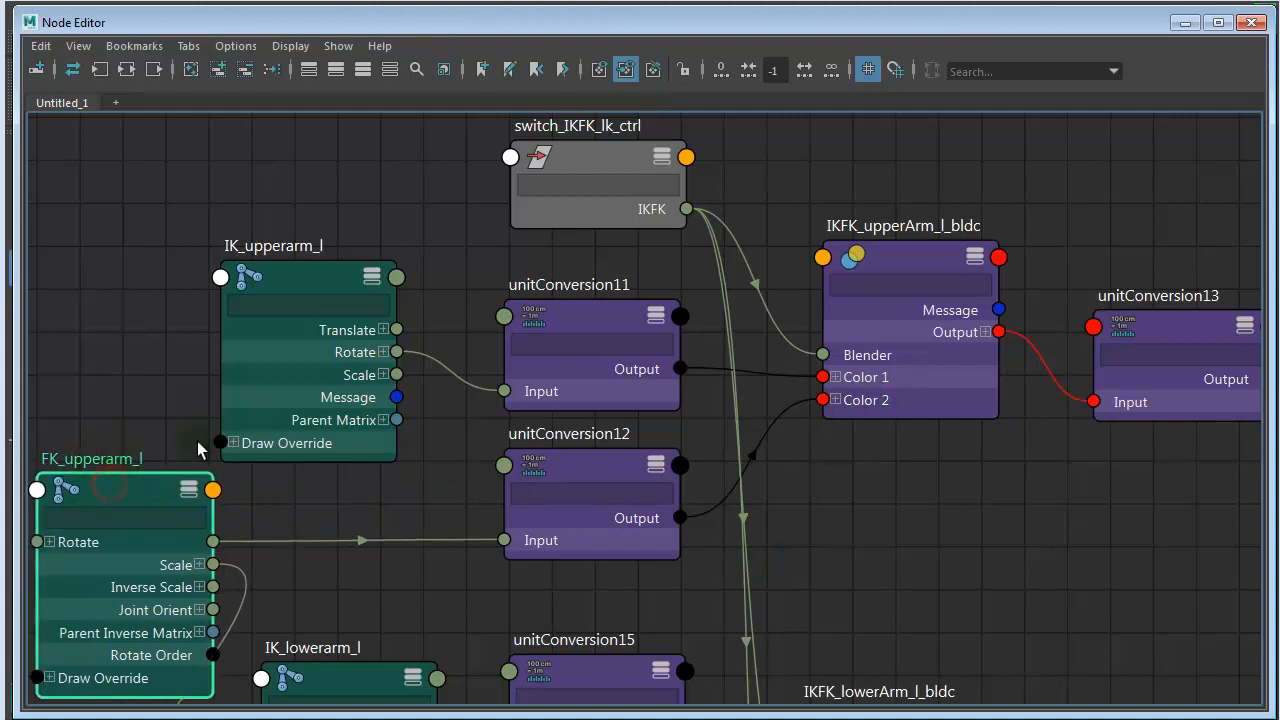
left_click_drag(311, 288, 298, 276)
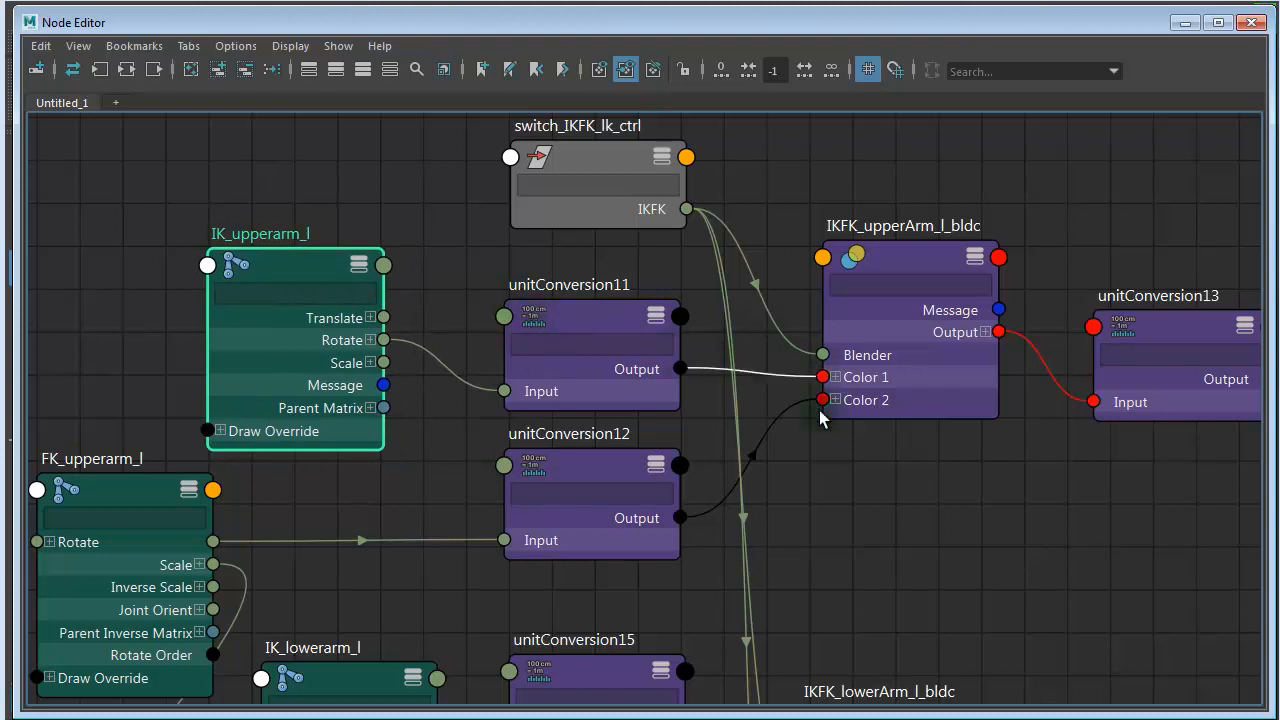
- Tidy the lower arm row by repositioning IKFK_lowerArm_l_bldc, FK_lowerarm_l, unitConversion15 and IK_lowerarm_l
middle_click_drag(906, 503, 930, 185, "alt")
left_click(878, 440)
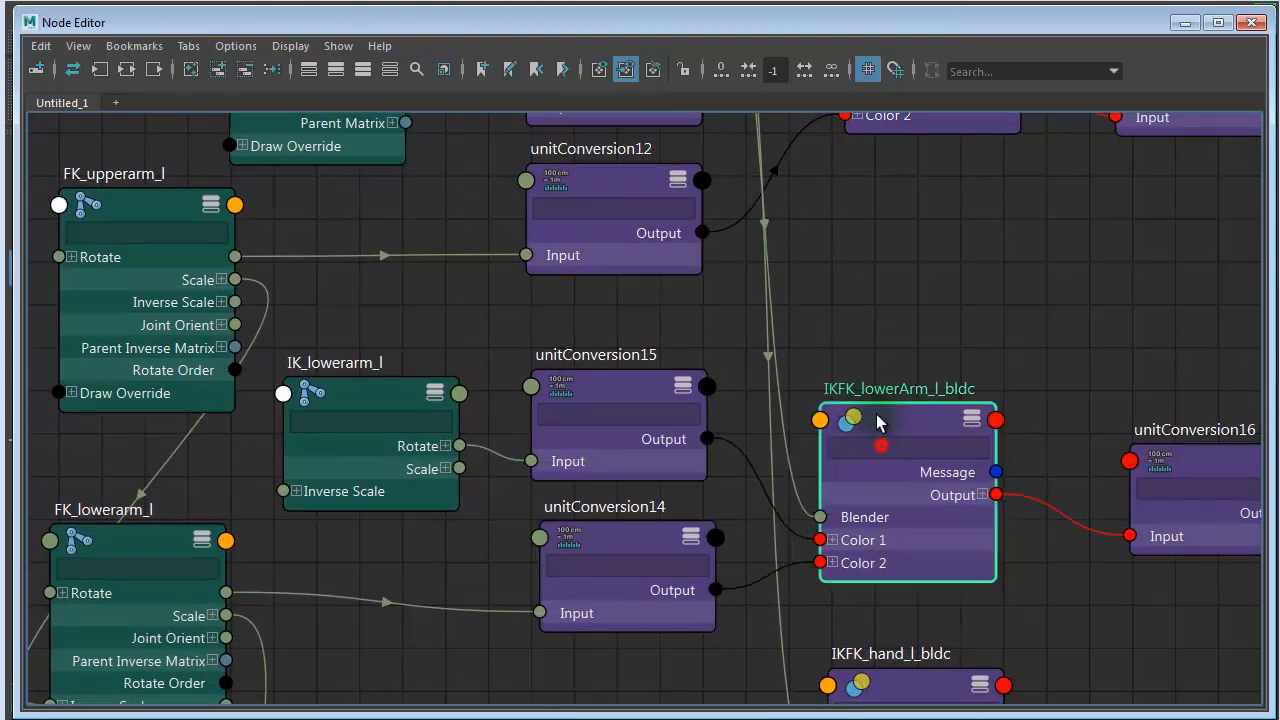
left_click_drag(878, 420, 879, 393)
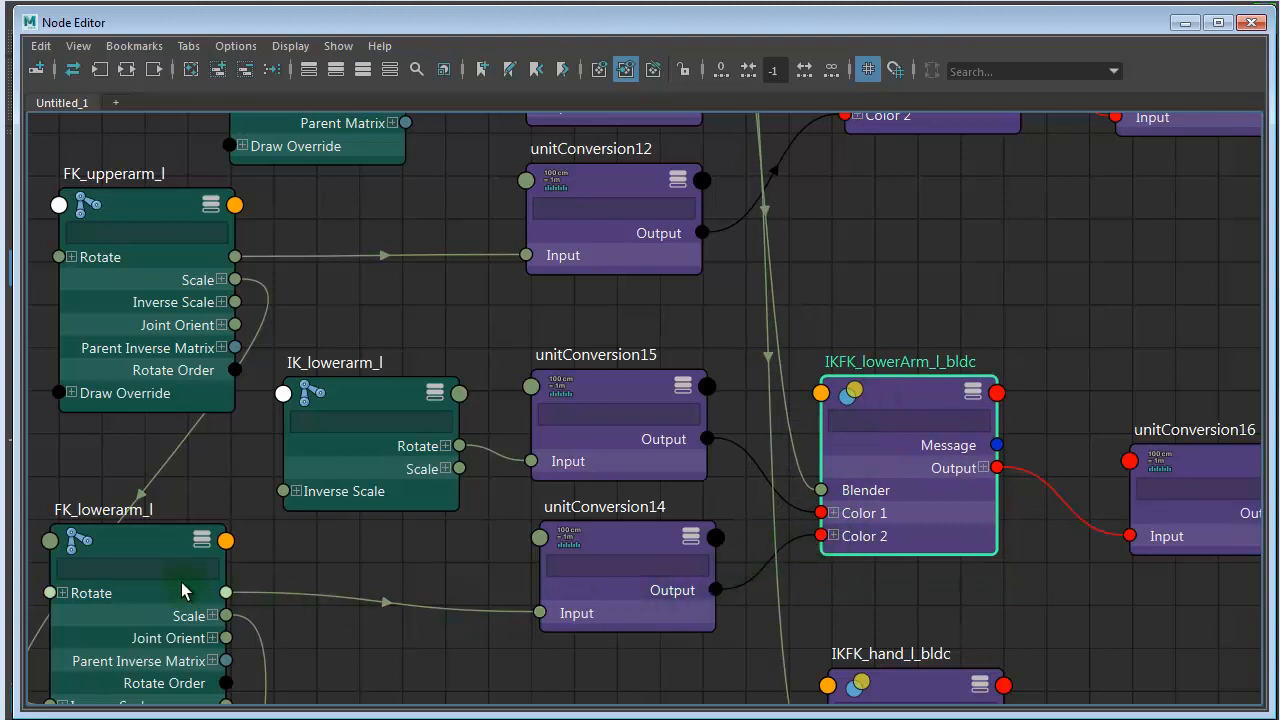
left_click(156, 559)
left_click_drag(156, 559, 193, 587)
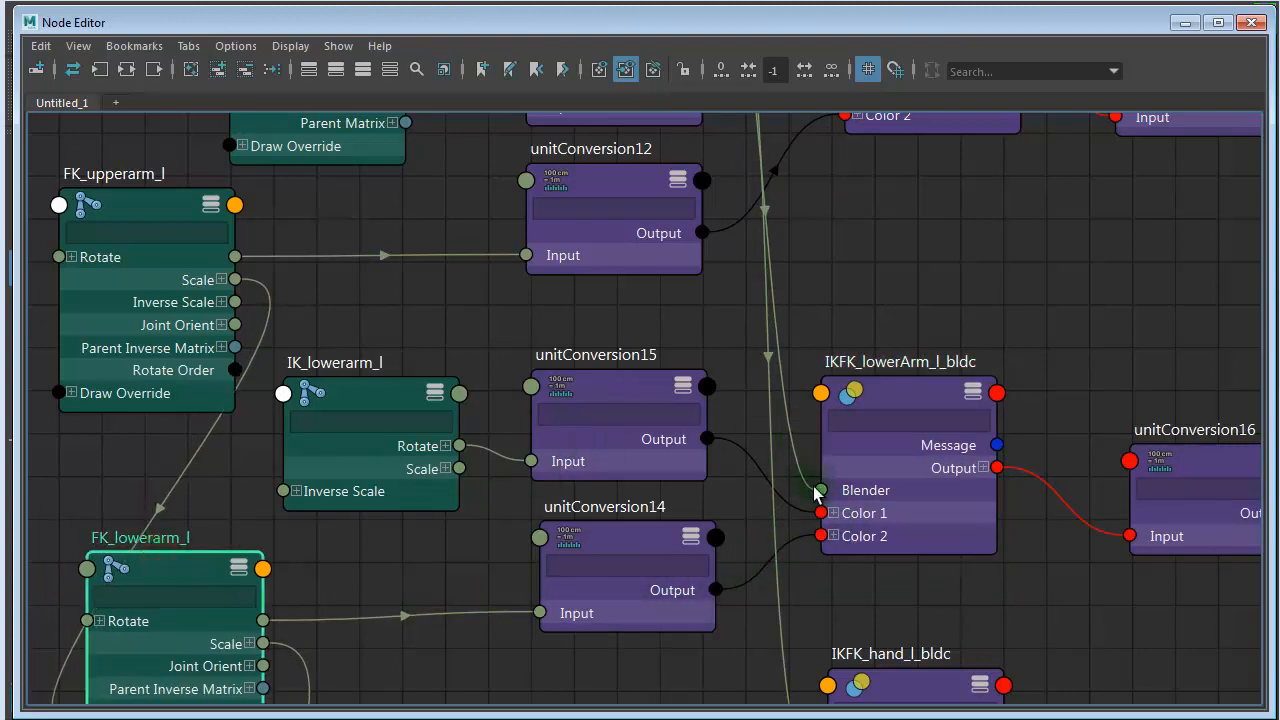
left_click_drag(606, 381, 612, 380)
left_click_drag(359, 397, 377, 392)
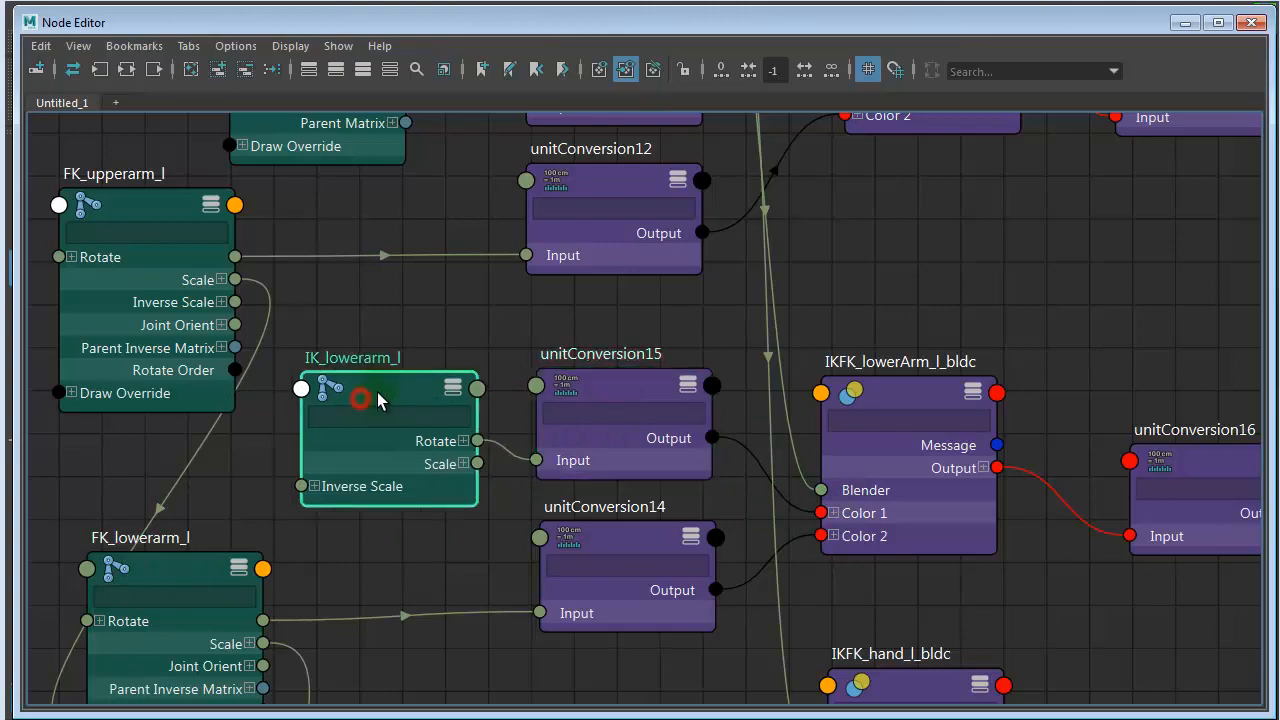
- Move the IK_hand_l node away from FK_lowerarm_l, closer to unitConversion17
right_click_drag(655, 467, 523, 450, "alt")
middle_click_drag(522, 438, 482, 288, "alt")
middle_click_drag(611, 468, 506, 209, "alt")
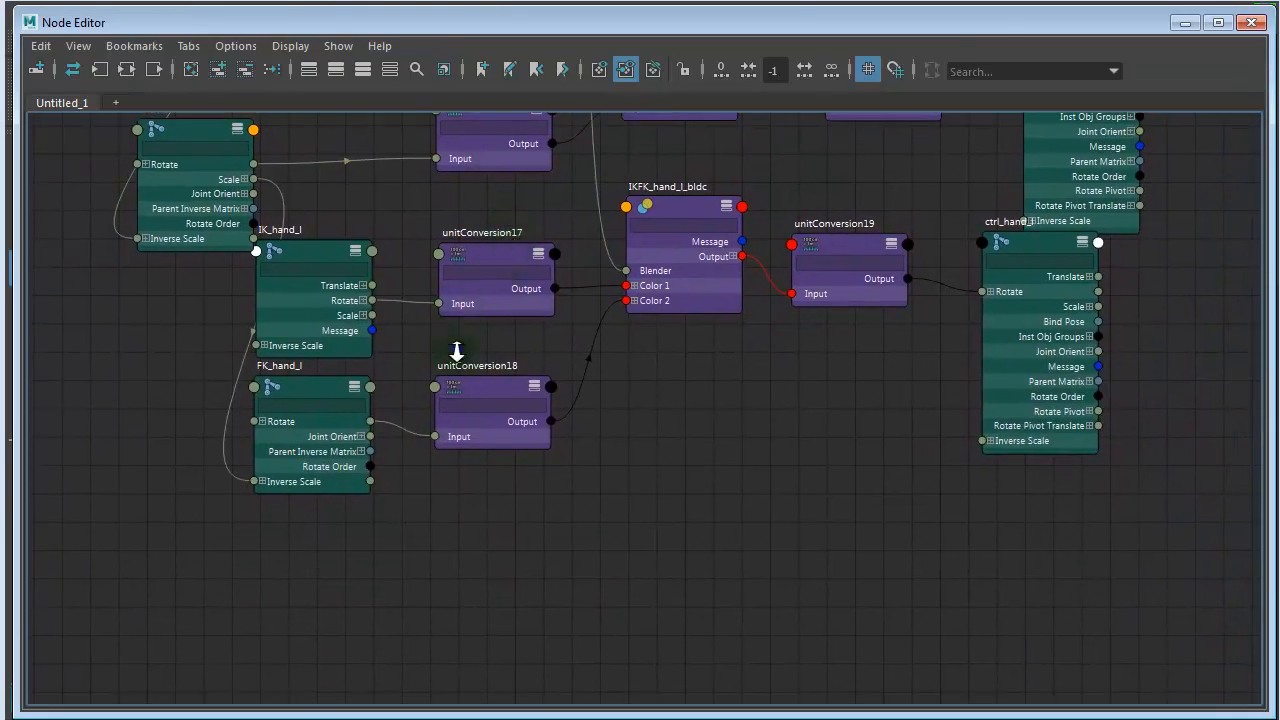
right_click_drag(456, 351, 650, 350, "alt")
left_click_drag(230, 190, 275, 189)
- Select the connection from FK_lowerarm_l's Scale to FK_hand_l's Inverse Scale, follow it, and review the whole arm network
middle_click_drag(452, 315, 744, 431, "alt")
left_click_drag(416, 464, 416, 464)
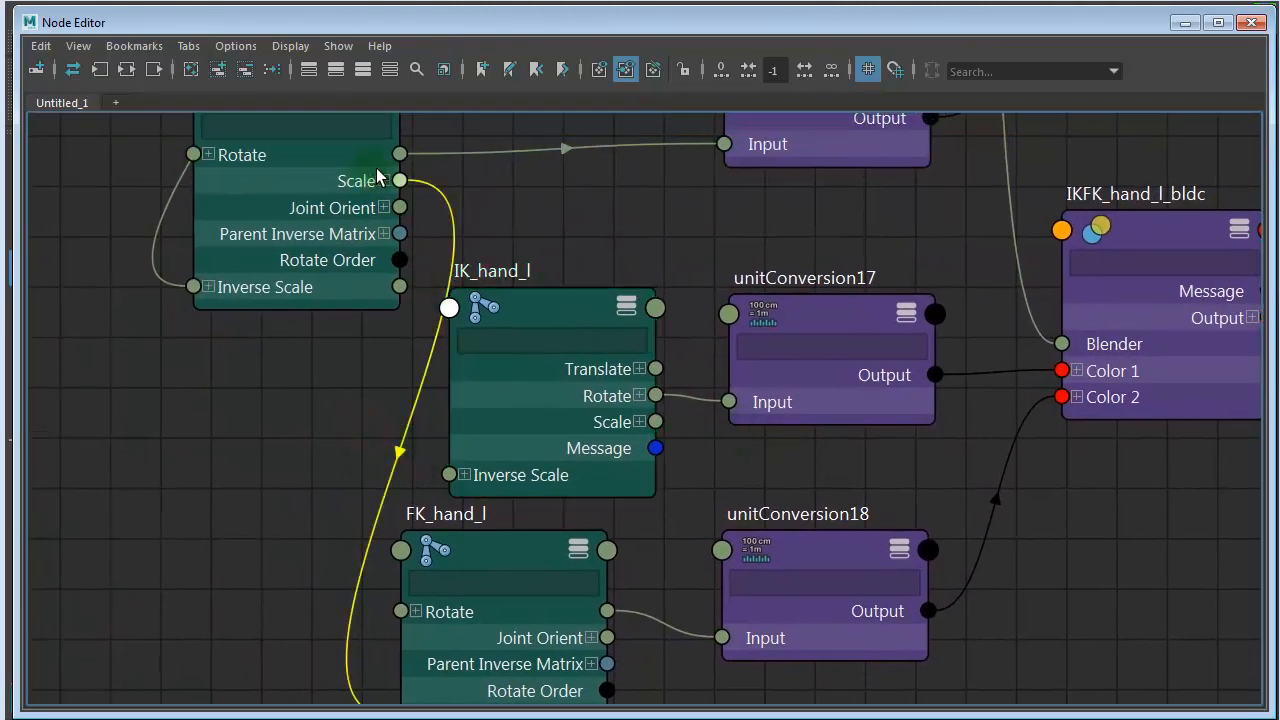
middle_click_drag(412, 473, 393, 343, "alt")
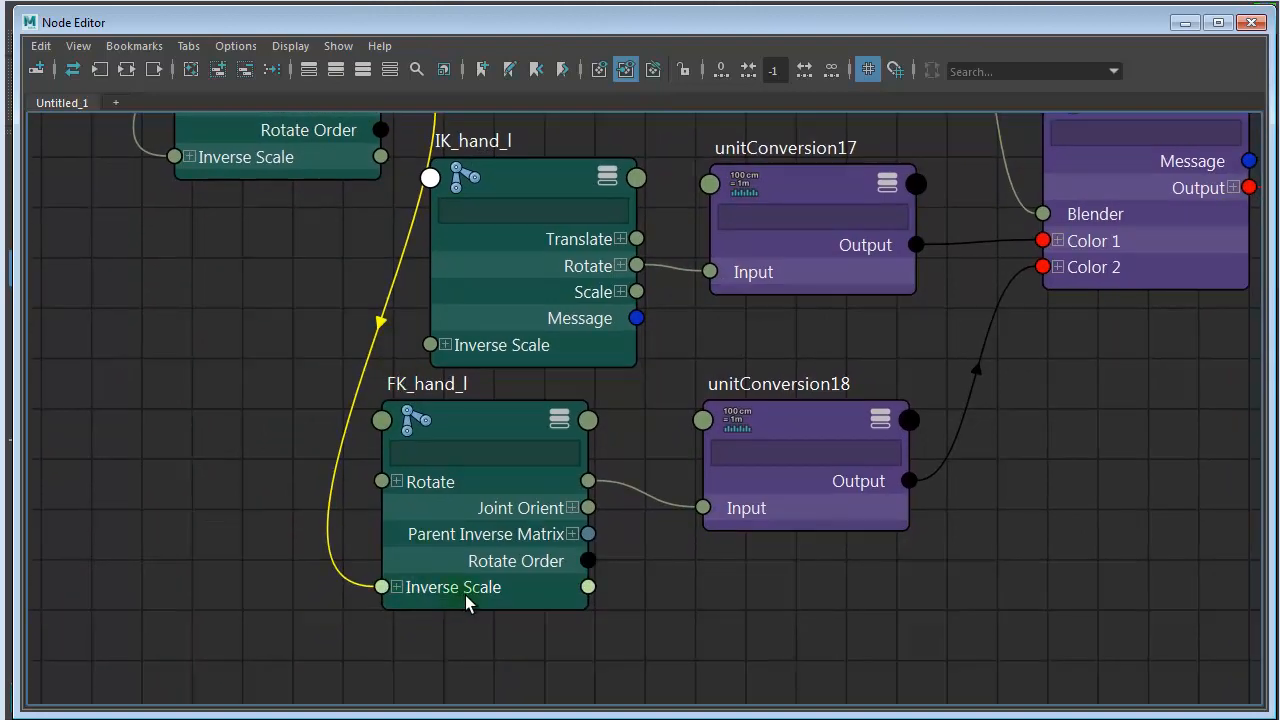
right_click_drag(768, 600, 475, 558, "alt")
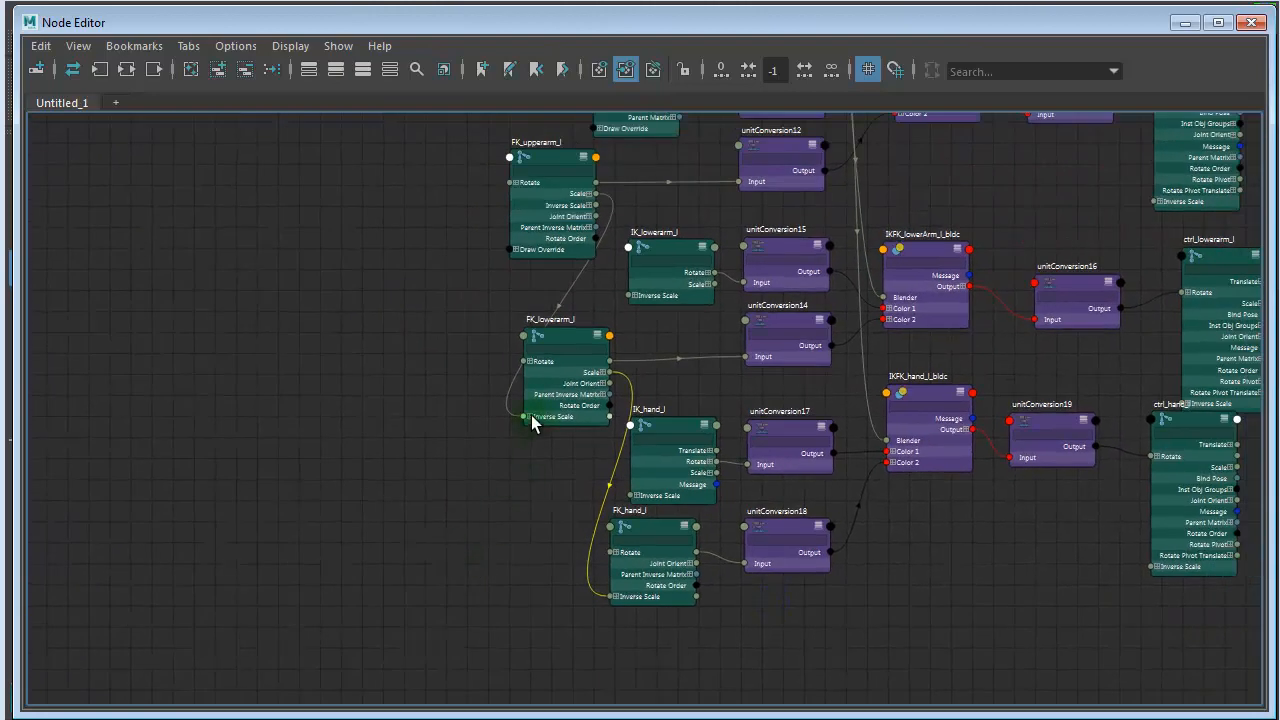
middle_click_drag(529, 417, 473, 583, "alt")
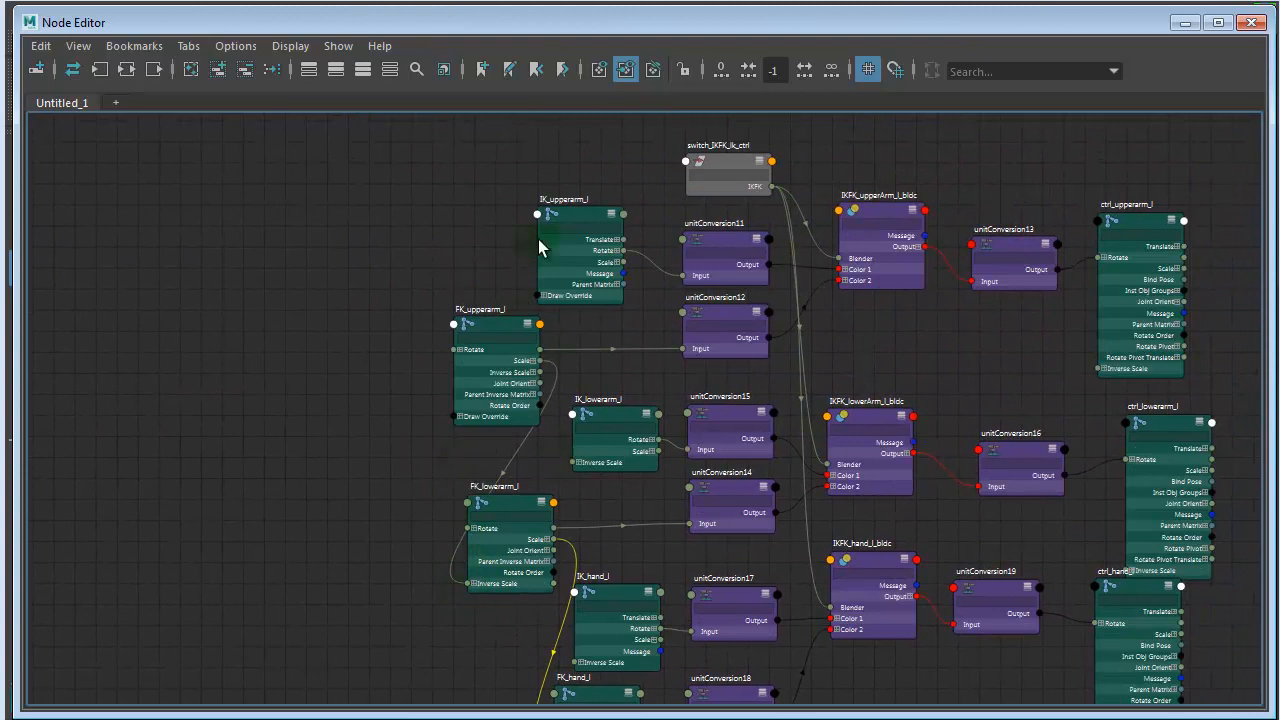
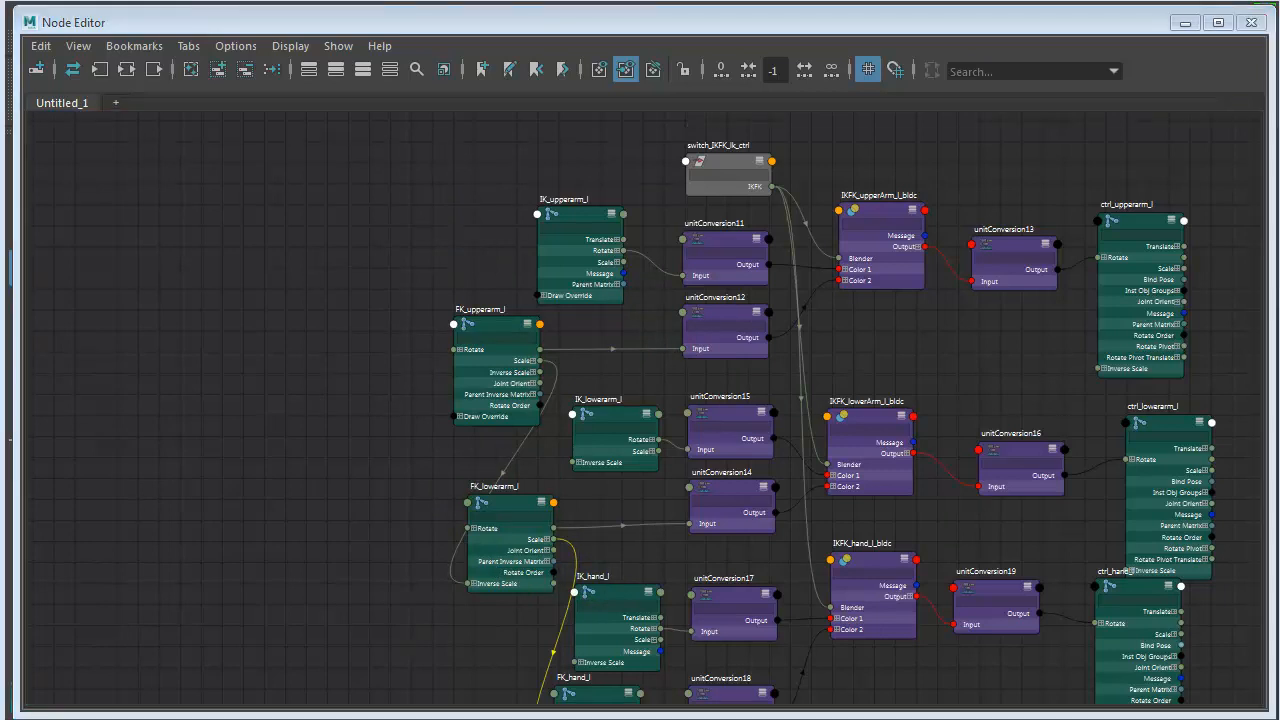
- Close the Node Editor and bring the character's left arm into view
left_click(1252, 23)
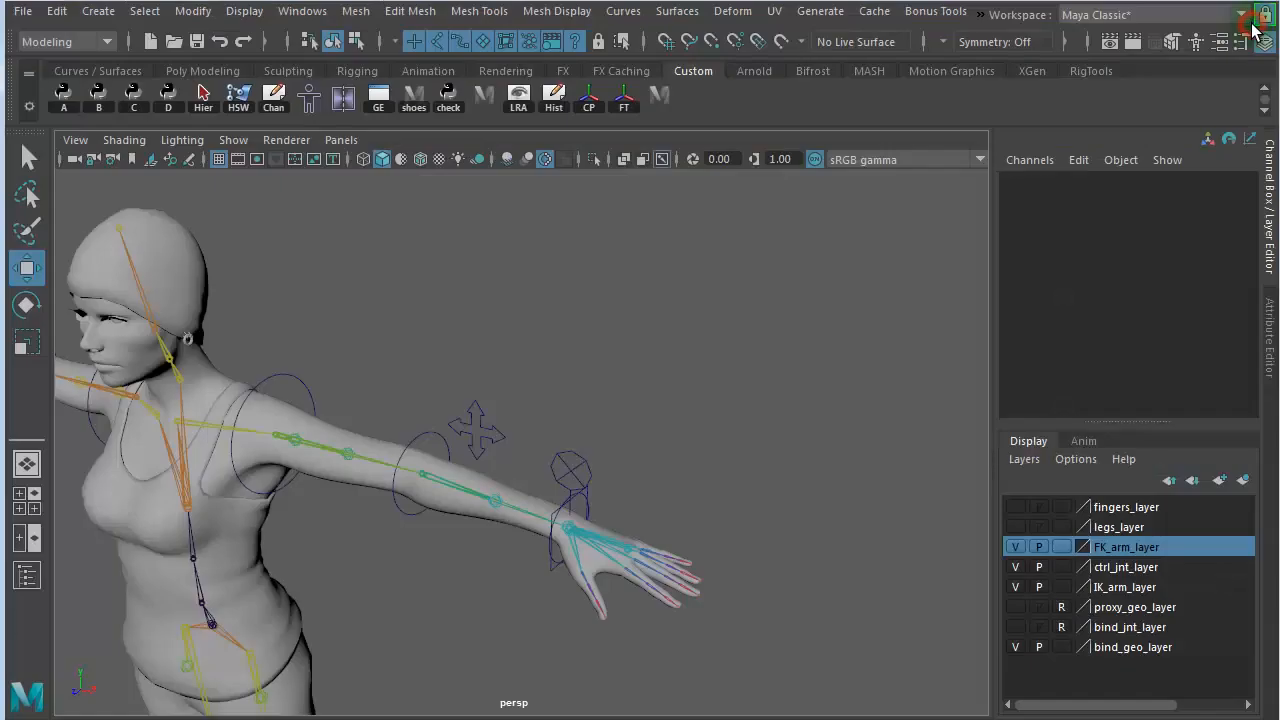
left_click_drag(705, 350, 783, 354, "alt")
left_click_drag(700, 432, 711, 449, "alt")
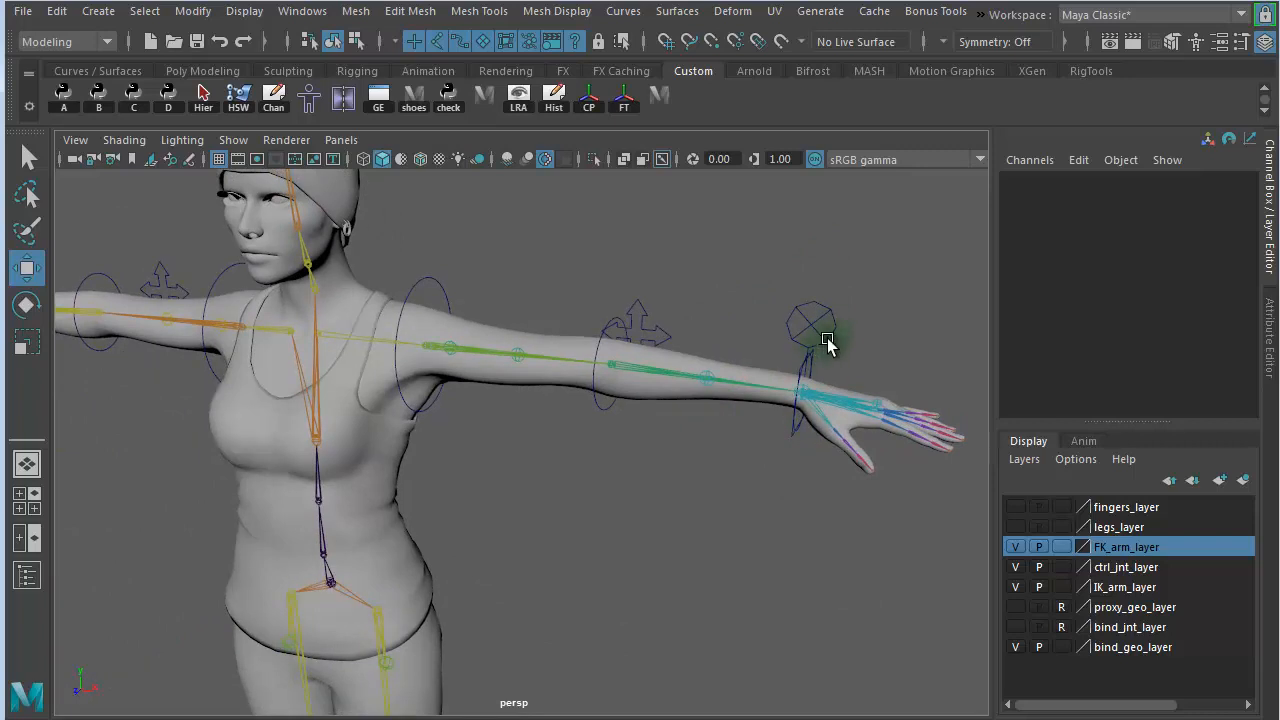
- Rotate the left shoulder FK control about -21.3 degrees in Y to swing the arm downward
left_click(433, 405)
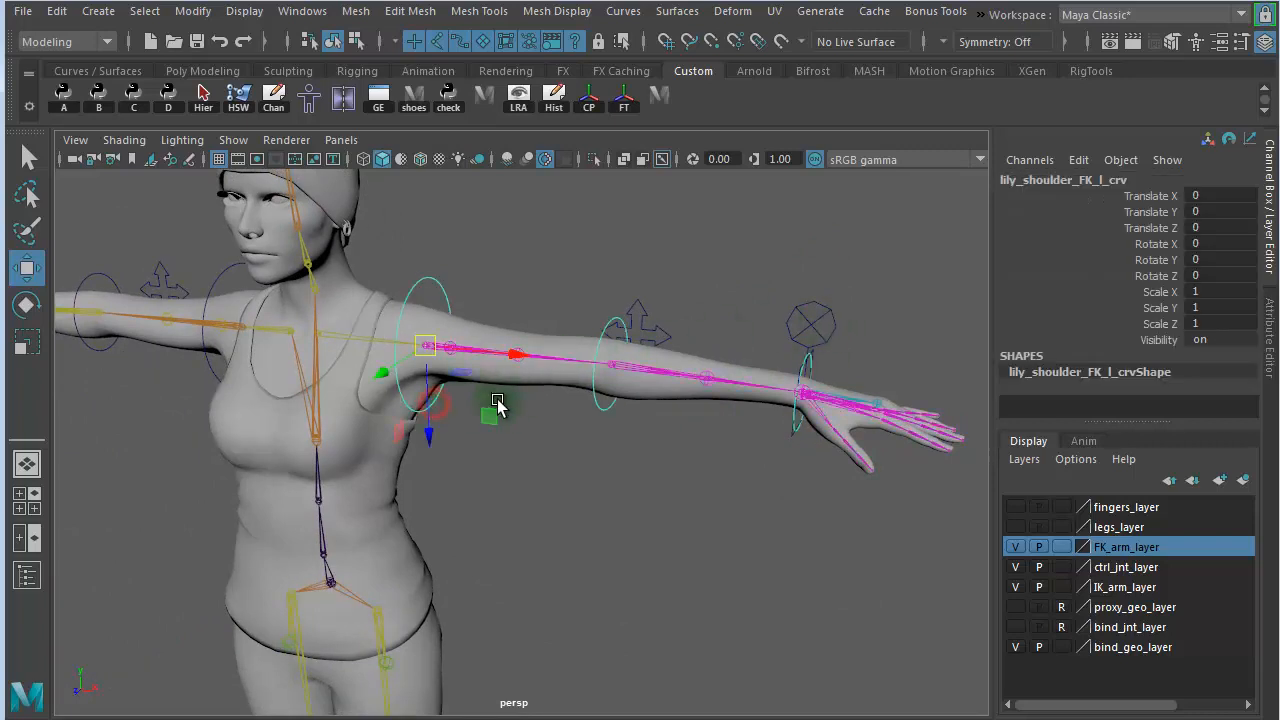
key("e")
mouse_move(500, 346)
left_mouse_down()
mouse_move(509, 334)
mouse_move(514, 346)
left_mouse_up()
- Bend the left elbow FK control about 51.6 degrees in Z and rotate the wrist FK control about -40 in Y and -12.7 in Z
left_click(570, 466)
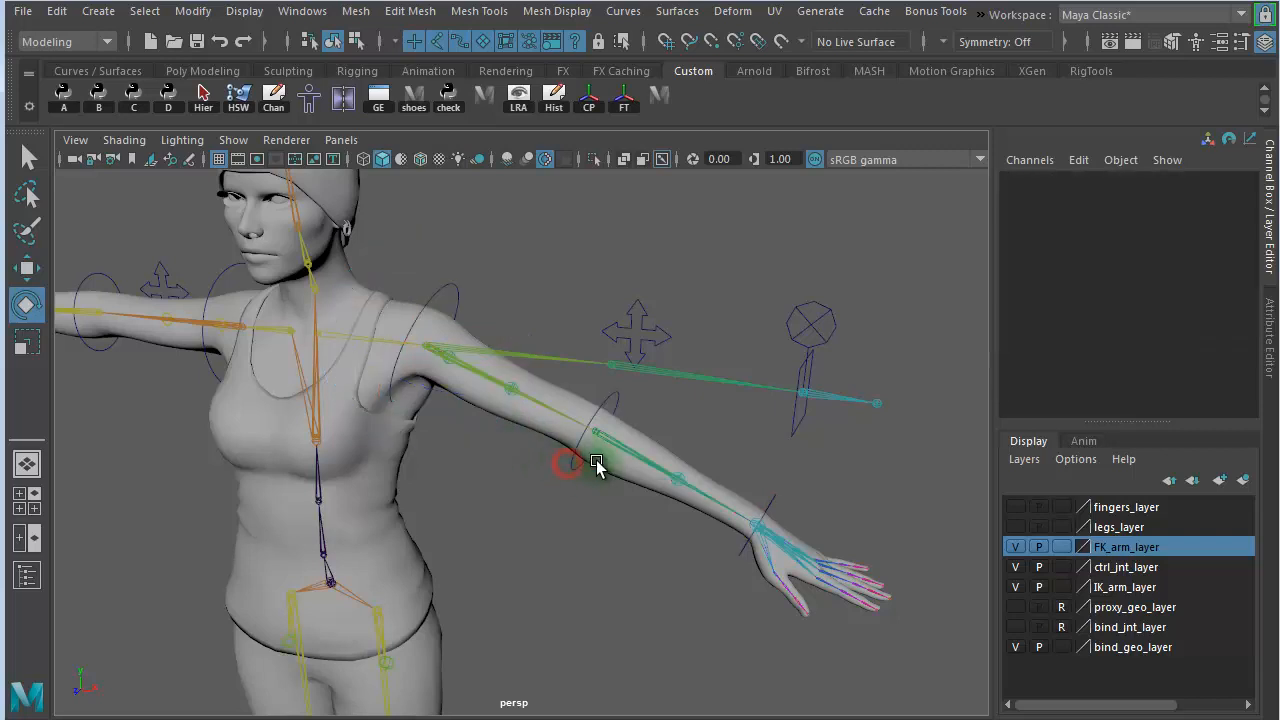
left_click(580, 470)
left_click_drag(606, 471, 651, 494)
left_click(673, 549)
left_click_drag(673, 549, 648, 560)
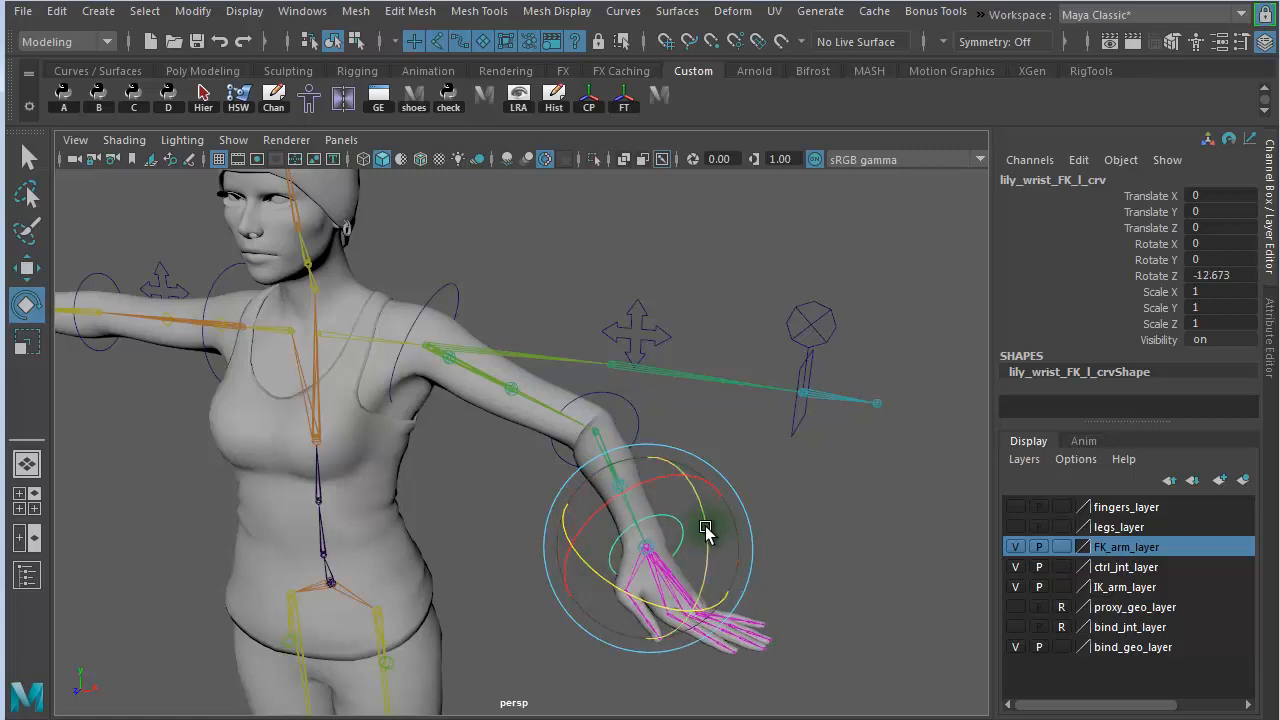
left_click_drag(706, 528, 688, 598)
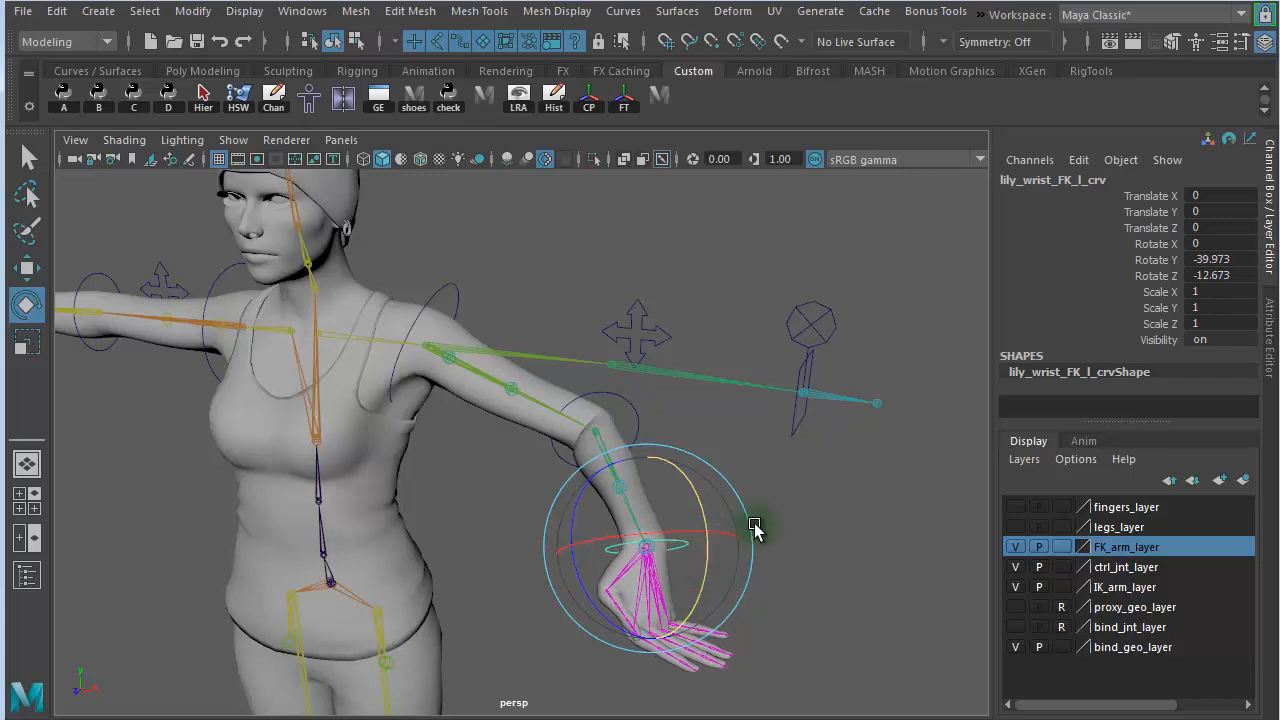
- Set the IKFK attribute of the left arm's switch_IKFK_lk_ctrl to 1
left_click(813, 318)
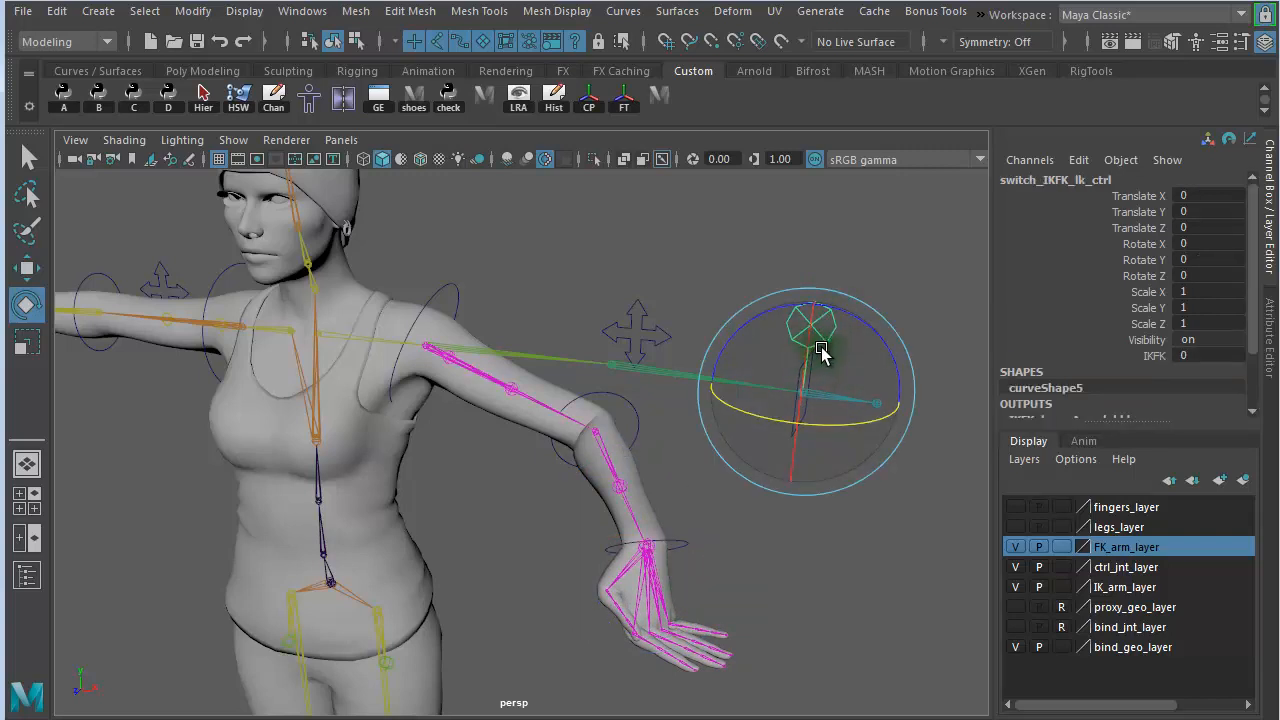
left_click(1140, 356)
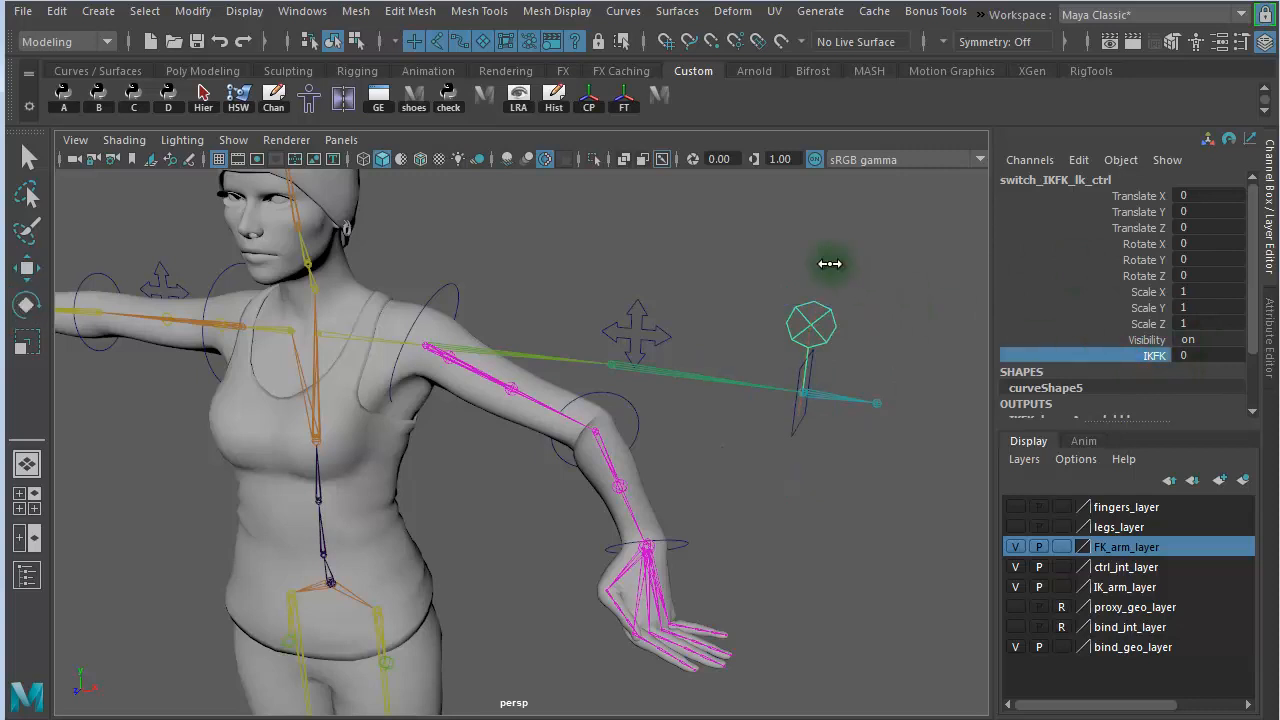
middle_click_drag(829, 263, 772, 290)
- Raise the left hand IK control to about -7, 17.9, -34.1 and rotate it about 49.7 degrees in X
left_click(720, 433)
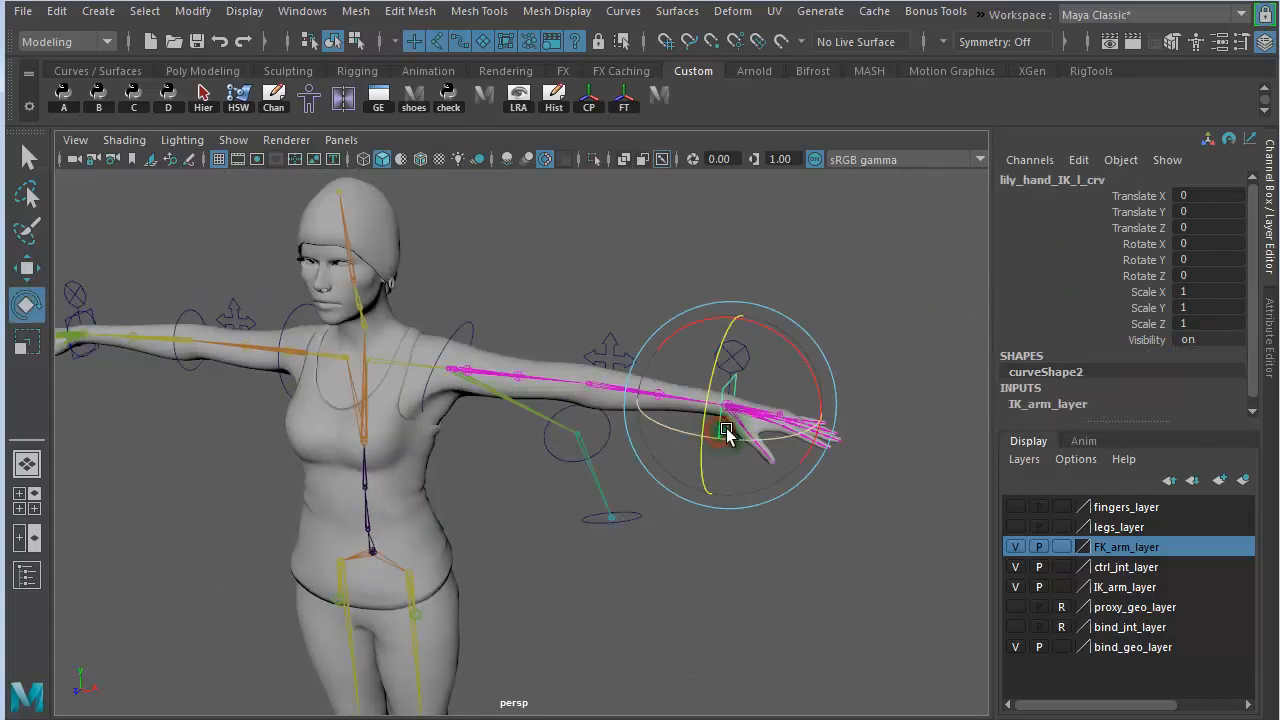
key("w")
left_click_drag(722, 398, 694, 114)
key("e")
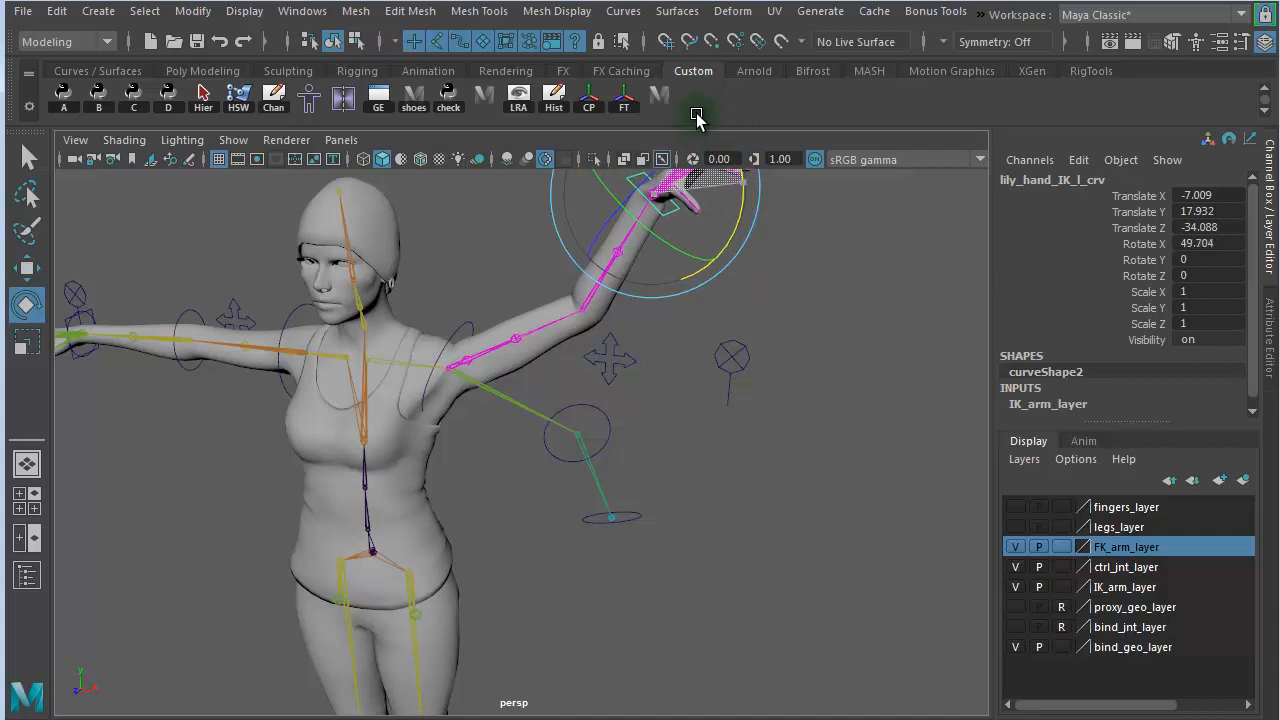
- Scrub the left arm switch's IKFK attribute through intermediate blend values, ending at 0
mouse_move(857, 320)
left_mouse_down("alt")
mouse_move(771, 314)
mouse_move(866, 325)
left_mouse_up("alt")
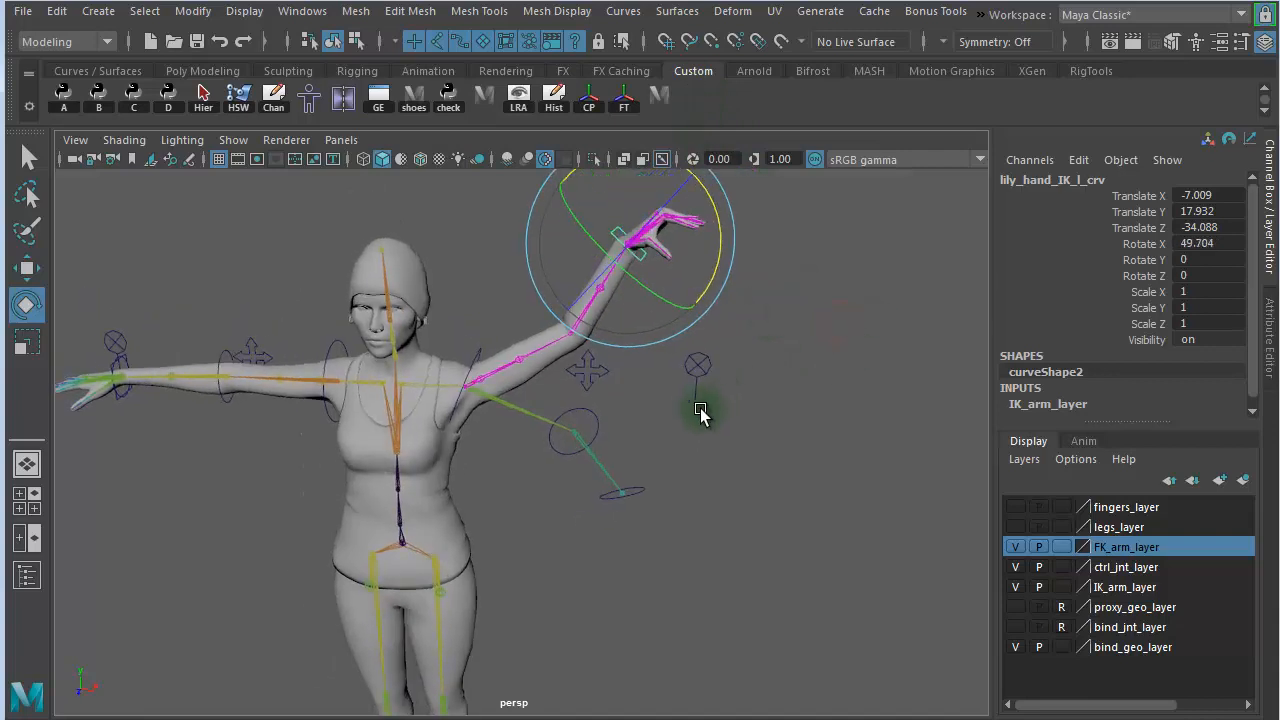
left_click(697, 365)
left_click(1143, 355)
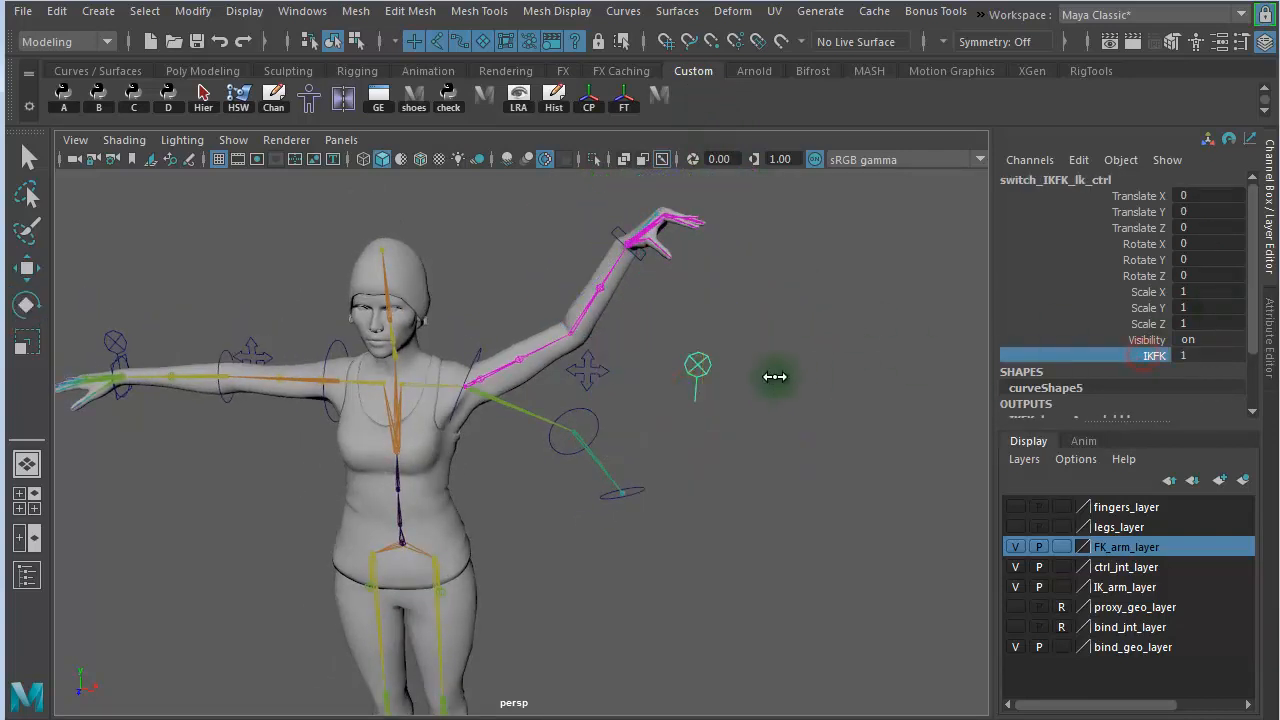
scroll(833, 376, "up", 3)
middle_click_drag(832, 375, 812, 352)
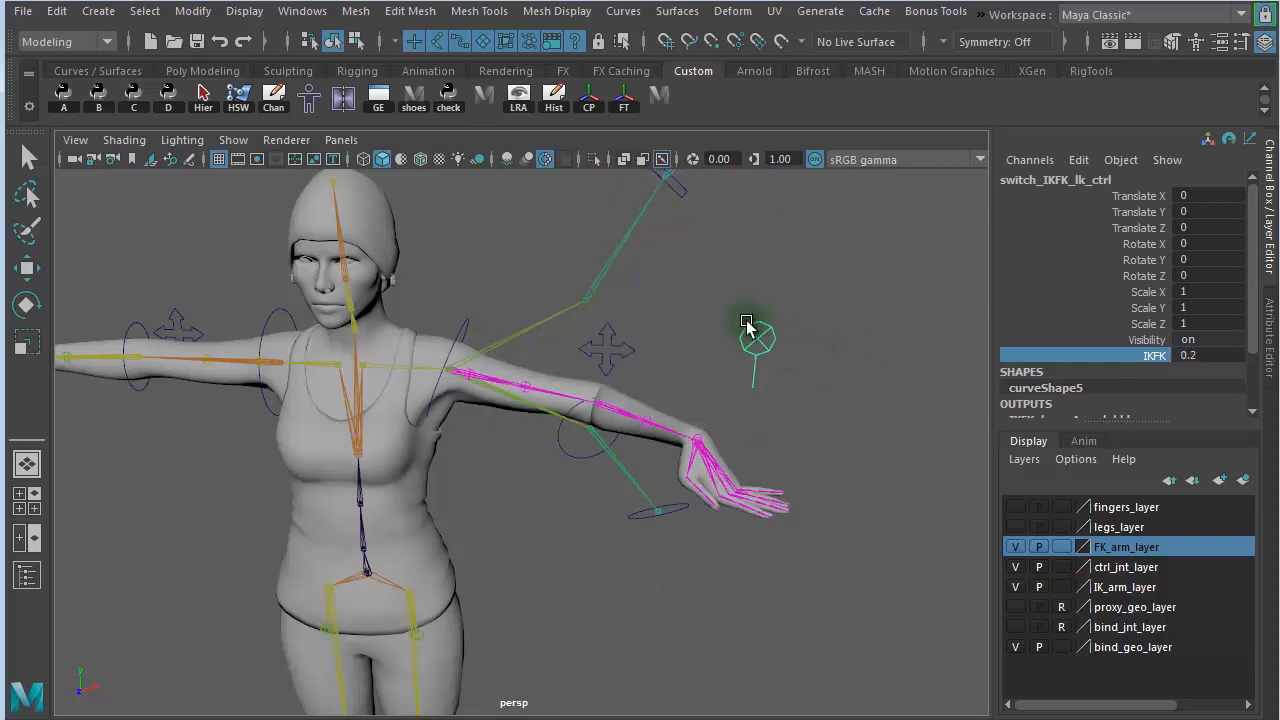
left_click_drag(736, 315, 783, 343)
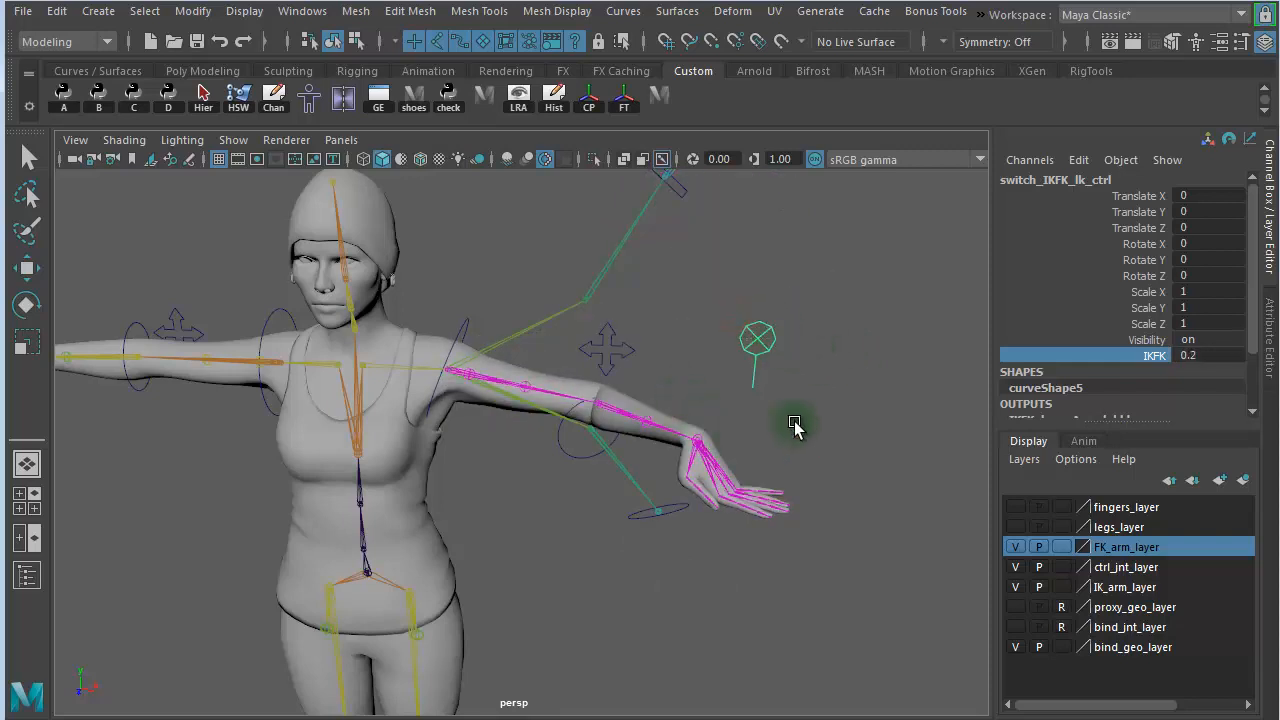
middle_click_drag(821, 420, 791, 407)
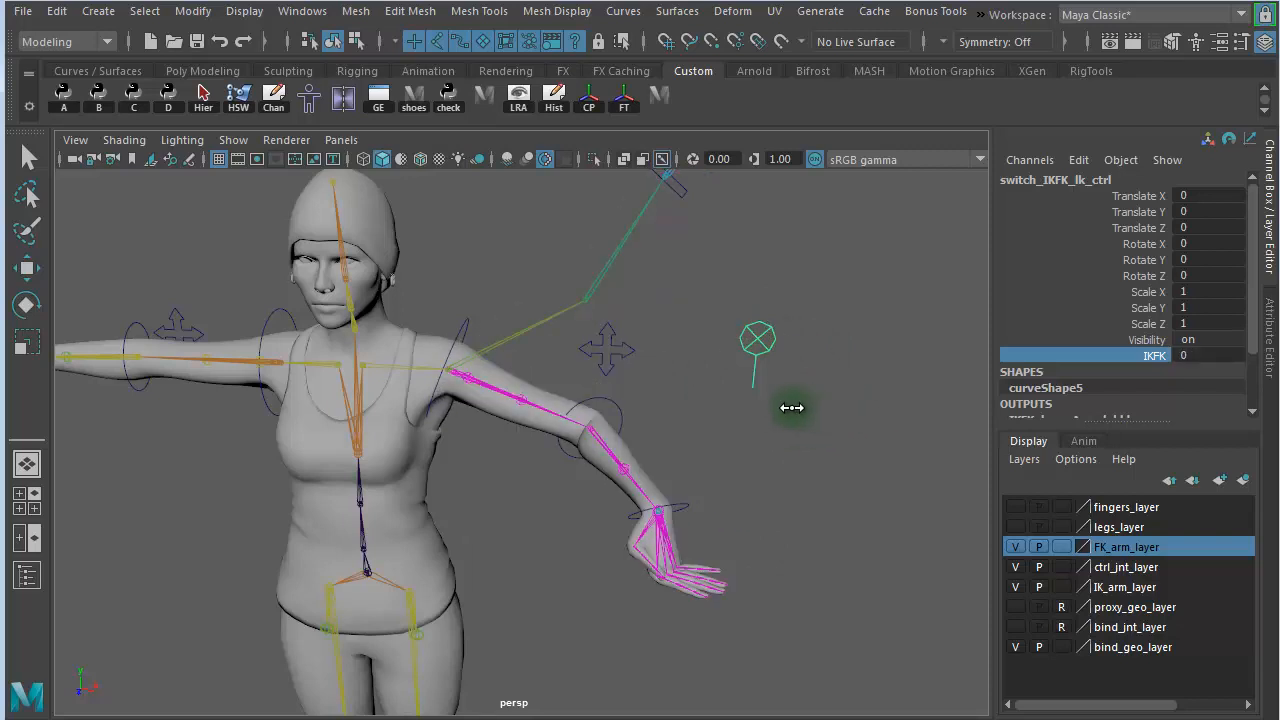
- Move the left hand IK control to about -5.9, 17.6, -31.3 and the left elbow IK control to about -7.7, 15.9, -5.6
left_click_drag(812, 413, 780, 449, "alt")
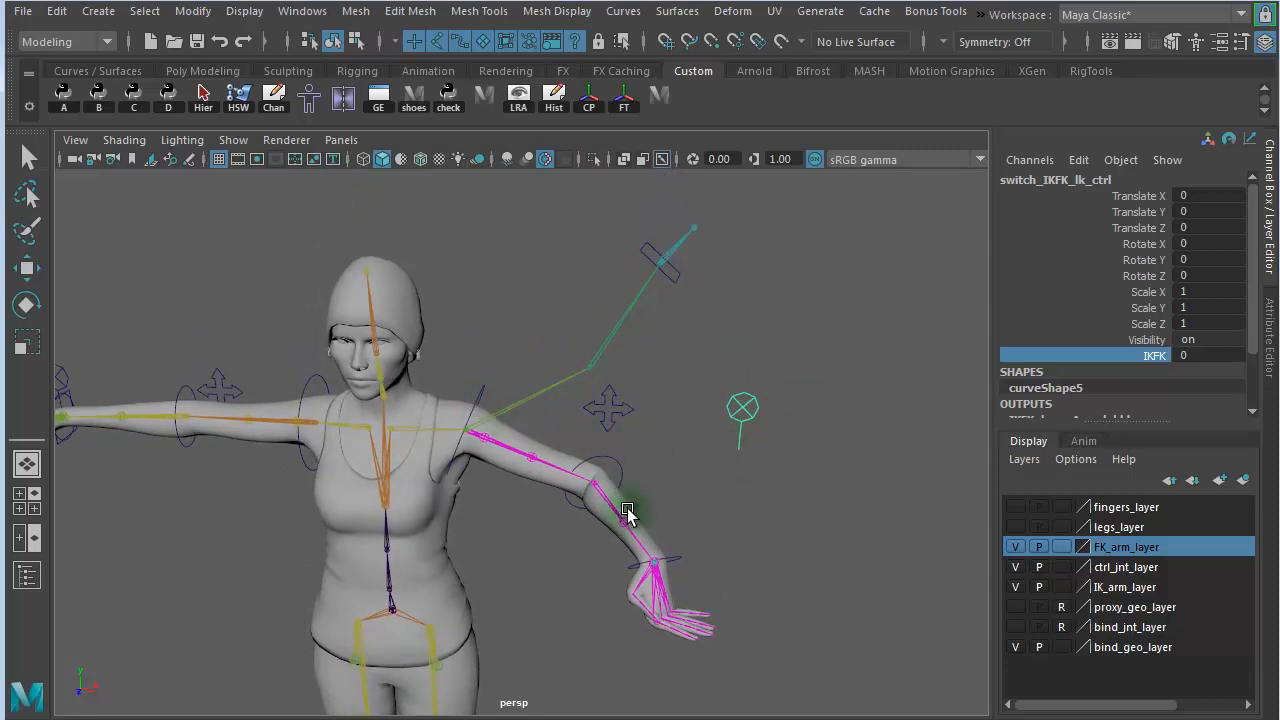
left_click(685, 283)
key("e")
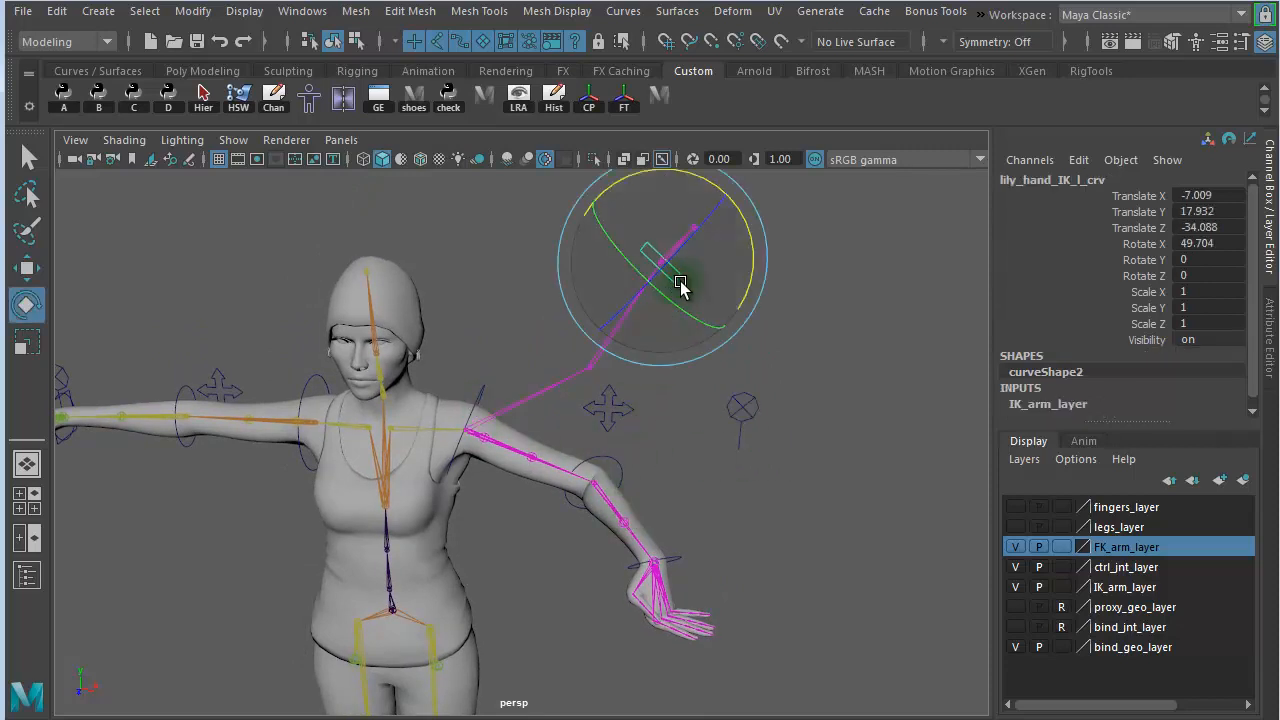
key("w")
left_click_drag(663, 264, 667, 280)
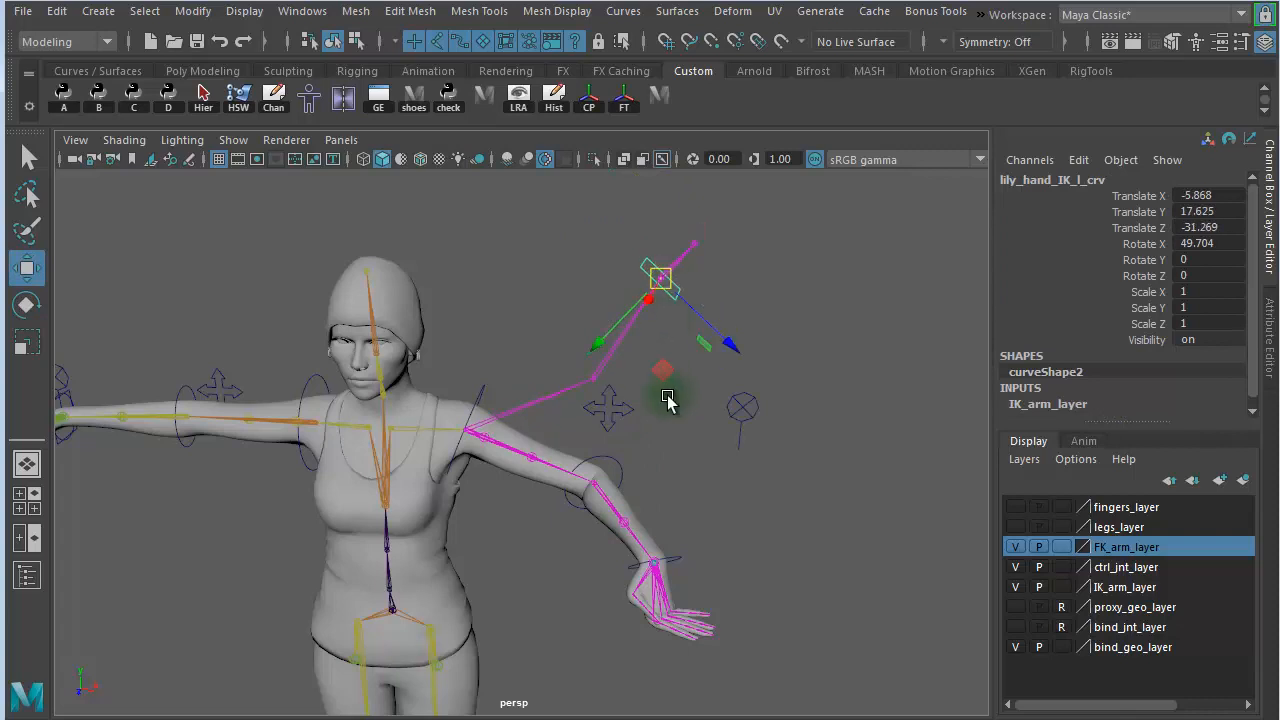
left_click_drag(653, 390, 566, 327)
- Set IKFK back to 1 on switch_IKFK_lk_ctrl so the left arm follows the IK joints
left_click(741, 407)
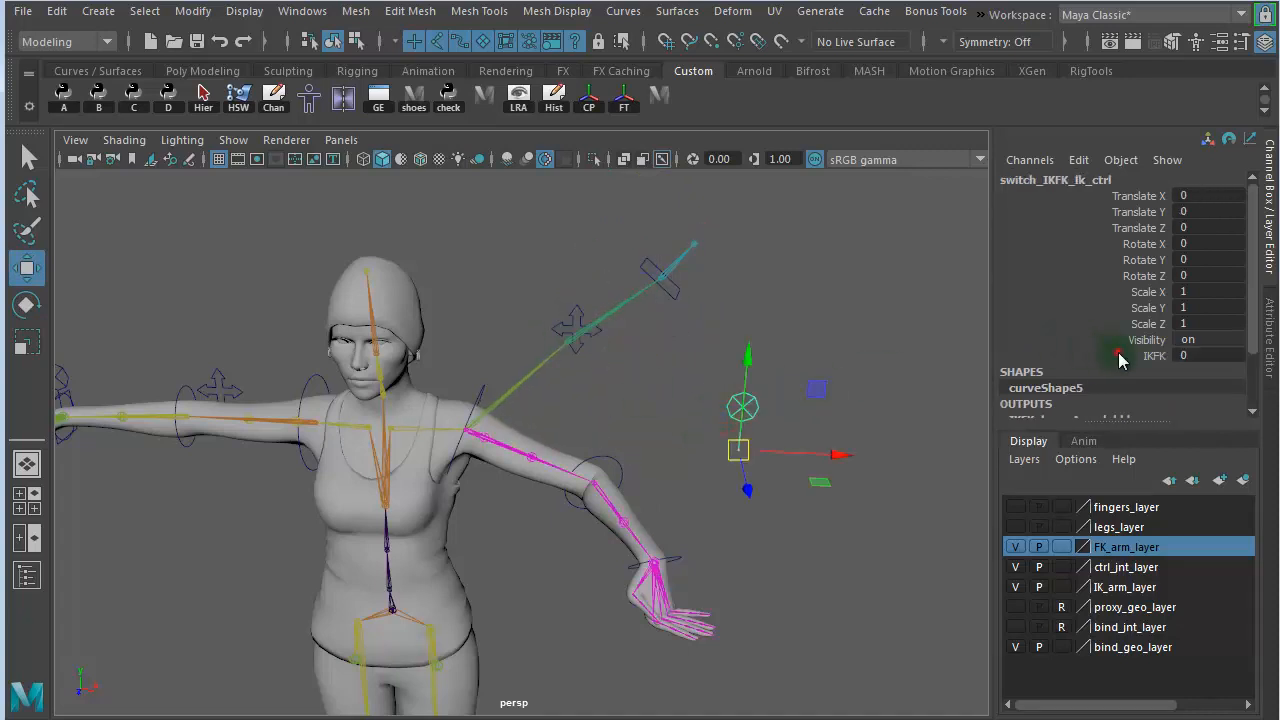
left_click(1119, 356)
middle_click_drag(694, 363, 806, 358)
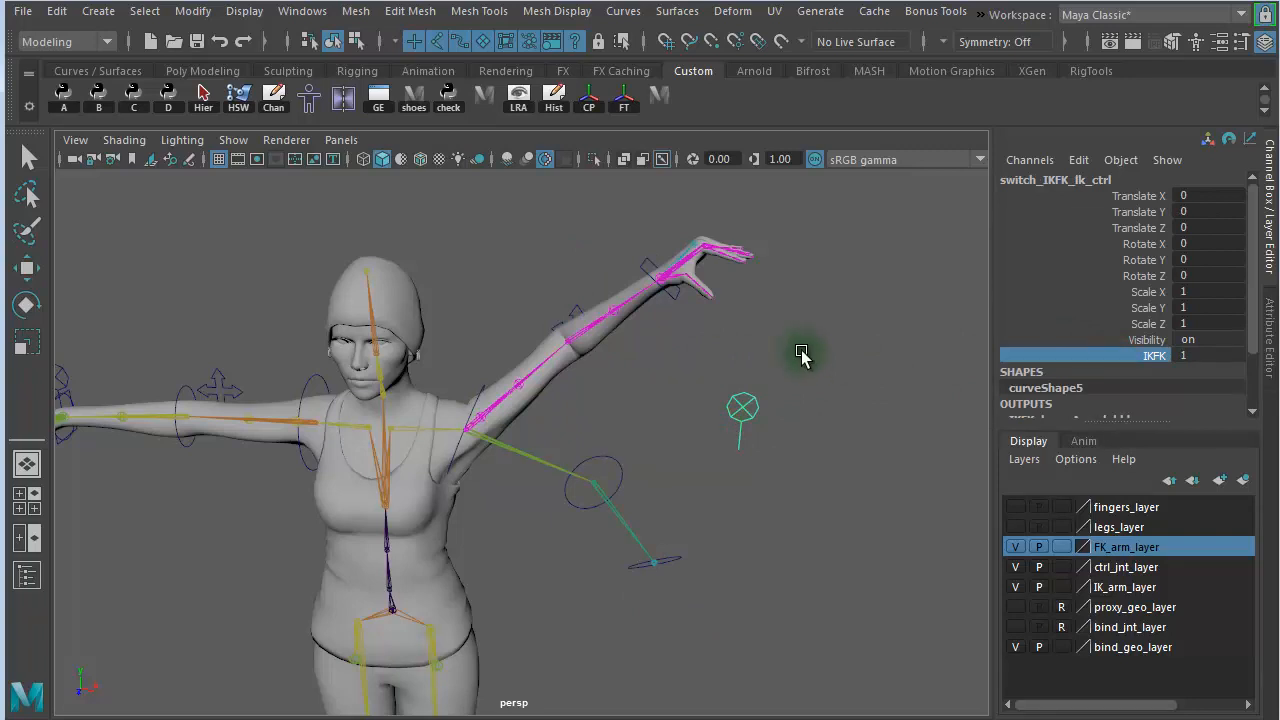
- Reset the left hand IK control's Translate X, Y, Z and Rotate X to 0
left_click(594, 480)
key("w")
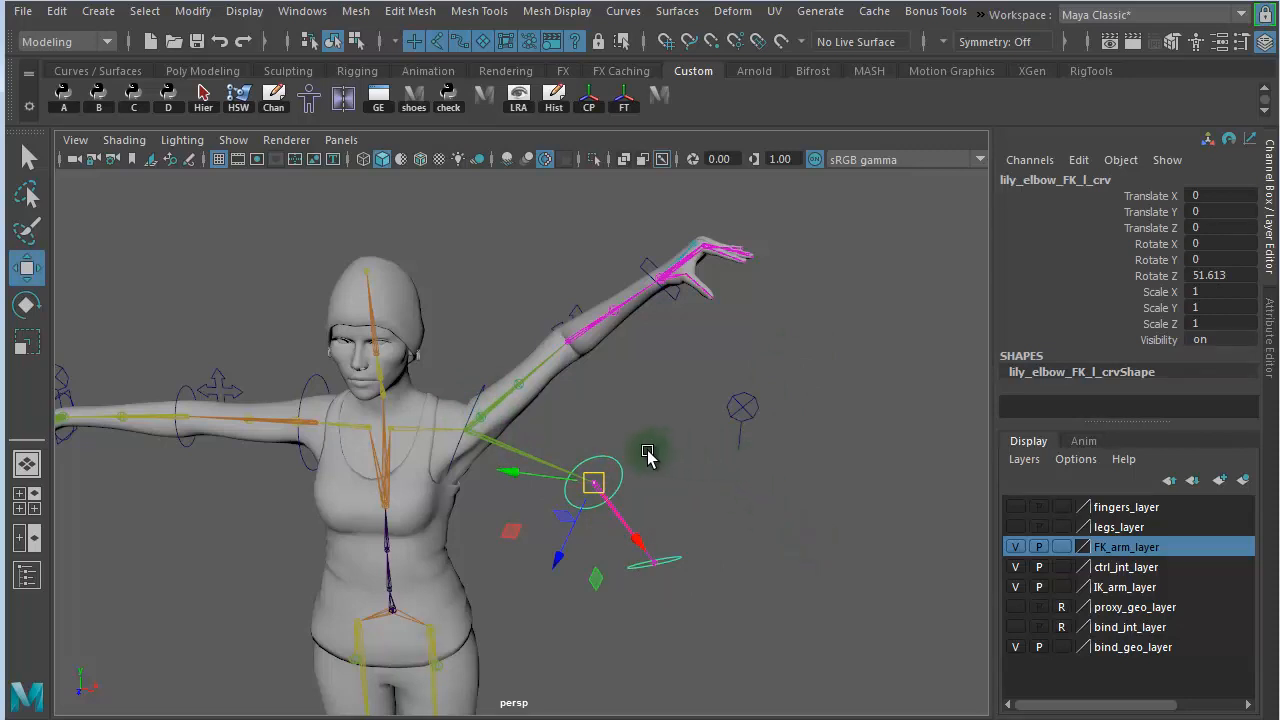
left_click(675, 298)
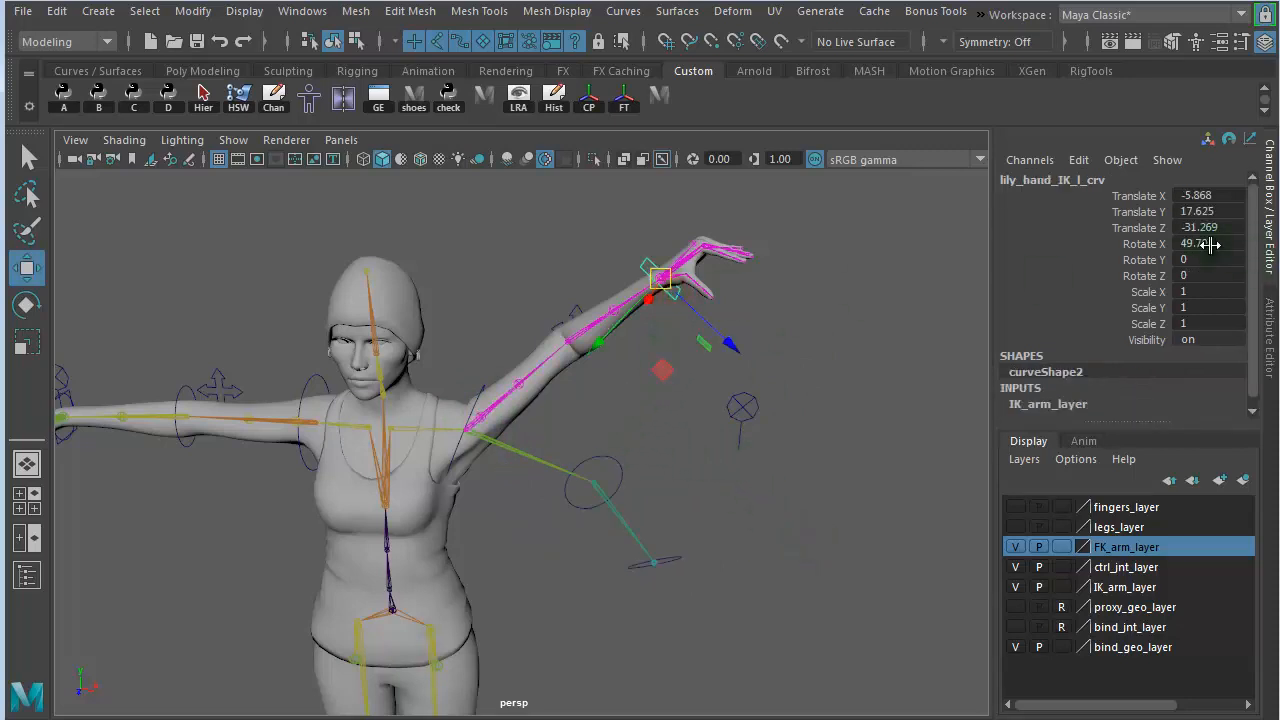
left_click_drag(1210, 245, 1200, 196)
type("0")
key("Return")
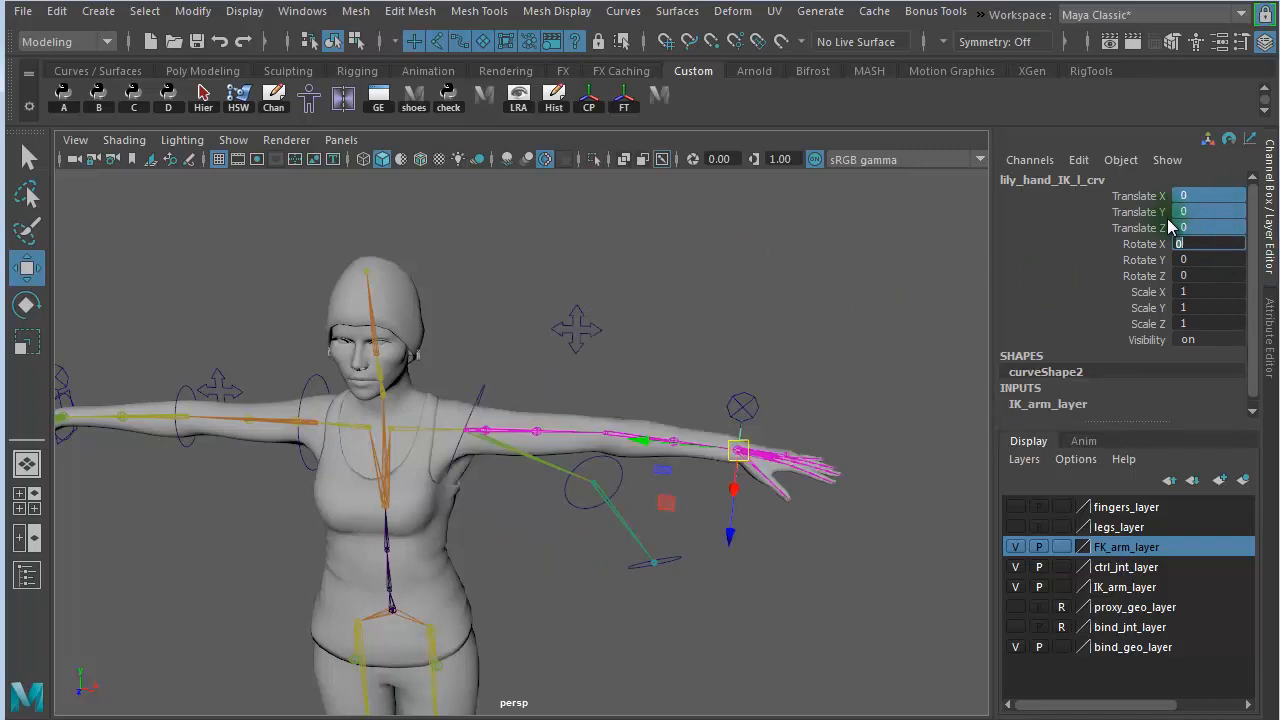
- Reset the left elbow IK control's Translate X, Y, Z and Rotate X to 0
left_click(577, 322)
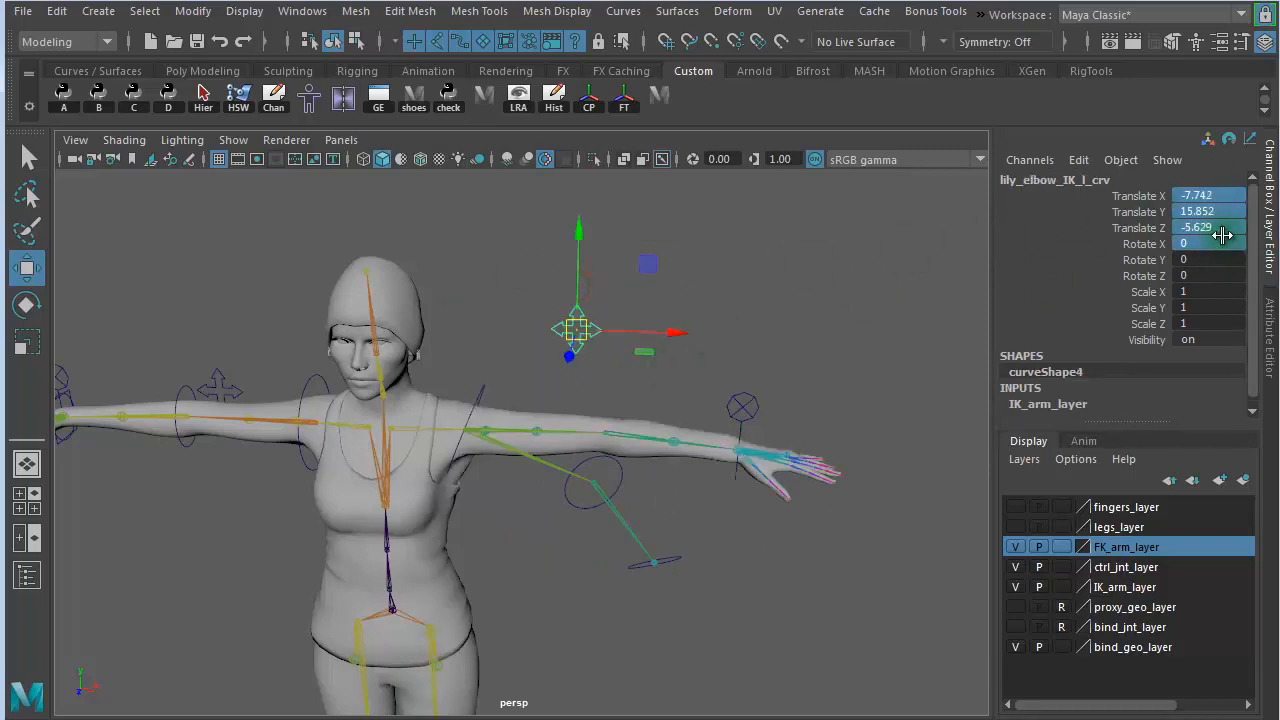
left_click_drag(1221, 236, 1226, 200)
type("0")
key("Return")
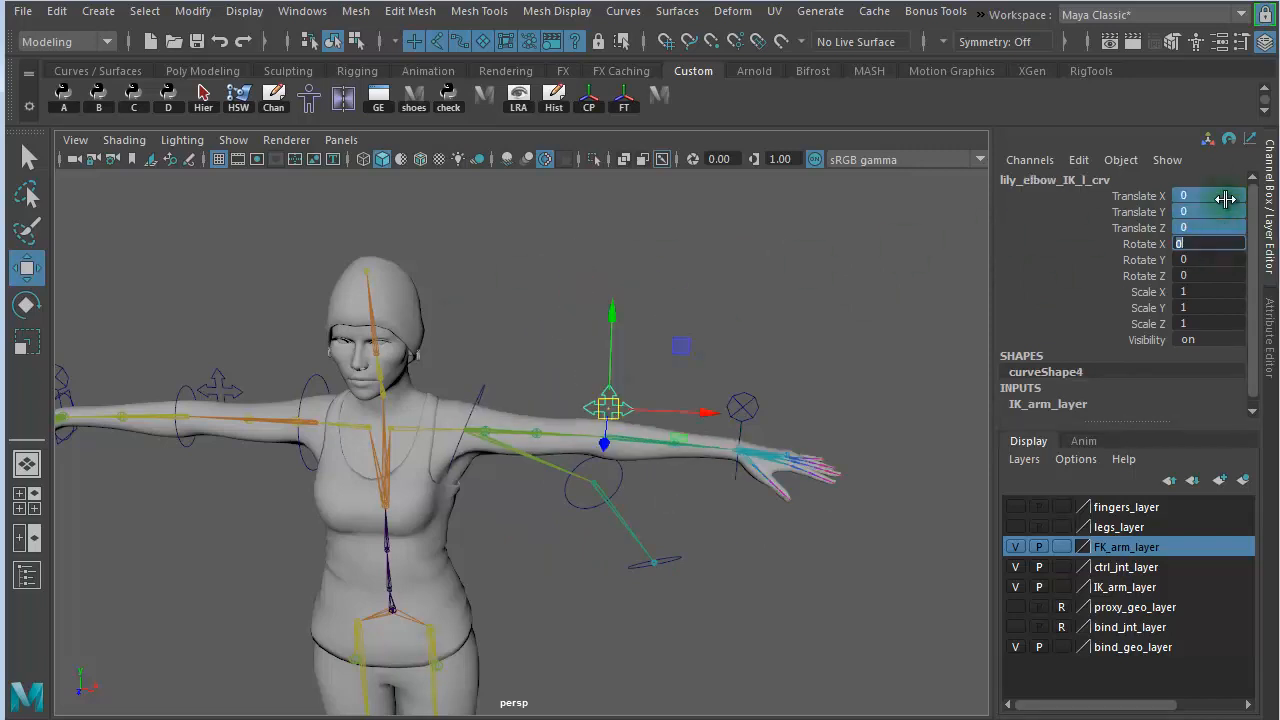
- Select the left shoulder, elbow and wrist FK controls together and set their Rotate X, Y and Z to 0
left_click(488, 382)
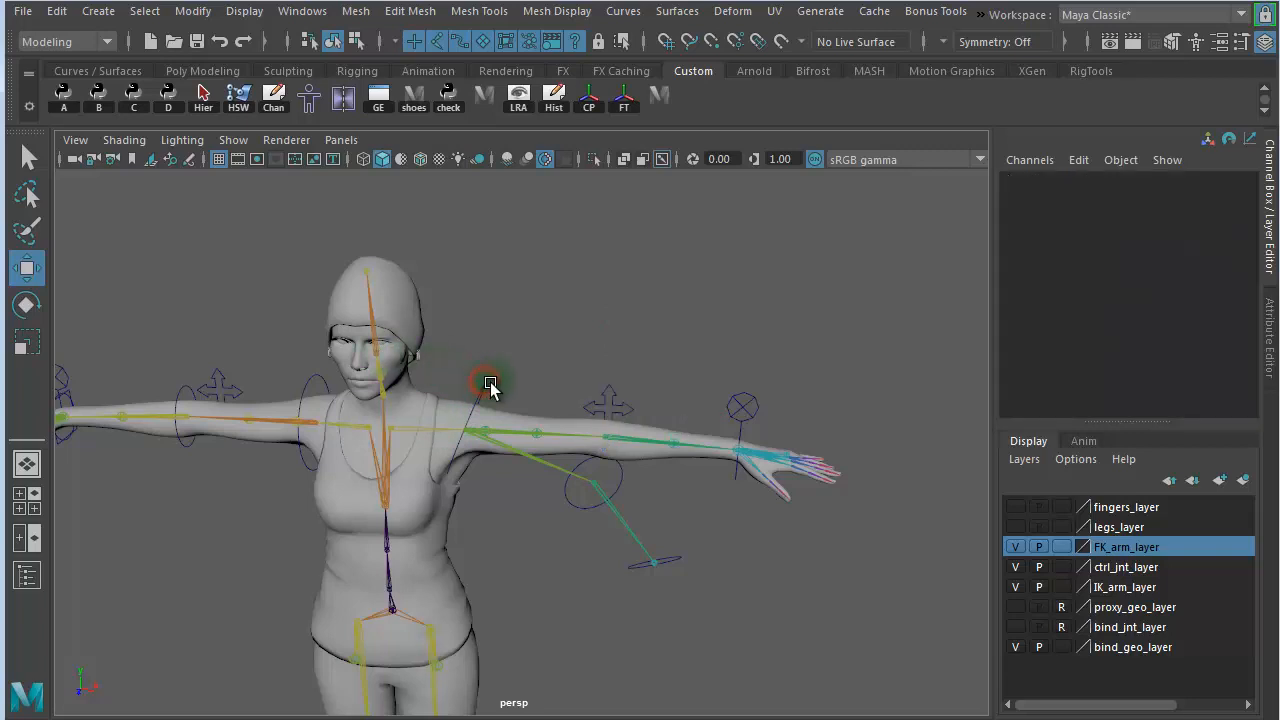
left_click(481, 386)
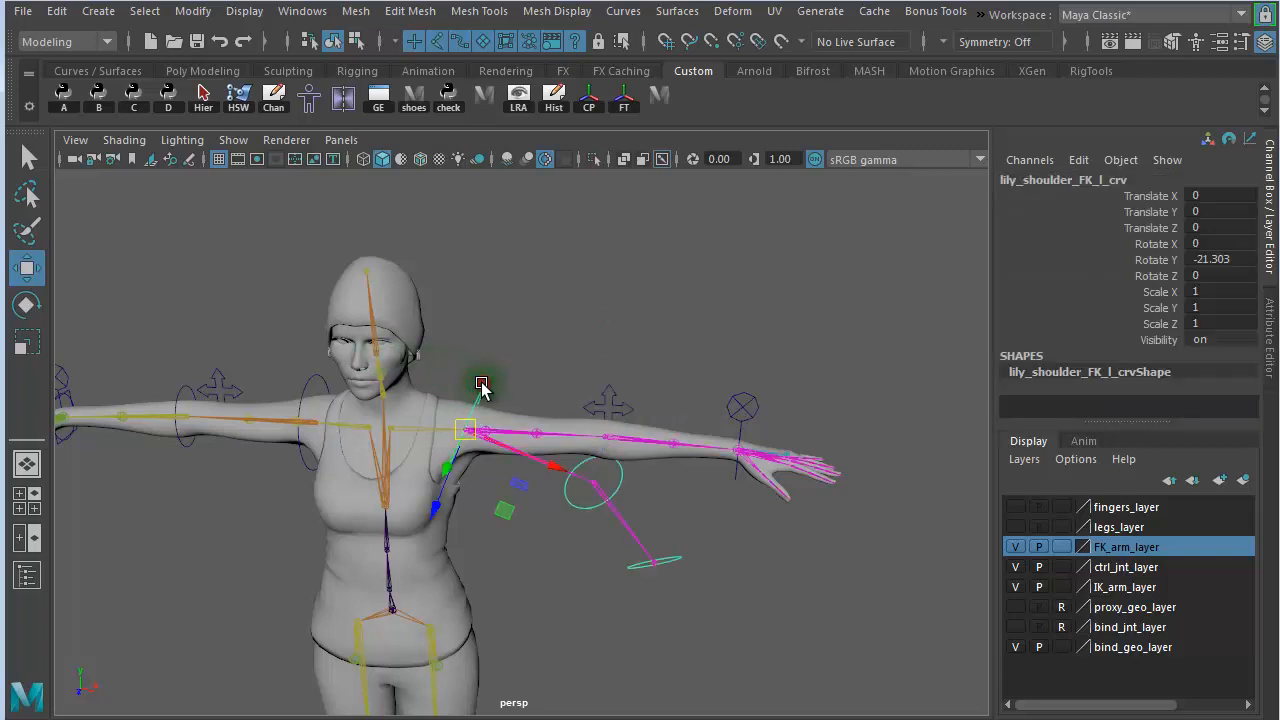
left_click(625, 494)
left_click(668, 556, "shift")
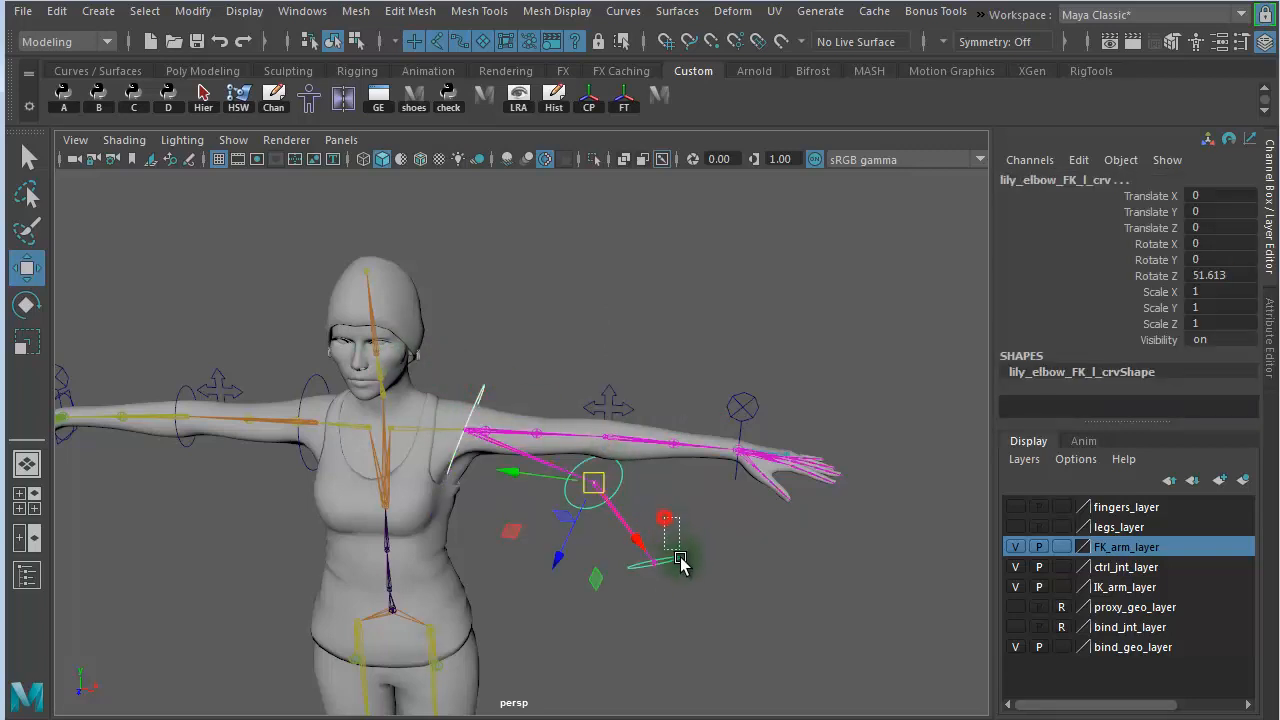
left_click_drag(1238, 288, 1196, 270)
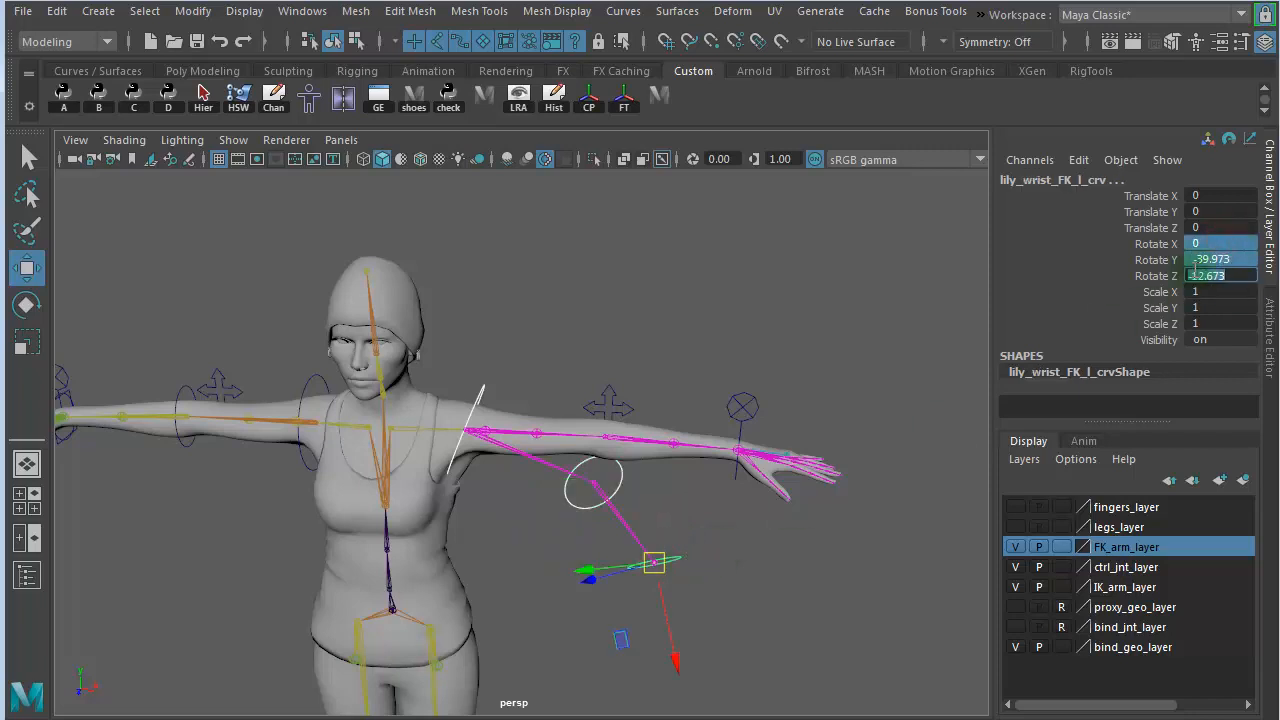
left_click(1218, 229)
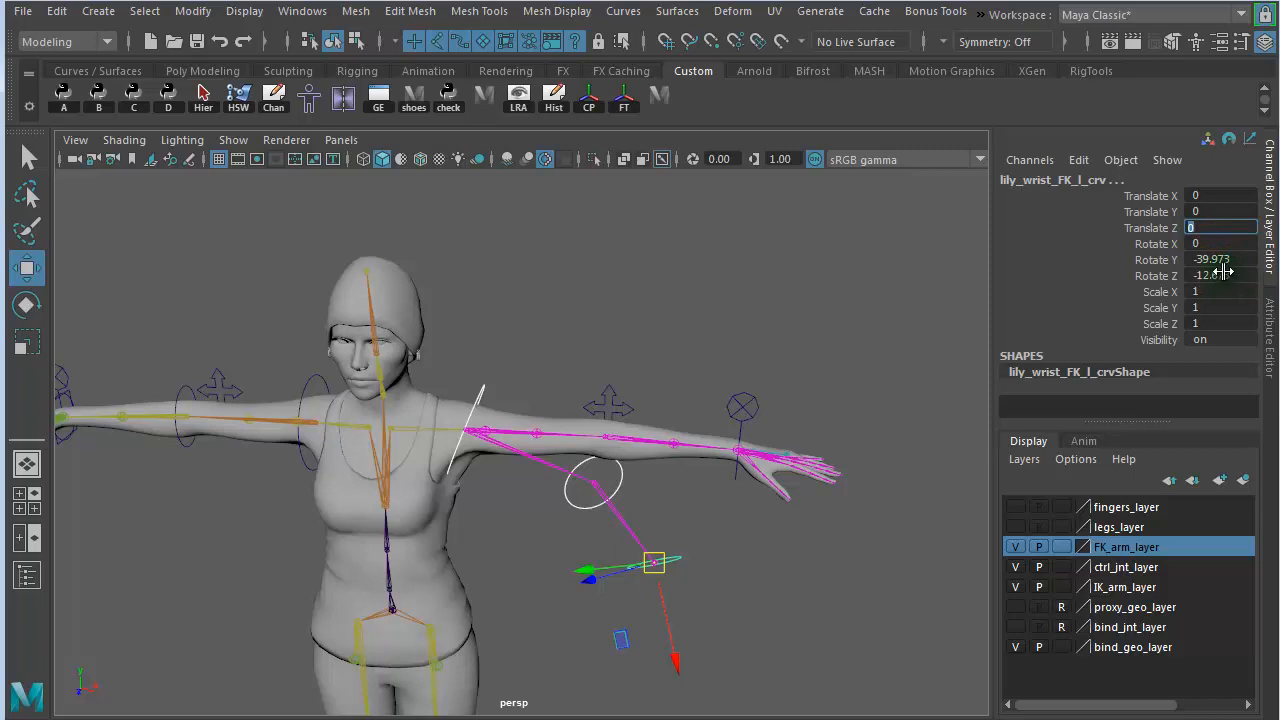
left_click_drag(1224, 272, 1216, 244)
type("0")
key("Return")
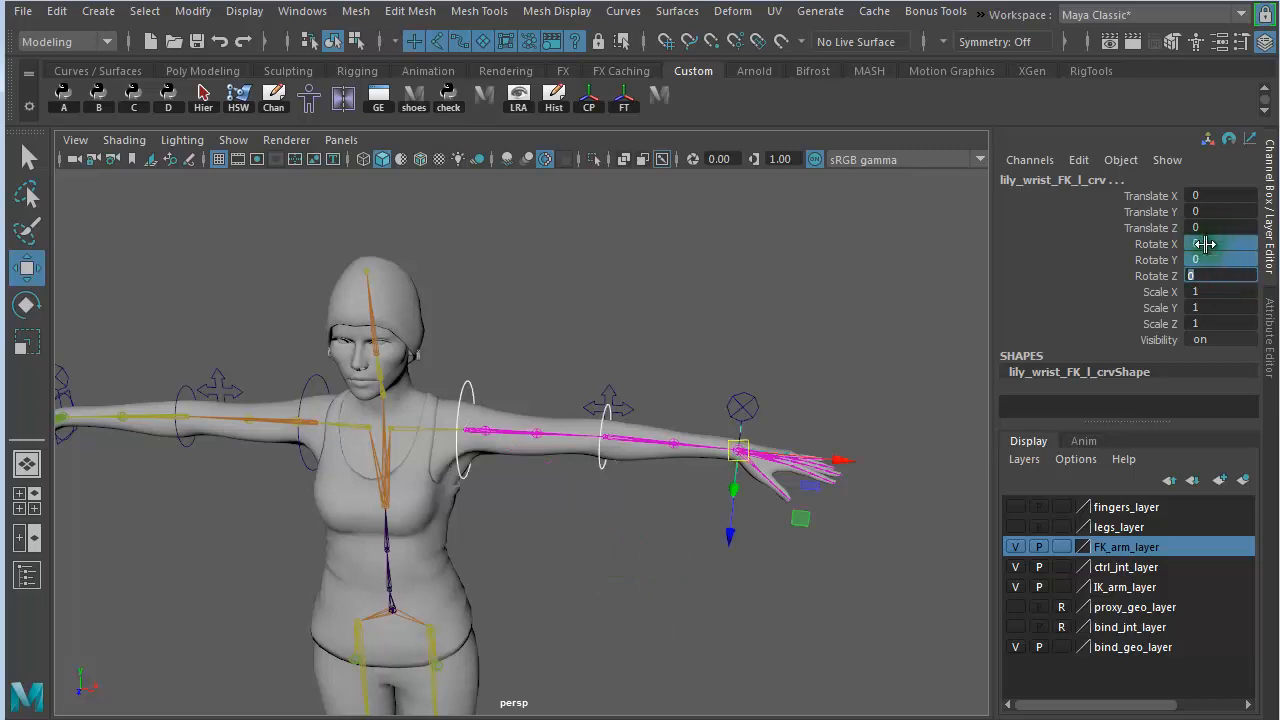
- Inspect the reset left arm from several angles and select its switch_IKFK_lk_ctrl control
left_click_drag(646, 586, 713, 557, "alt")
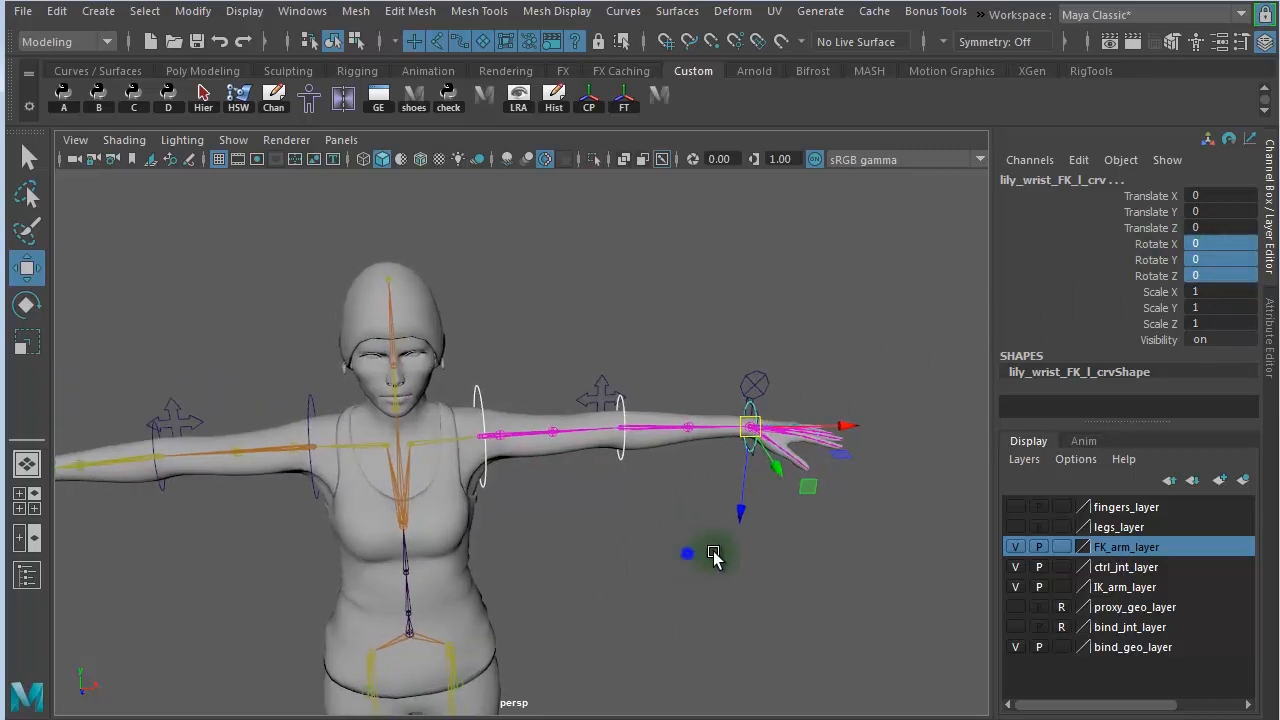
right_click_drag(713, 557, 820, 571, "alt")
middle_click_drag(844, 573, 653, 563, "alt")
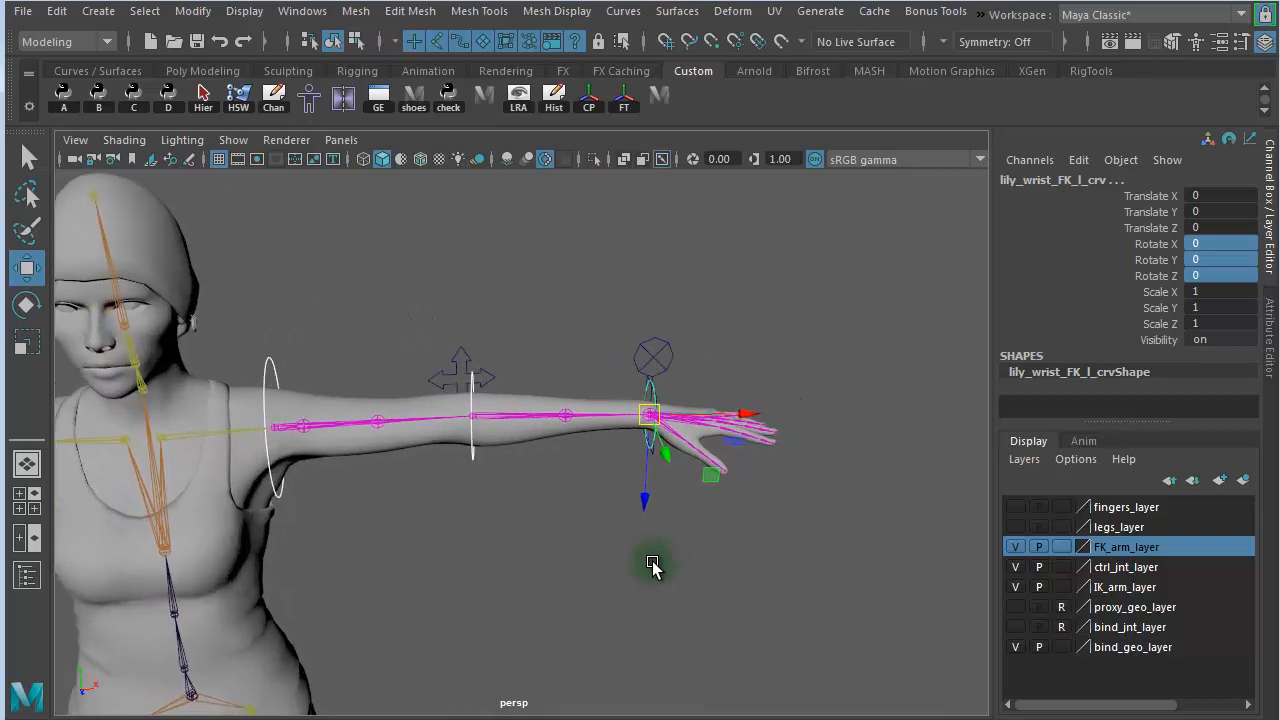
right_click_drag(661, 563, 778, 562, "alt")
left_click_drag(705, 318, 663, 296, "alt")
left_click(648, 298)
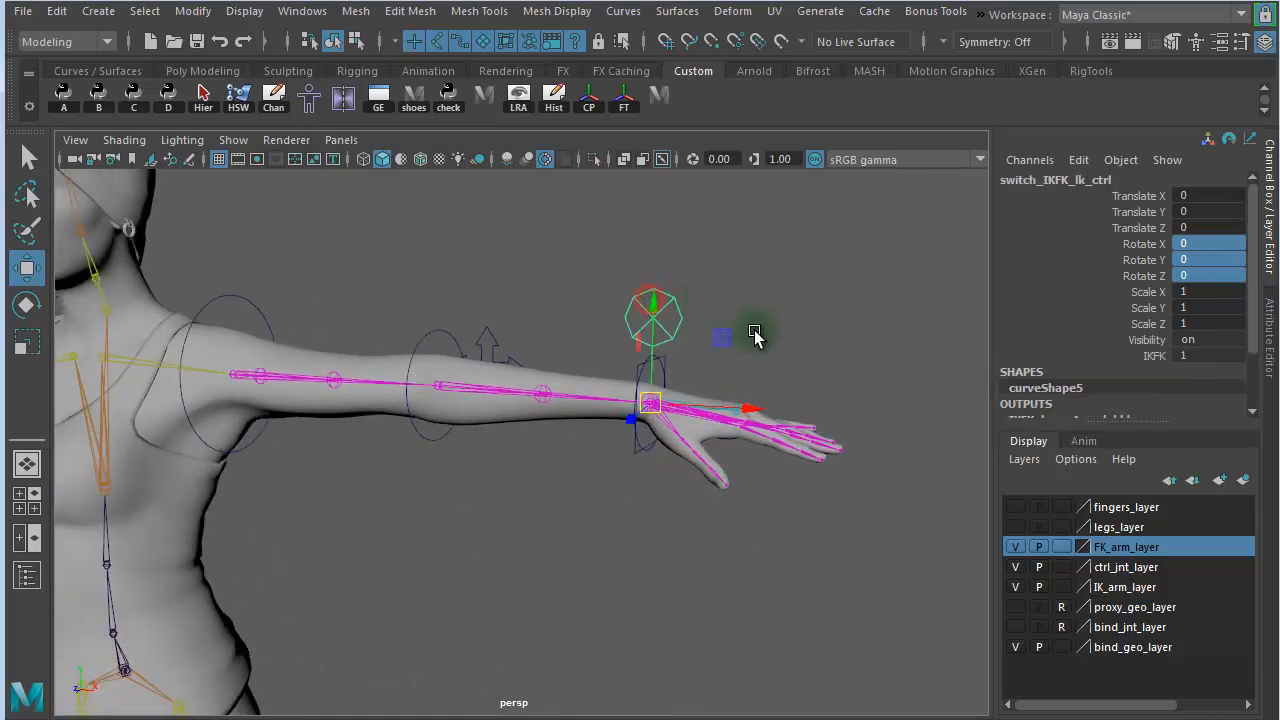
right_click_drag(743, 352, 456, 307, "alt")
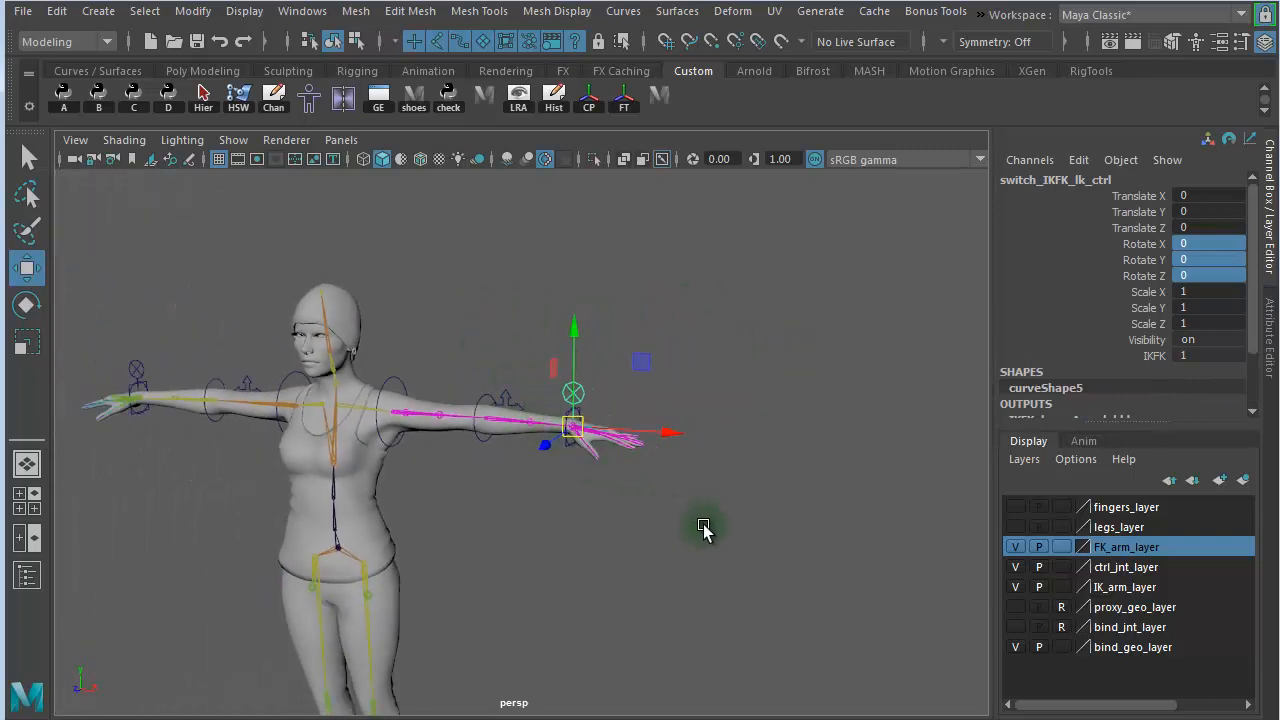
- Open the Outliner and collapse the ctrl_pelvis, FK_upperarm_l and IK_upperarm_l hierarchies
right_click_drag(703, 528, 395, 486, "alt")
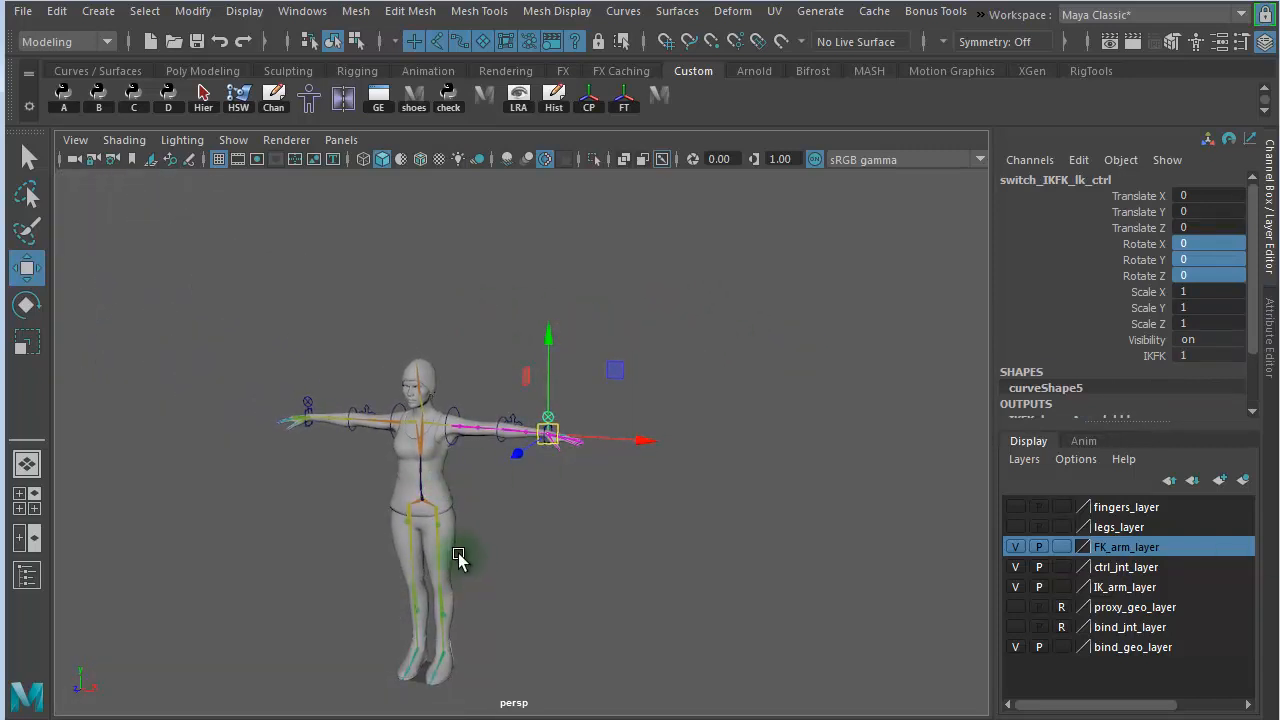
left_click(26, 575)
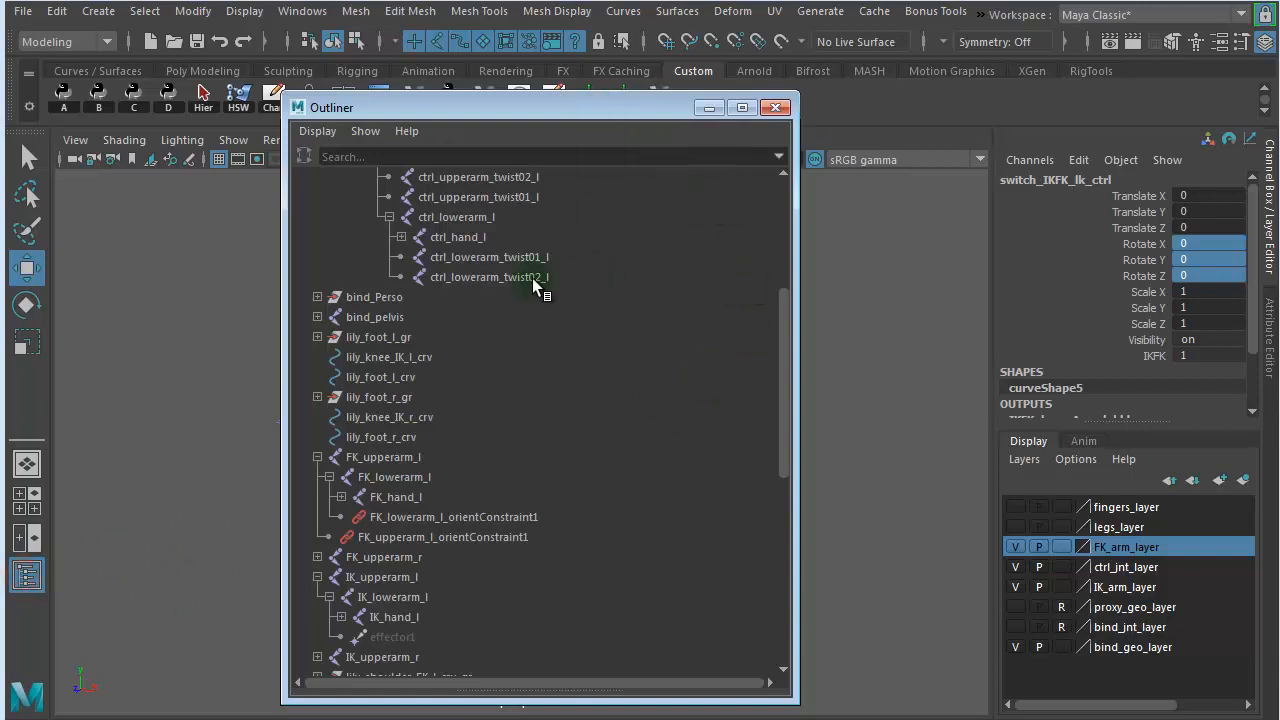
left_click_drag(774, 339, 271, 263)
left_click(316, 277)
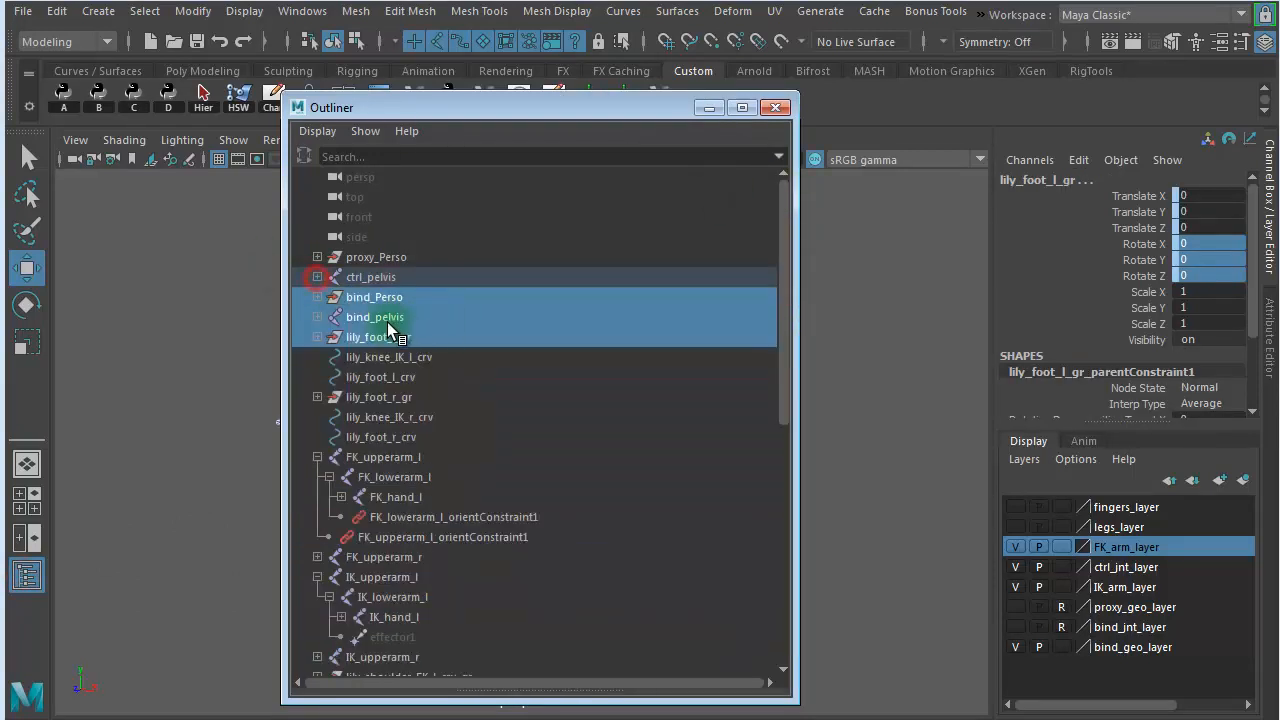
left_click(316, 457)
left_click(317, 498)
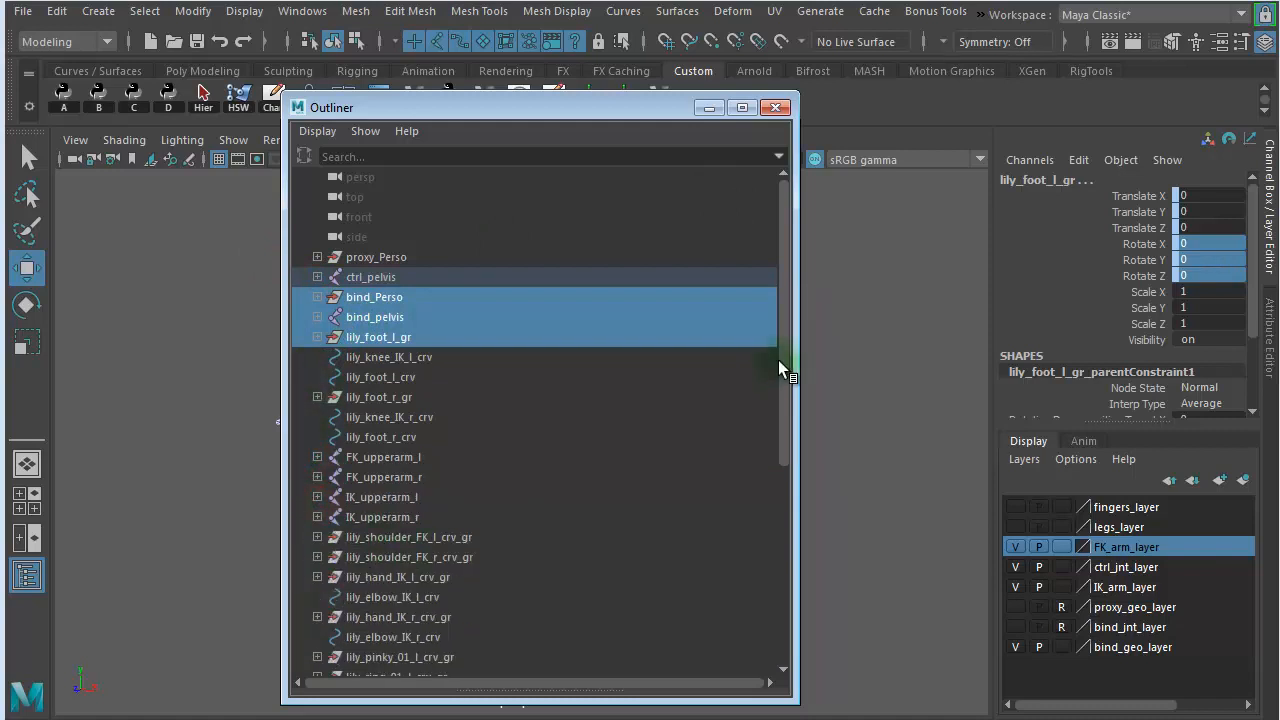
left_click_drag(779, 345, 803, 571)
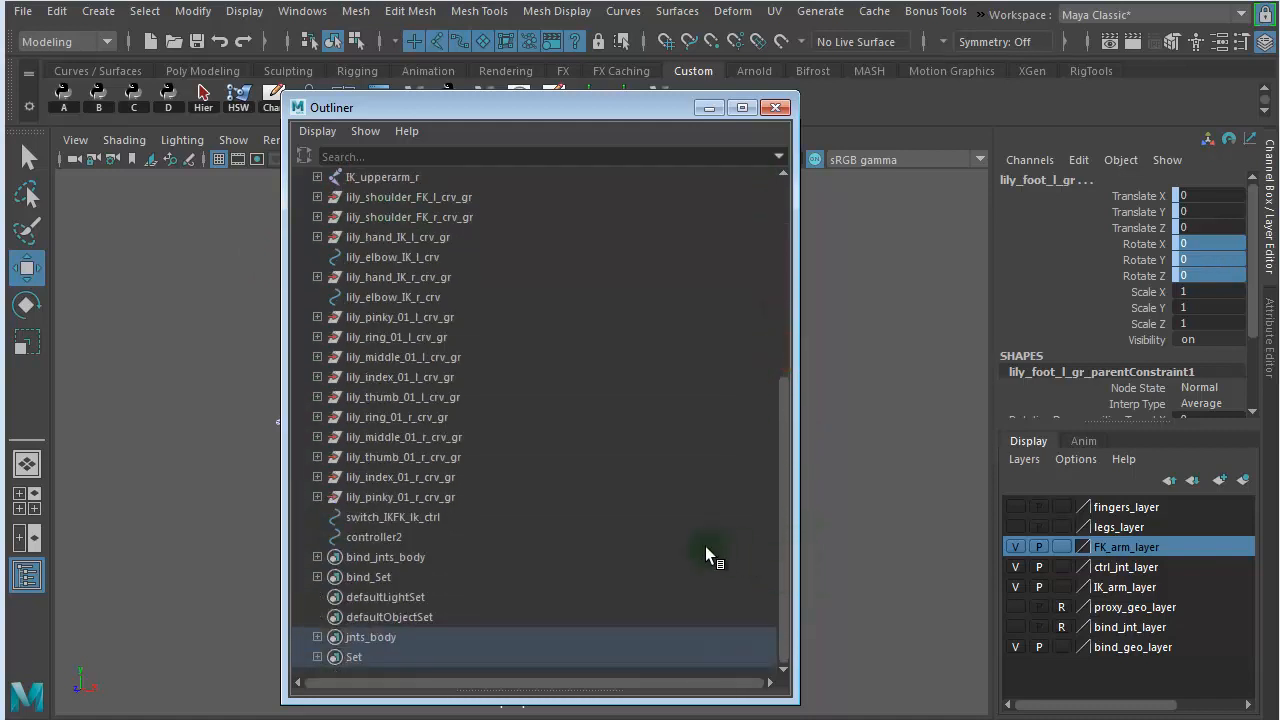
- Narrow the Outliner window, place it beside the character, and clear the selection
left_click(618, 549)
left_click_drag(547, 107, 511, 128)
left_click_drag(283, 110, 779, 194)
left_click(542, 264)
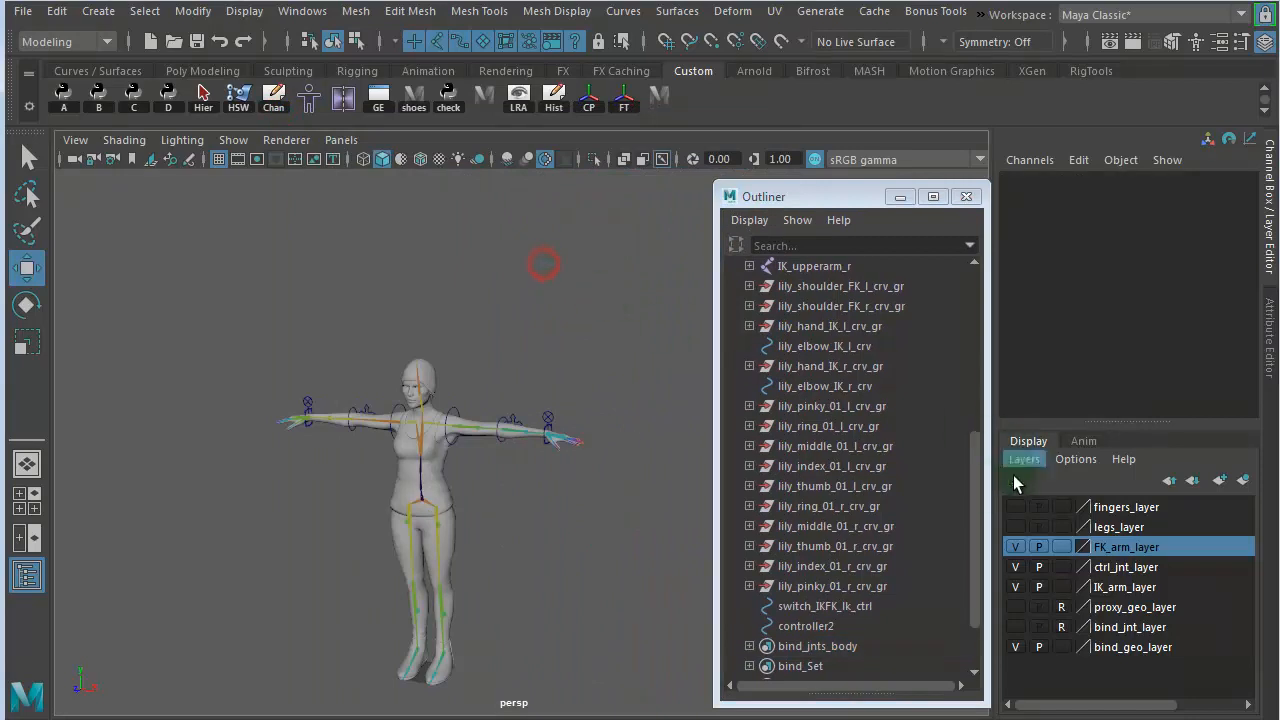
left_click_drag(976, 452, 998, 574)
left_click(532, 320)
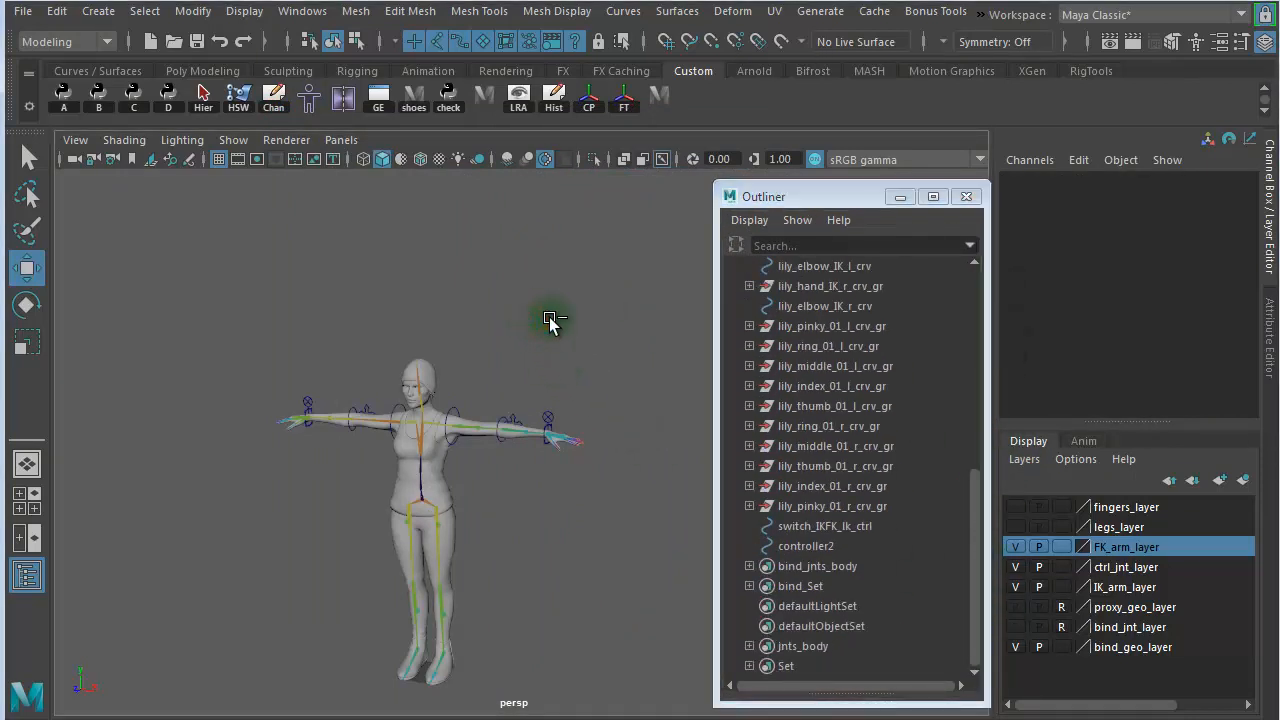
- Create an empty group and move it close to the character's left hand
key("ctrl+g")
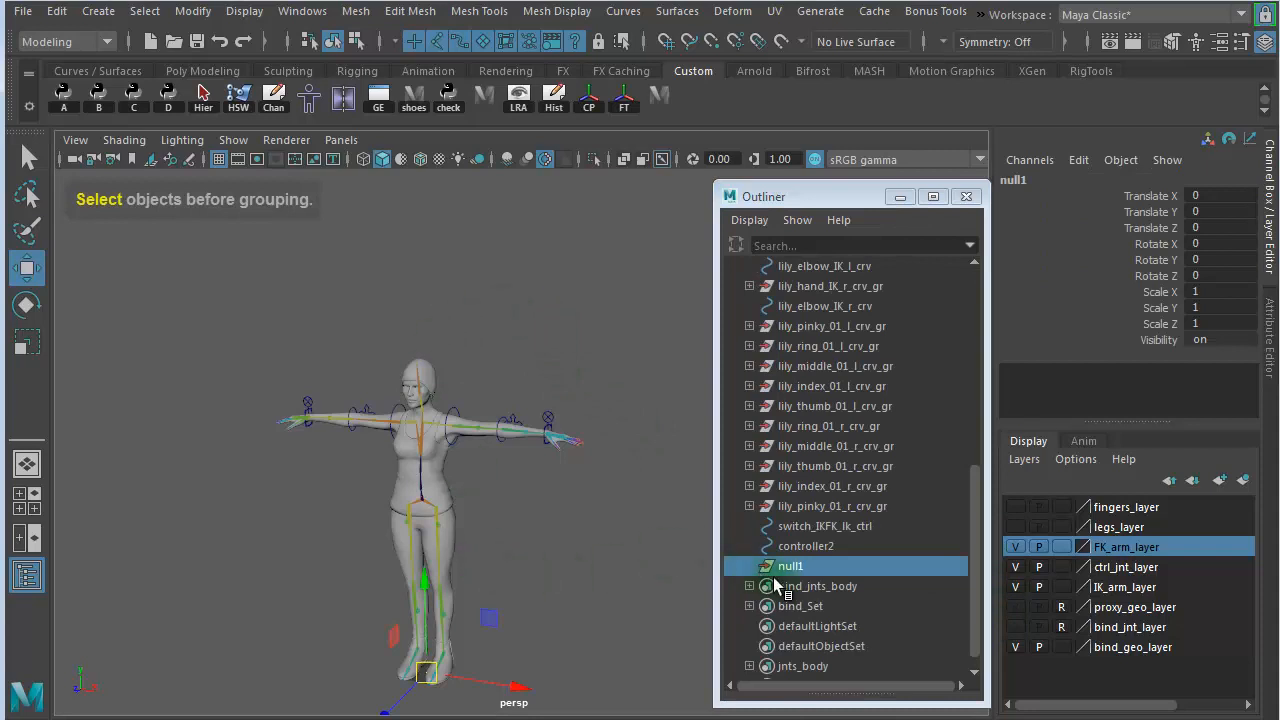
left_click_drag(416, 686, 571, 489)
right_click_drag(491, 489, 742, 507, "alt")
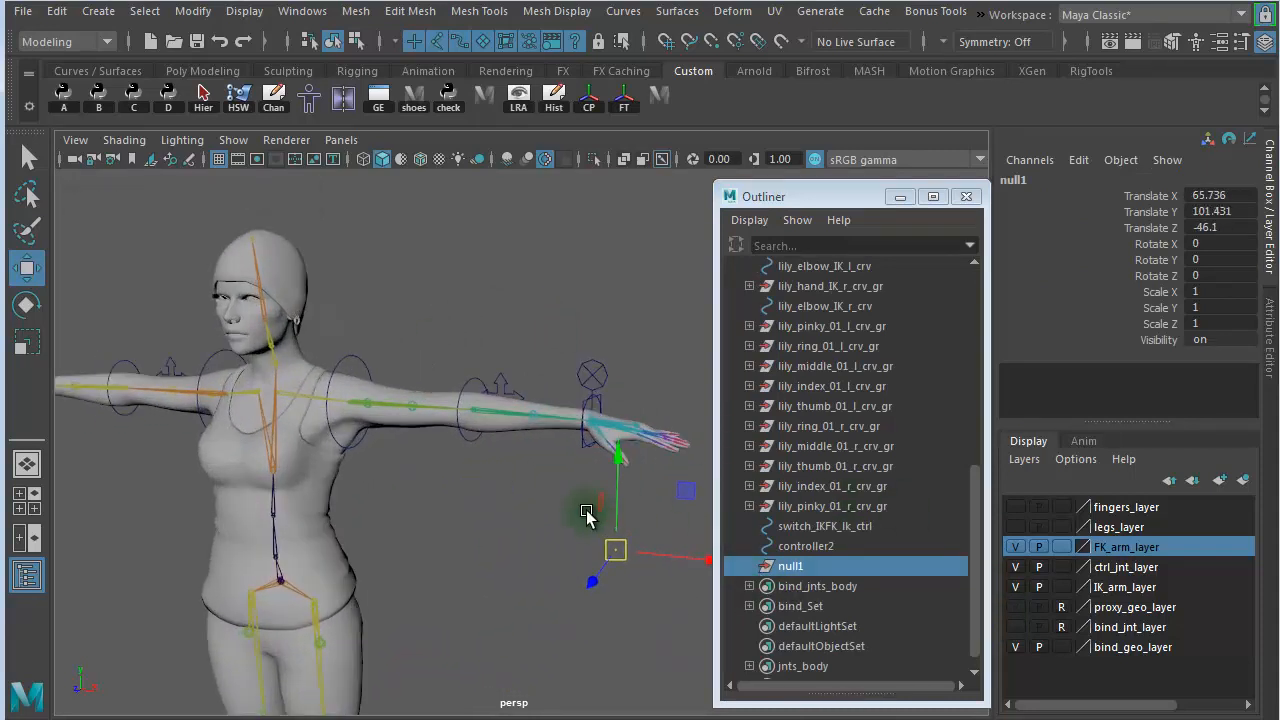
middle_click_drag(588, 517, 420, 494, "alt")
right_click_drag(417, 488, 666, 512, "alt")
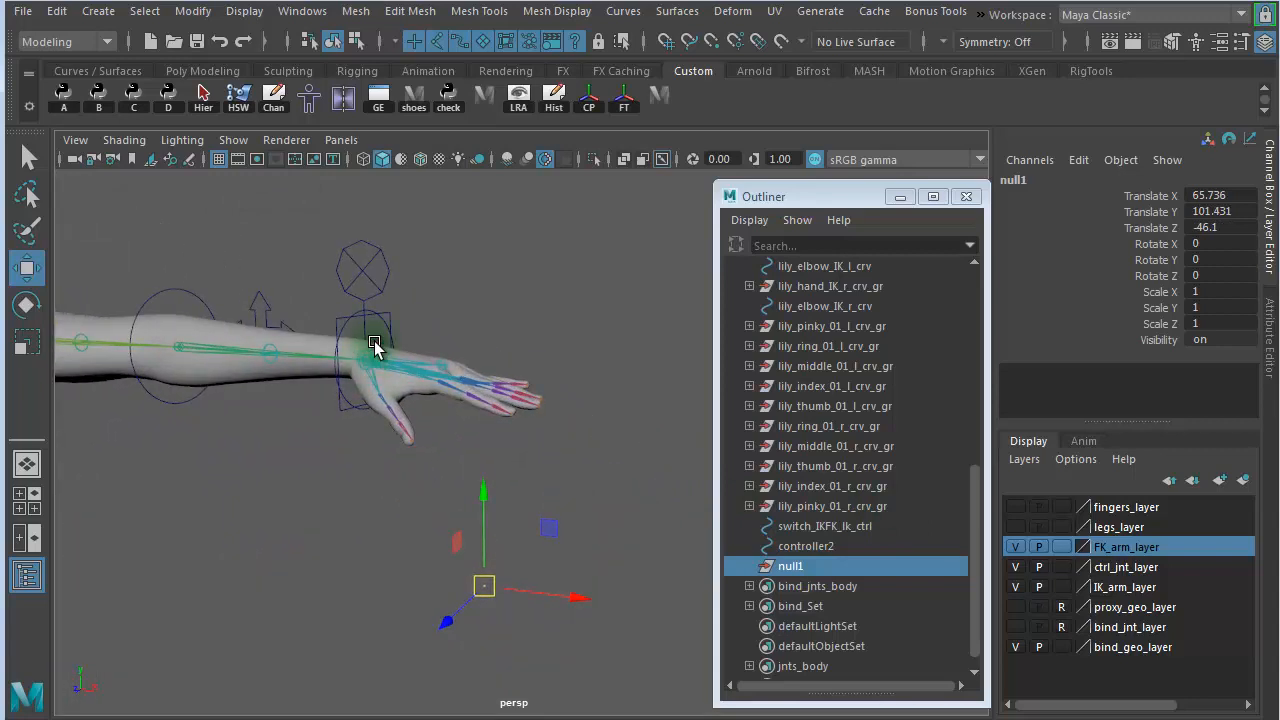
left_click(348, 242)
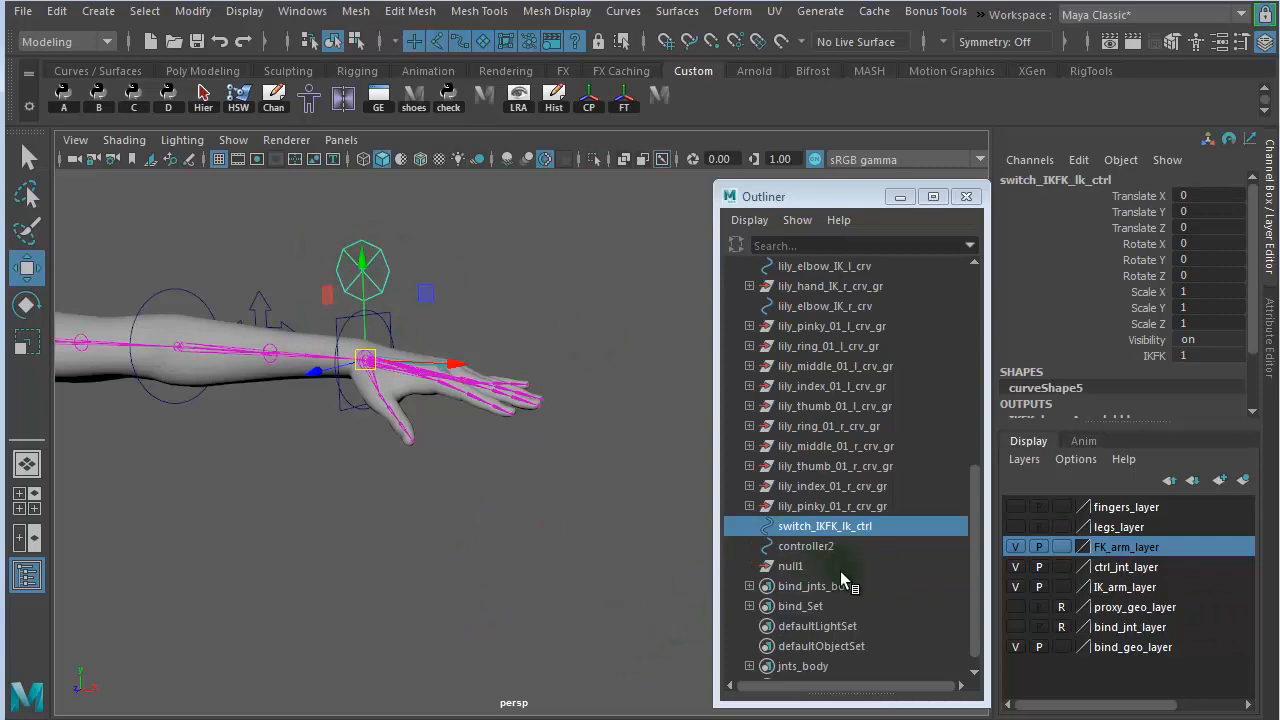
left_click(790, 566)
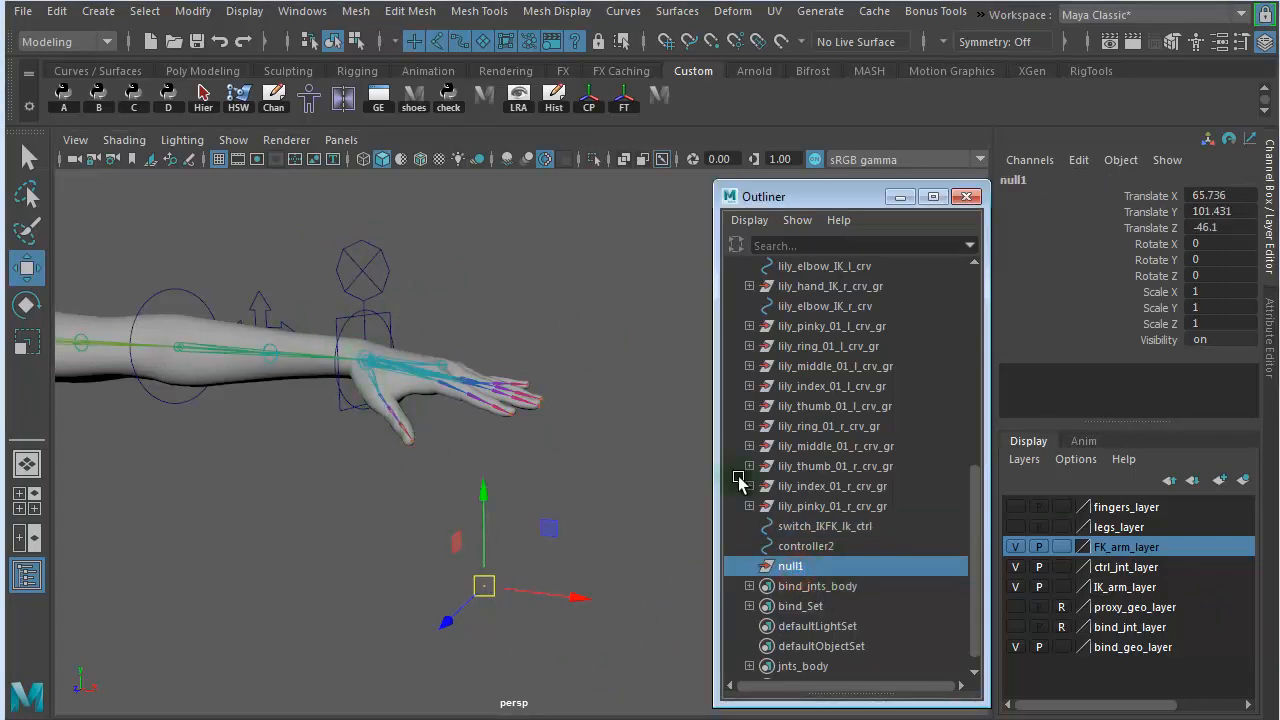
- Hide bind_geo_layer, FK_arm_layer and IK_arm_layer, and snap the empty group onto the left wrist joint
left_click(1016, 647)
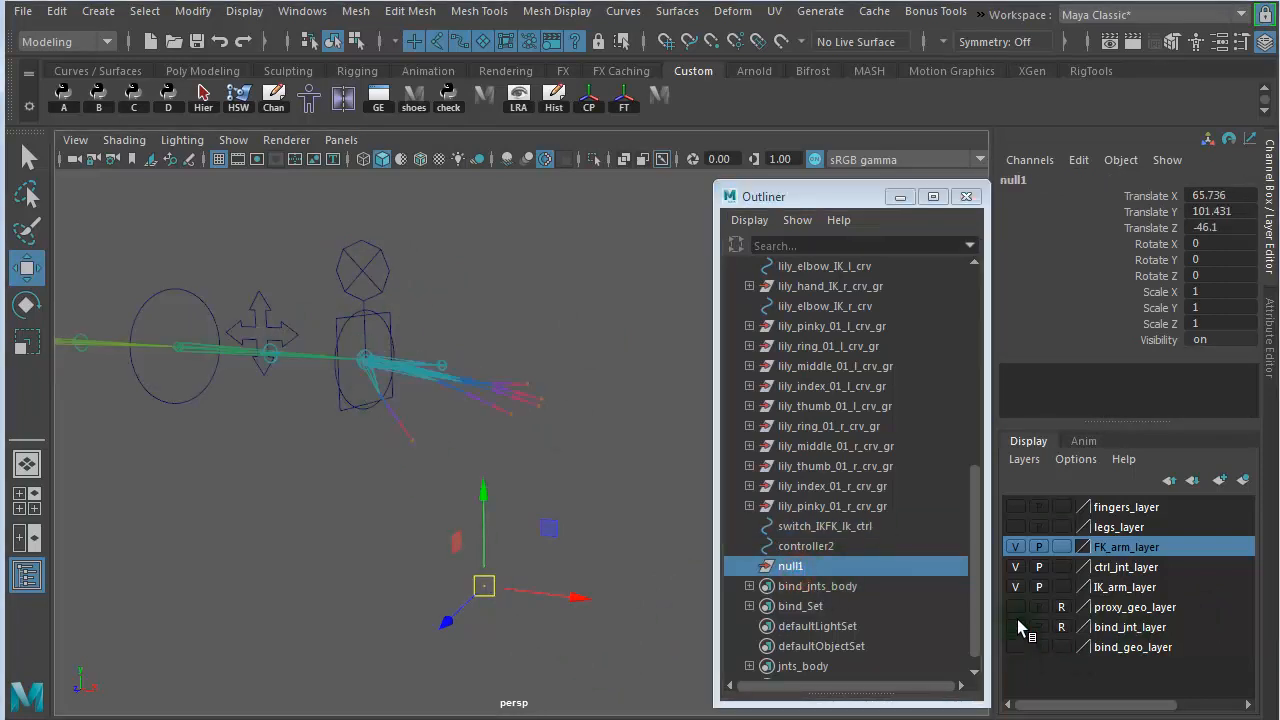
left_click(1016, 549)
left_click(1016, 586)
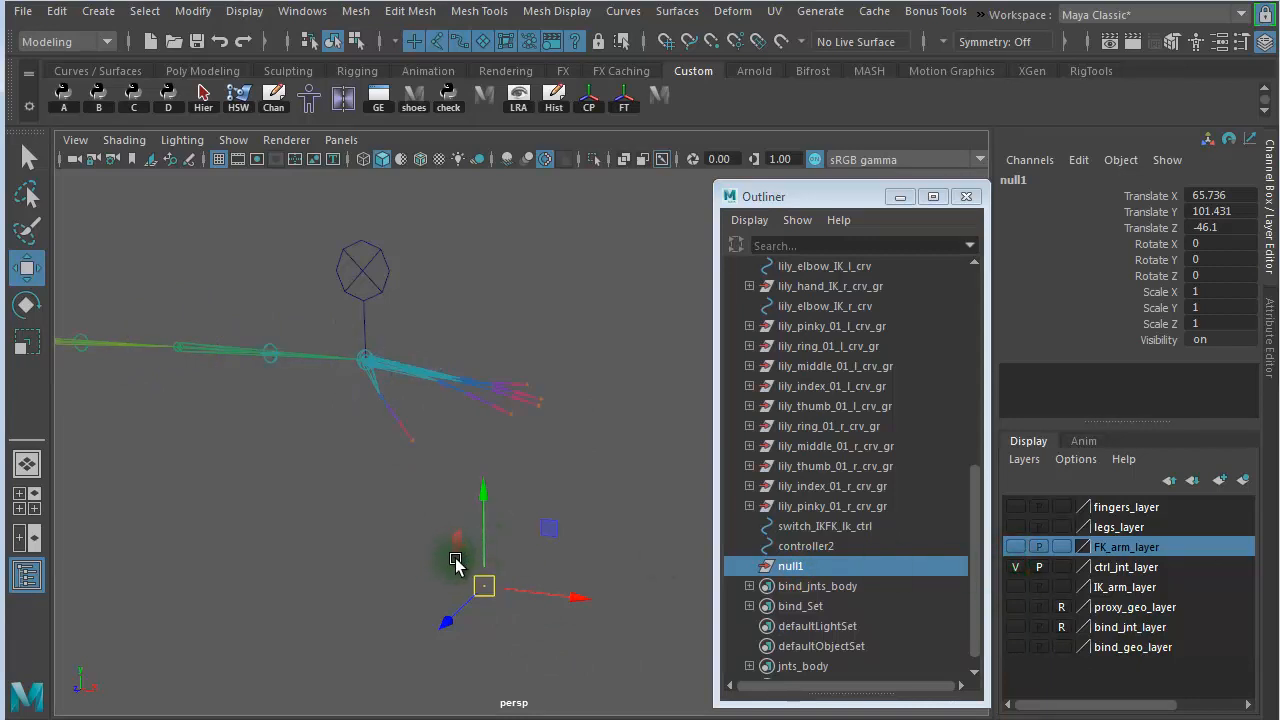
left_click_drag(486, 588, 500, 545)
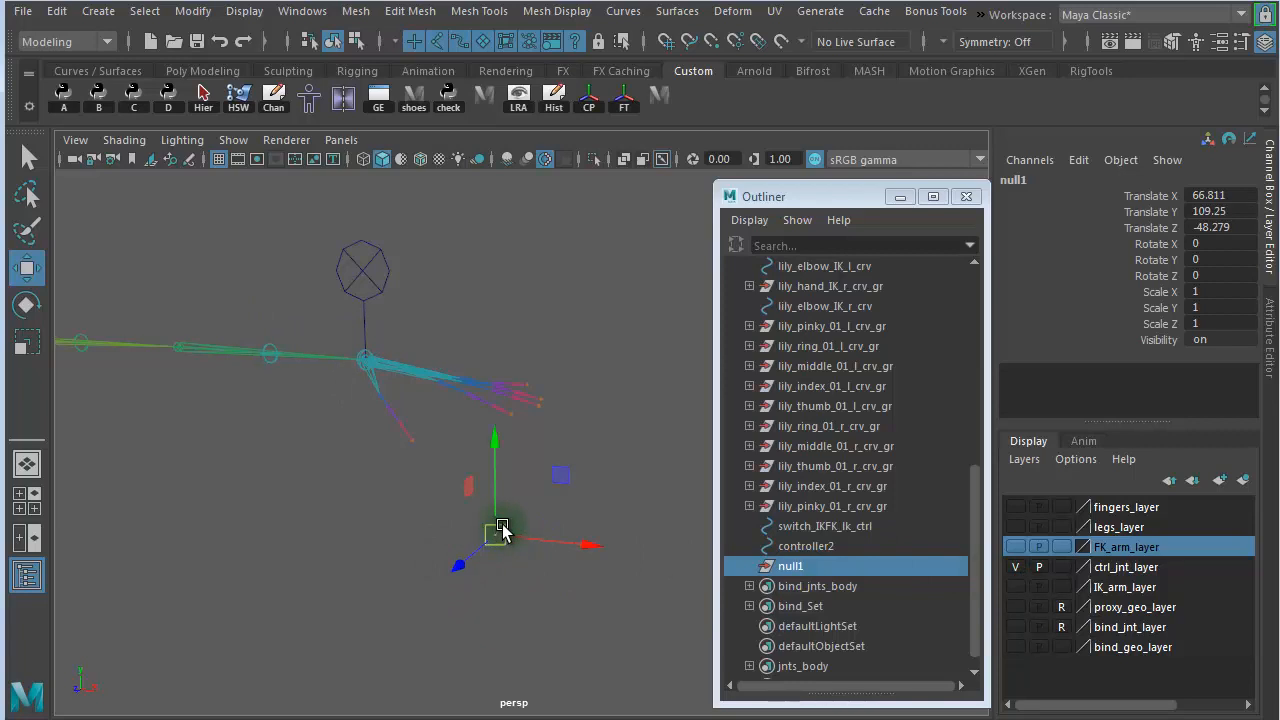
left_click_drag(500, 531, 370, 360)
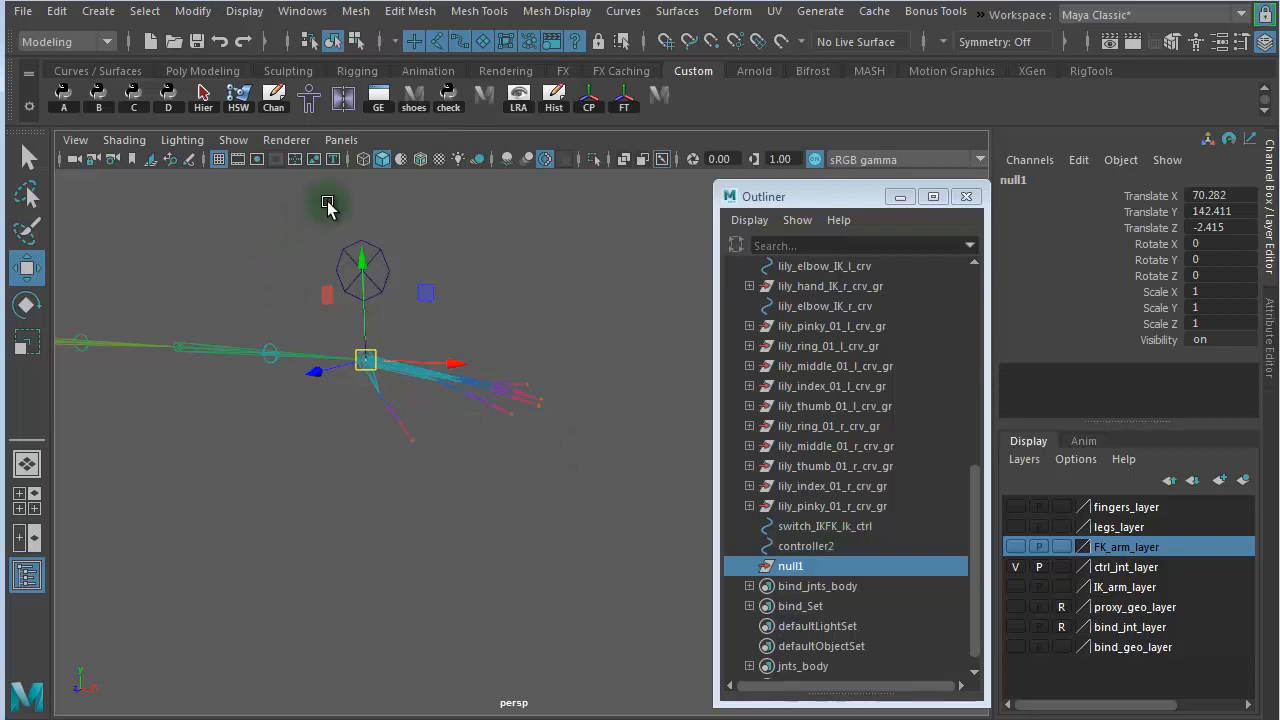
- Parent switch_IKFK_lk_ctrl under the empty group and freeze the control's transformations
left_click(362, 260)
middle_click_drag(820, 526, 834, 572)
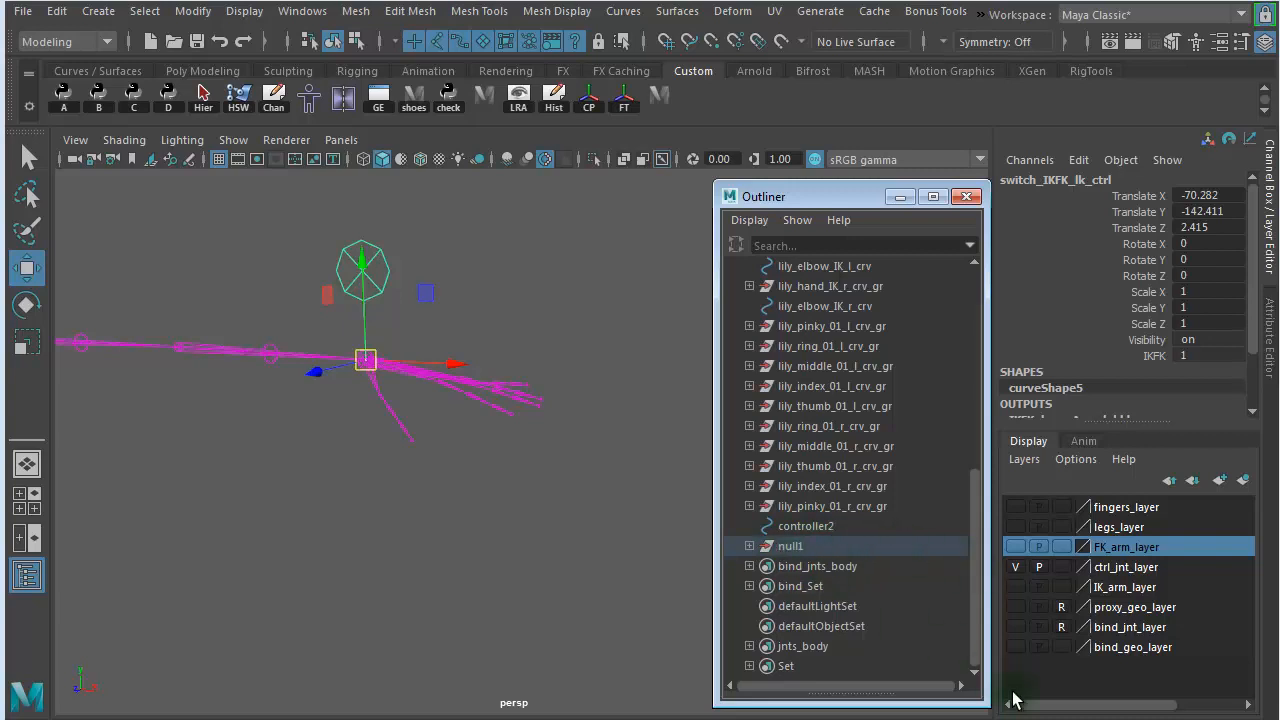
key("Up")
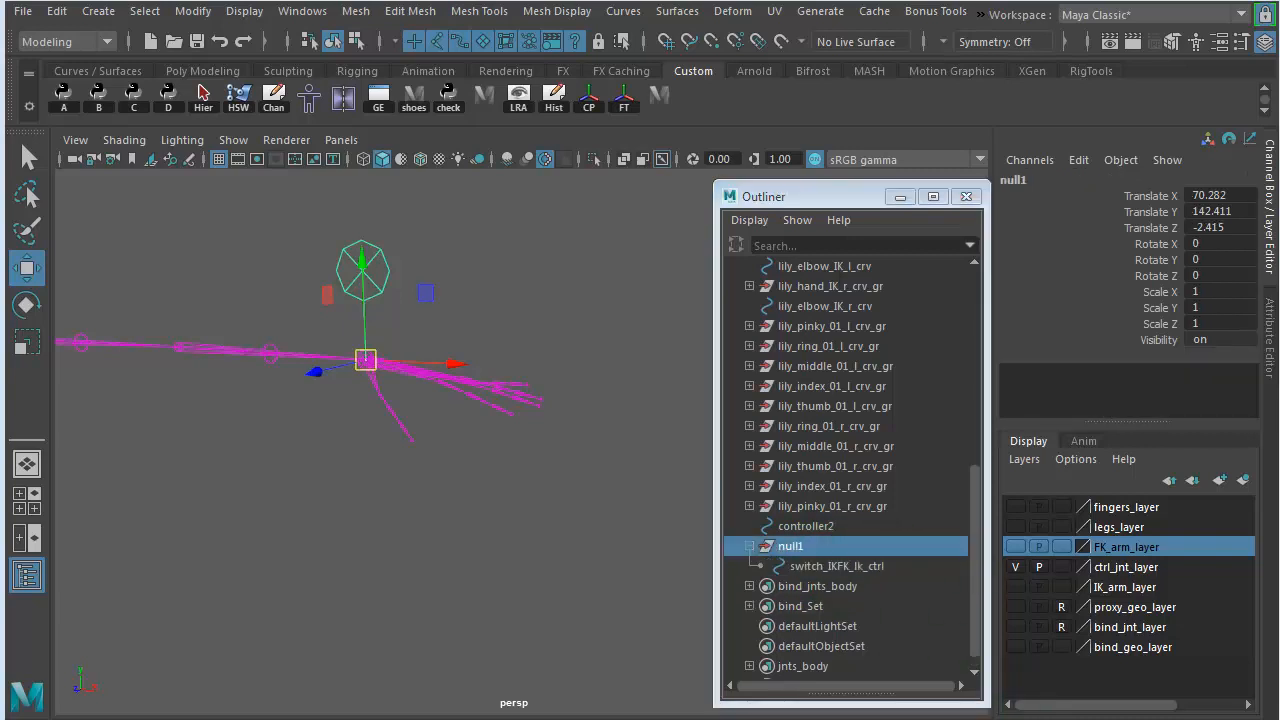
left_click(805, 569)
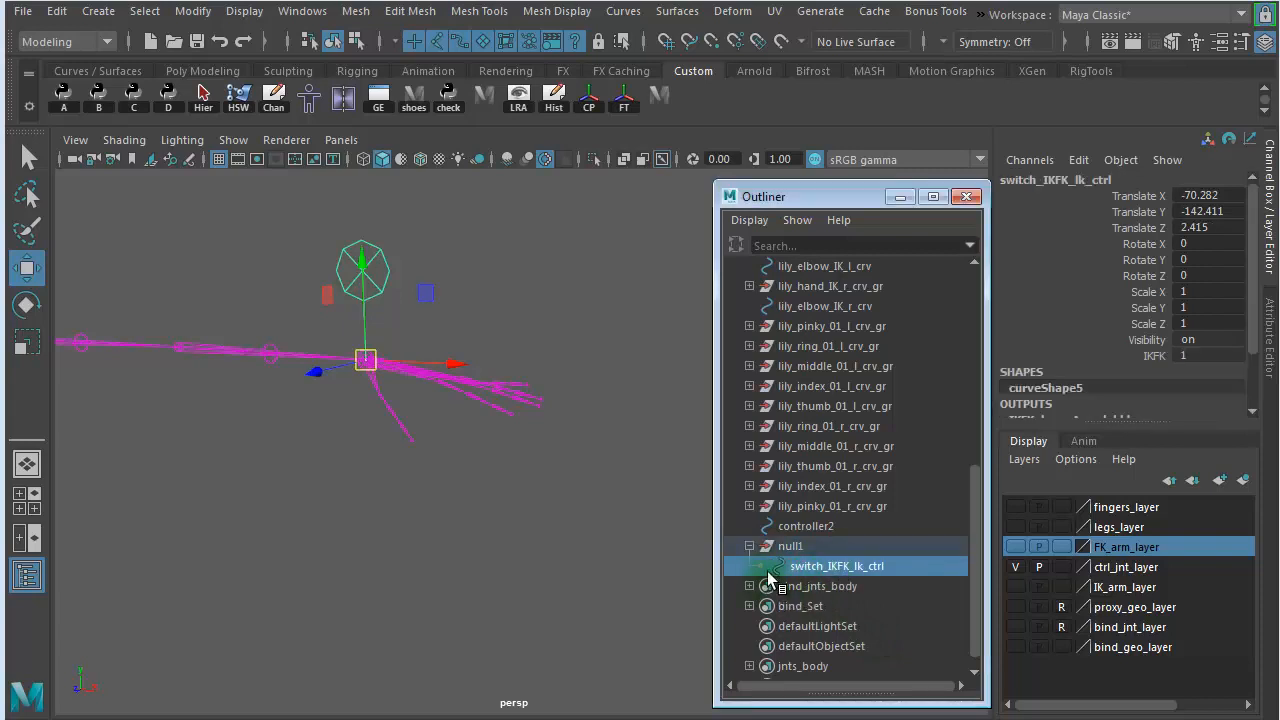
left_click(626, 103)
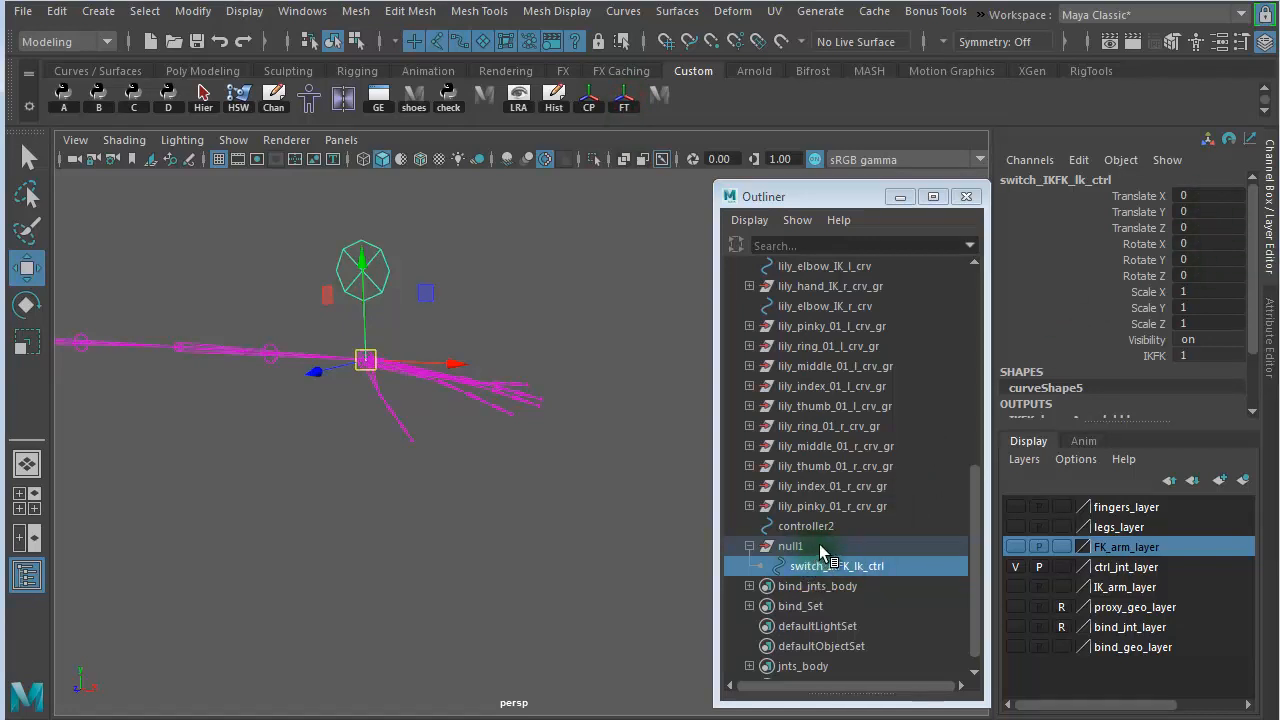
- Rename the null1 group to switch_IKFK_lk_ctrl_gr, reusing the control's name, and collapse it
left_click(820, 548)
double_click(819, 546)
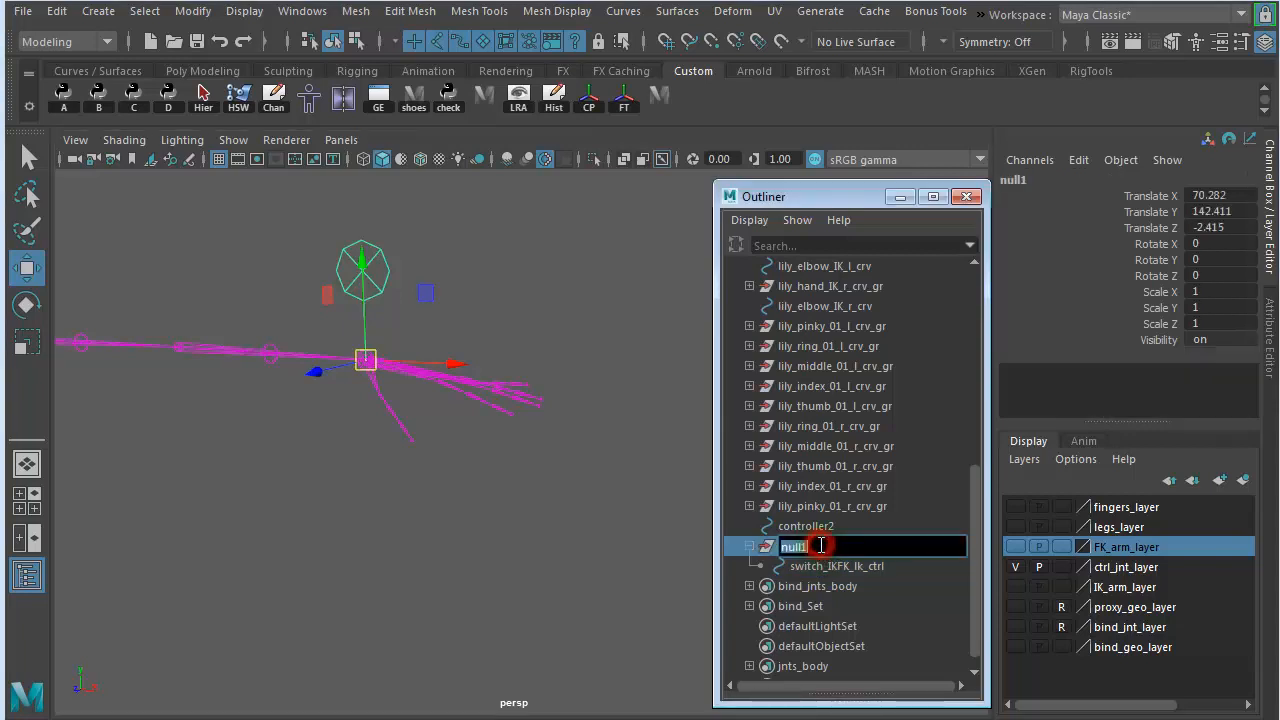
left_click(831, 567)
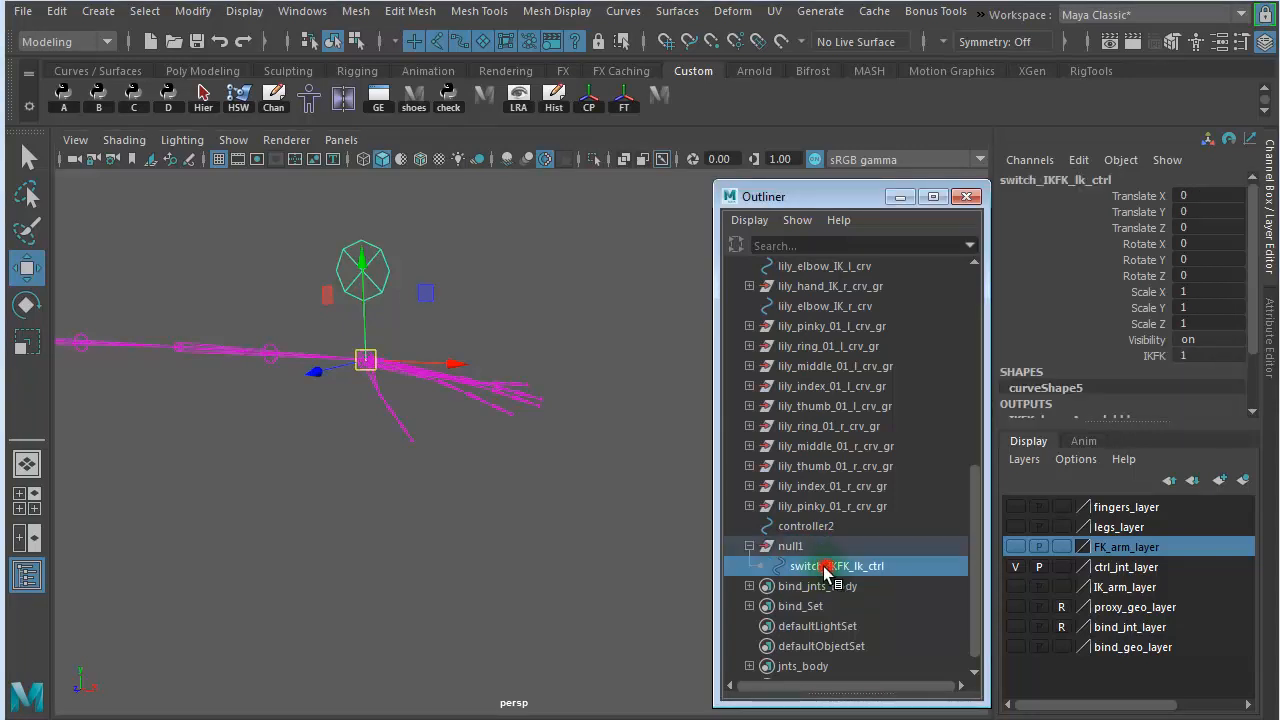
double_click(828, 567)
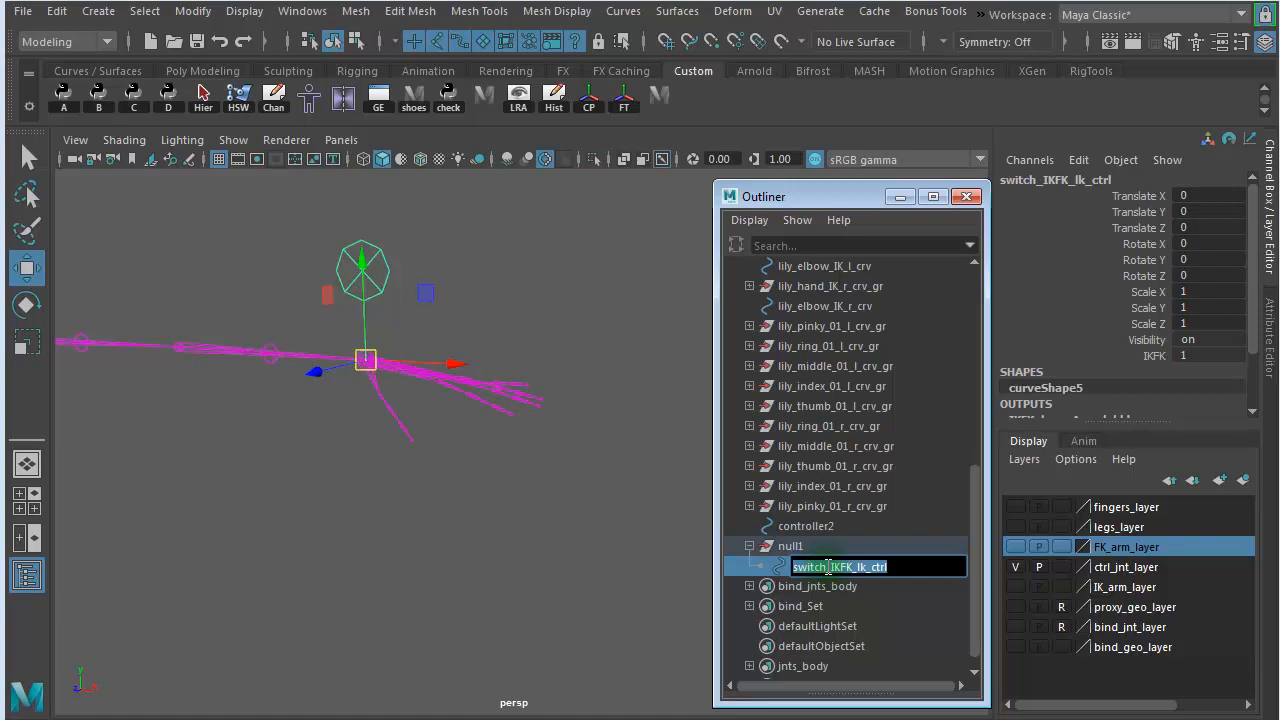
double_click(827, 546)
type("switch_IKFK_Ik_ctrl")
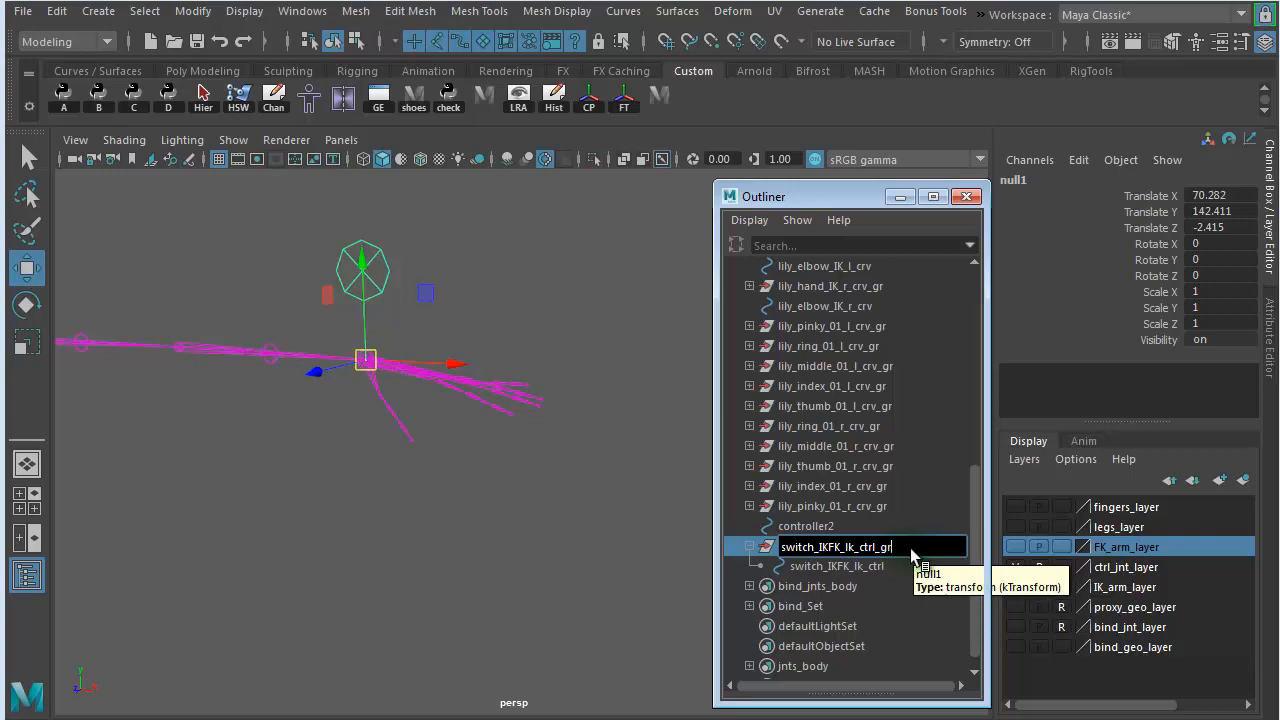
key("Return")
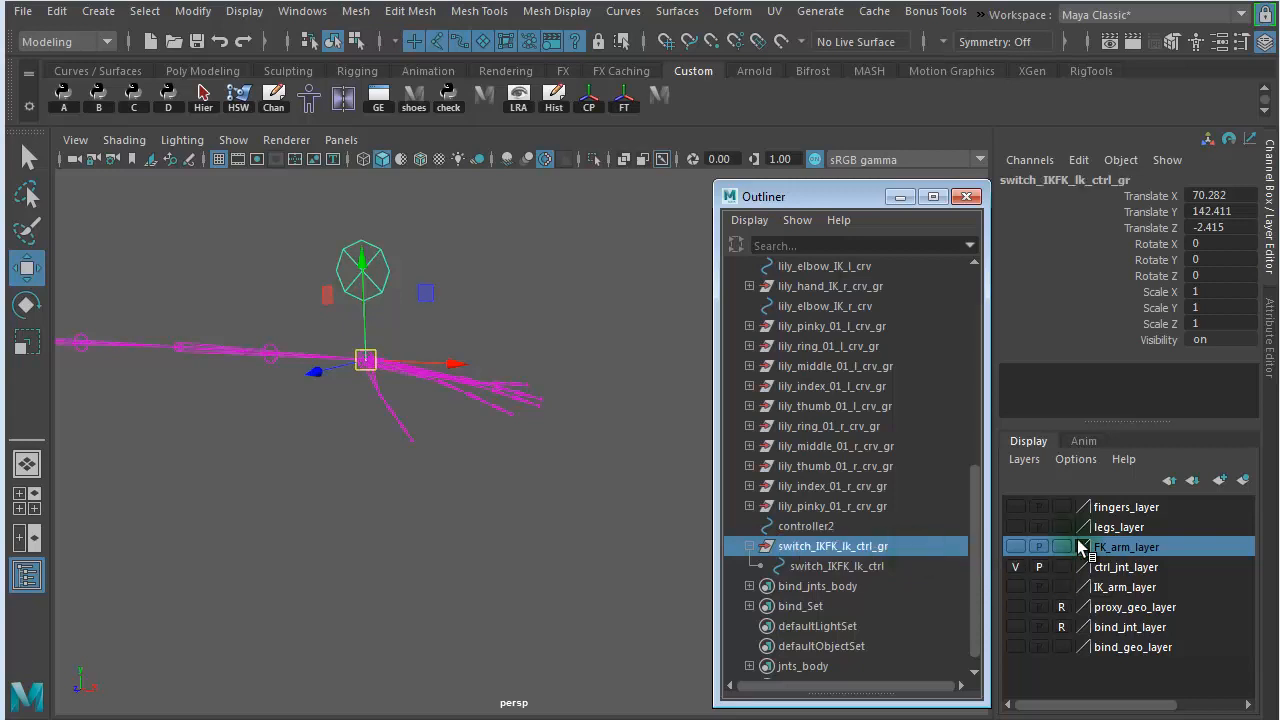
left_click(749, 546)
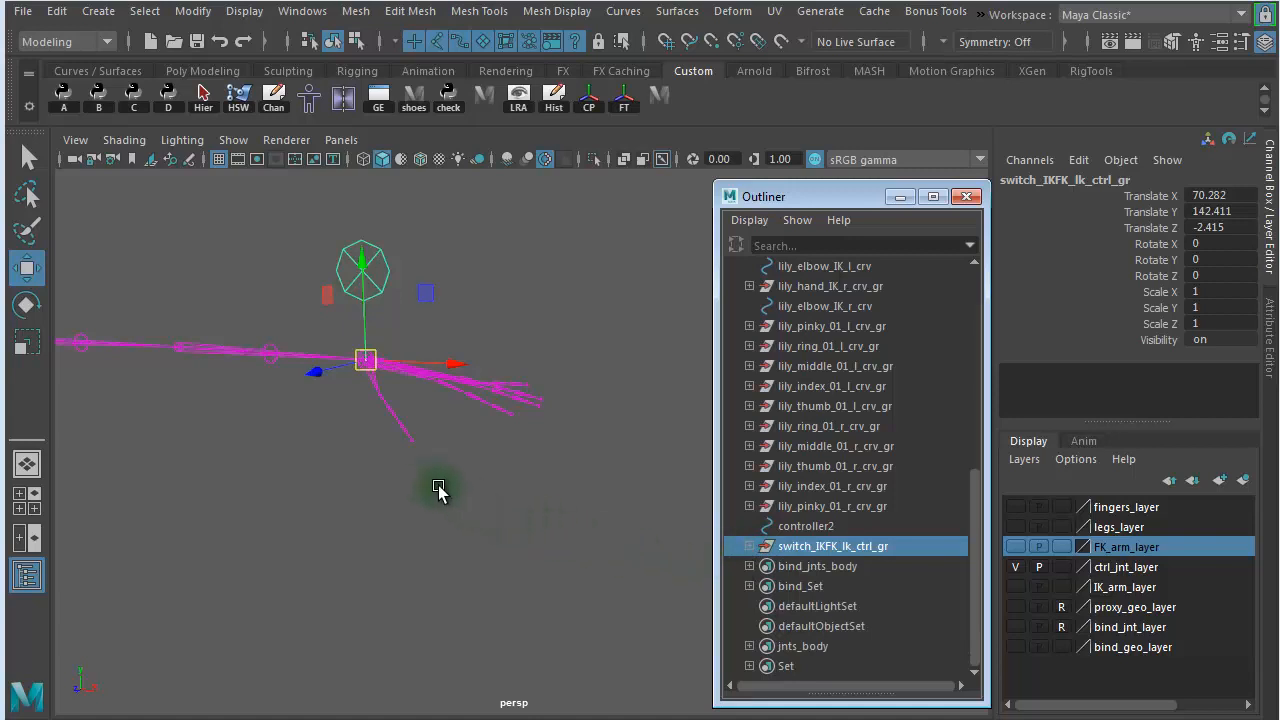
- Select the ctrl_hand_l joint and add switch_IKFK_lk_ctrl_gr to the selection
left_click_drag(441, 491, 323, 466, "alt")
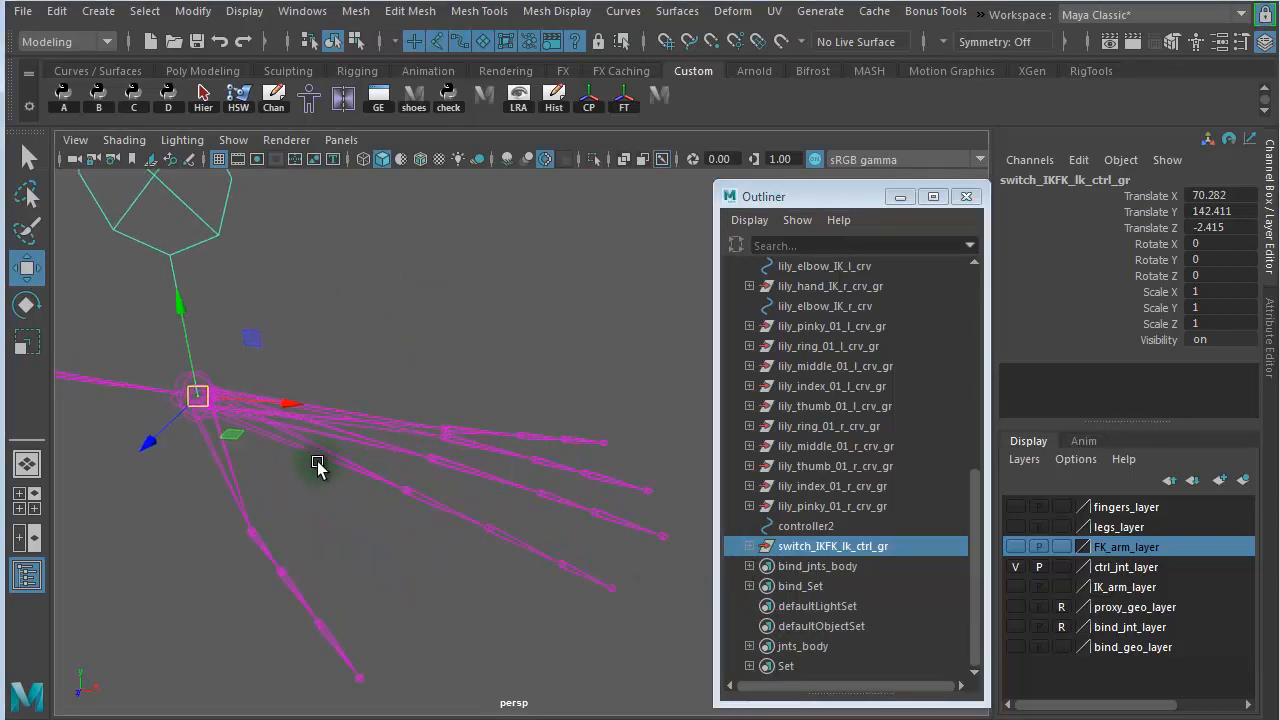
left_click(325, 422)
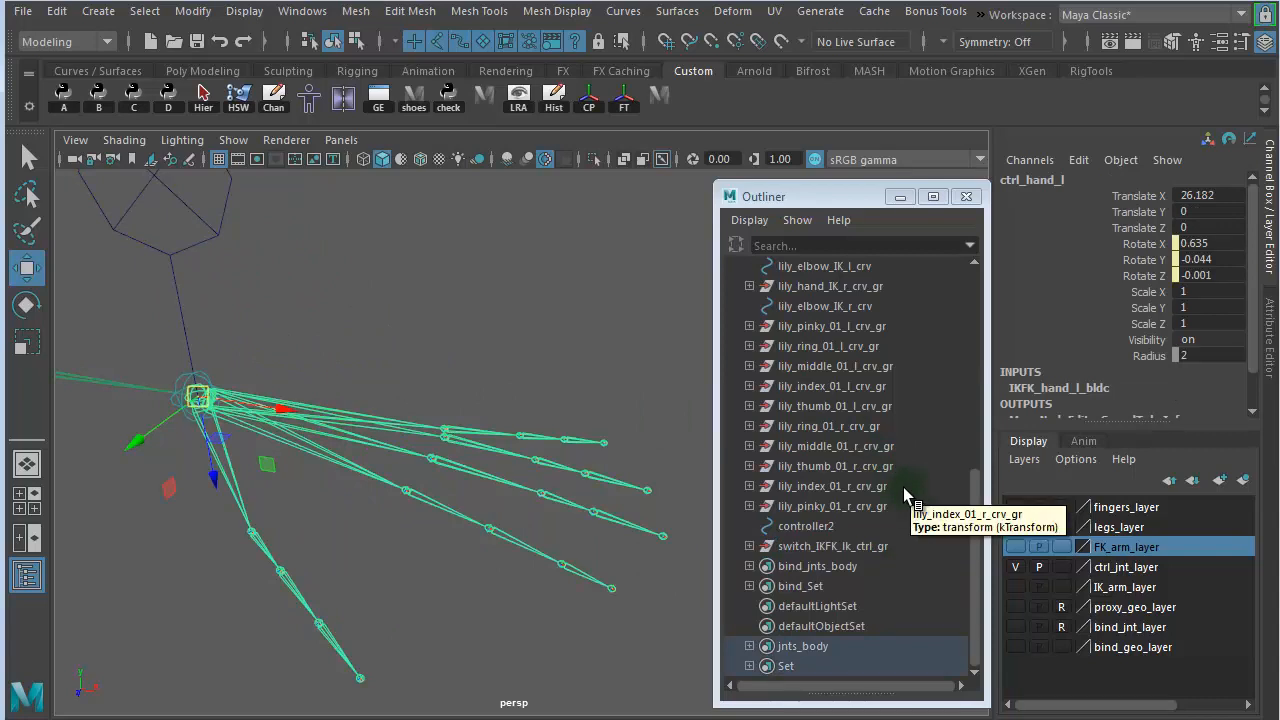
key("f")
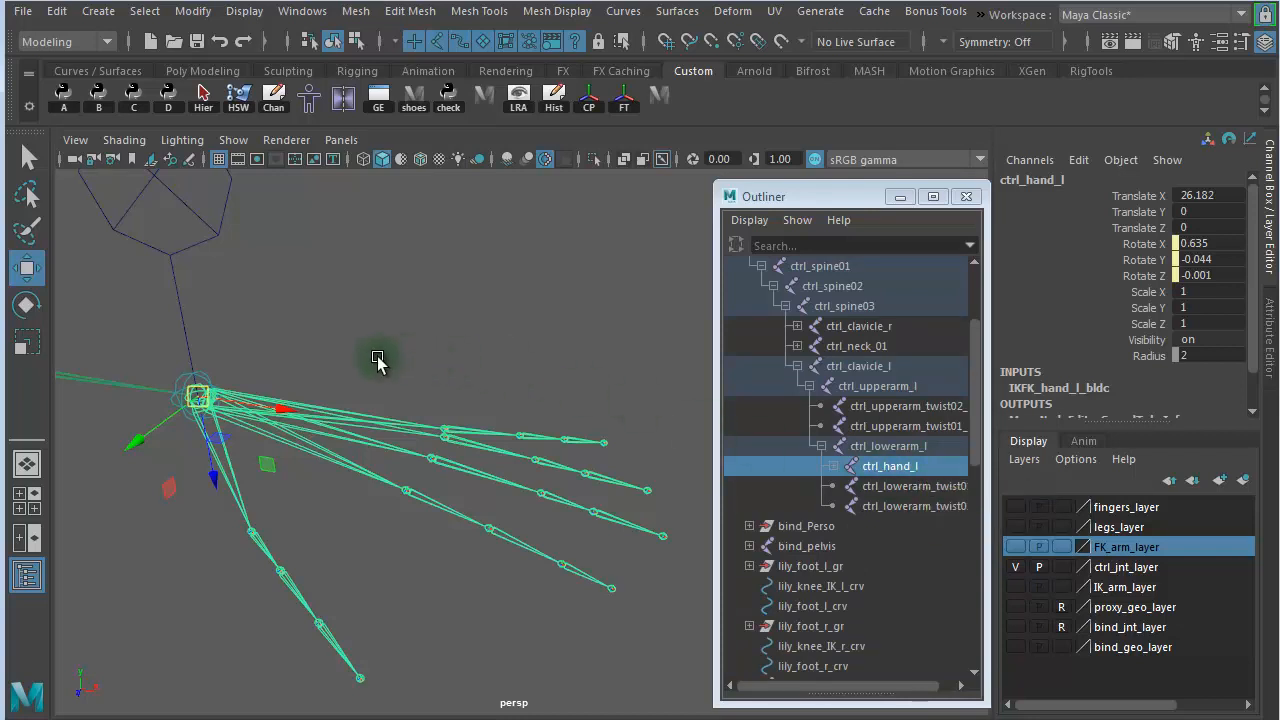
mouse_move(152, 294)
left_mouse_down()
mouse_move(222, 292)
mouse_move(150, 297)
left_mouse_up()
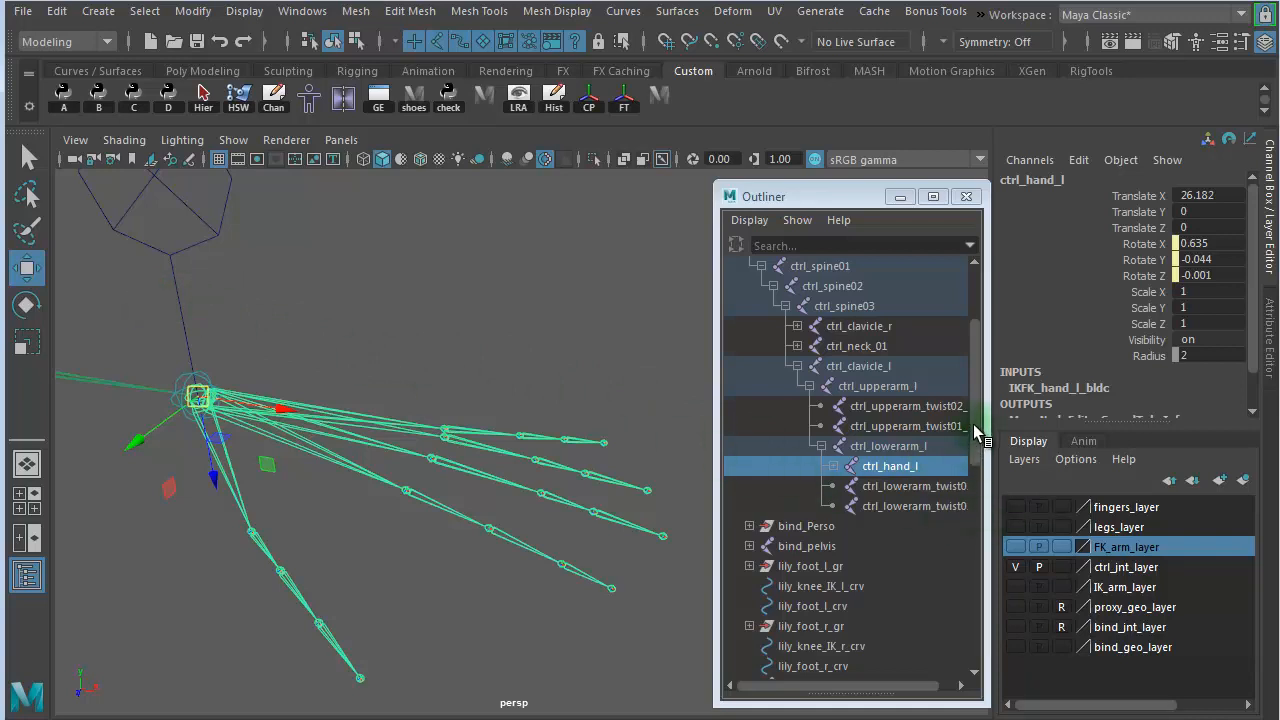
left_click_drag(976, 434, 981, 626)
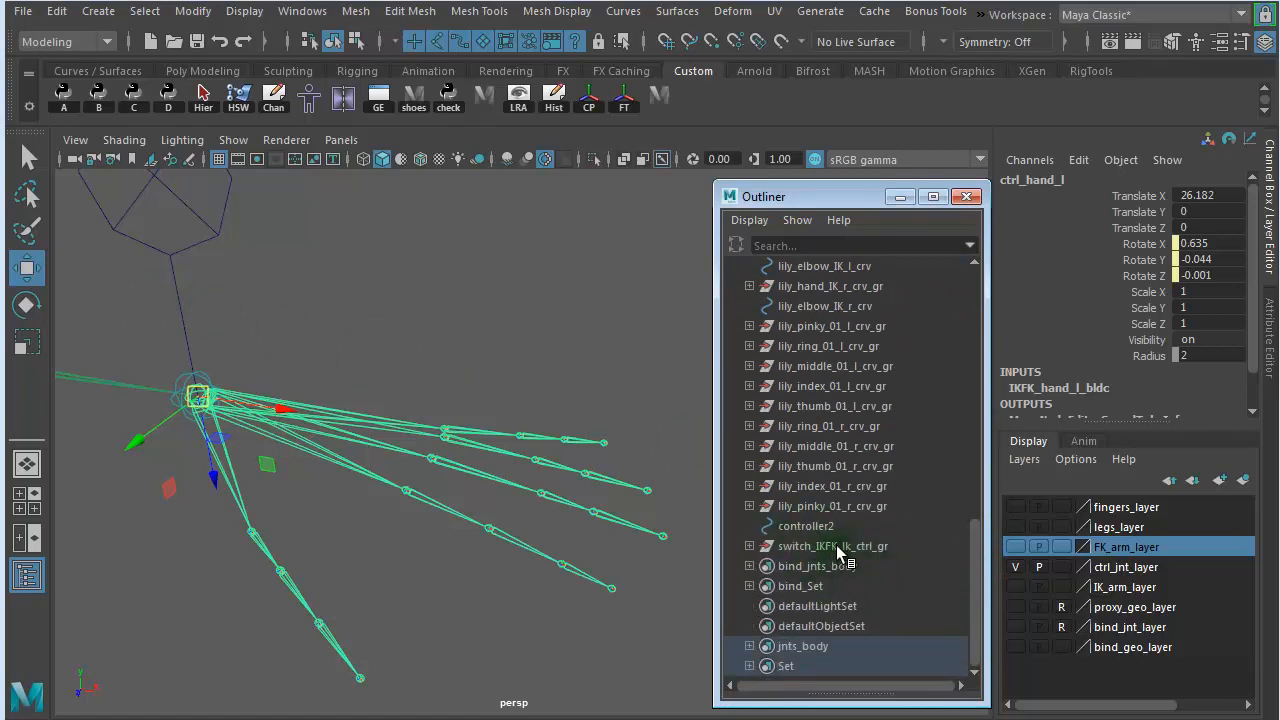
left_click_drag(830, 546, 738, 542)
left_click(748, 546)
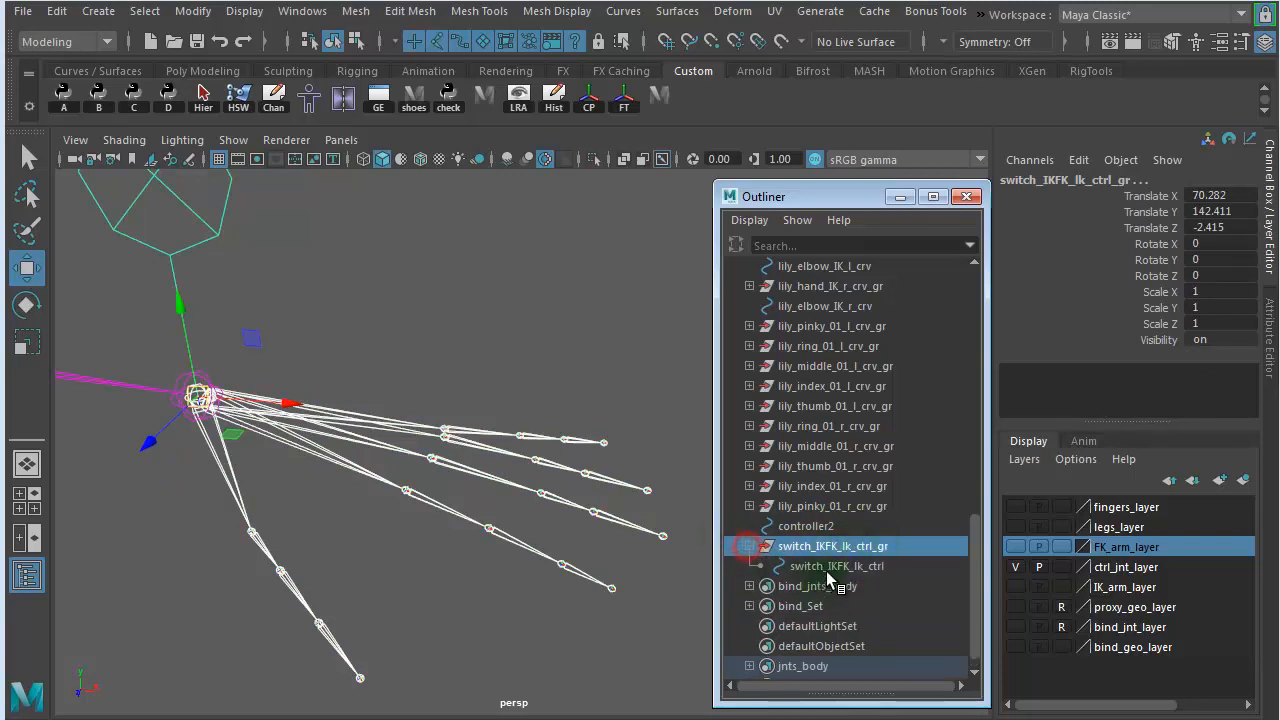
left_click_drag(980, 560, 771, 523)
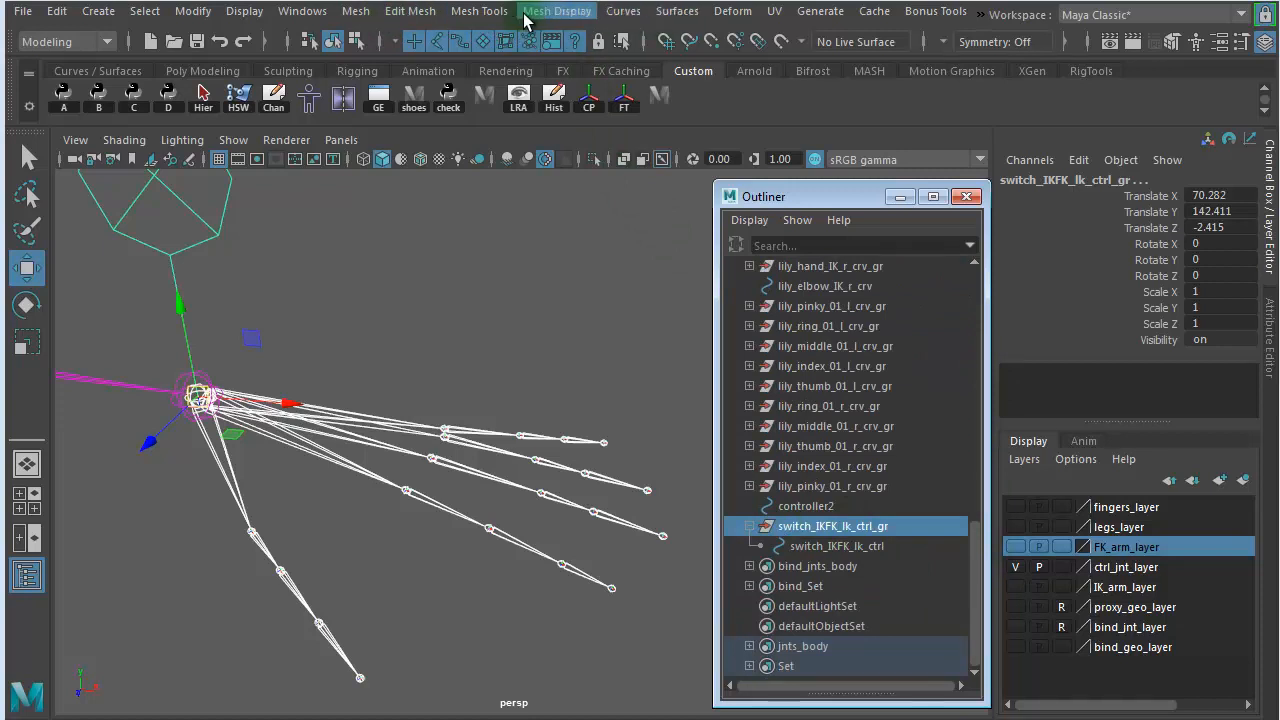
- Parent-constrain switch_IKFK_lk_ctrl_gr to the ctrl_hand_l joint using the default constraint settings
left_click(65, 41)
left_click(50, 60)
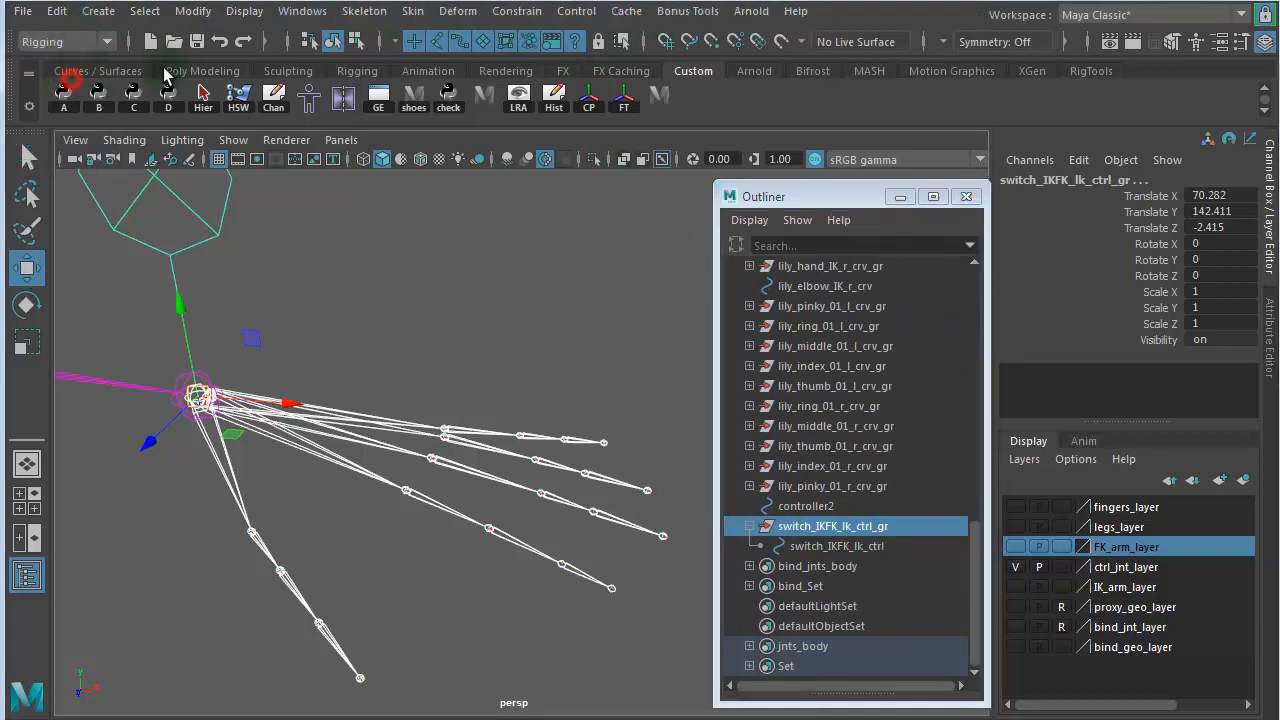
left_click(518, 11)
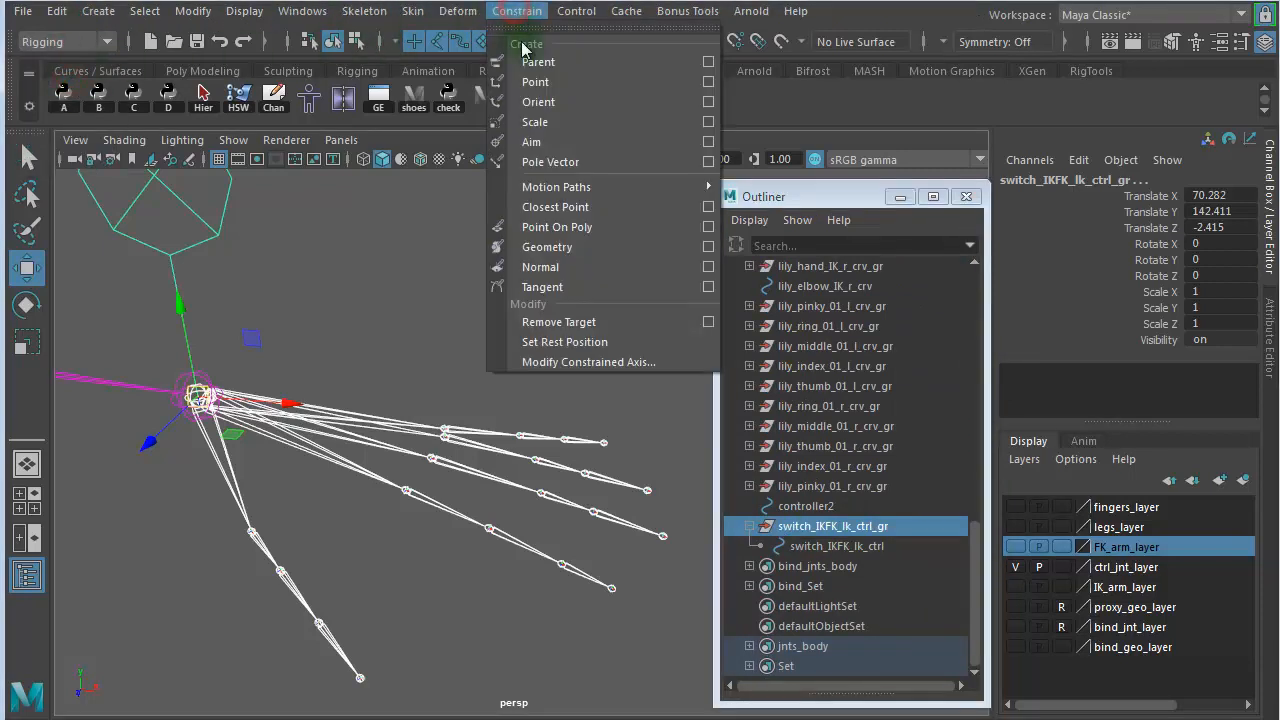
left_click(708, 63)
left_click(272, 211)
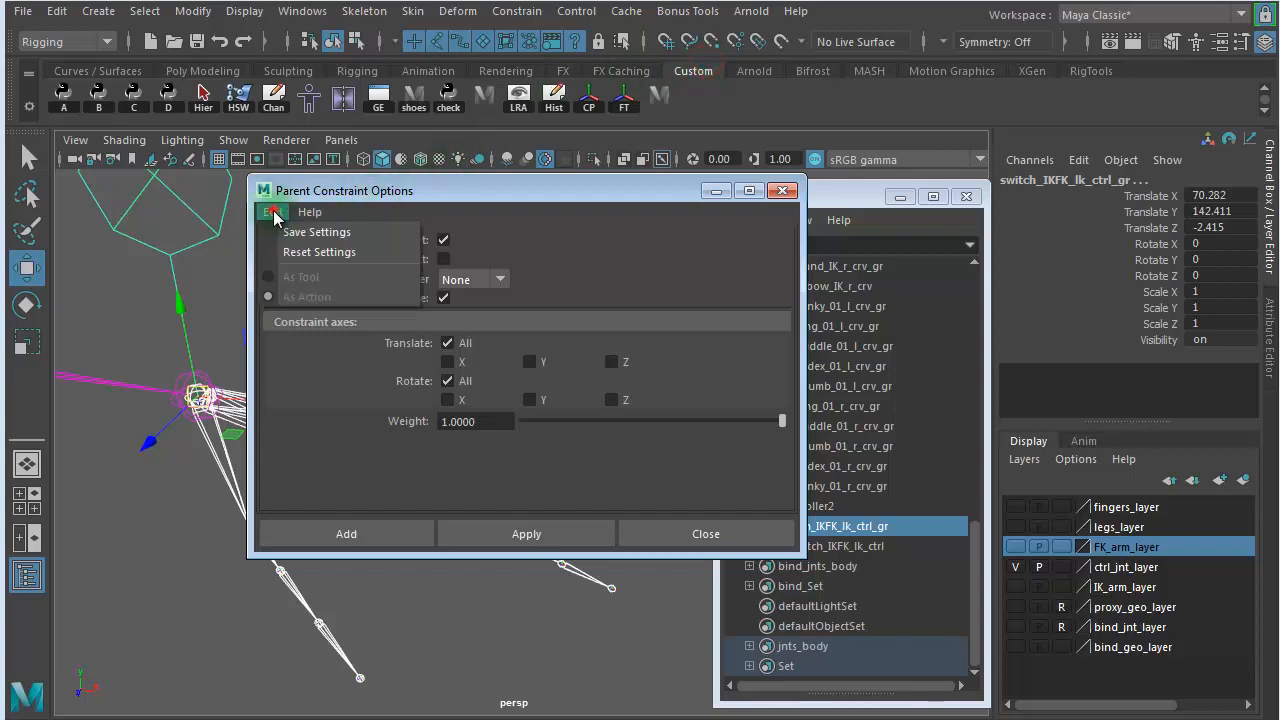
left_click(285, 254)
left_click(328, 533)
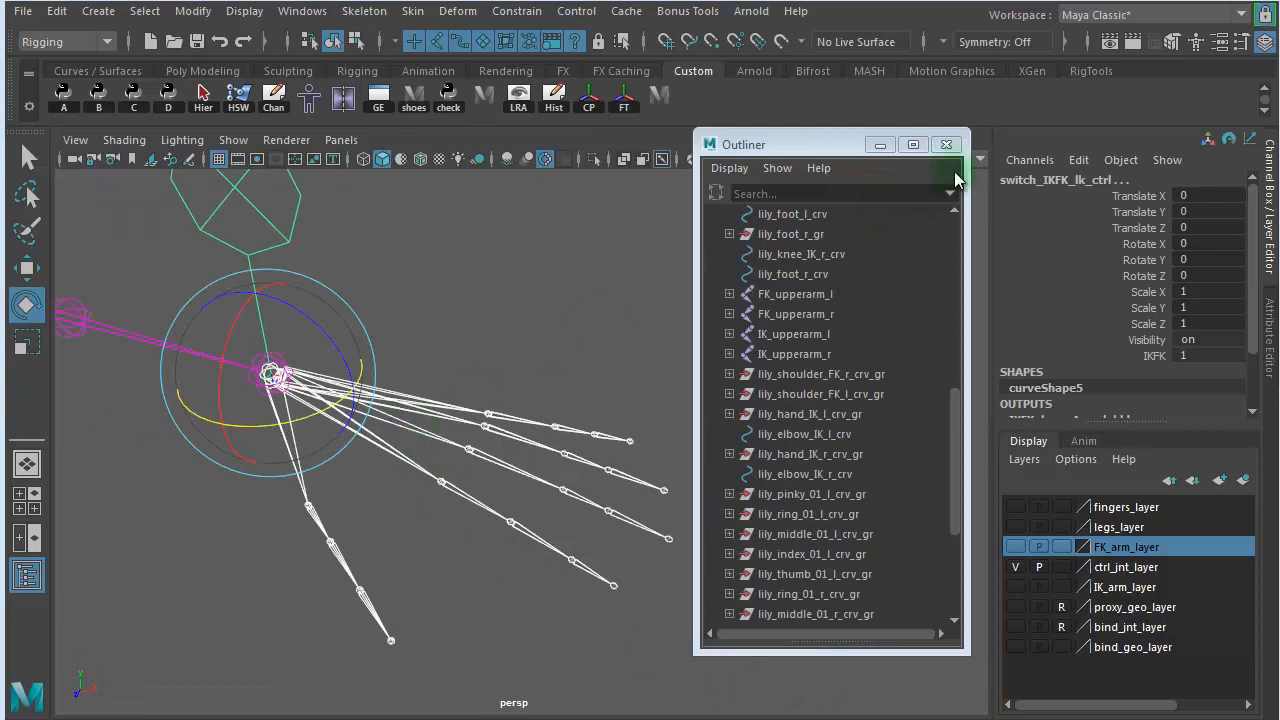
- Select the left arm's IK/FK switch control and show FK_arm_layer and IK_arm_layer
mouse_move(953, 419)
left_mouse_down()
mouse_move(954, 403)
mouse_move(958, 436)
left_mouse_up()
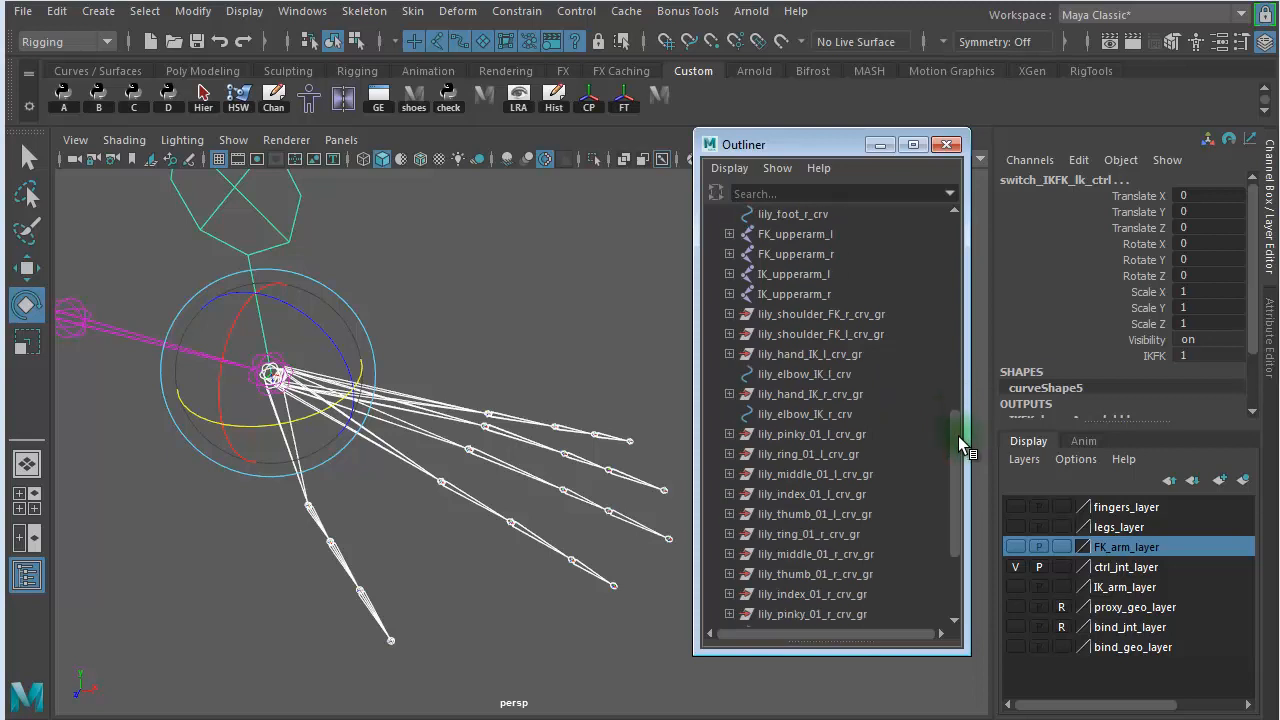
left_click(270, 220)
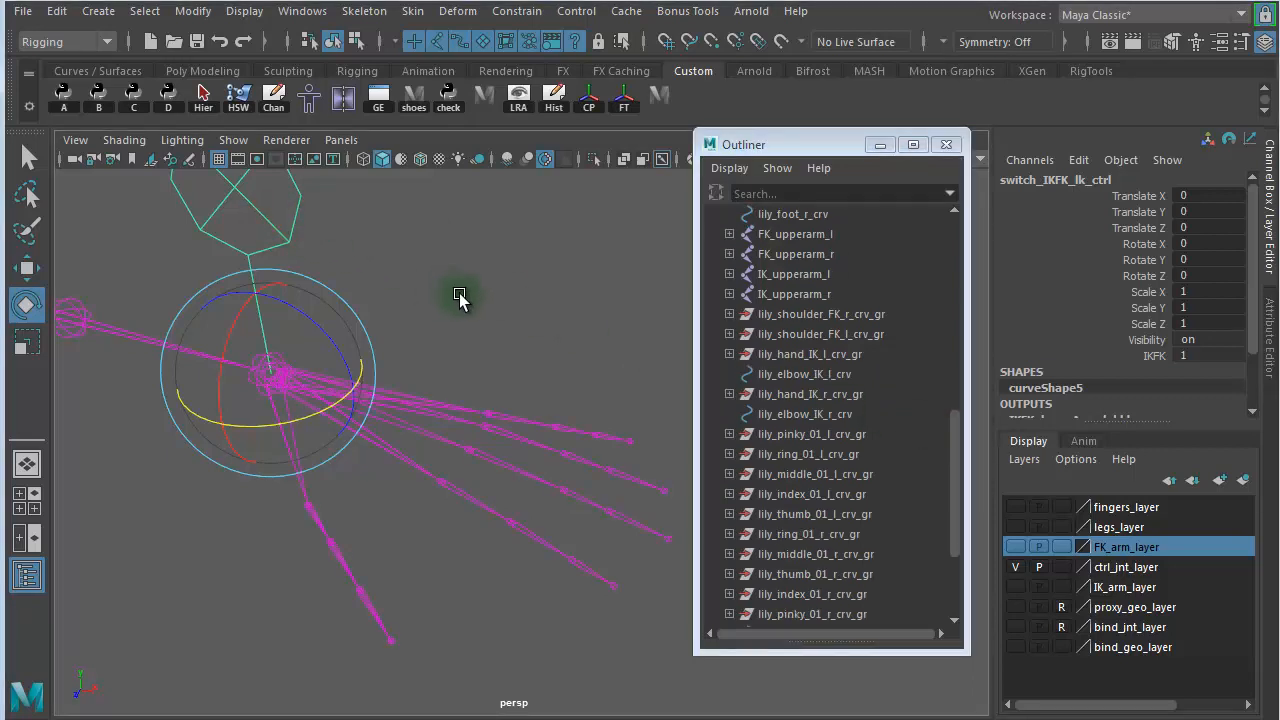
left_click_drag(460, 297, 286, 257, "alt")
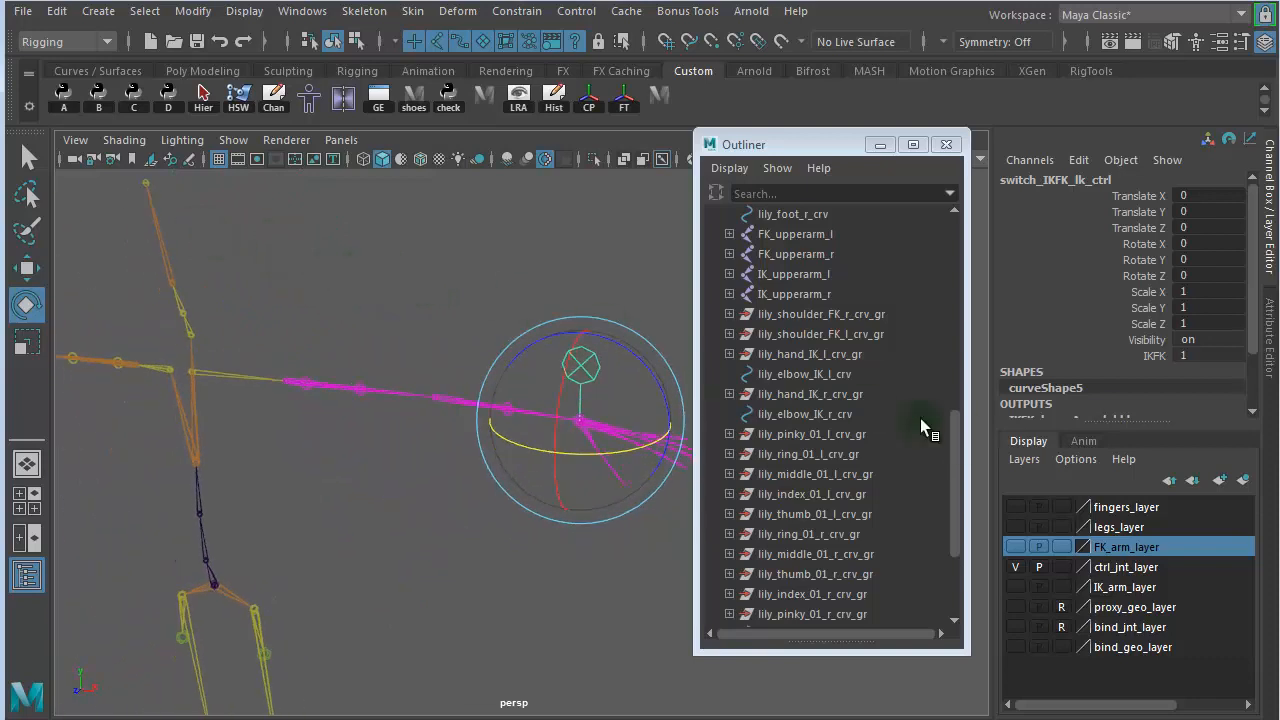
left_click(1016, 547)
left_click(1016, 587)
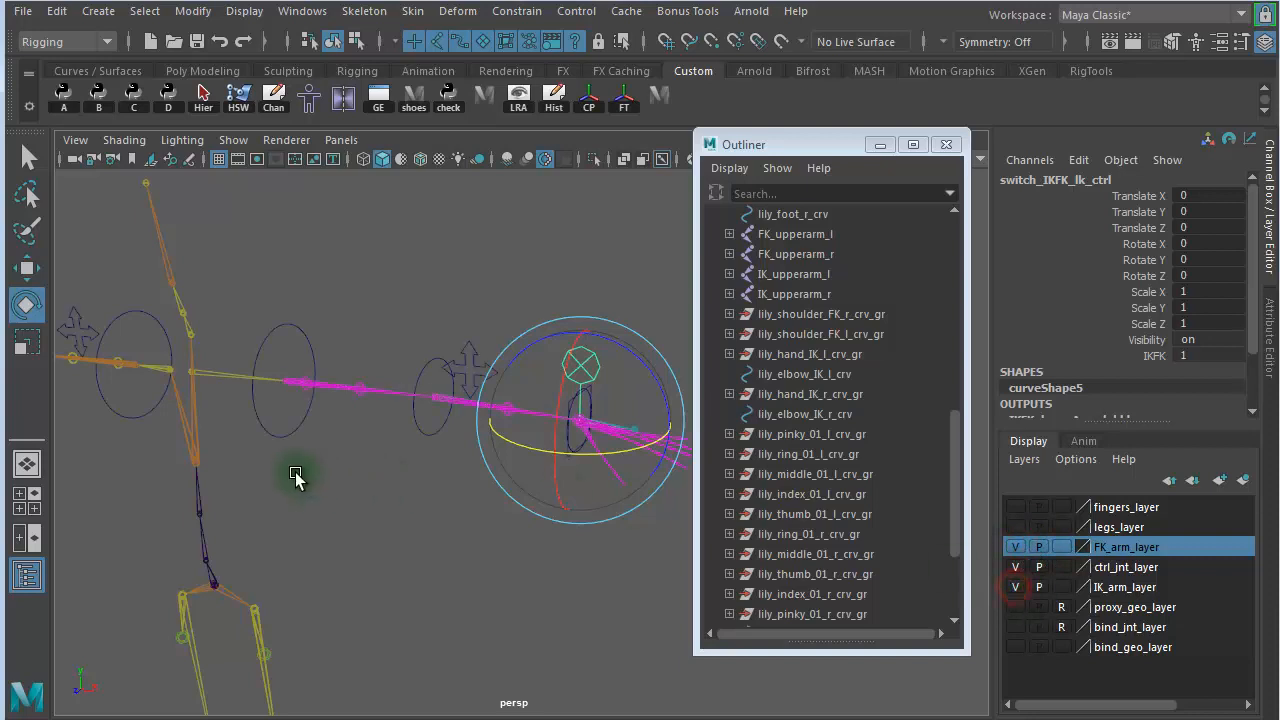
- Examine the hierarchy inside lily_shoulder_FK_l_crv_gr and its right-side counterpart to find the top groups of the FK arm controls
left_click(300, 430)
left_click_drag(300, 430, 340, 420)
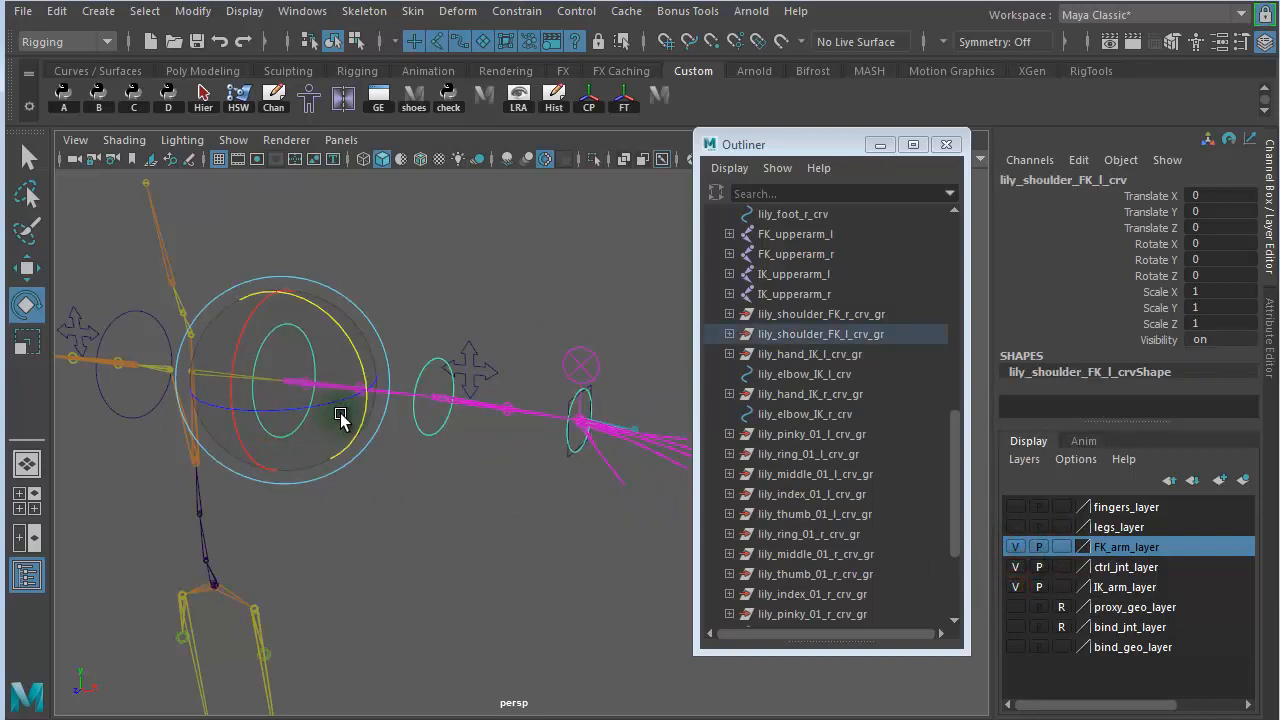
key("Up")
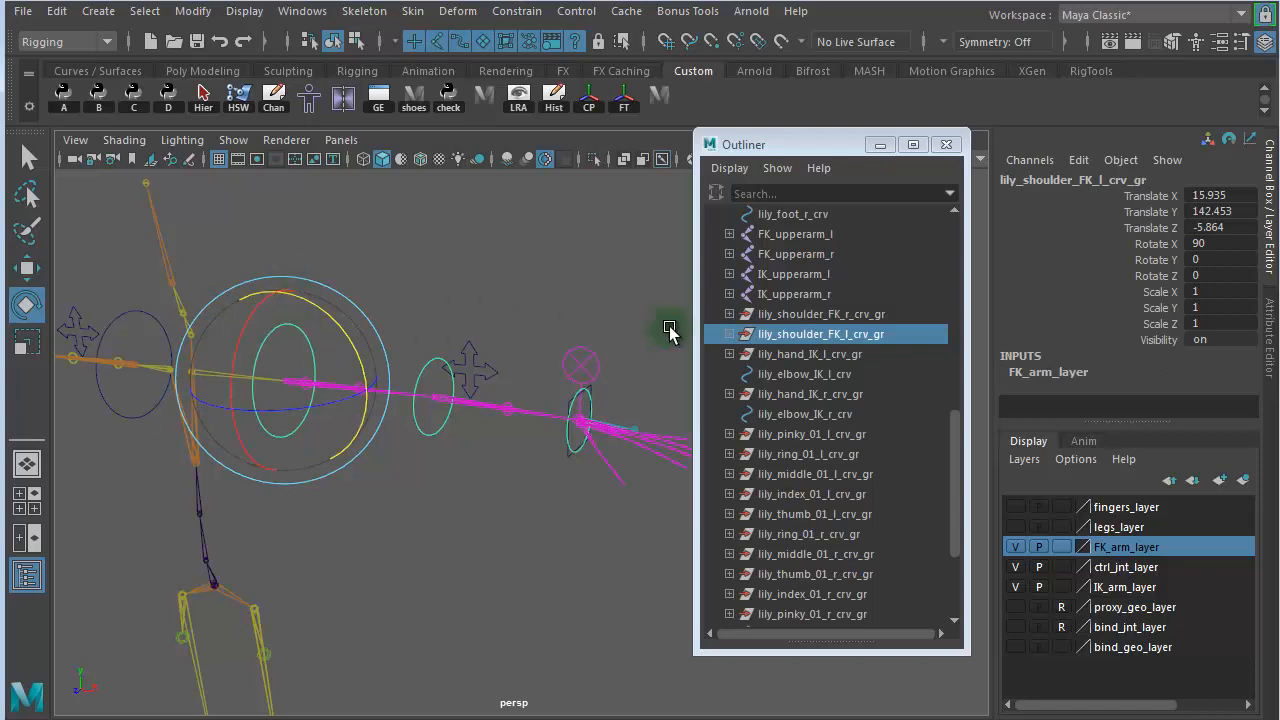
left_click(729, 335)
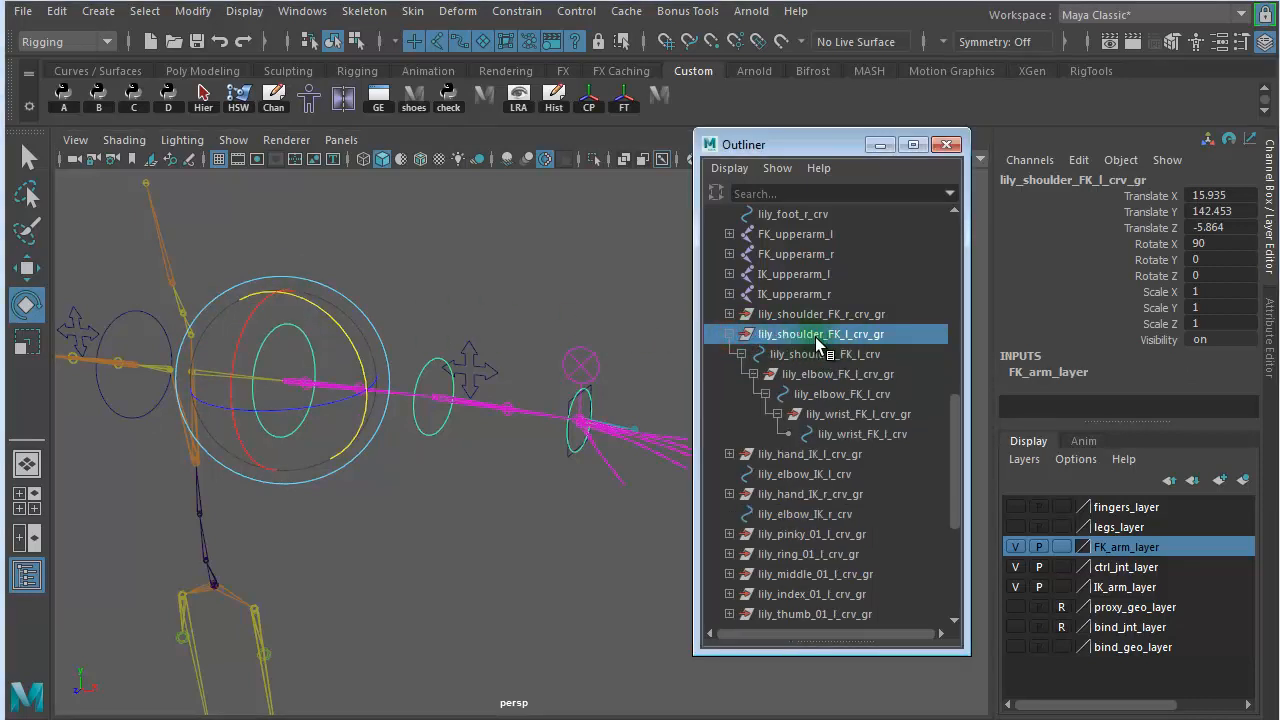
left_click(825, 354)
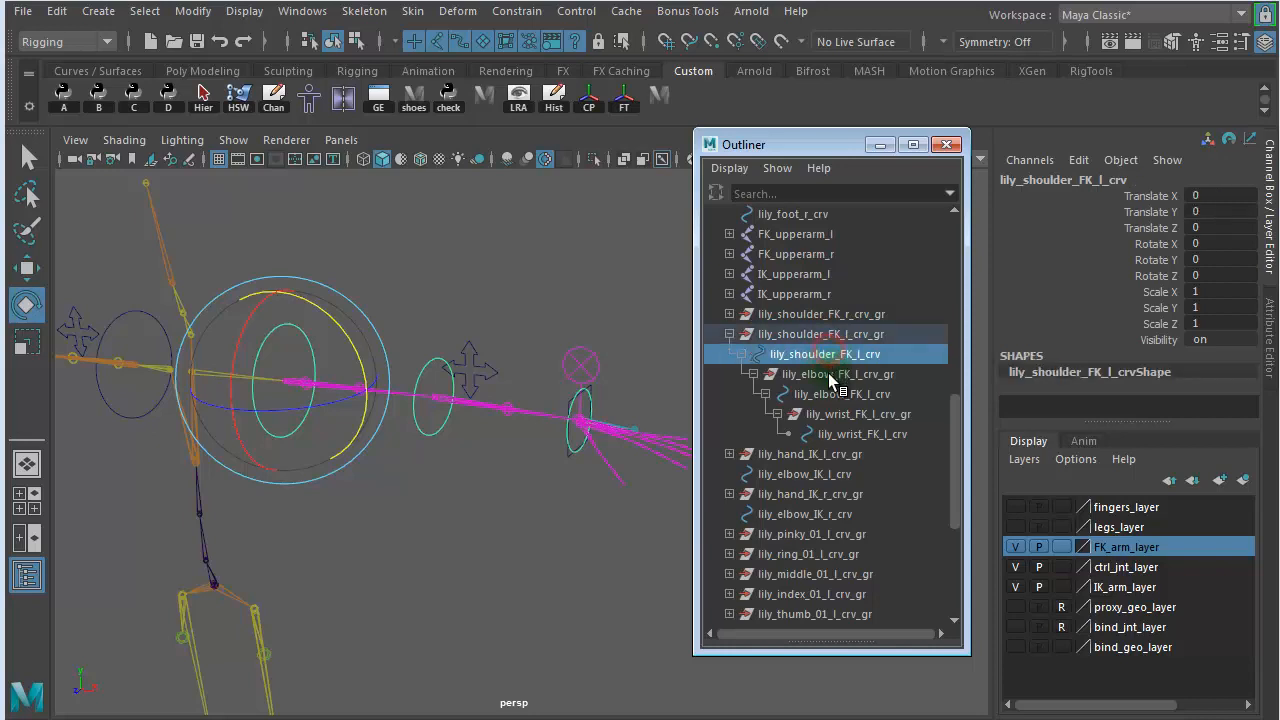
left_click(805, 334)
left_click(805, 354)
left_click(800, 374)
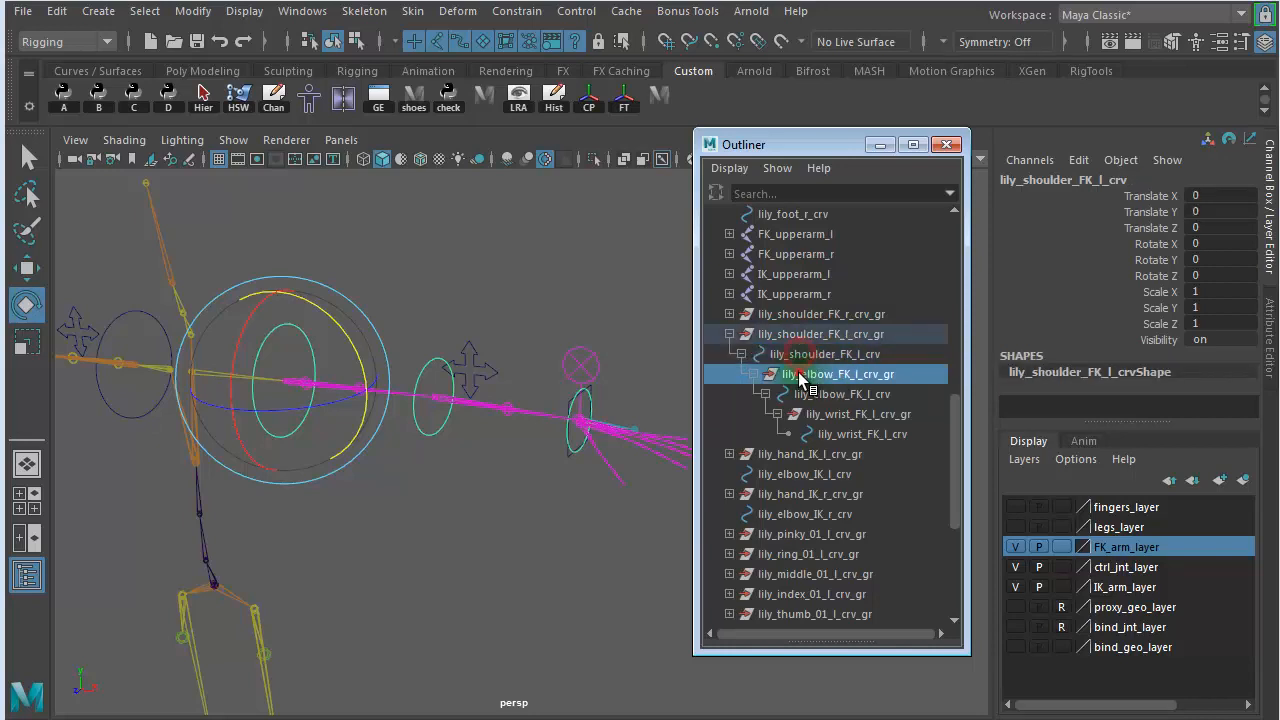
left_click(806, 394)
left_click(812, 414)
left_click(763, 334)
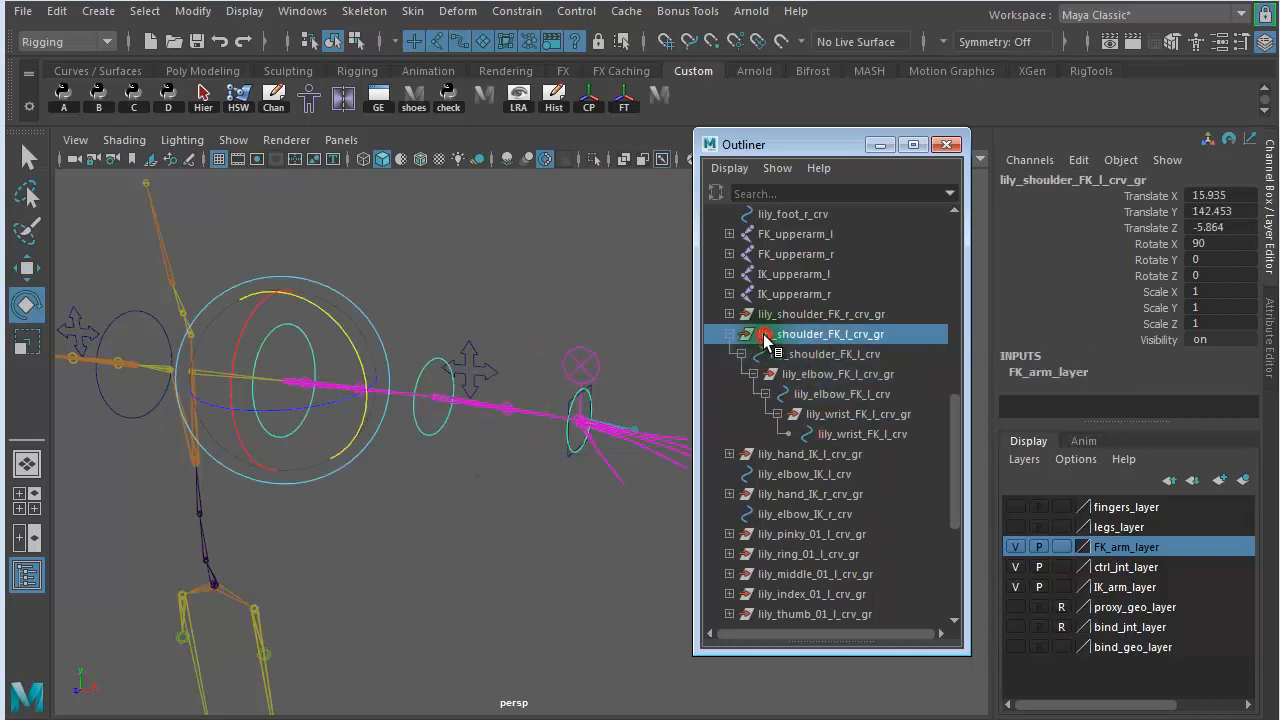
left_click(726, 334)
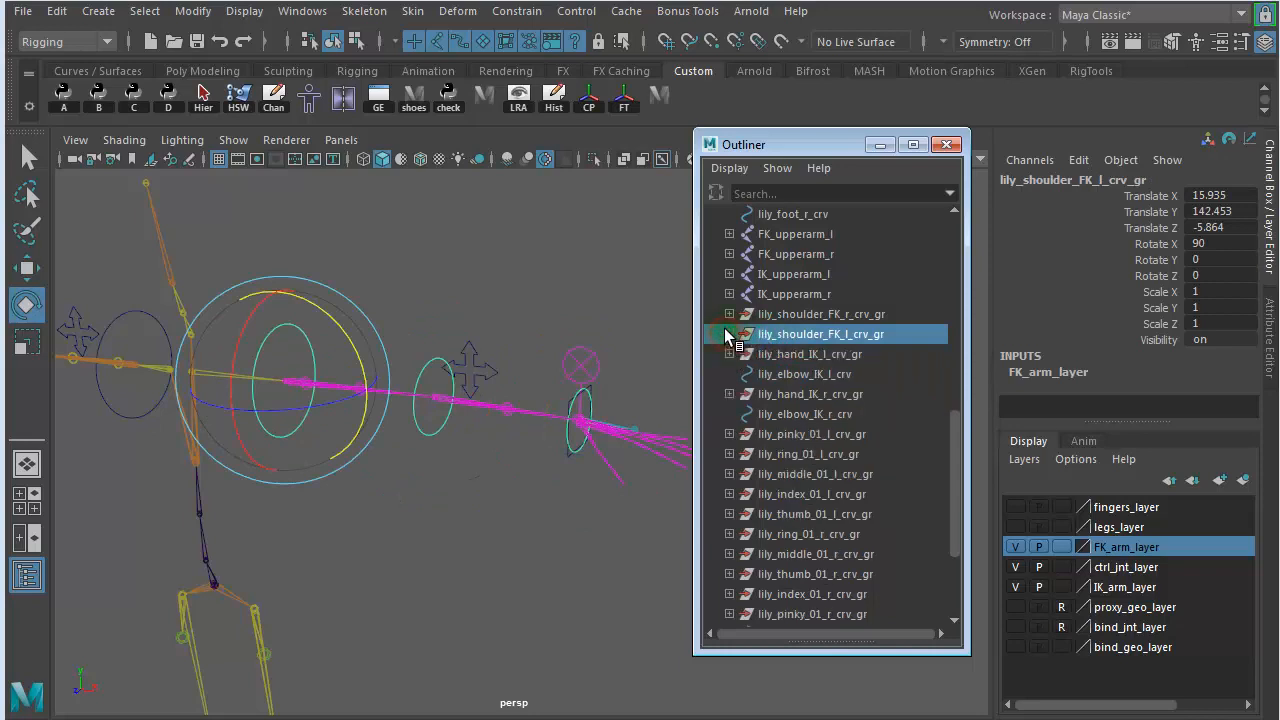
left_click(821, 316)
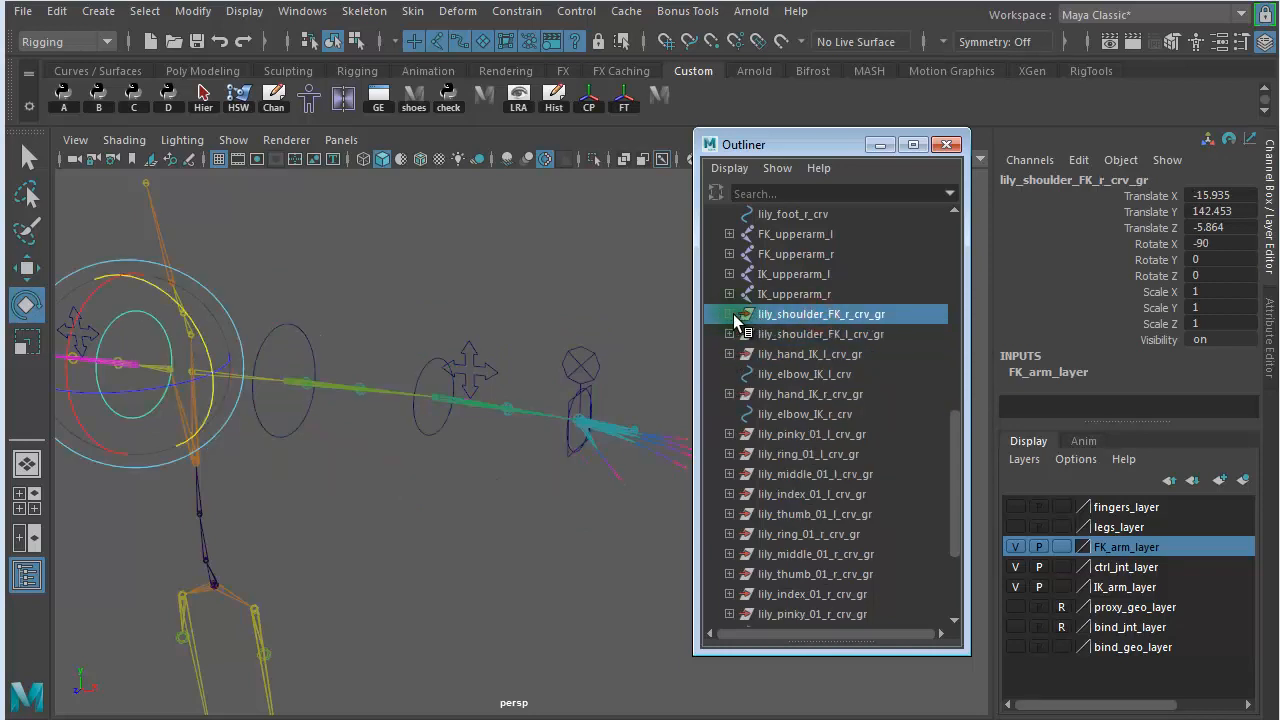
left_click(727, 315)
left_click(727, 315)
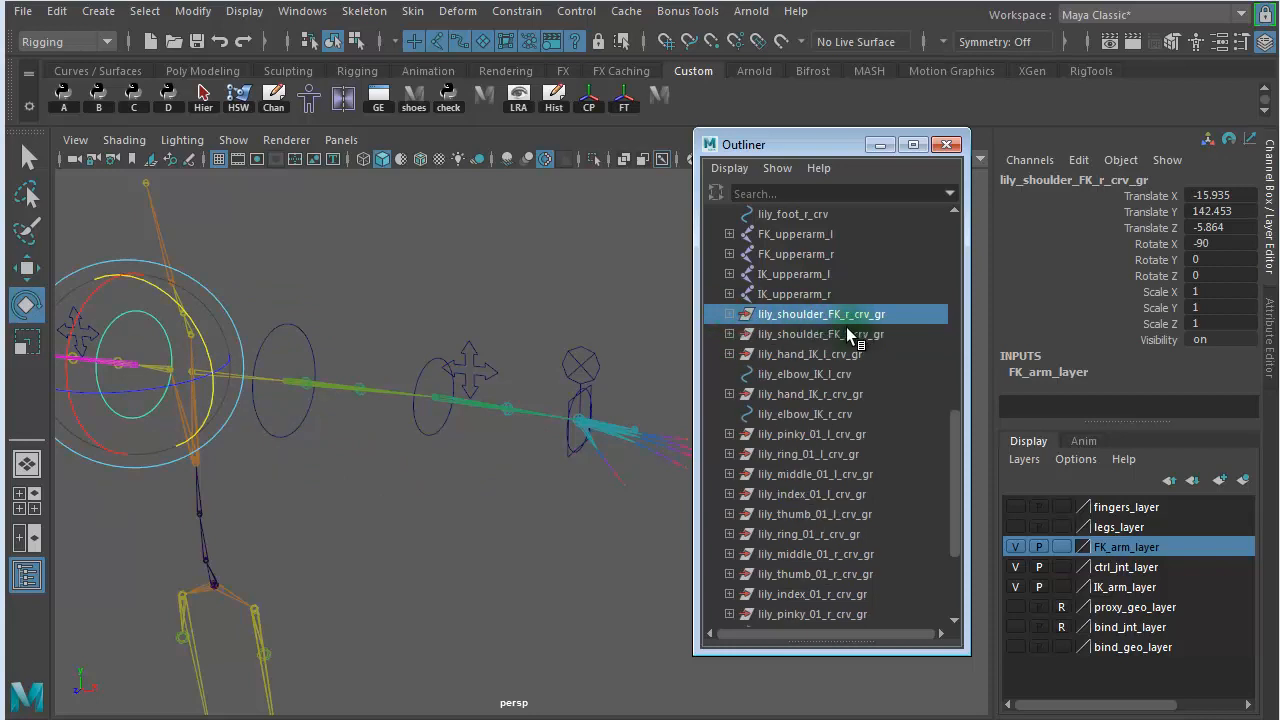
- Examine the contents of lily_hand_IK_l_crv_gr to identify the left arm's top IK control group, and clear the selection
left_click(802, 352)
left_click(730, 354)
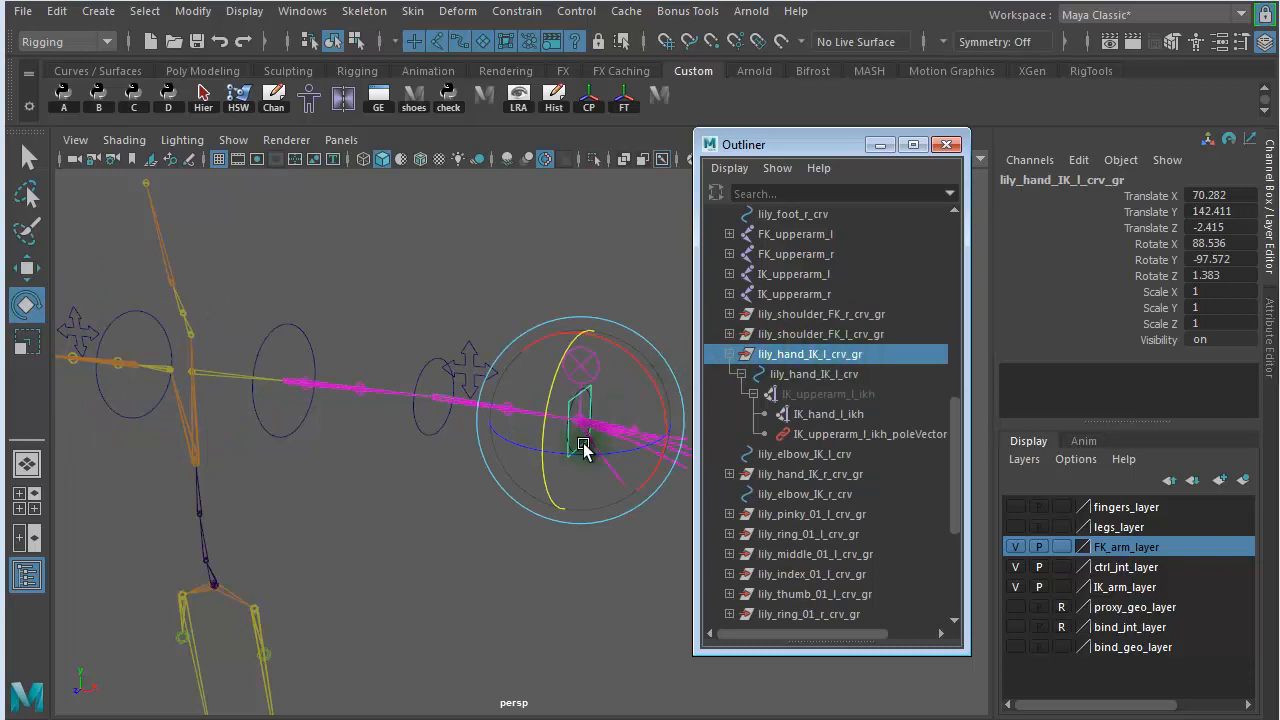
left_click(830, 374)
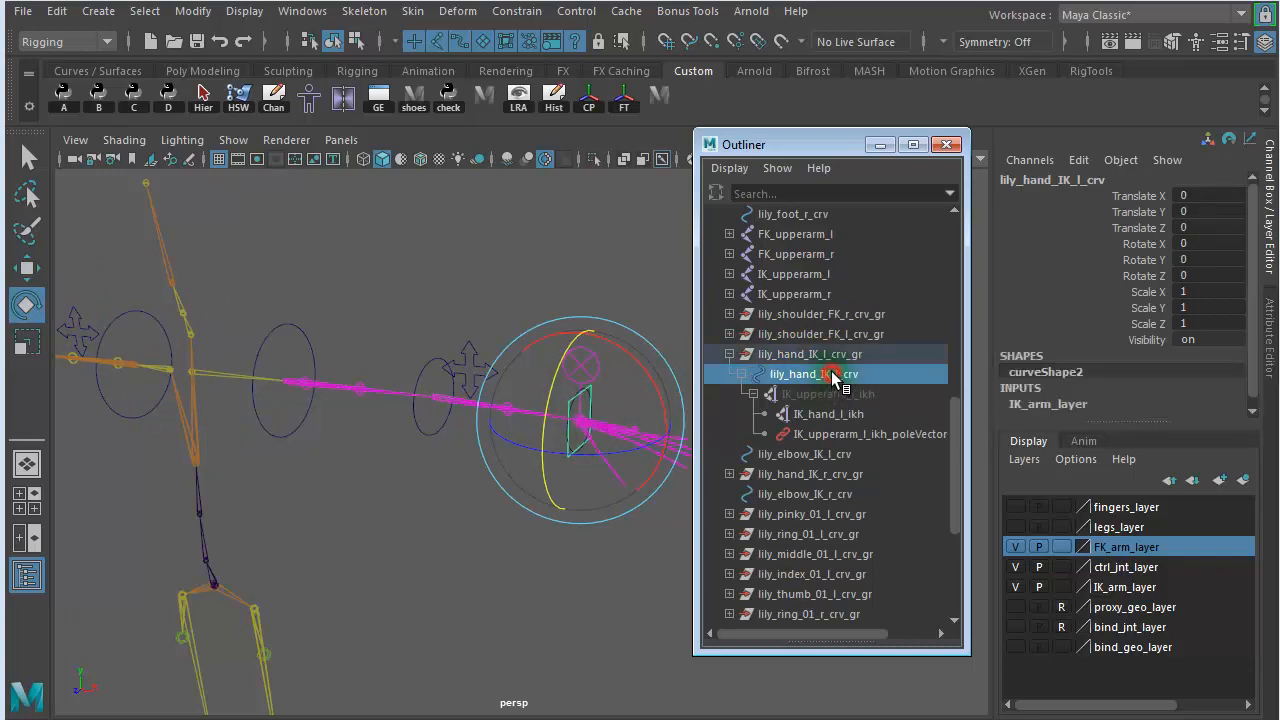
left_click(822, 395)
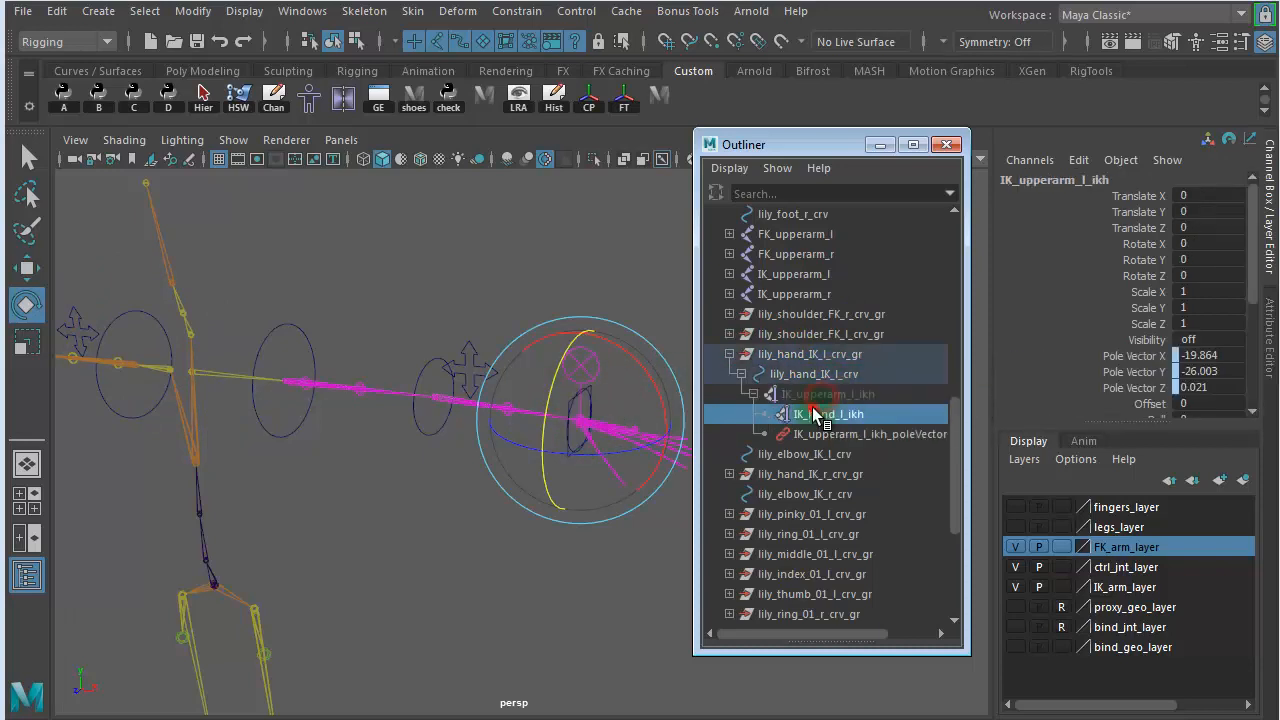
left_click(805, 433)
left_click(801, 352)
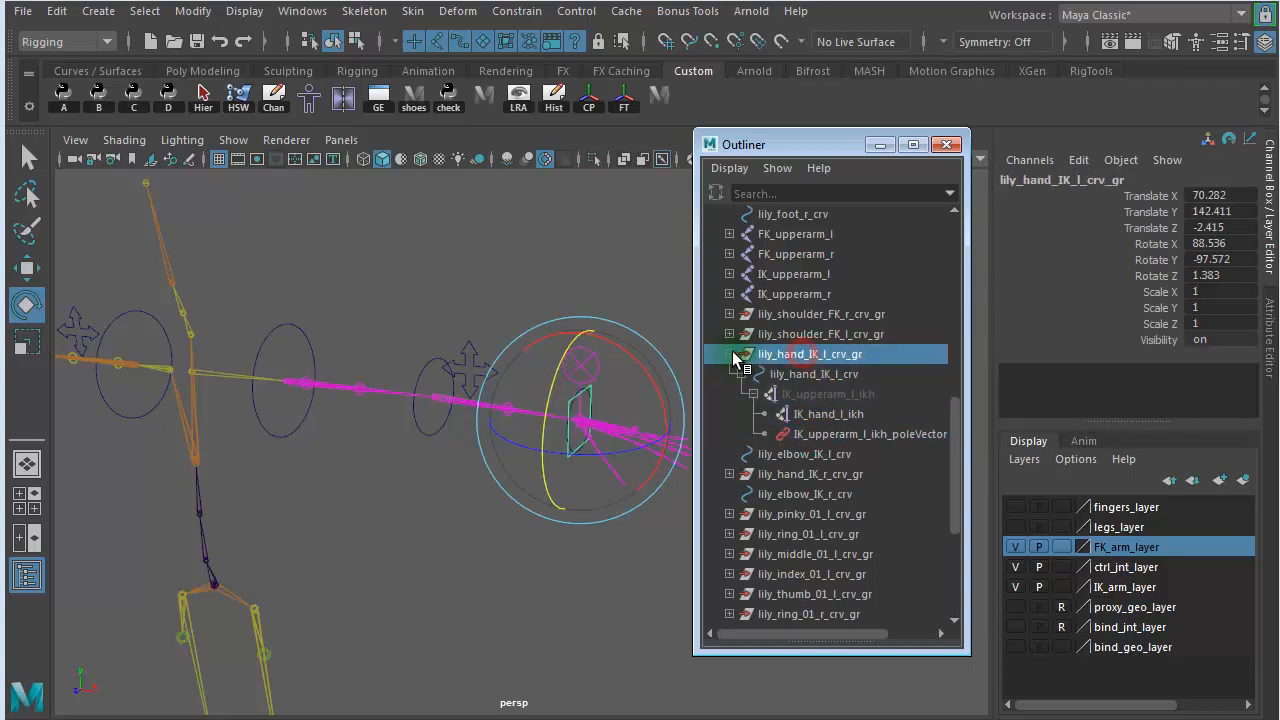
left_click(729, 354)
left_click(795, 334)
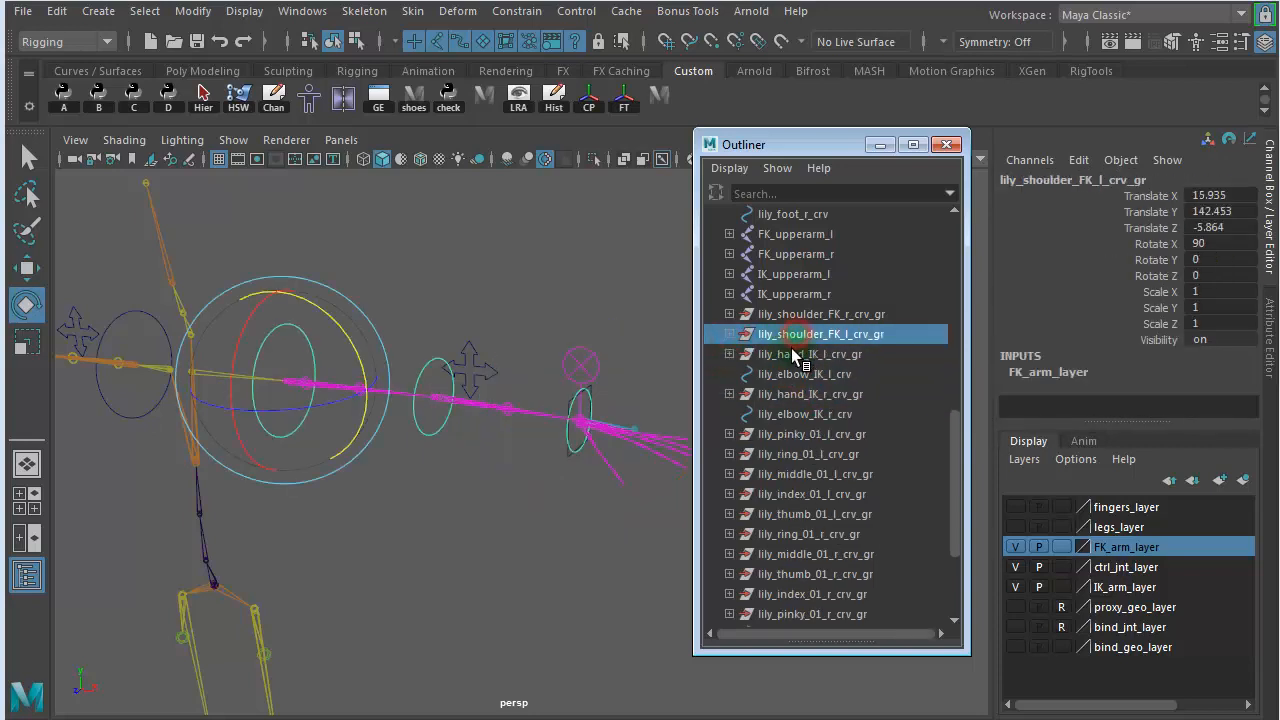
left_click(791, 352, "ctrl")
left_click(524, 244)
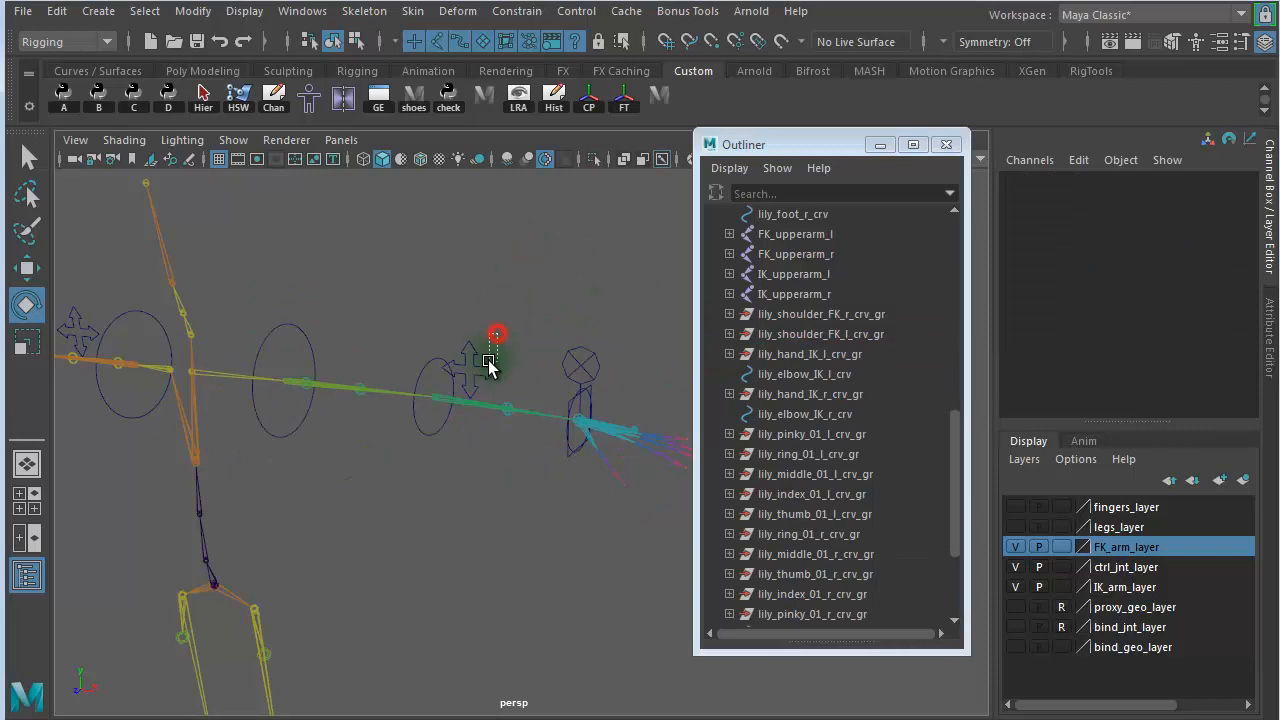
- Load the visibility of lily_elbow_IK_l_crv, lily_hand_IK_l_crv_gr and lily_shoulder_FK_l_crv_gr as driven in Set Driven Key
left_click(486, 369)
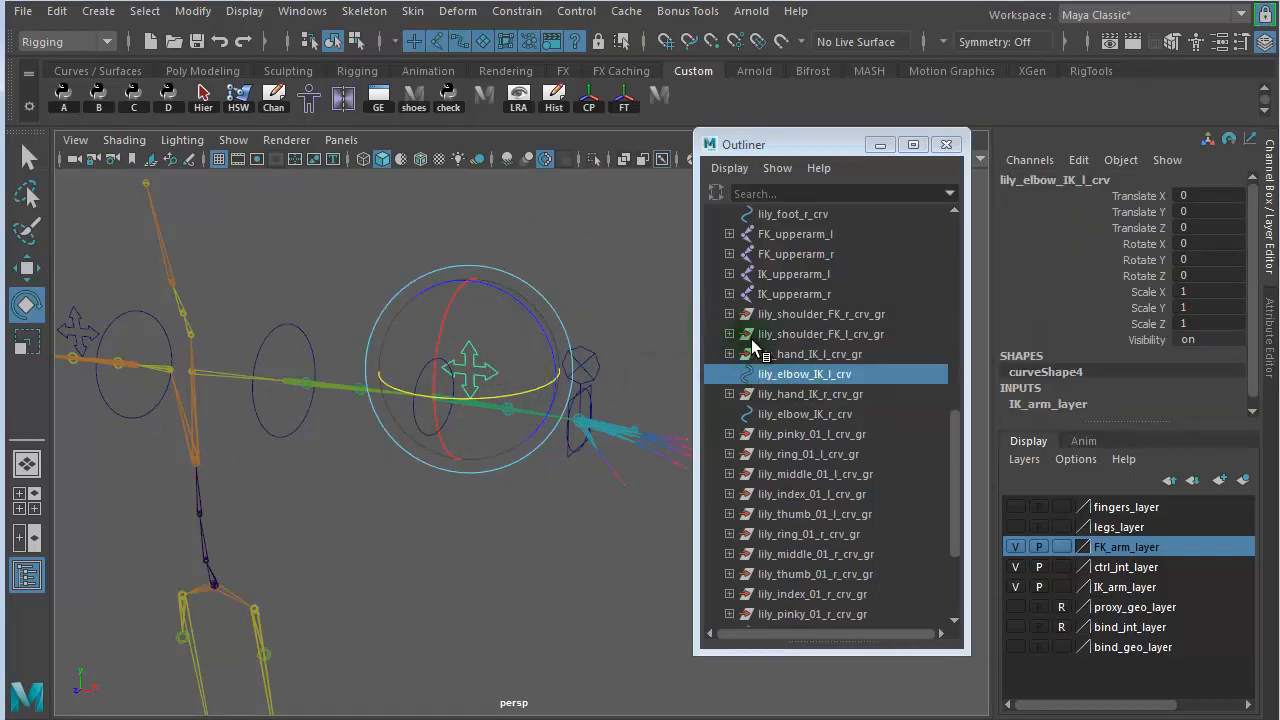
left_click(780, 355, "ctrl")
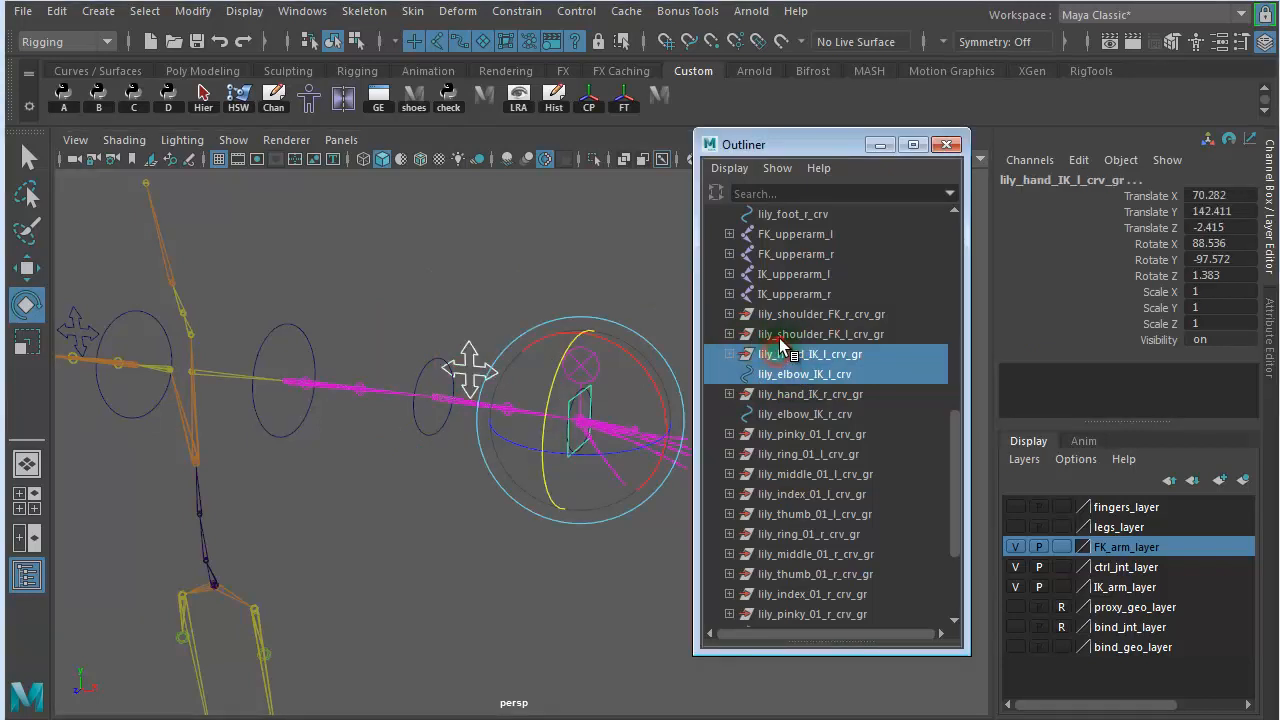
left_click(785, 334, "ctrl")
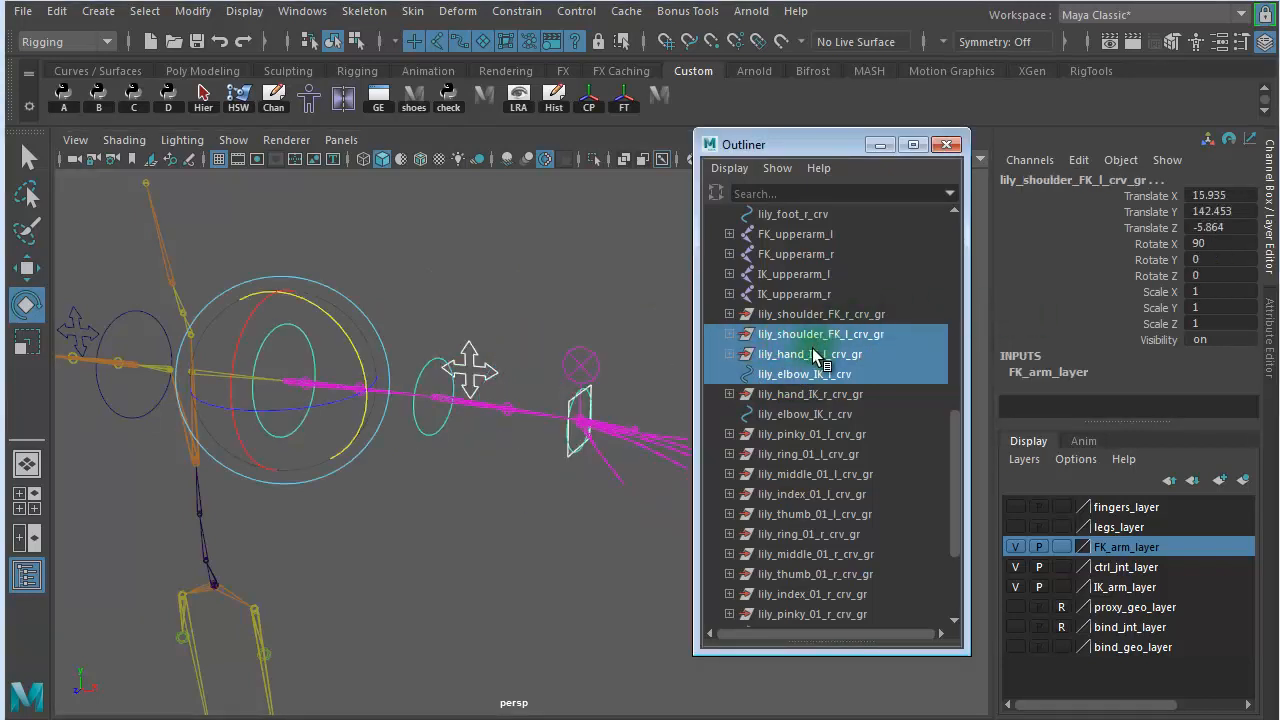
left_click(1110, 341)
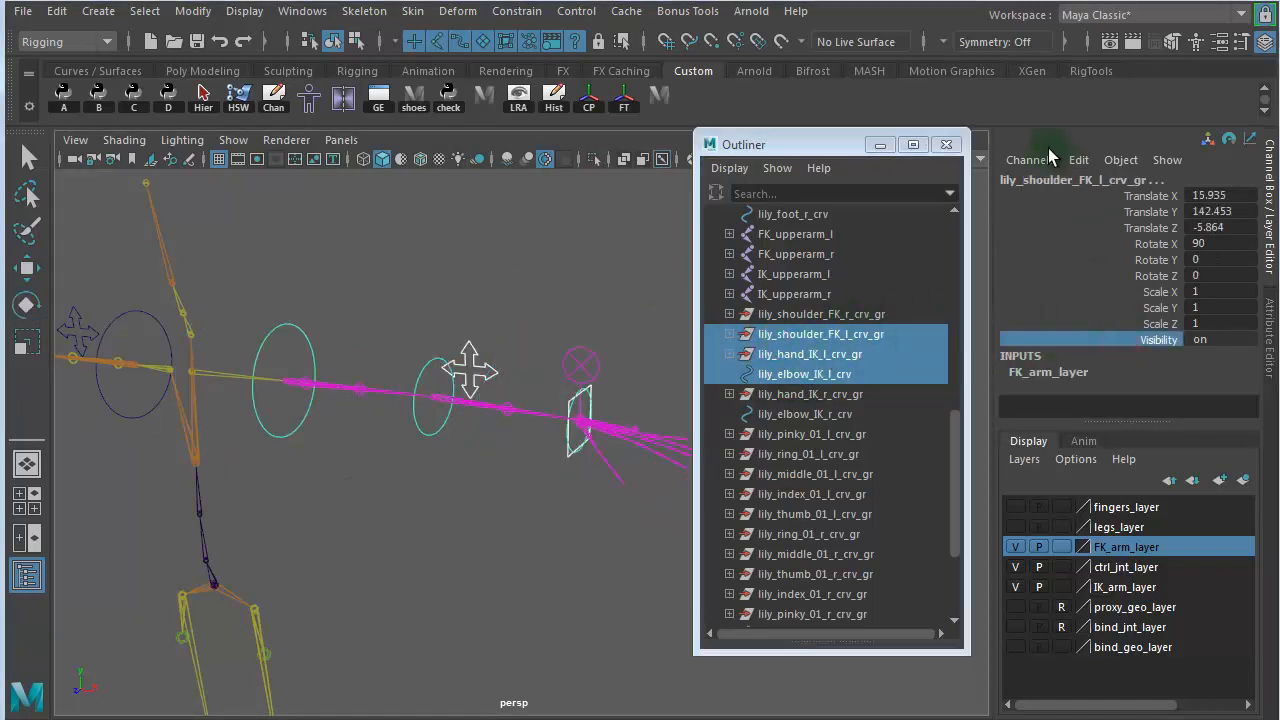
left_click(1079, 161)
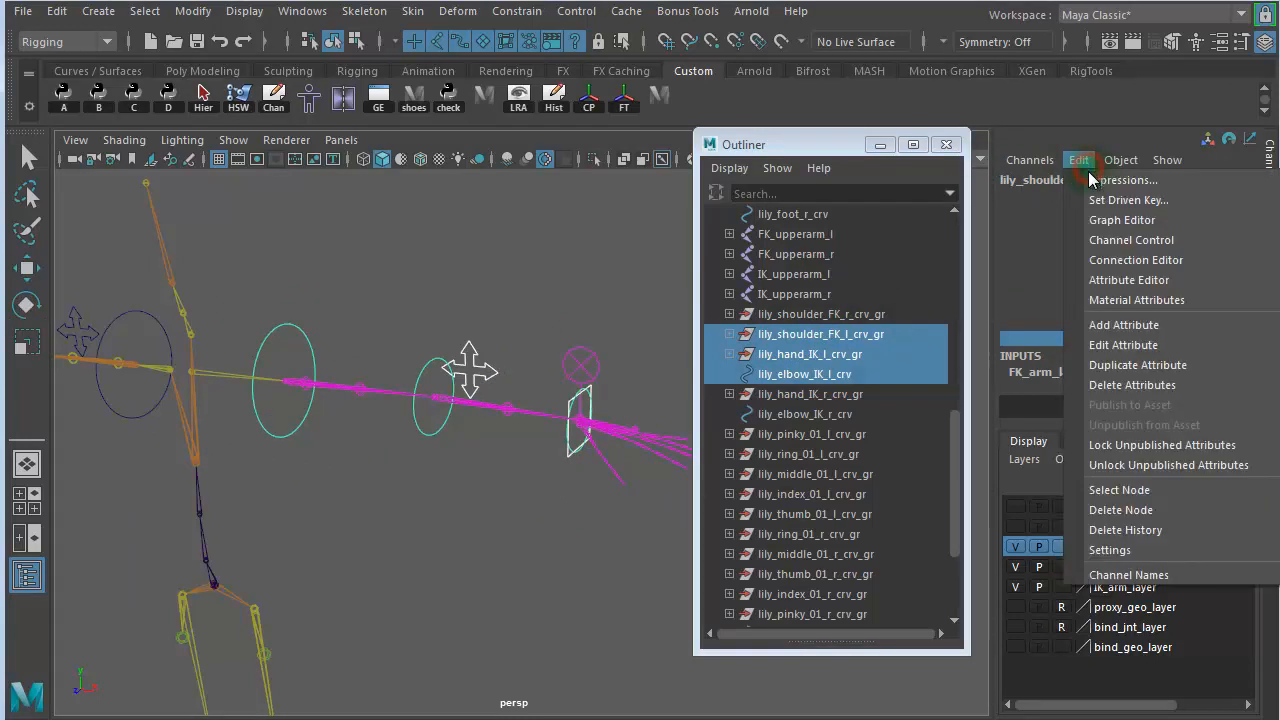
left_click(1100, 201)
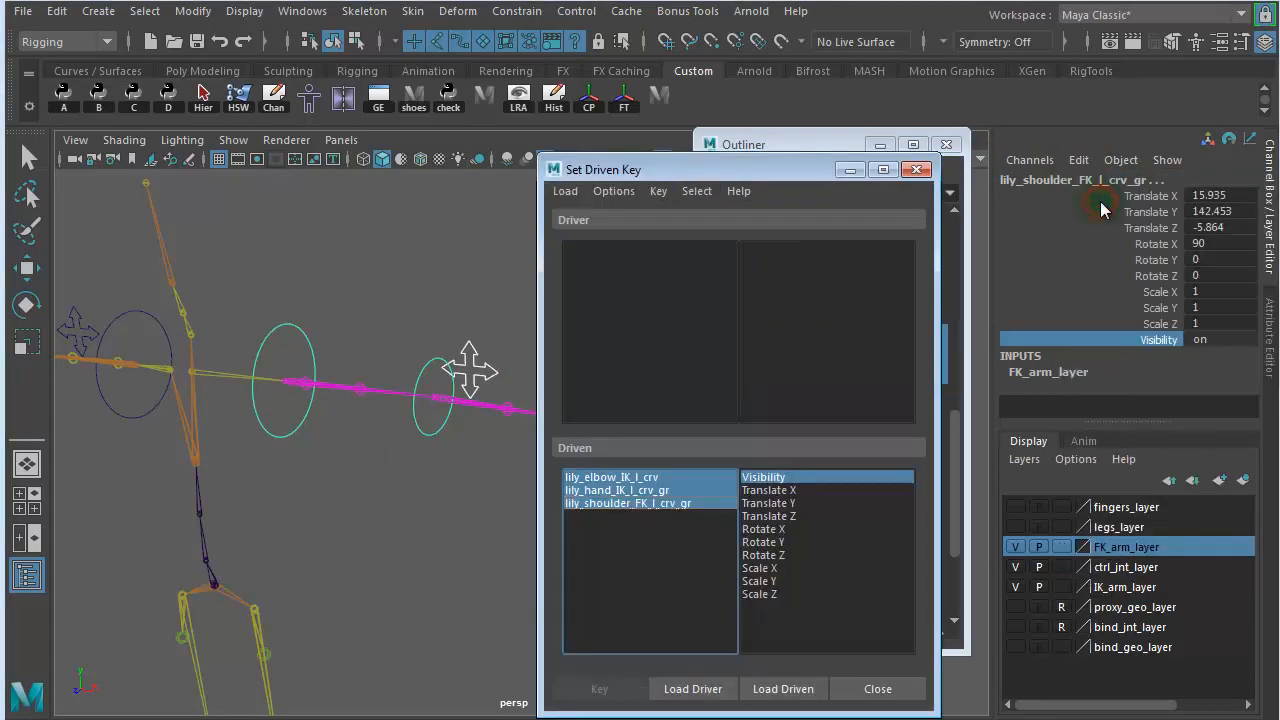
- Load switch_IKFK_lk_ctrl as the Set Driven Key driver and choose its IKFK attribute
left_click_drag(697, 172, 870, 150)
left_click_drag(577, 302, 592, 368)
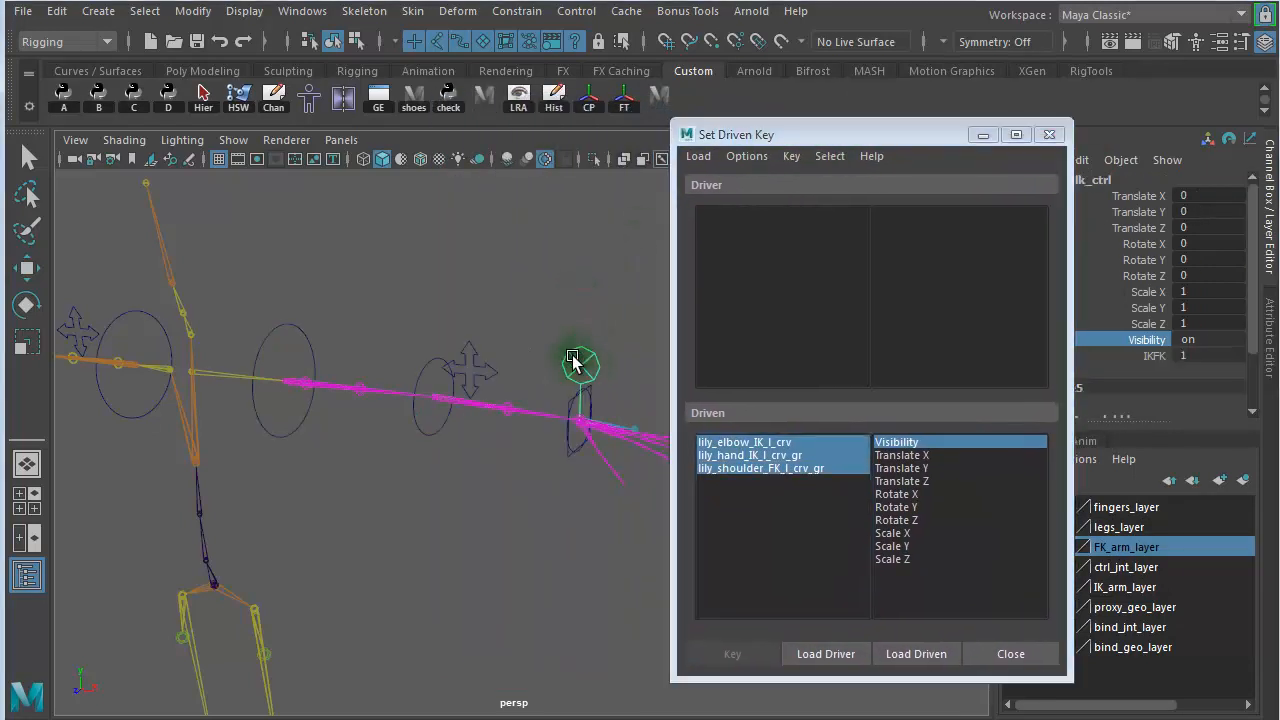
left_click(845, 654)
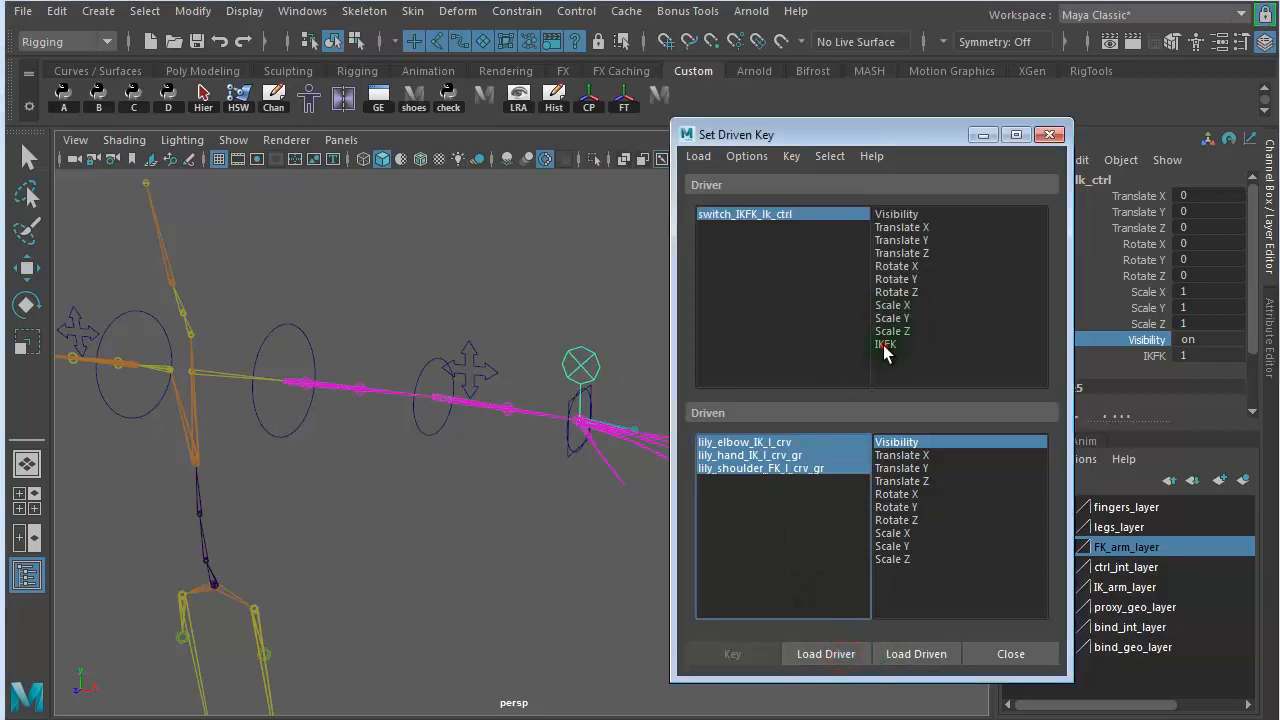
left_click(883, 345)
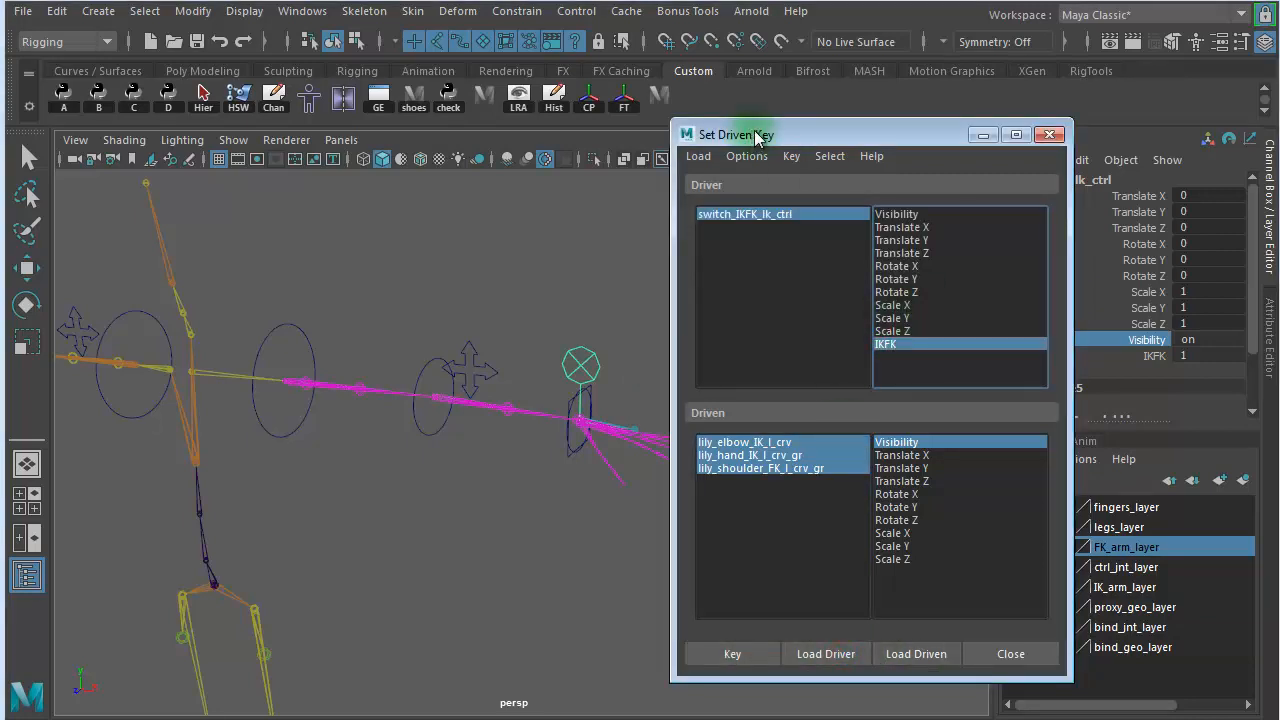
- Set the switch control's IKFK attribute to 0, keeping the control selected as the driver
left_click_drag(757, 138, 352, 140)
left_click(374, 218)
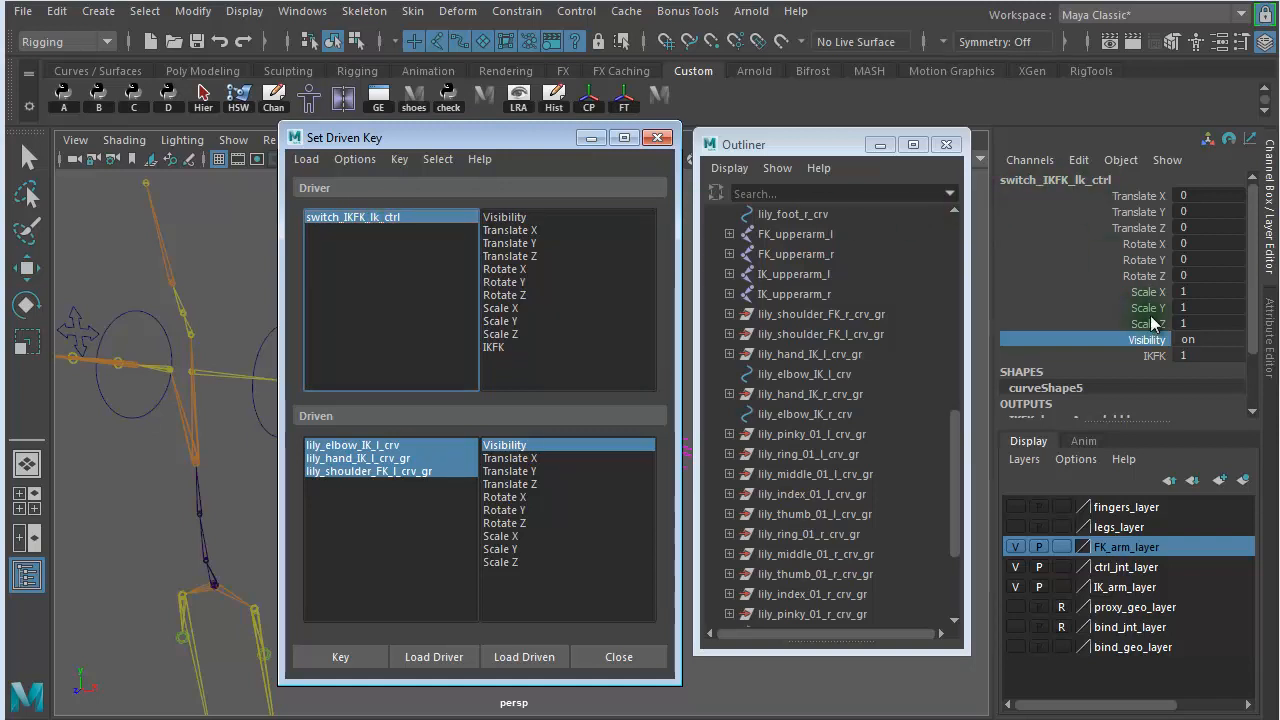
double_click(1201, 356)
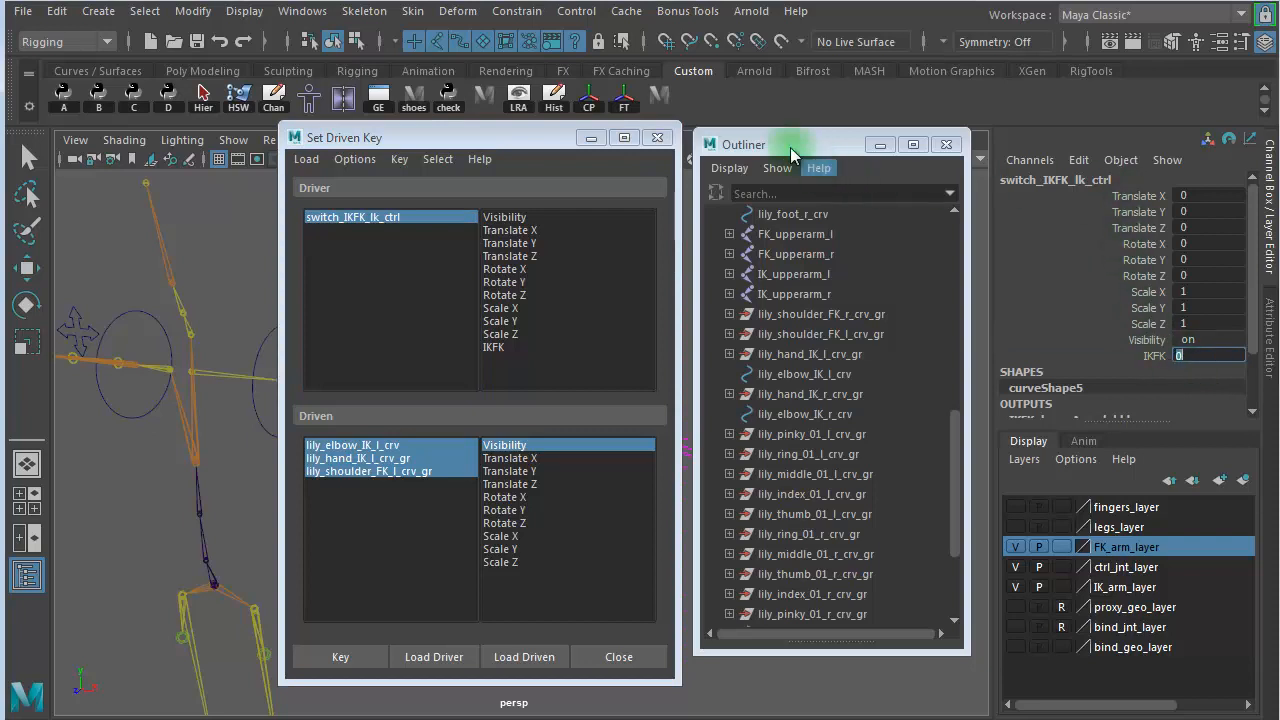
left_click_drag(392, 148, 772, 147)
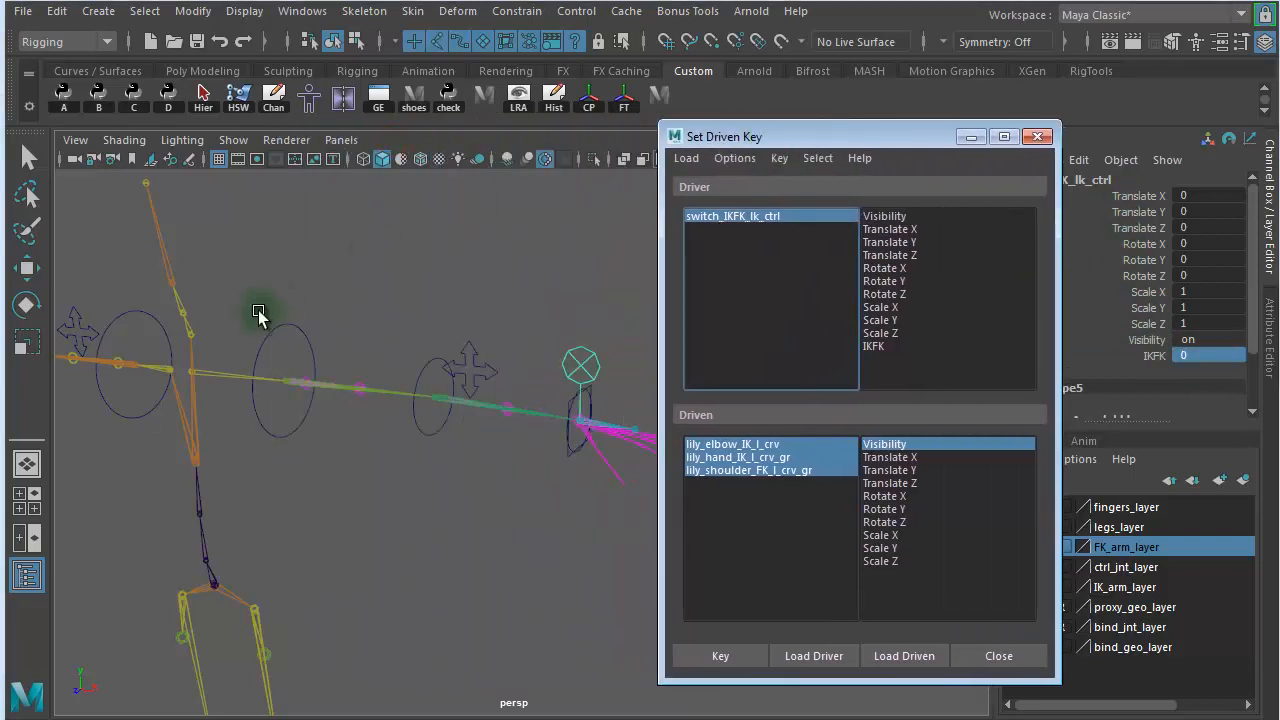
- Turn off the visibility of lily_hand_IK_l_crv_gr and lily_elbow_IK_l_crv, leaving lily_shoulder_FK_l_crv_gr on
key("e")
left_click(300, 338)
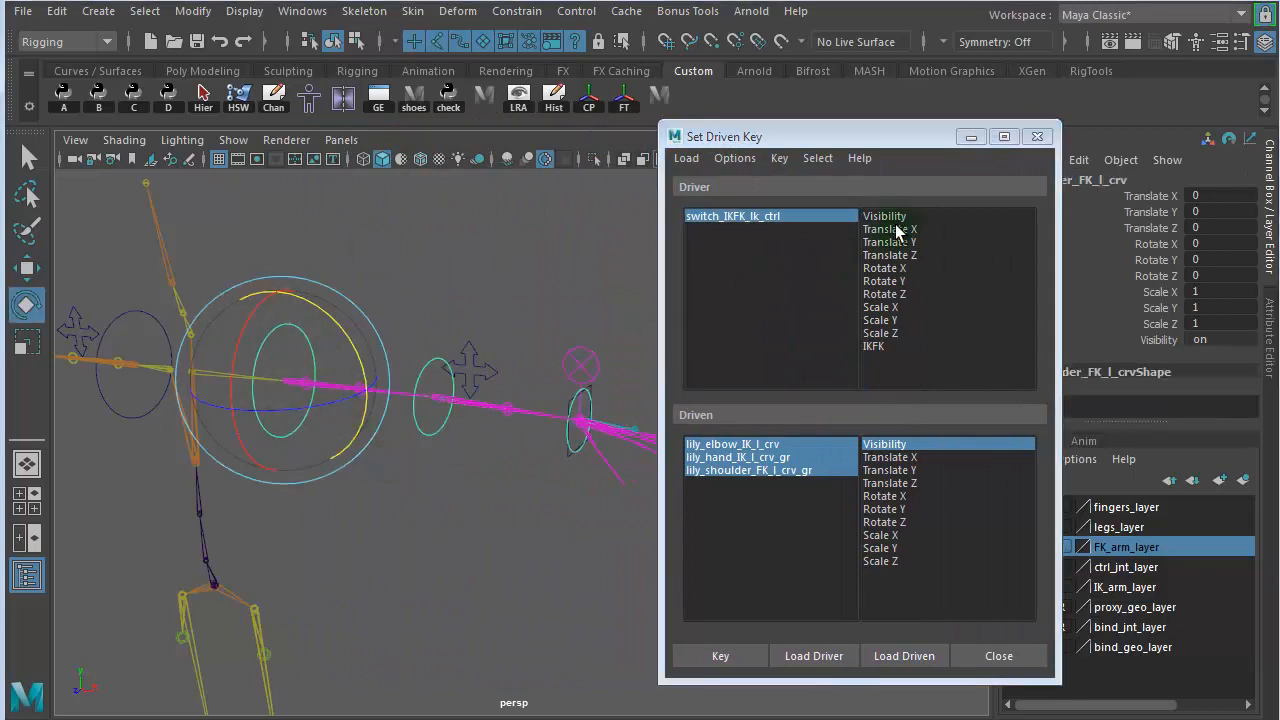
left_click_drag(838, 140, 435, 117)
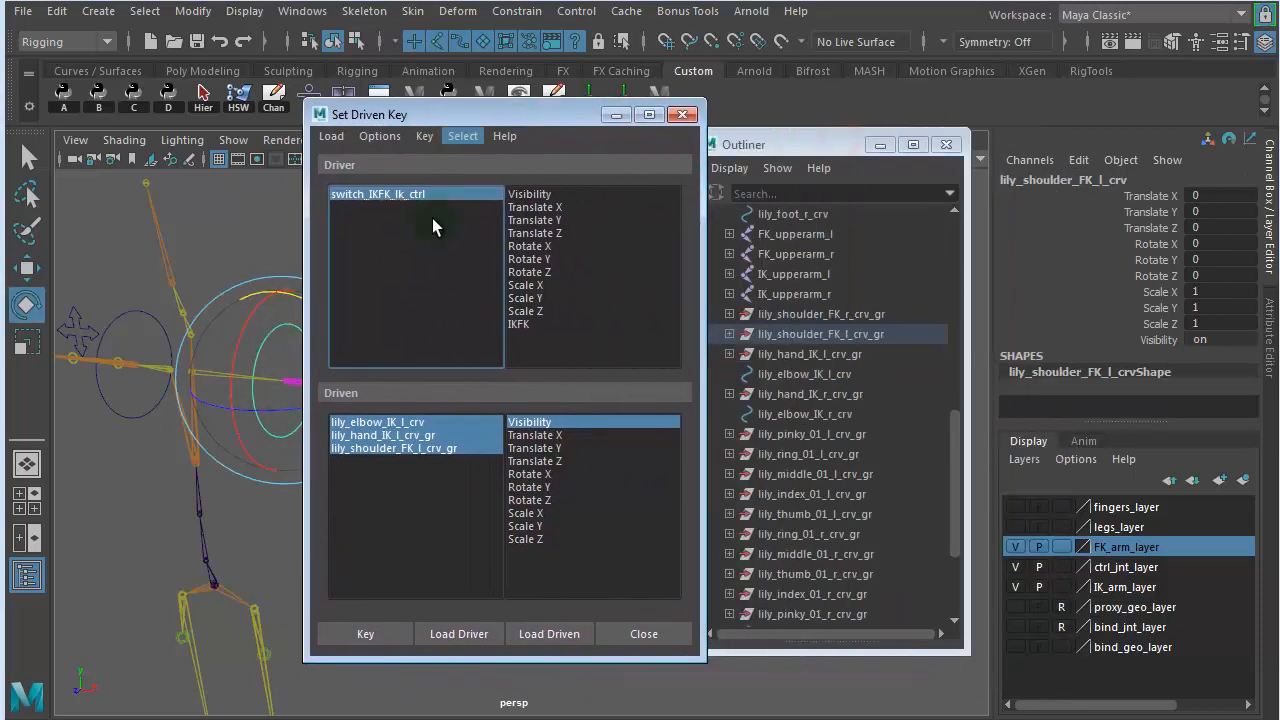
left_click(409, 454)
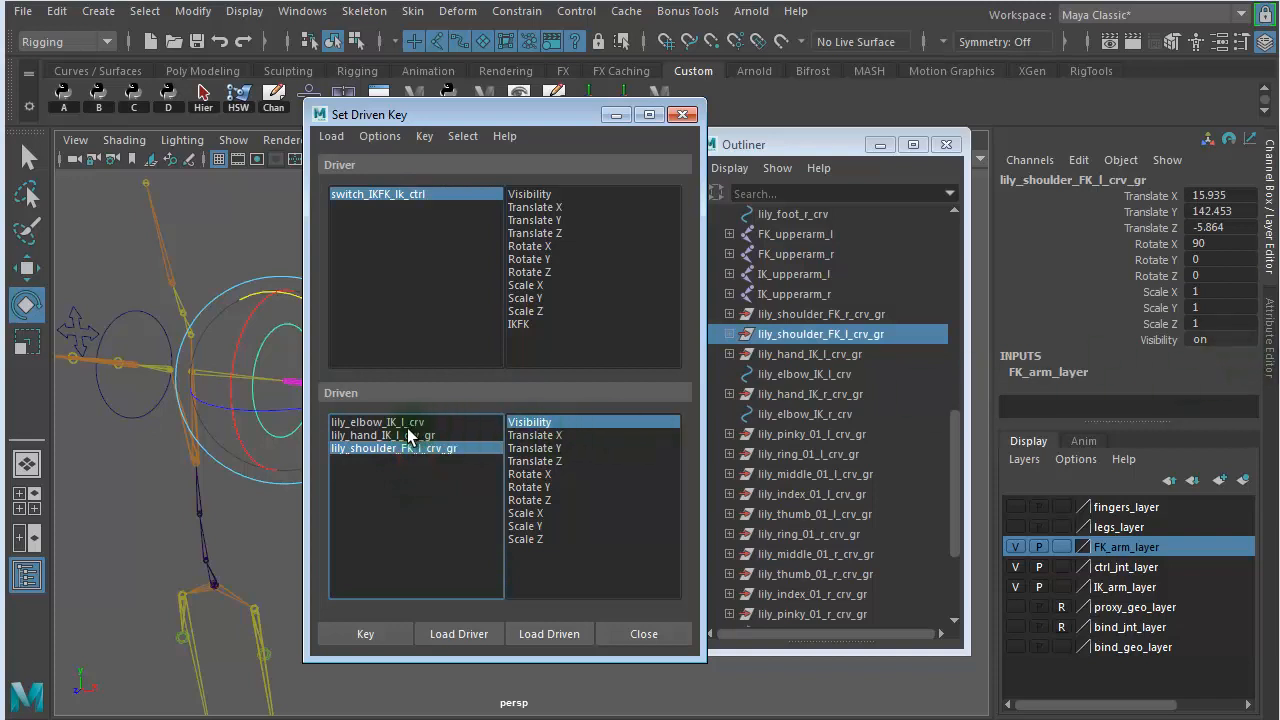
left_click(409, 435)
double_click(1223, 337)
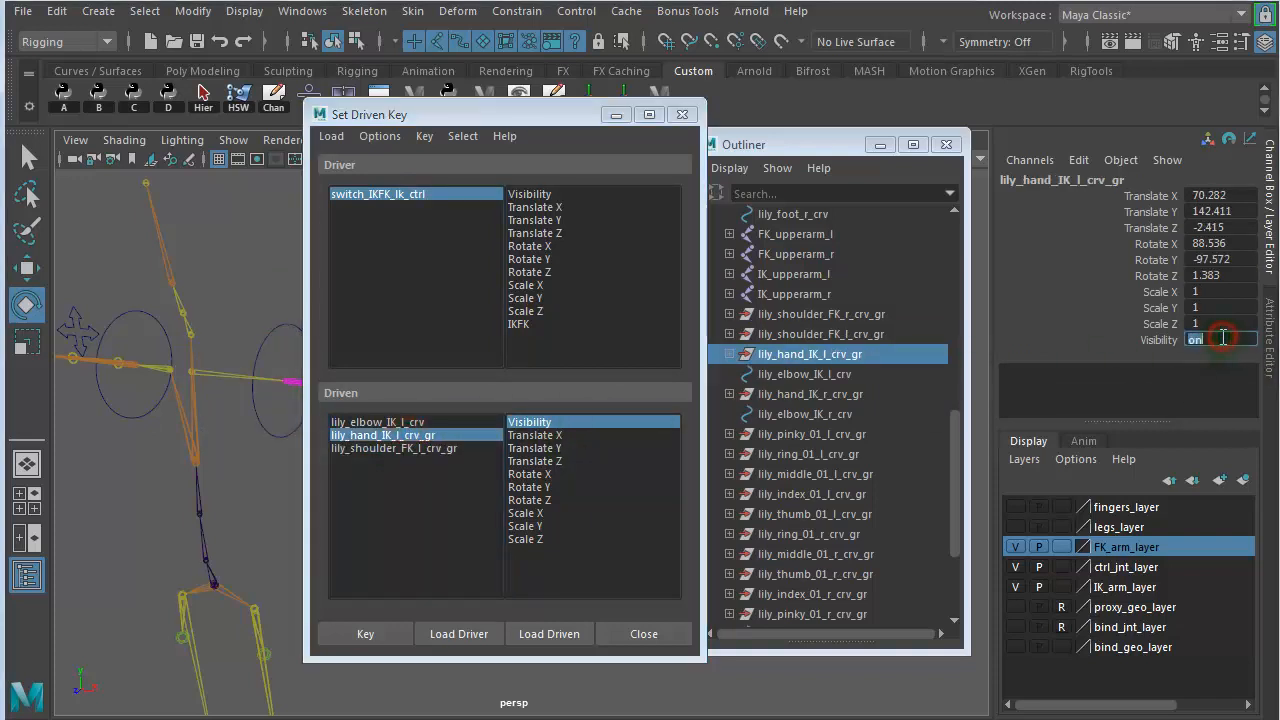
left_click(400, 422)
double_click(1210, 341)
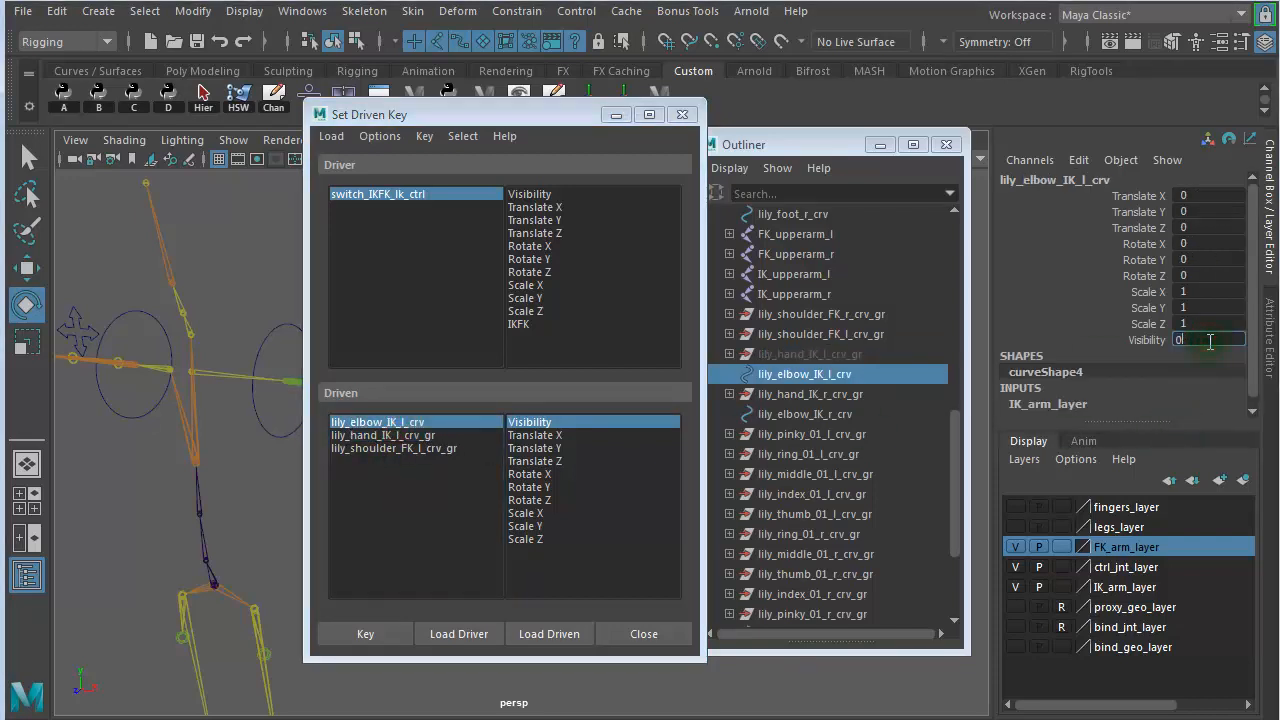
- Key the visibility of all three driven items against the switch's IKFK attribute in Set Driven Key
mouse_move(393, 118)
left_mouse_down()
mouse_move(808, 264)
mouse_move(897, 312)
mouse_move(775, 255)
mouse_move(807, 250)
mouse_move(420, 155)
mouse_move(405, 116)
left_mouse_up()
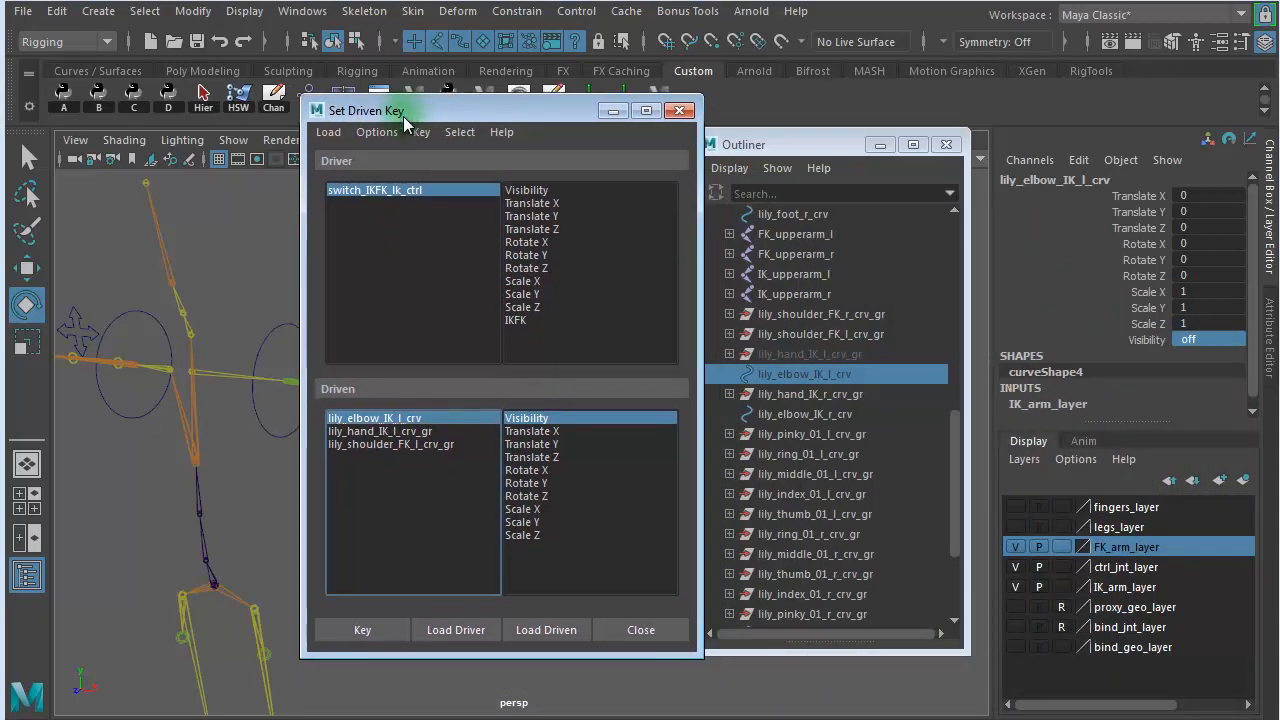
left_click(530, 319)
left_click(410, 431, "ctrl")
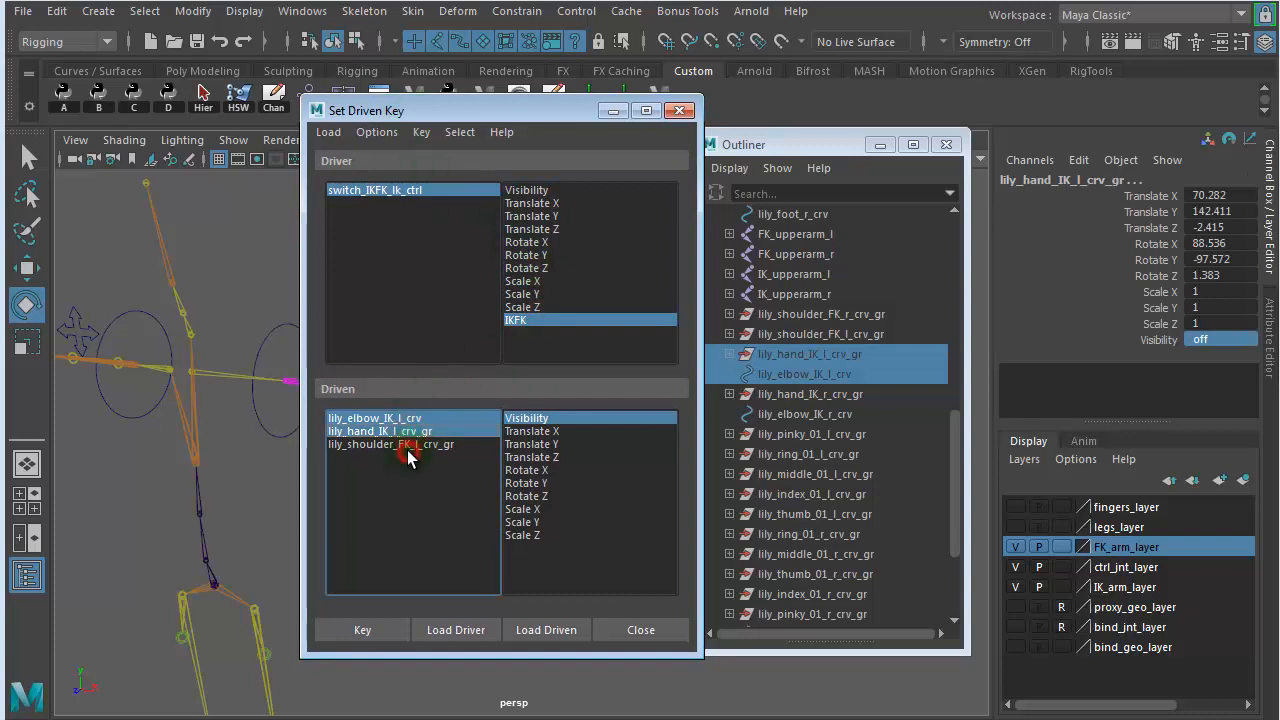
left_click(405, 446, "ctrl")
left_click(538, 420)
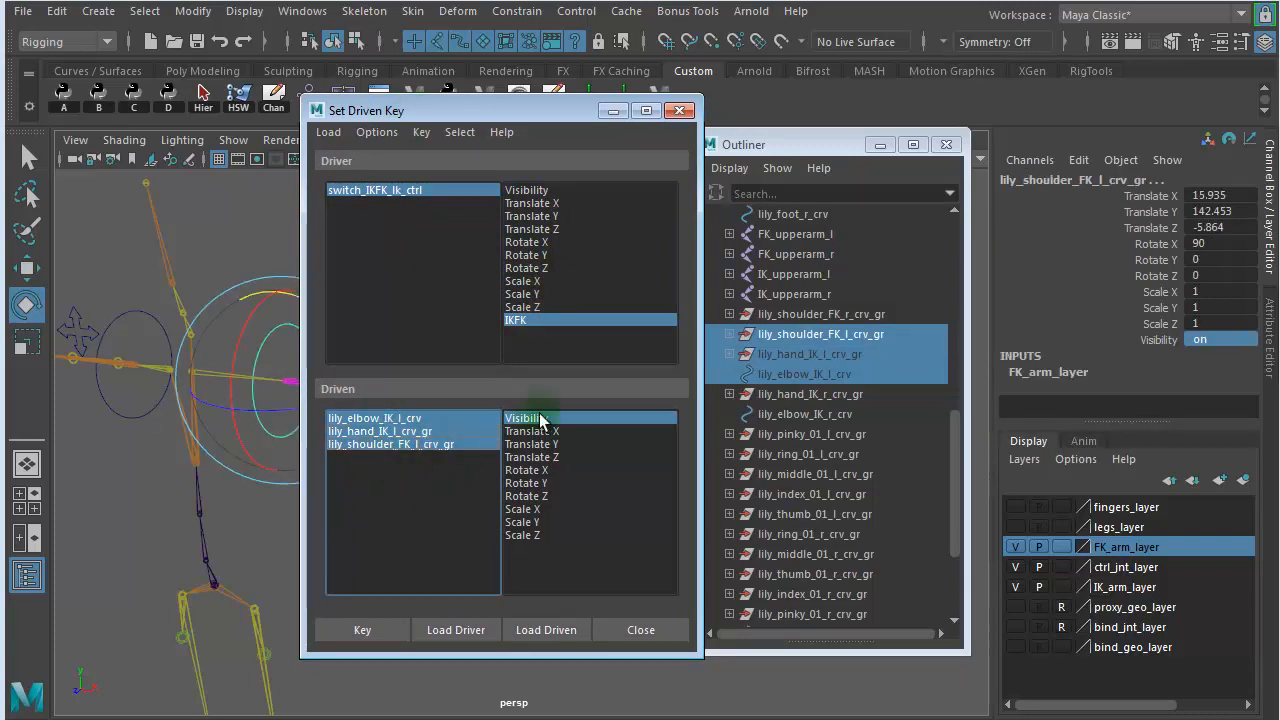
left_click(369, 629)
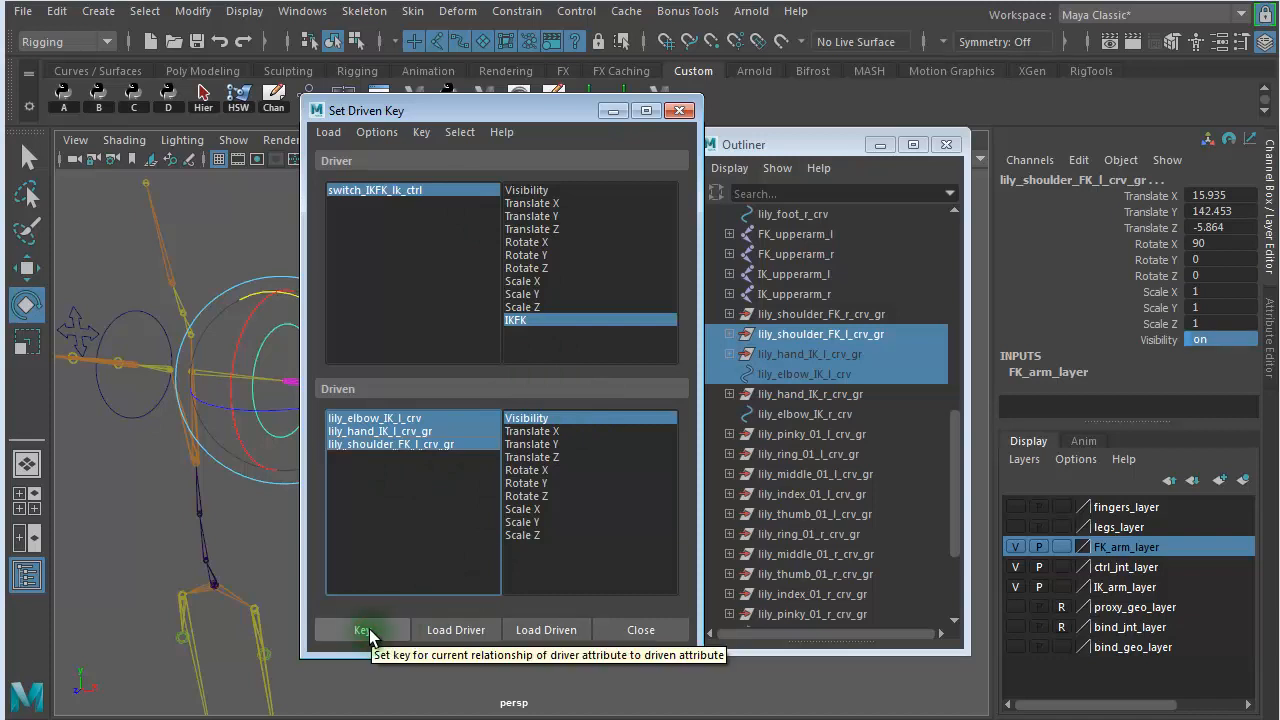
- Set the switch control's IKFK attribute to 1 and turn on the visibility of lily_elbow_IK_l_crv and lily_hand_IK_l_crv_gr
left_click(412, 190)
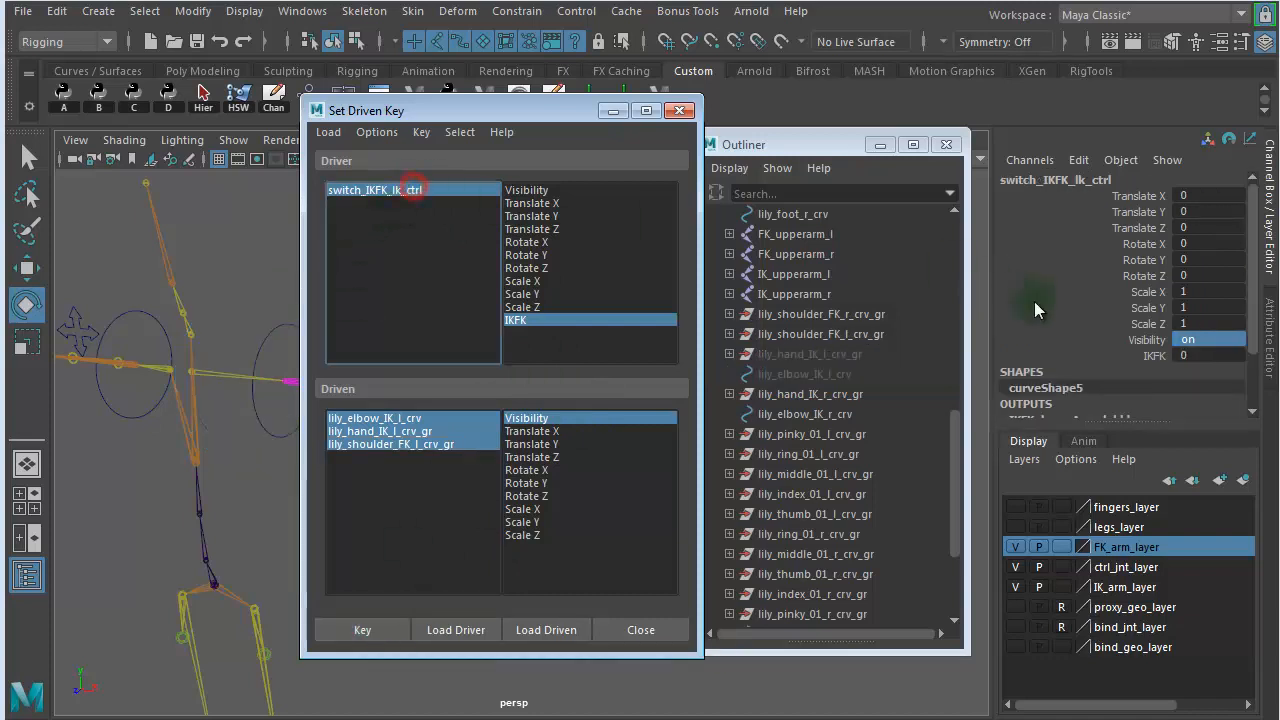
left_click(1210, 355)
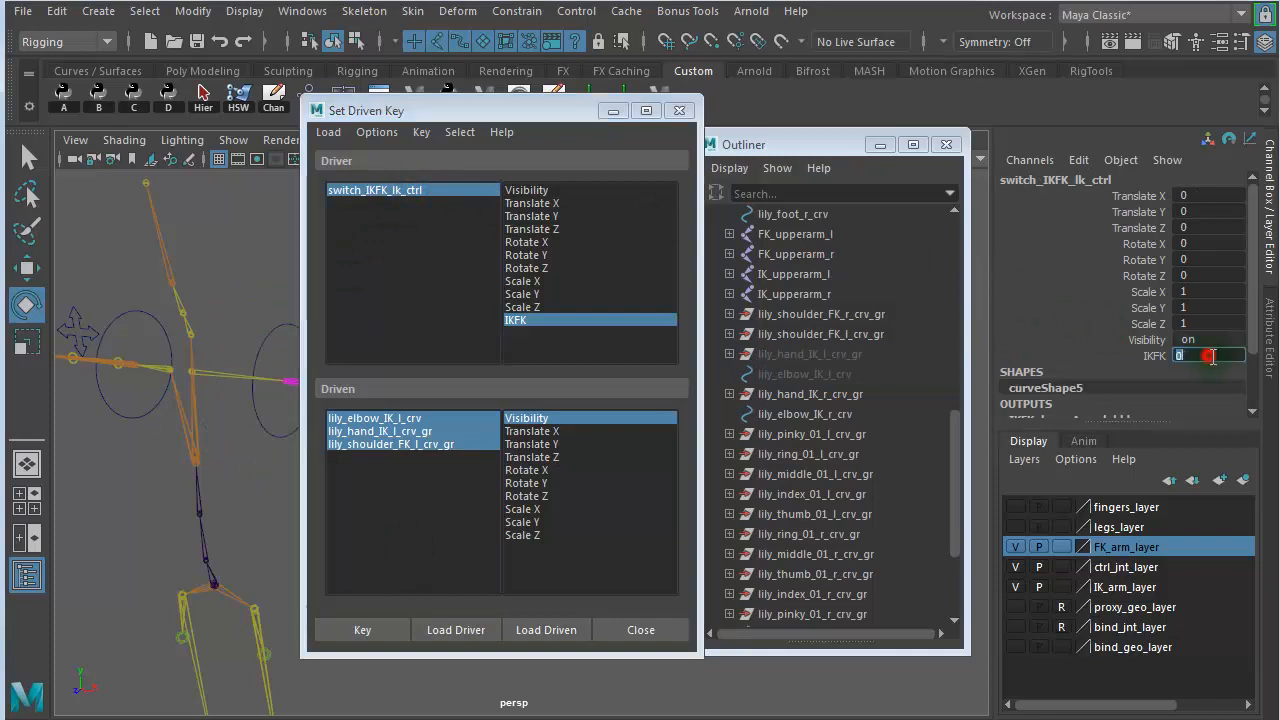
left_click(397, 420)
left_click(1200, 338)
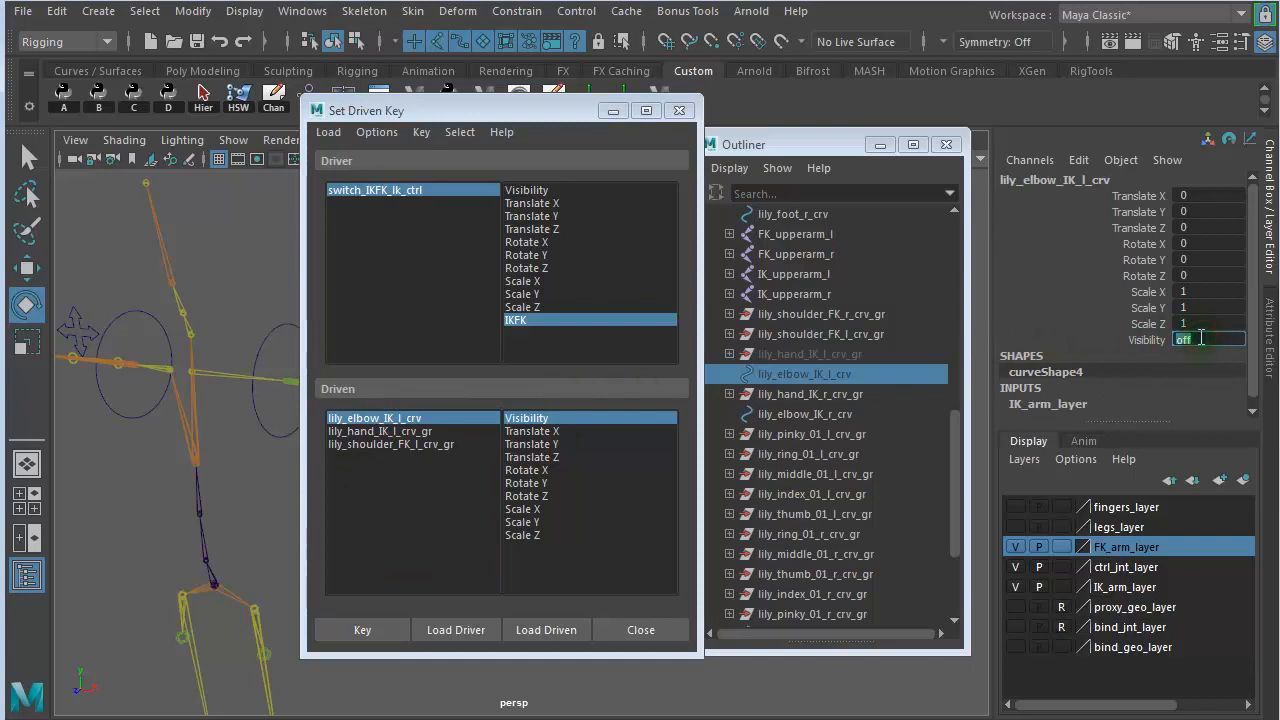
left_click(459, 433)
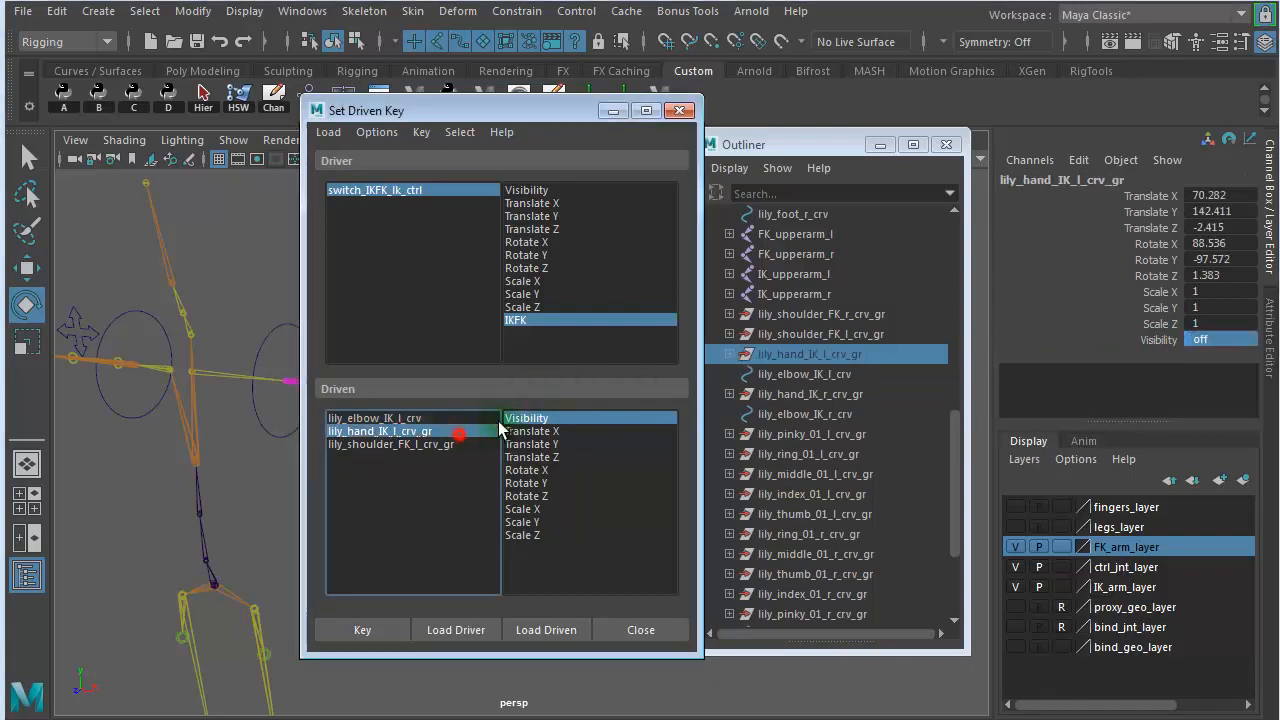
left_click(1212, 340)
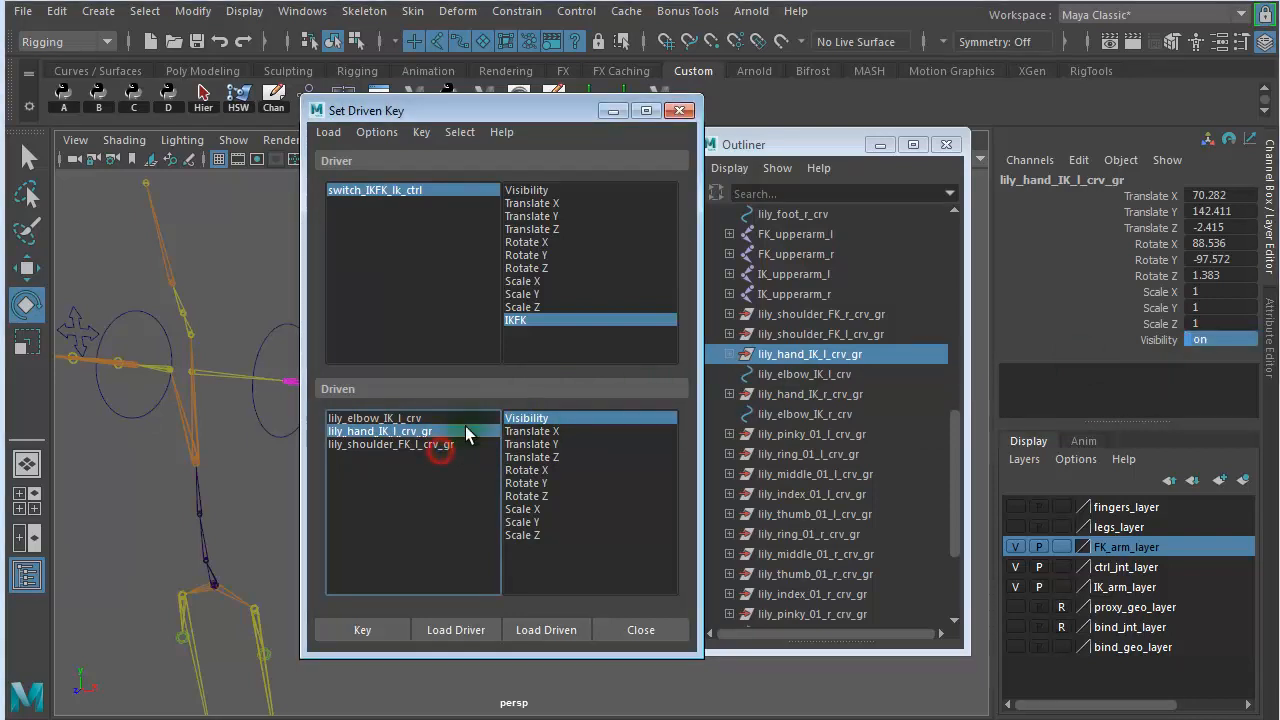
- Turn off the visibility of lily_shoulder_FK_l_crv_gr by setting it to 0
left_click(411, 444)
left_click(1210, 340)
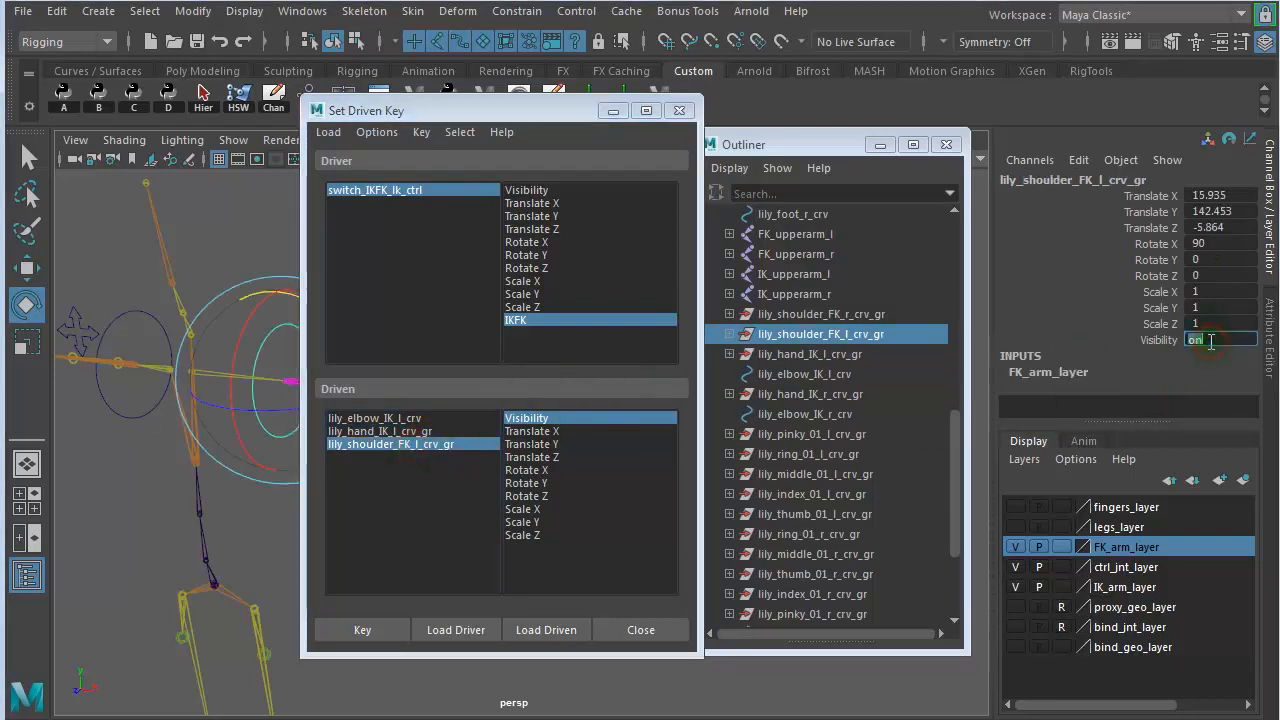
type("0")
left_click(172, 248)
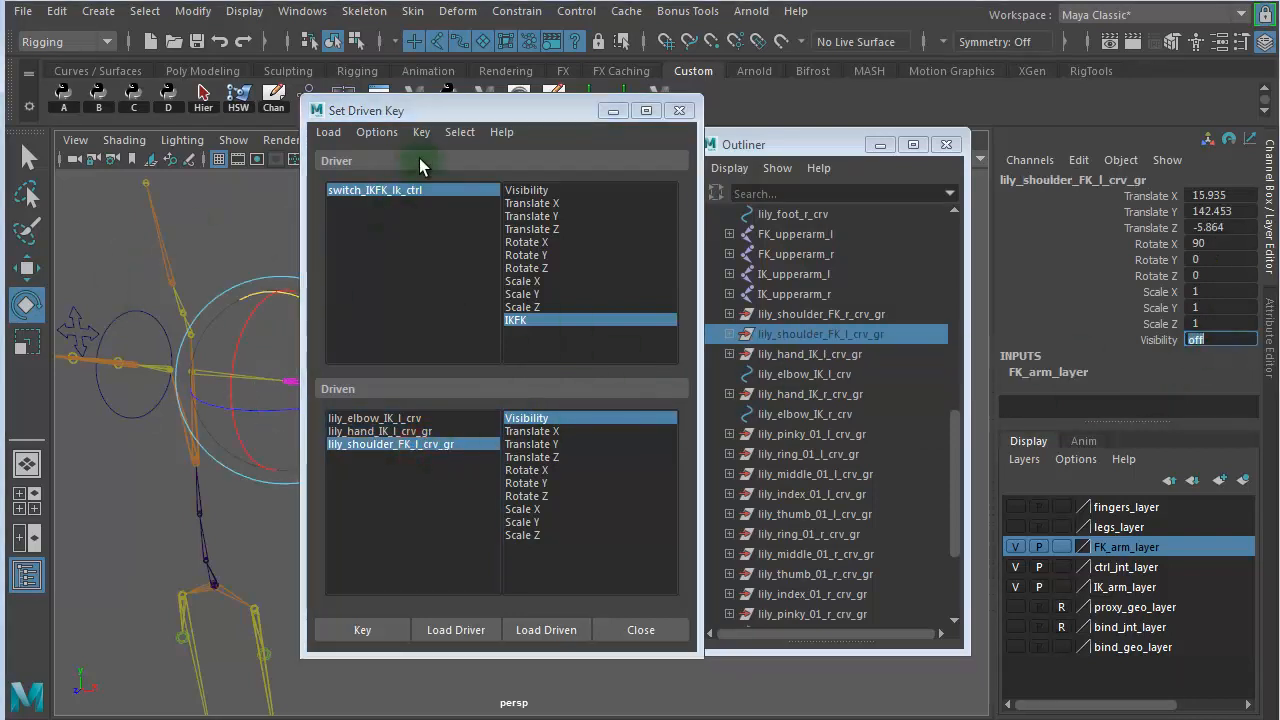
- Key the visibility of all three driven items for IKFK at 1, and close Set Driven Key
left_click_drag(449, 113, 500, 103)
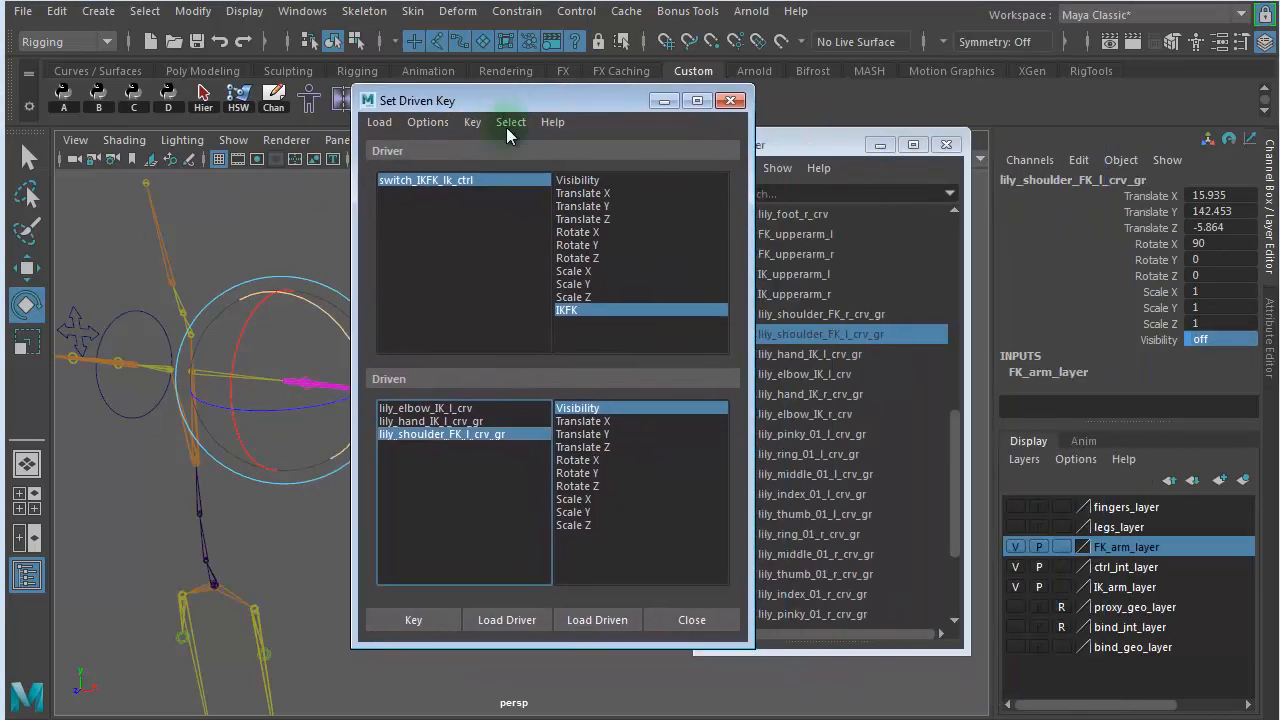
left_click_drag(446, 434, 449, 409)
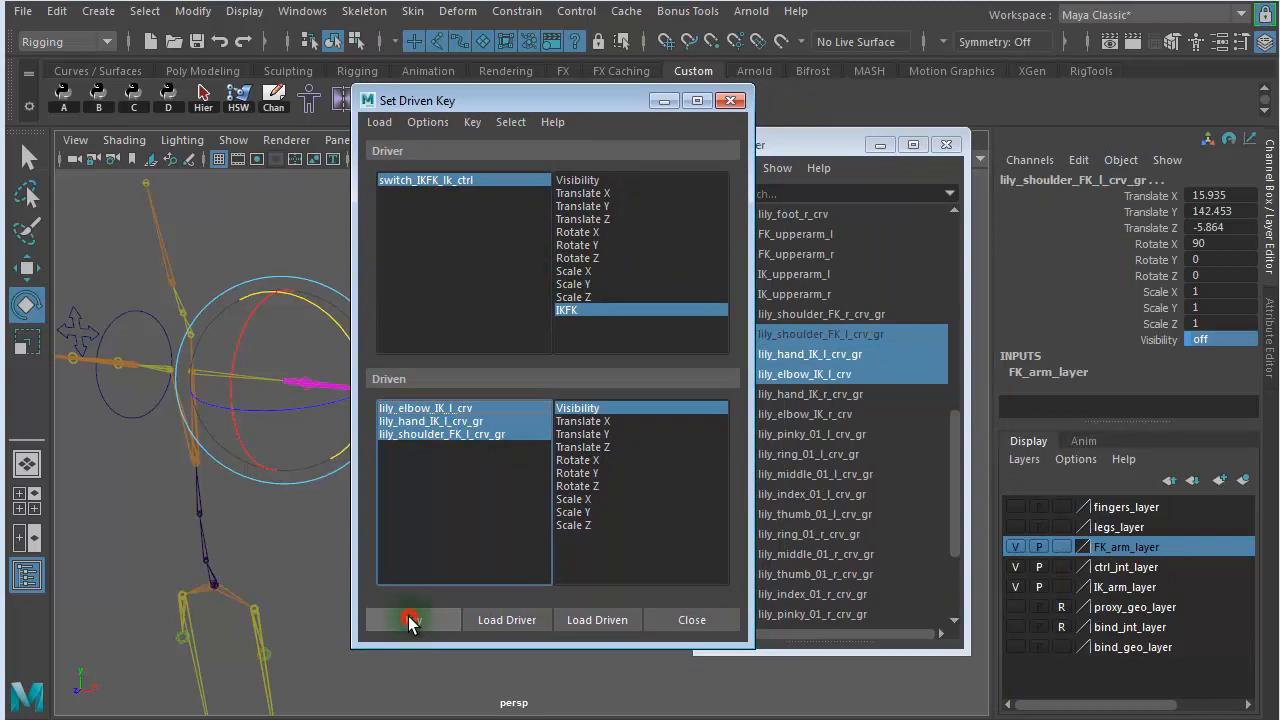
left_click(412, 620)
left_click(730, 101)
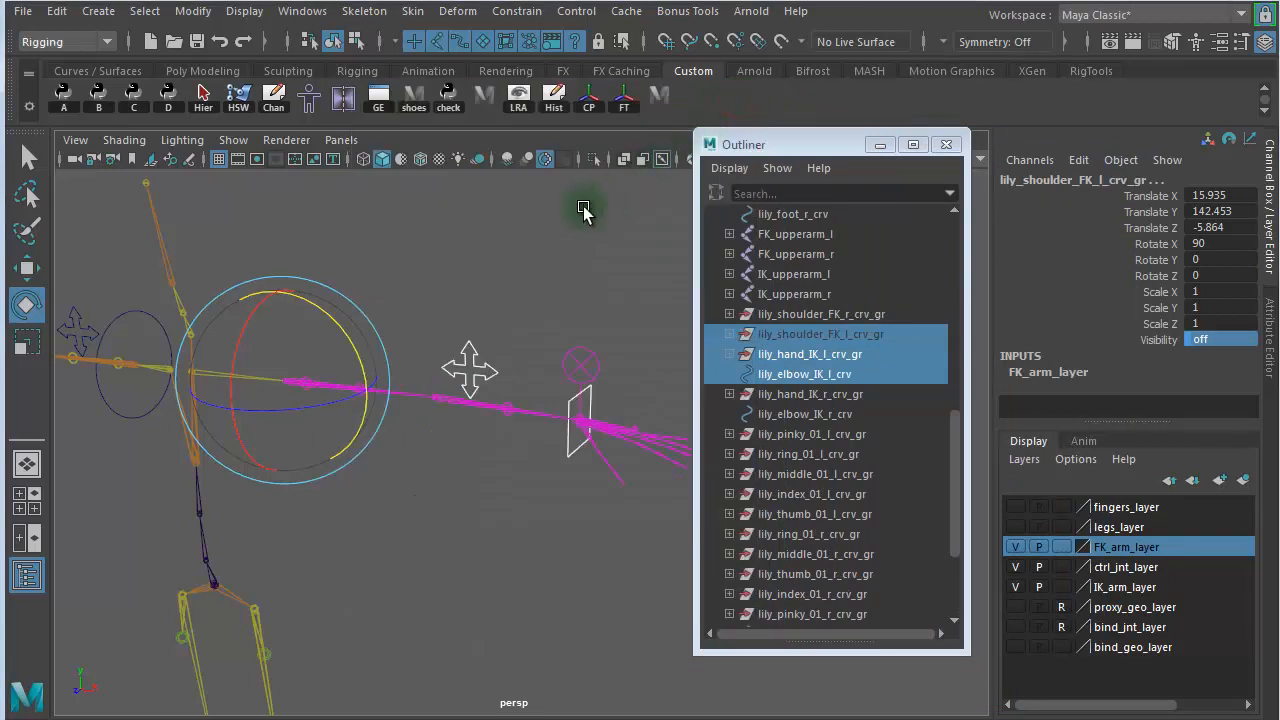
- Close the Outliner and show bind_geo_layer, with nothing selected
left_click_drag(833, 148, 677, 122)
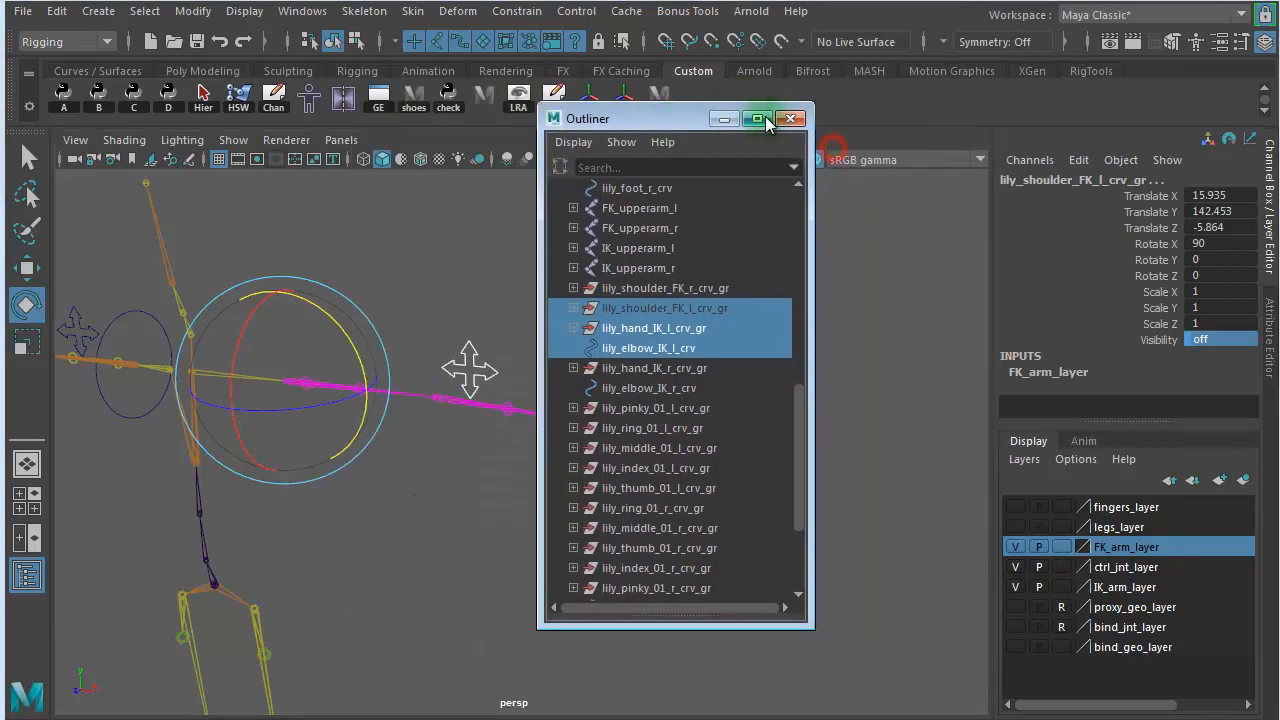
left_click(790, 119)
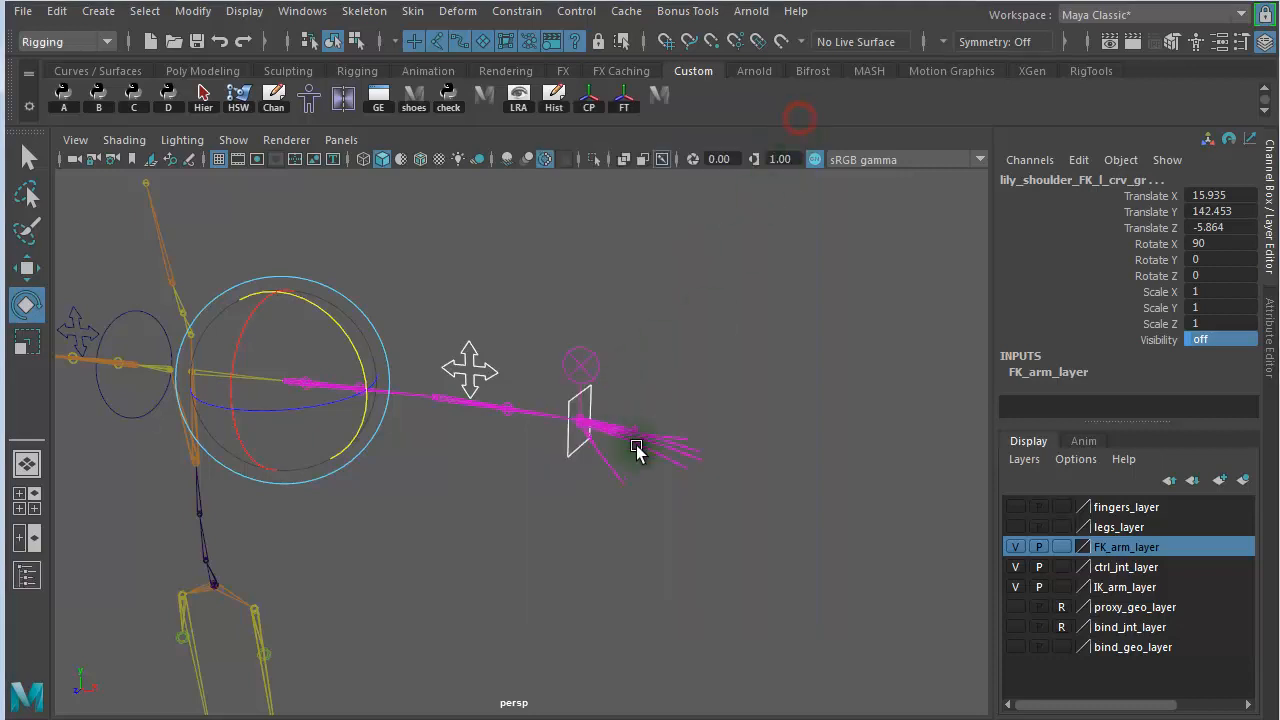
left_click(1015, 647)
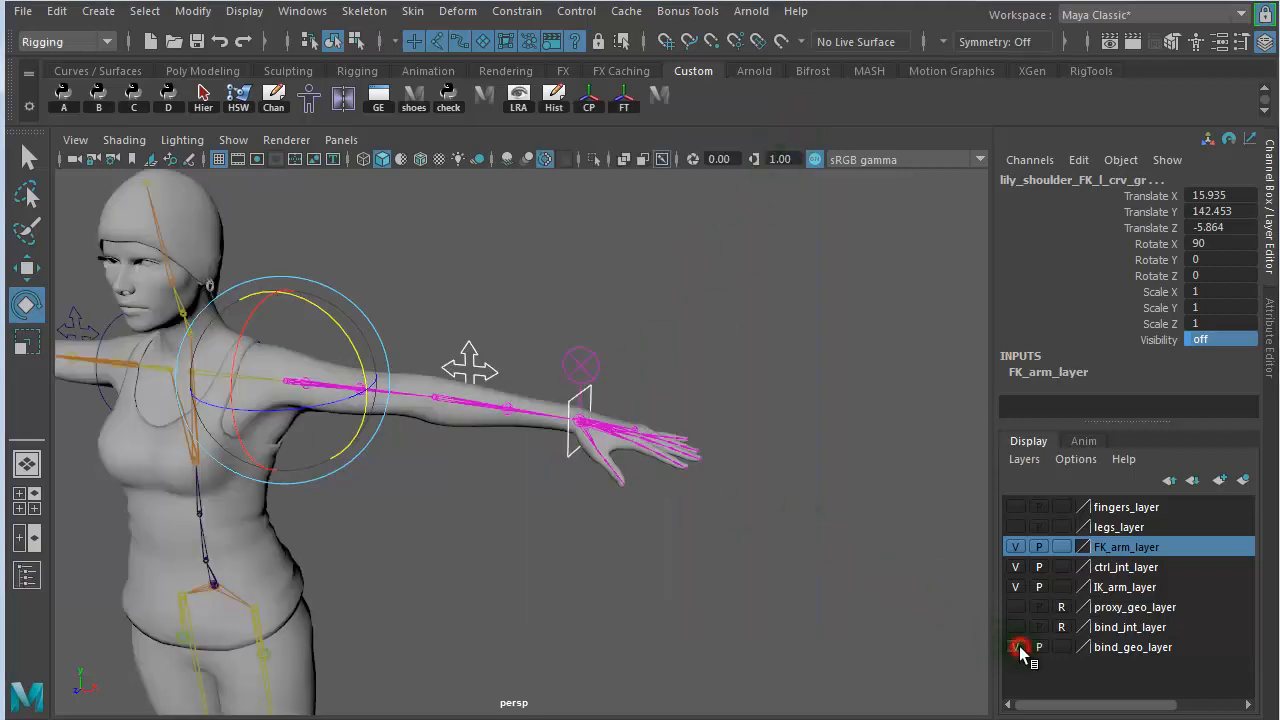
left_click(808, 498)
middle_click_drag(520, 451, 615, 445, "alt")
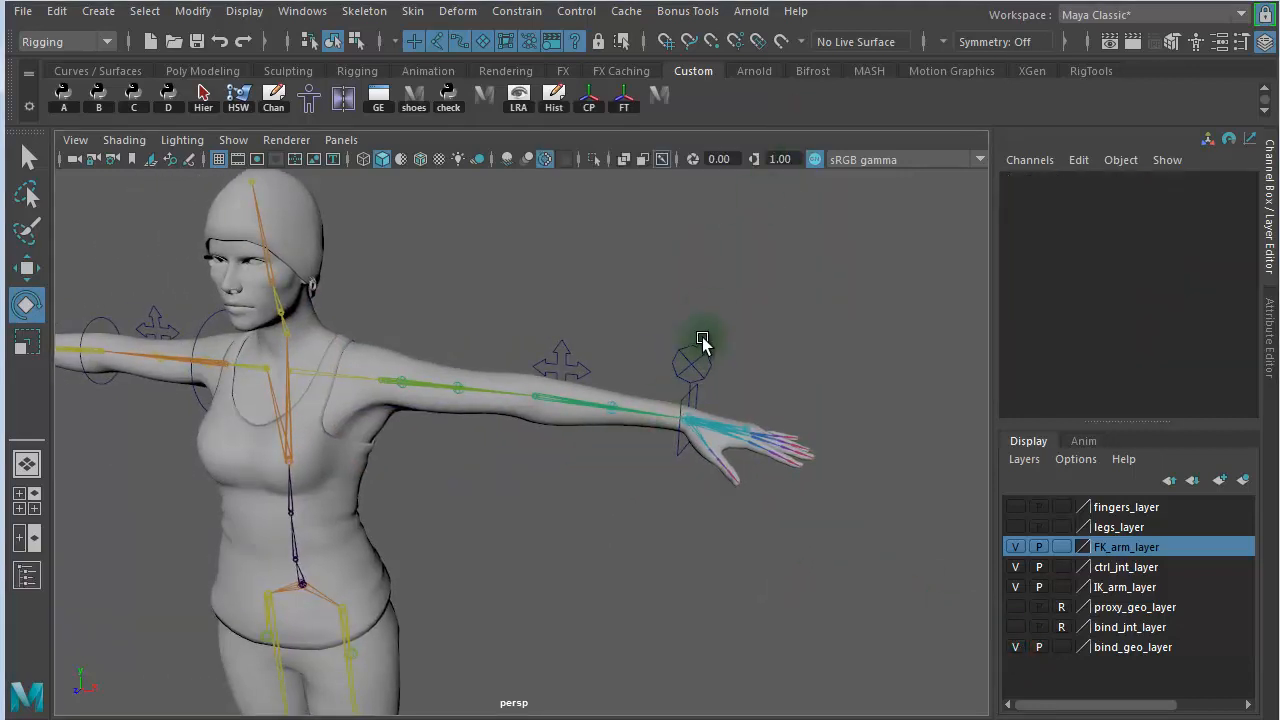
- Set the left arm switch control's IKFK attribute to 0 to test the FK mode
left_click(706, 362)
left_click(1150, 355)
middle_click_drag(786, 238, 540, 233)
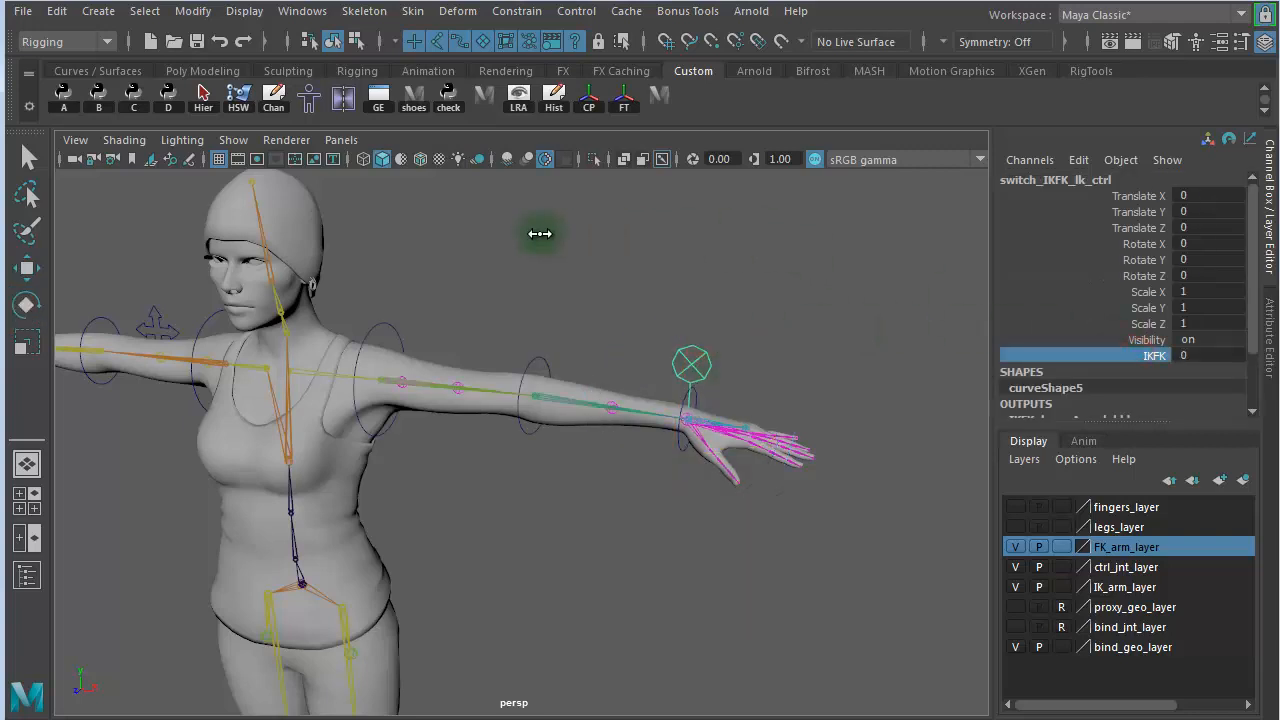
- Rotate the left shoulder FK control downward and bend the left elbow FK control to pose the arm
key("e")
left_click(377, 310)
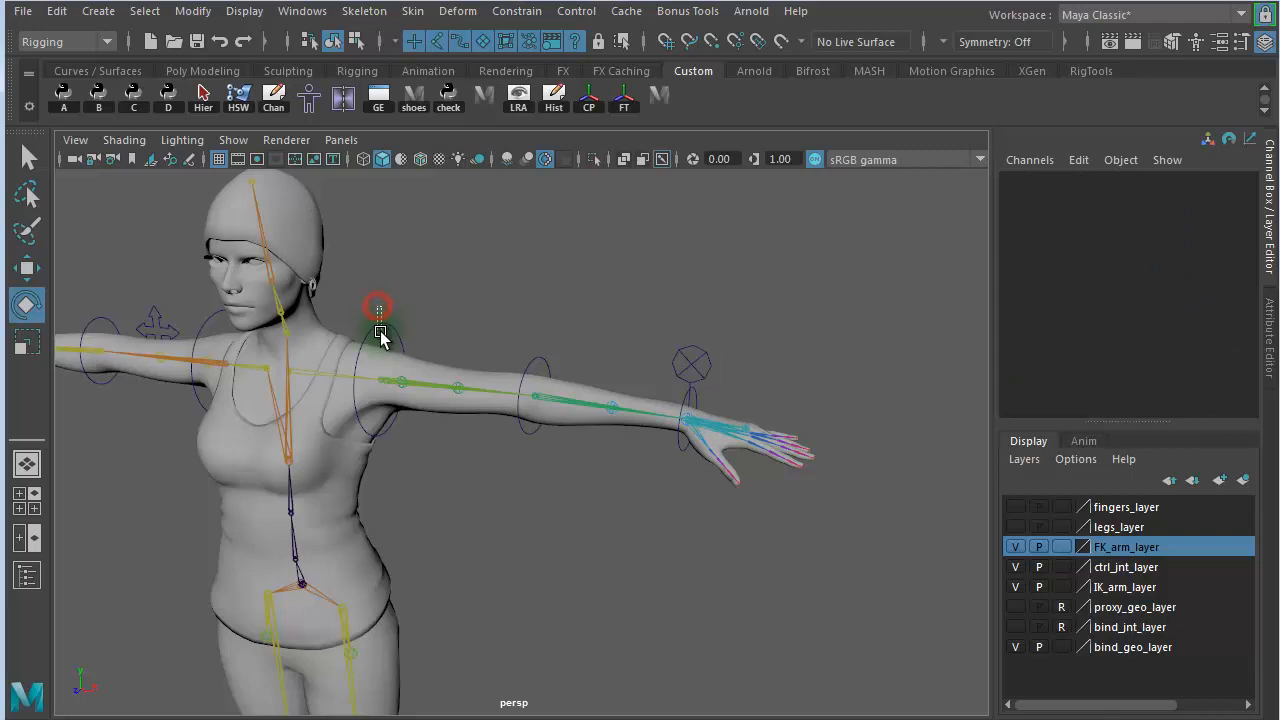
left_click(380, 340)
left_click_drag(425, 397, 417, 477)
left_click(554, 290)
left_click(483, 385)
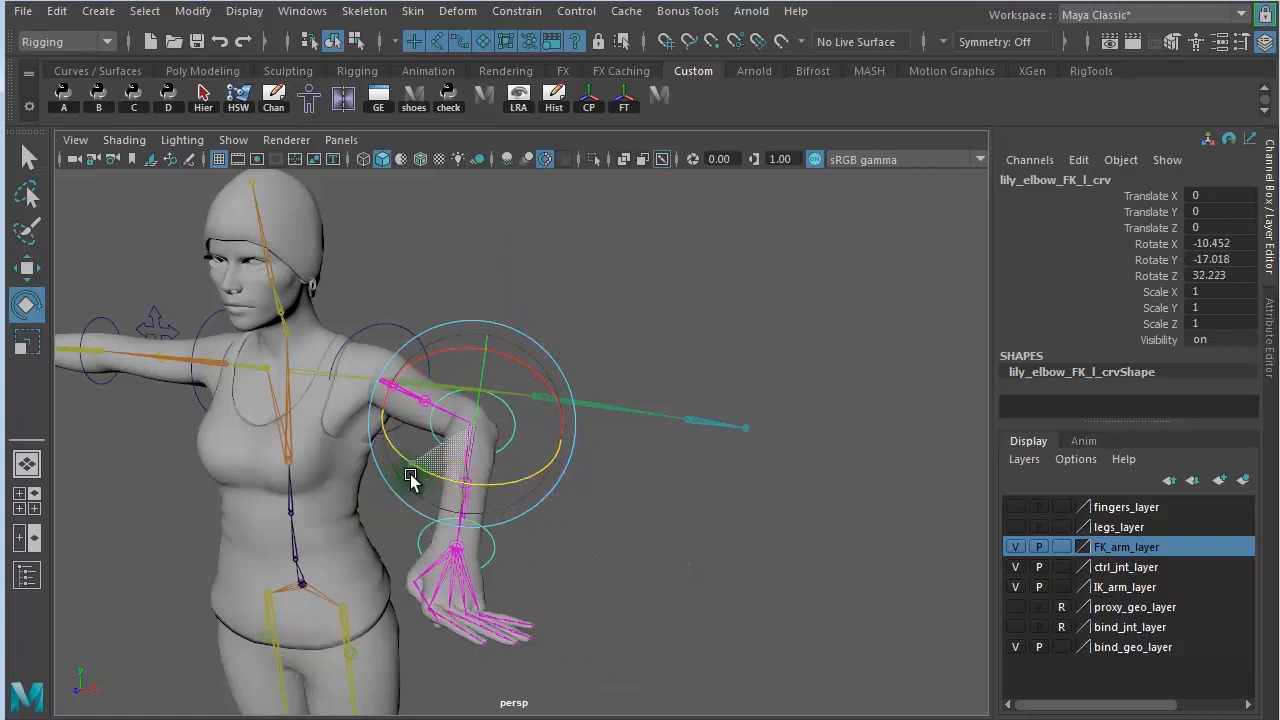
- Set the IKFK attribute of switch_IKFK_lk_ctrl to 1 to switch the left arm to IK
left_click(635, 556)
left_click_drag(640, 537, 711, 534, "alt")
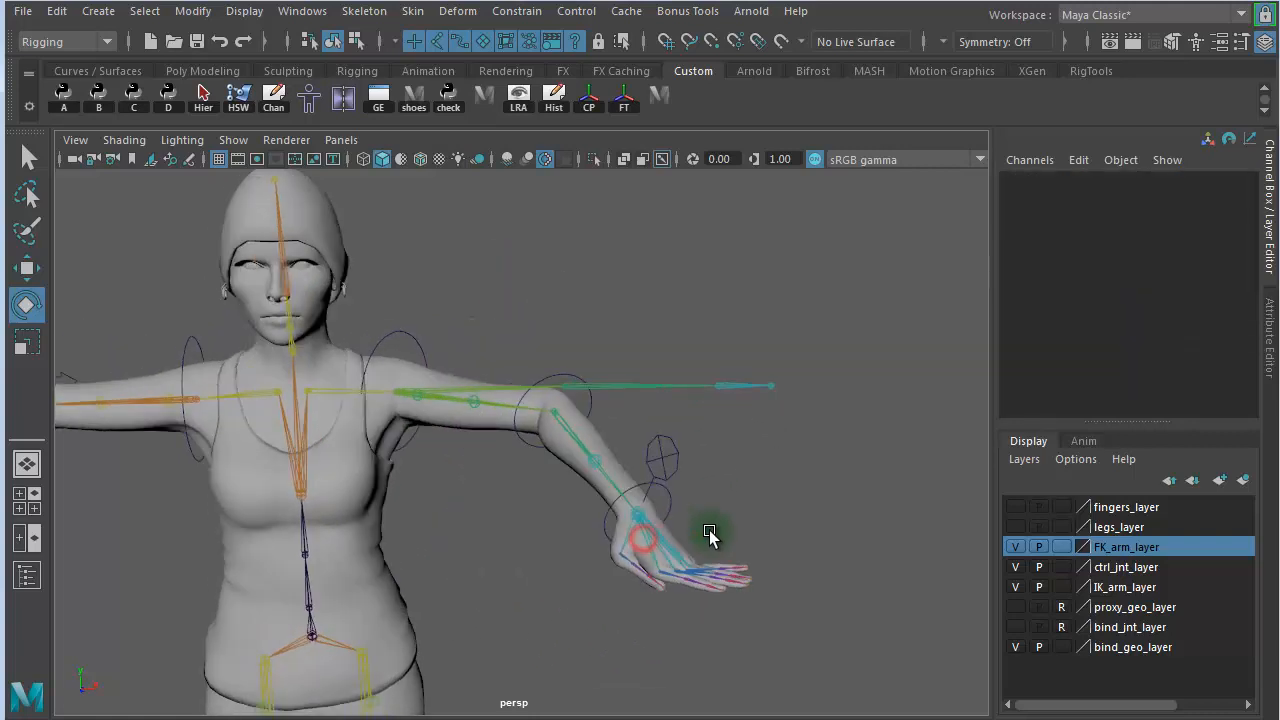
right_click_drag(654, 517, 758, 515, "alt")
left_click_drag(758, 515, 691, 457, "alt")
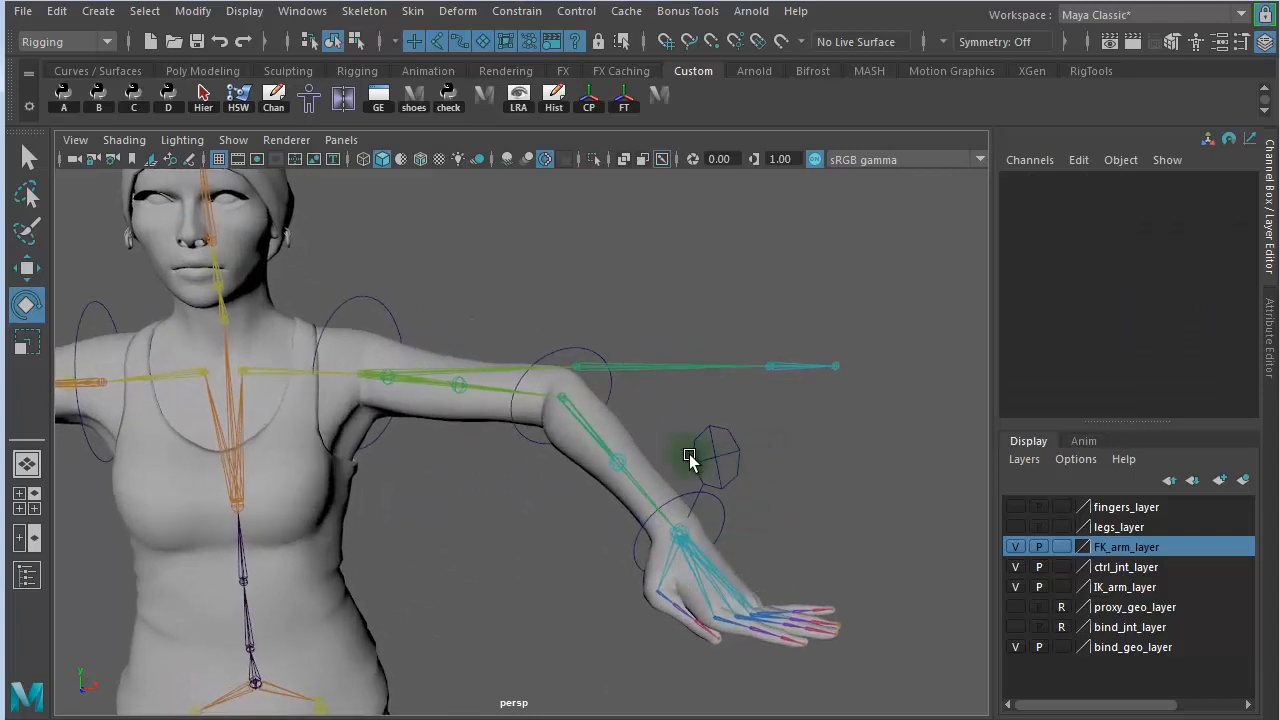
left_click(716, 459)
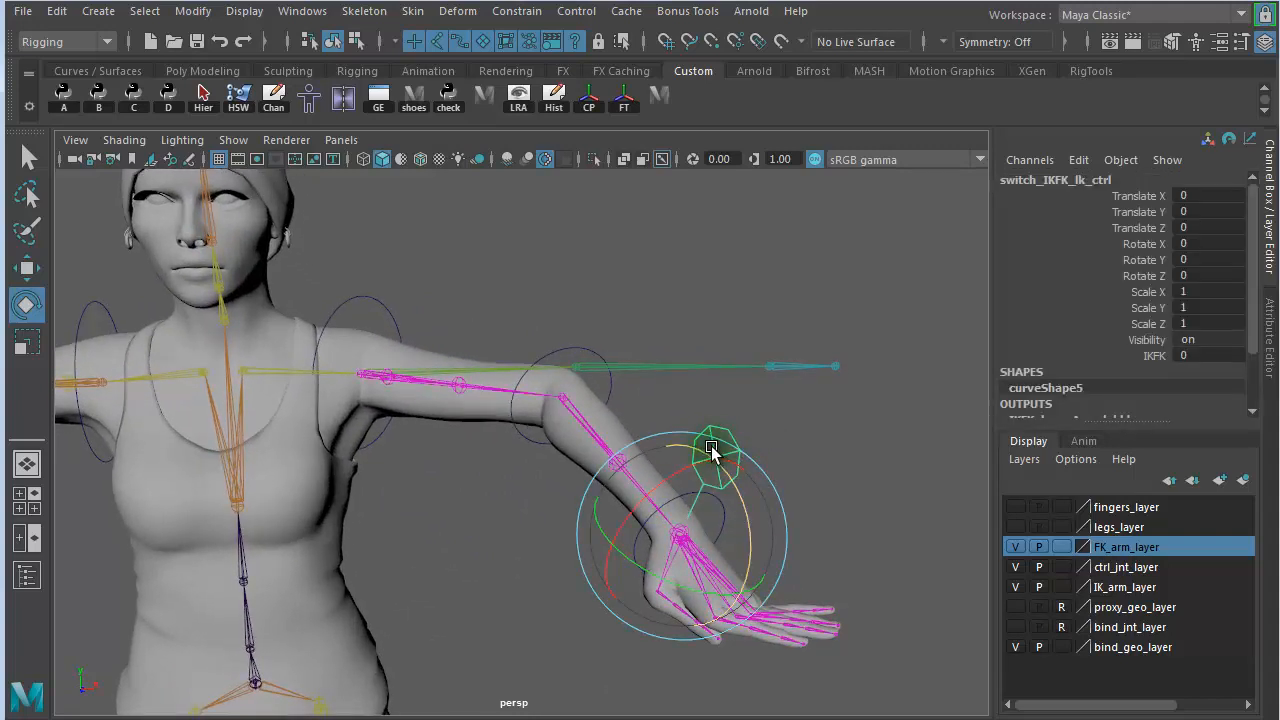
key("w")
left_click(1140, 356)
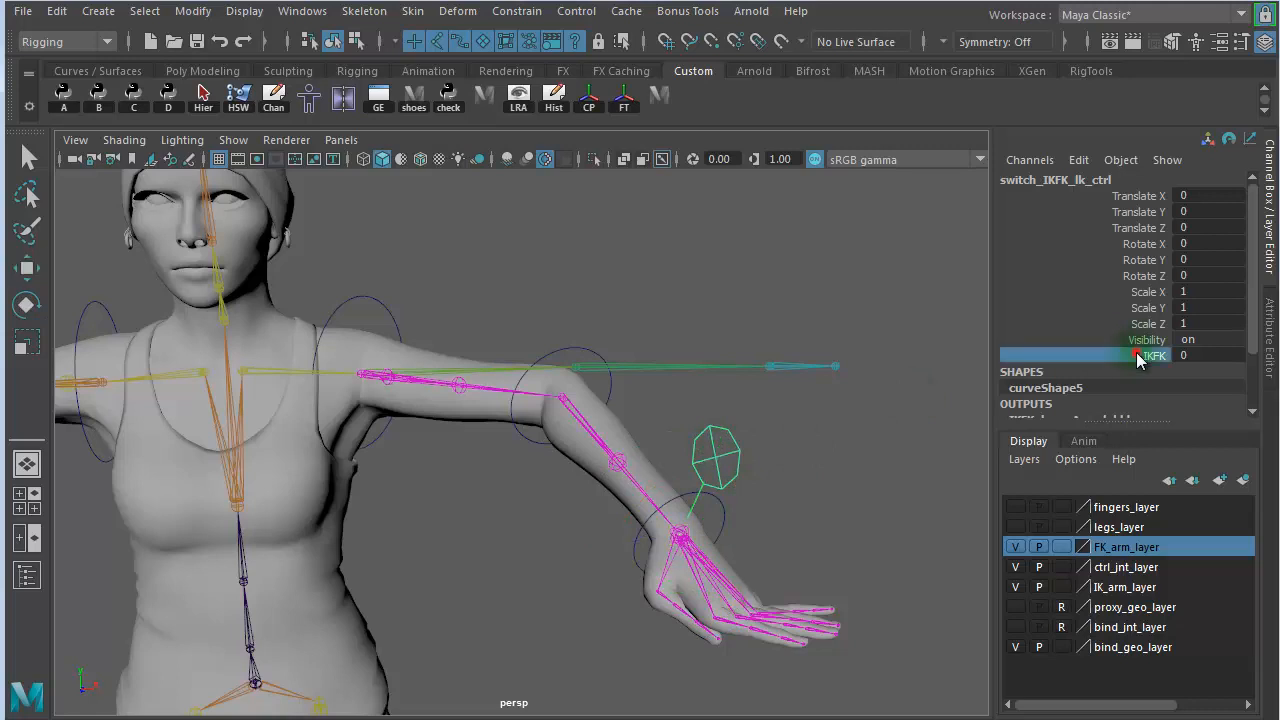
middle_click_drag(791, 368, 763, 298)
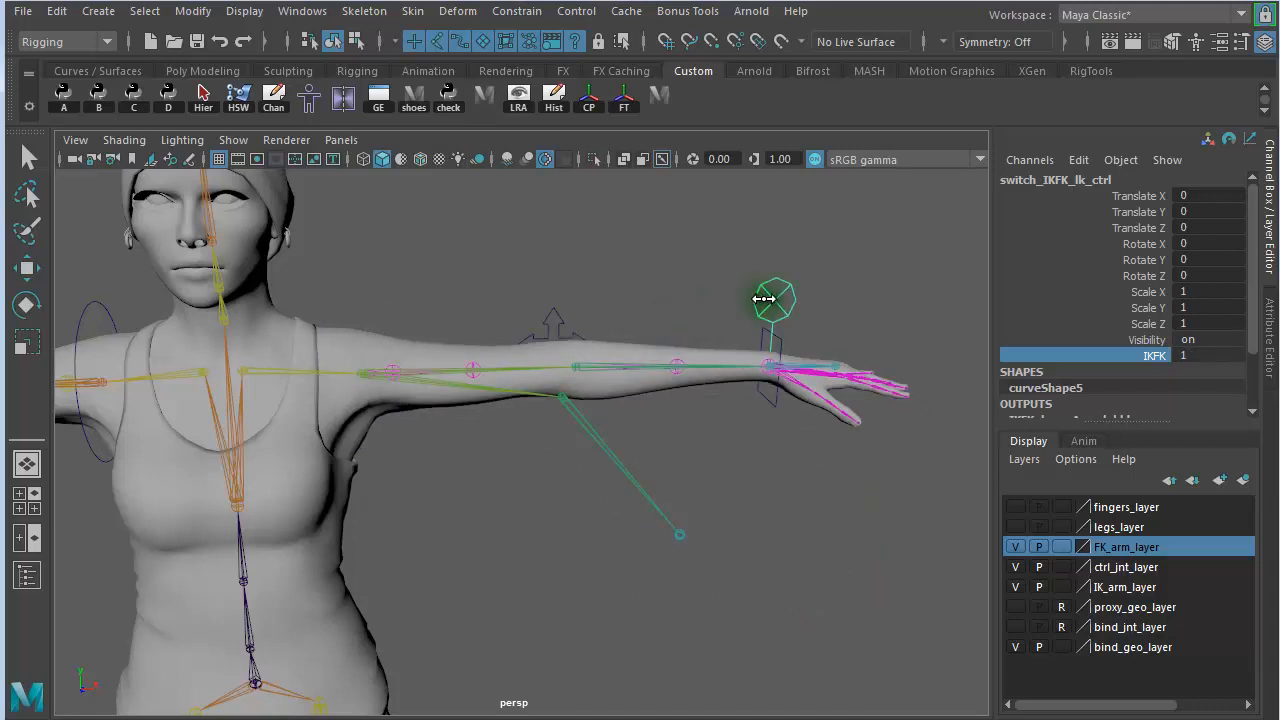
- Move lily_hand_IK_l_crv down and in toward the body, rotate it to bend the wrist, and clear the selection
left_click_drag(686, 423, 694, 457, "alt")
left_click(729, 403)
key("w")
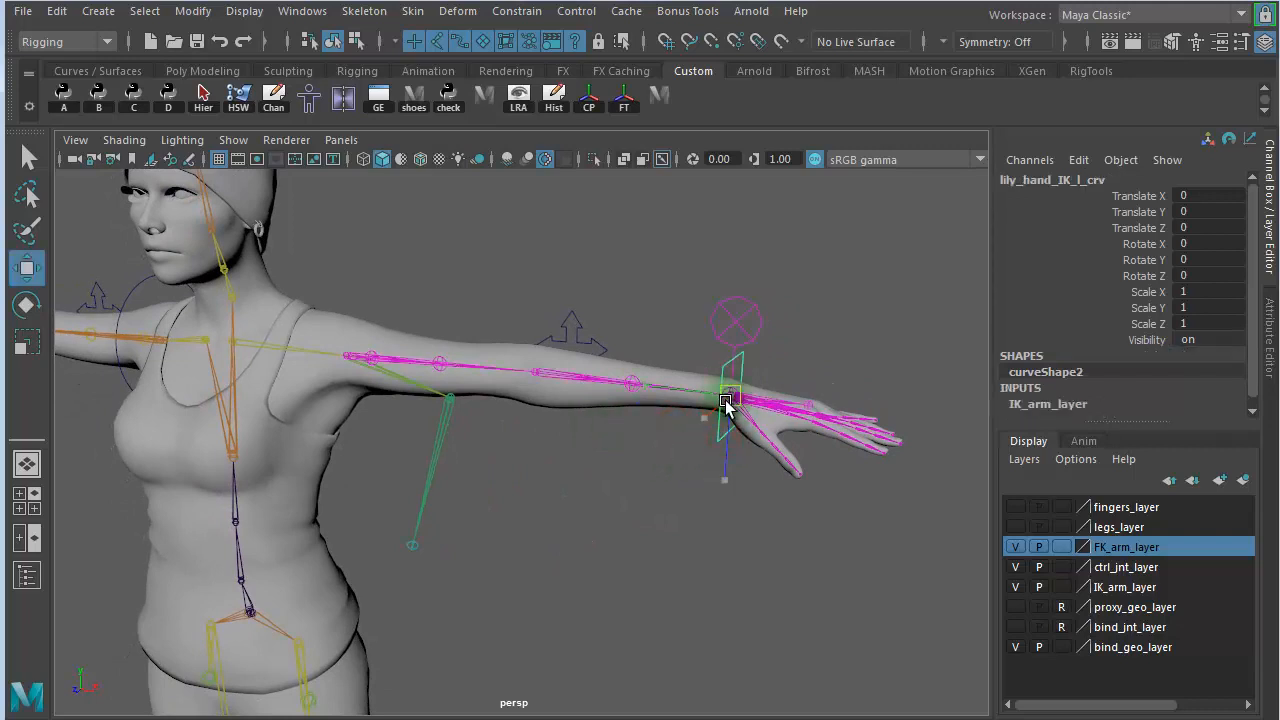
left_click_drag(729, 403, 506, 478)
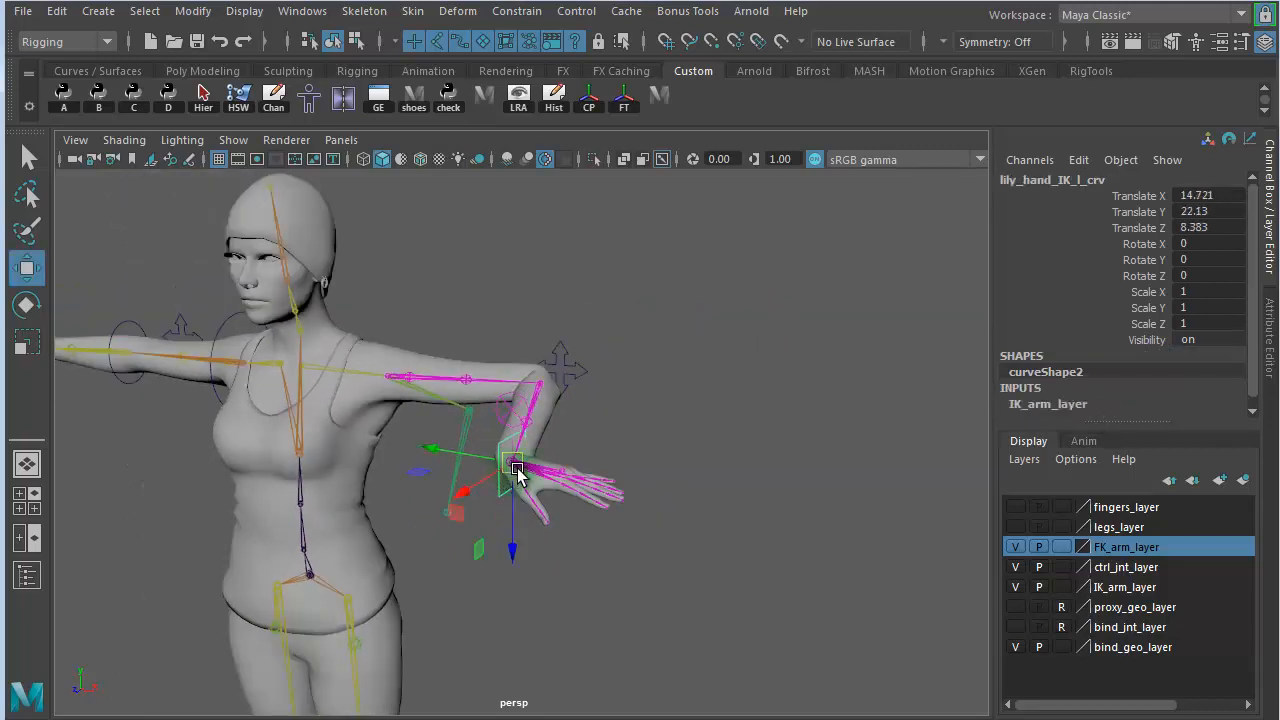
key("e")
left_click_drag(590, 428, 506, 483)
left_click(745, 302)
- Move lily_elbow_IK_l_crv to about -10.2, 7.66, 1.14, and select the FK_upperarm_l joint to compare the FK chain with the posed arm
left_click(560, 360)
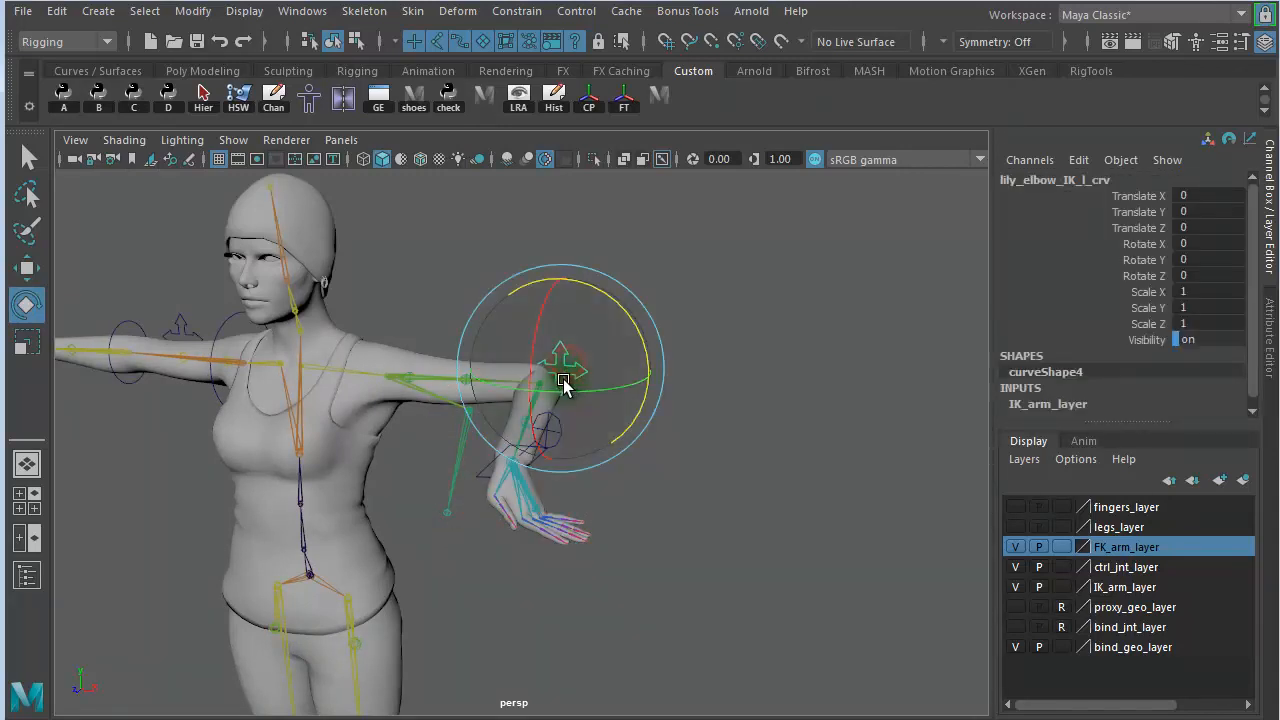
key("w")
left_click_drag(562, 370, 509, 328)
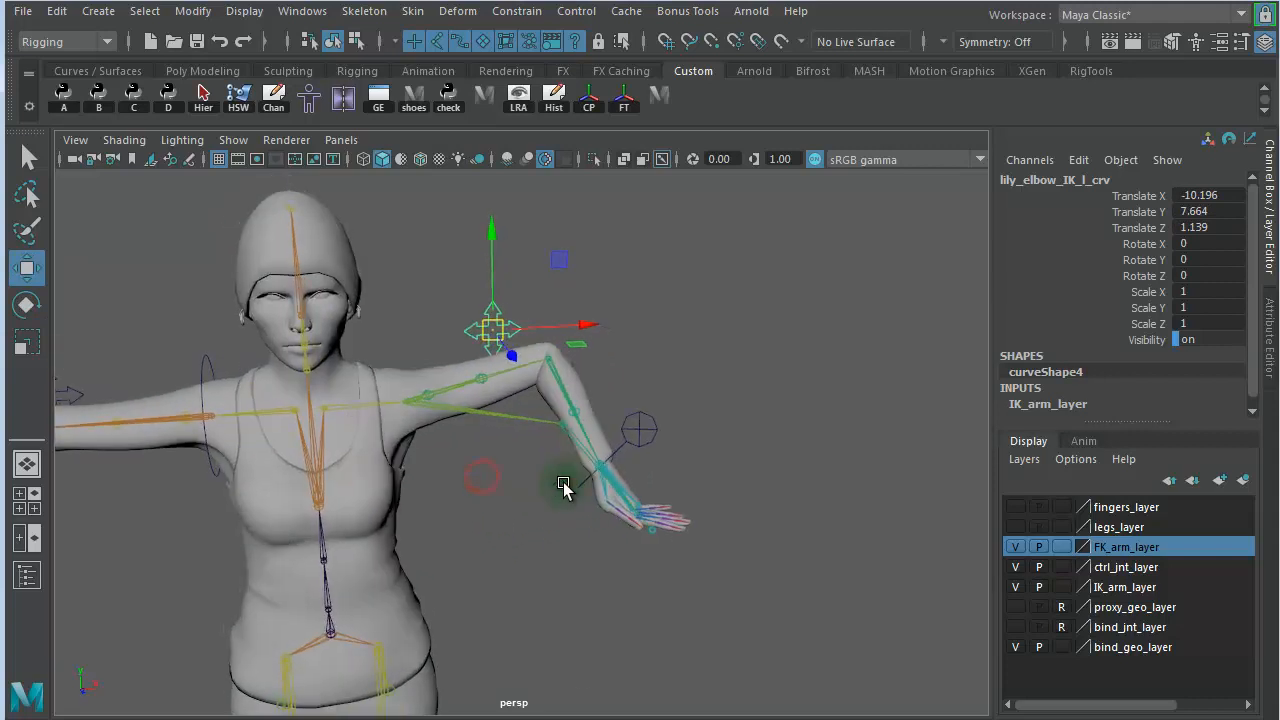
left_click(502, 409)
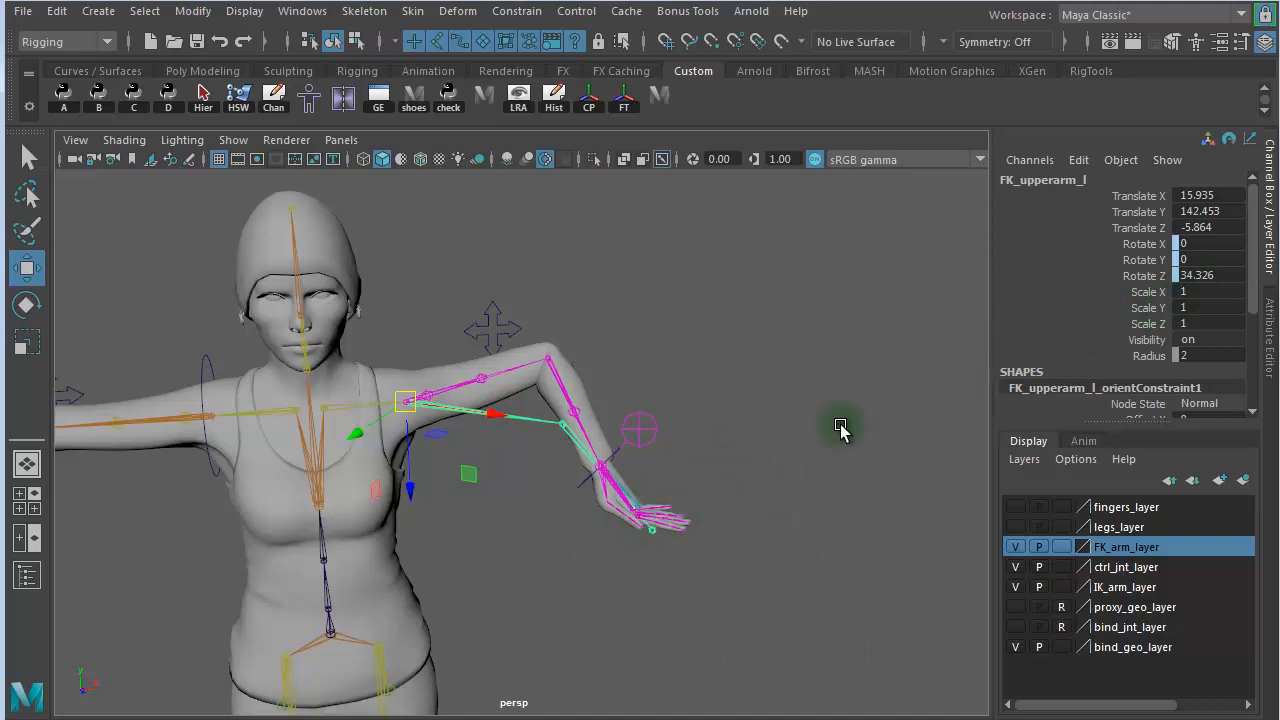
left_click_drag(840, 428, 620, 370, "alt")
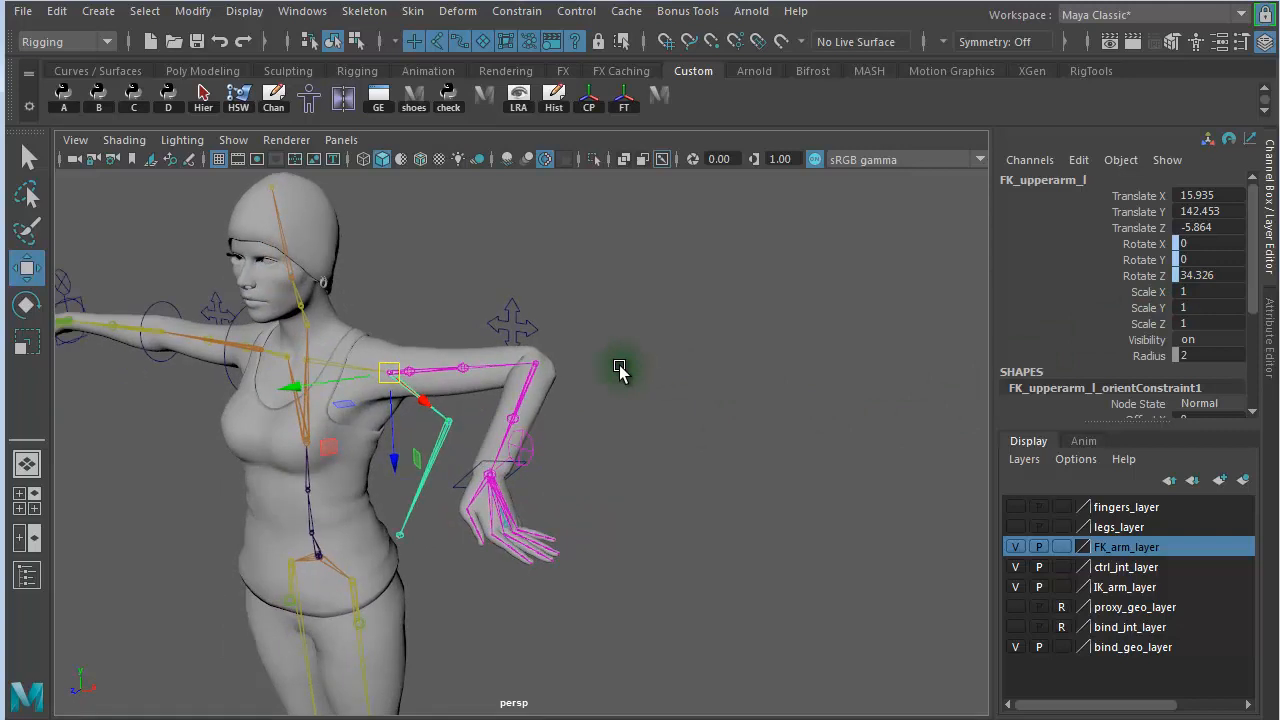